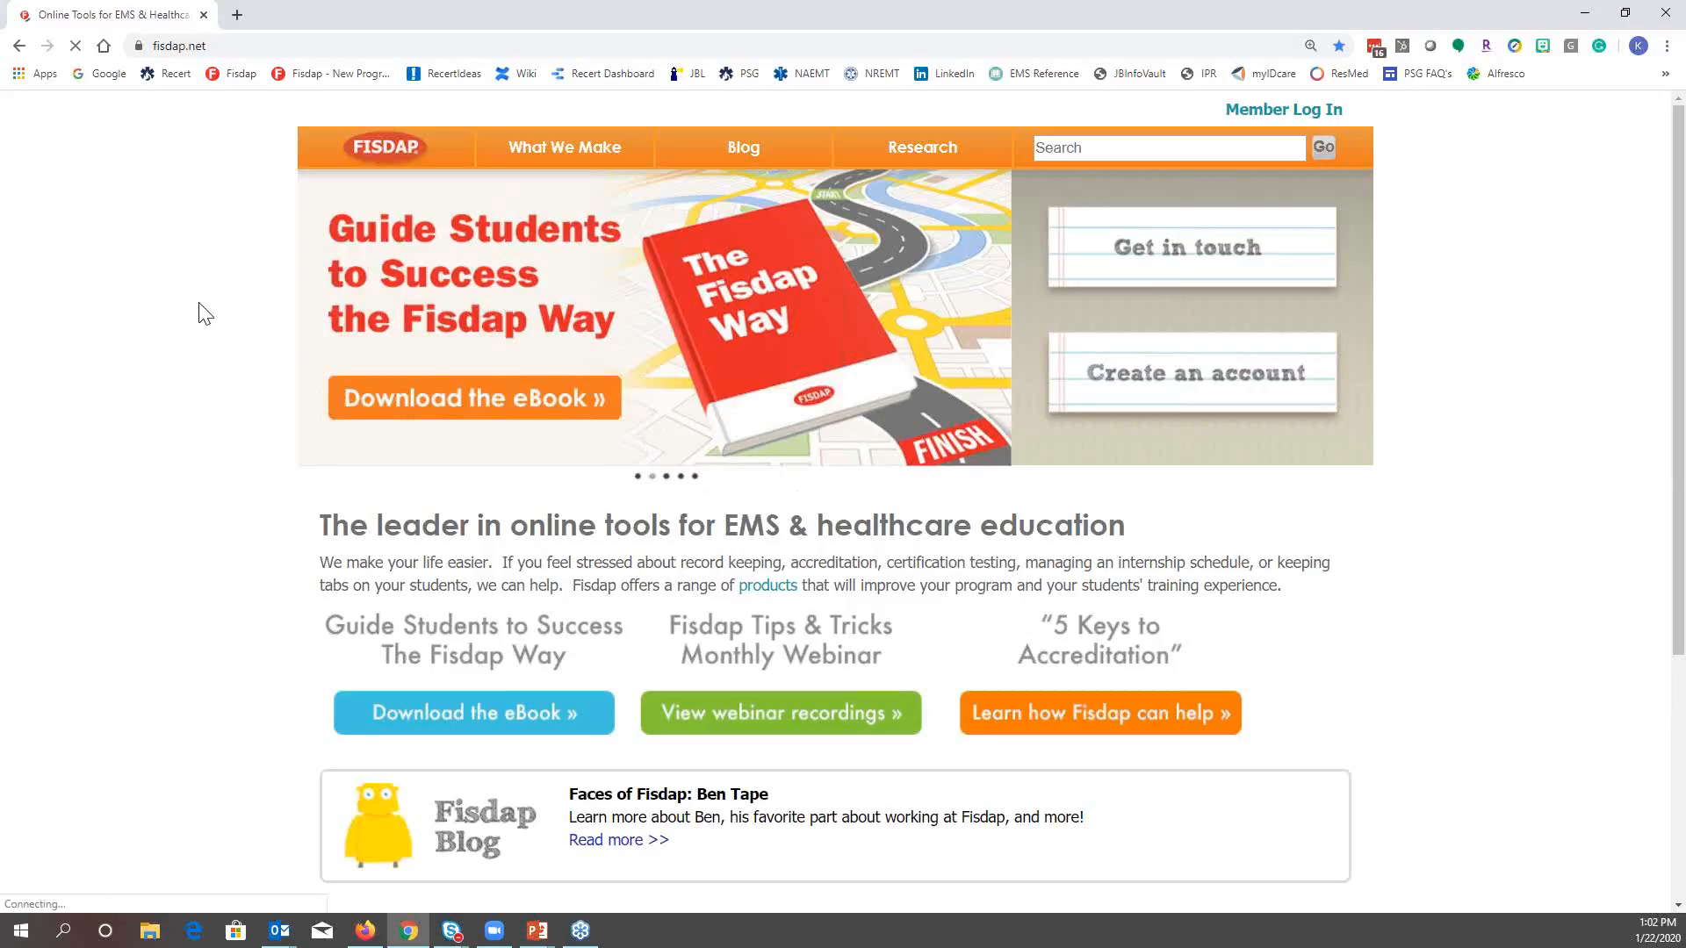
Log in to the Fisdap member area and open the shift Scheduler
click(1273, 112)
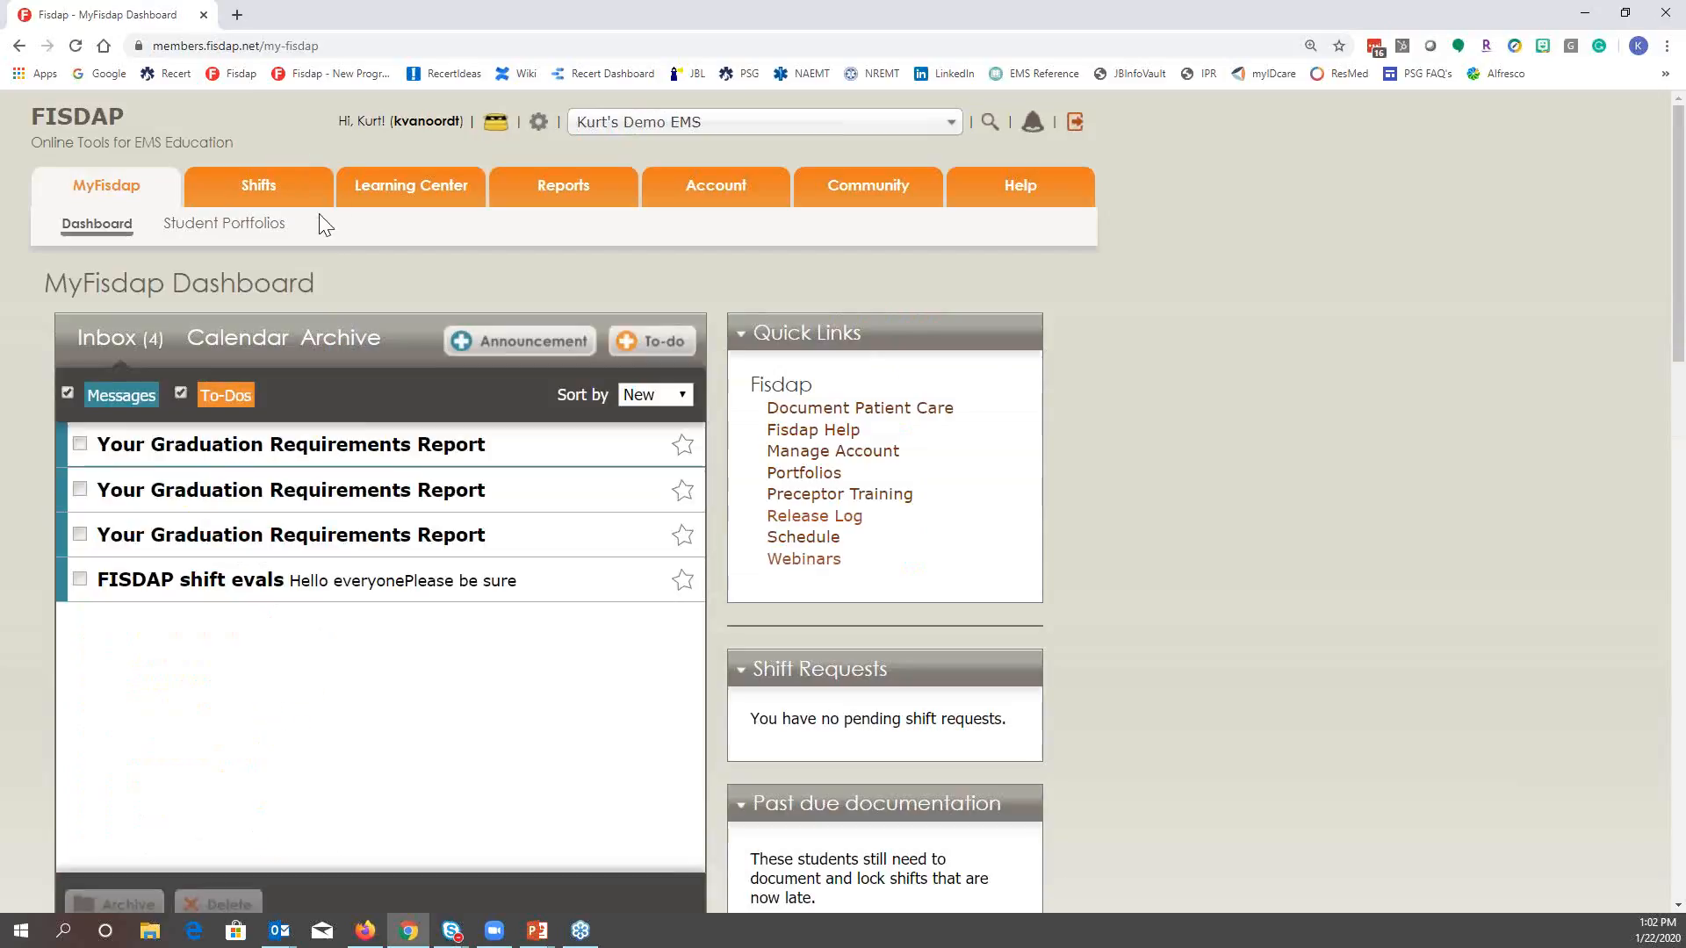
mouse_move(290, 187)
click(189, 230)
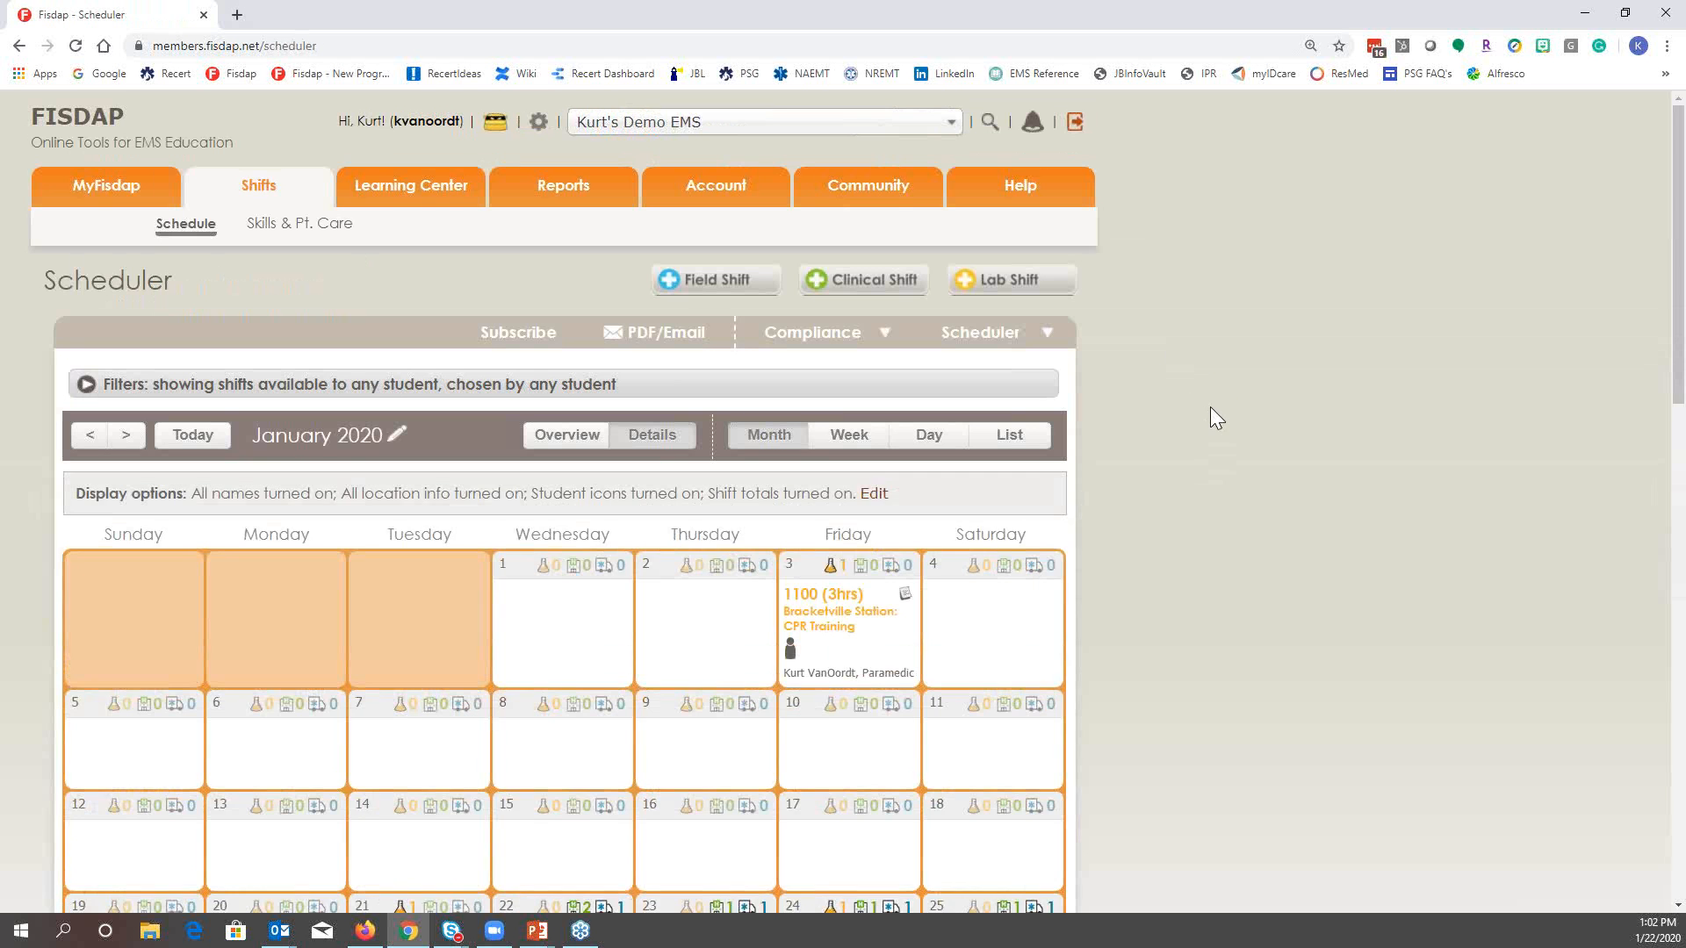
Examine the January 2020 shift calendar, including the non-compliant student markers on the January 24 lecture shift
scroll(1210, 407, down, 6)
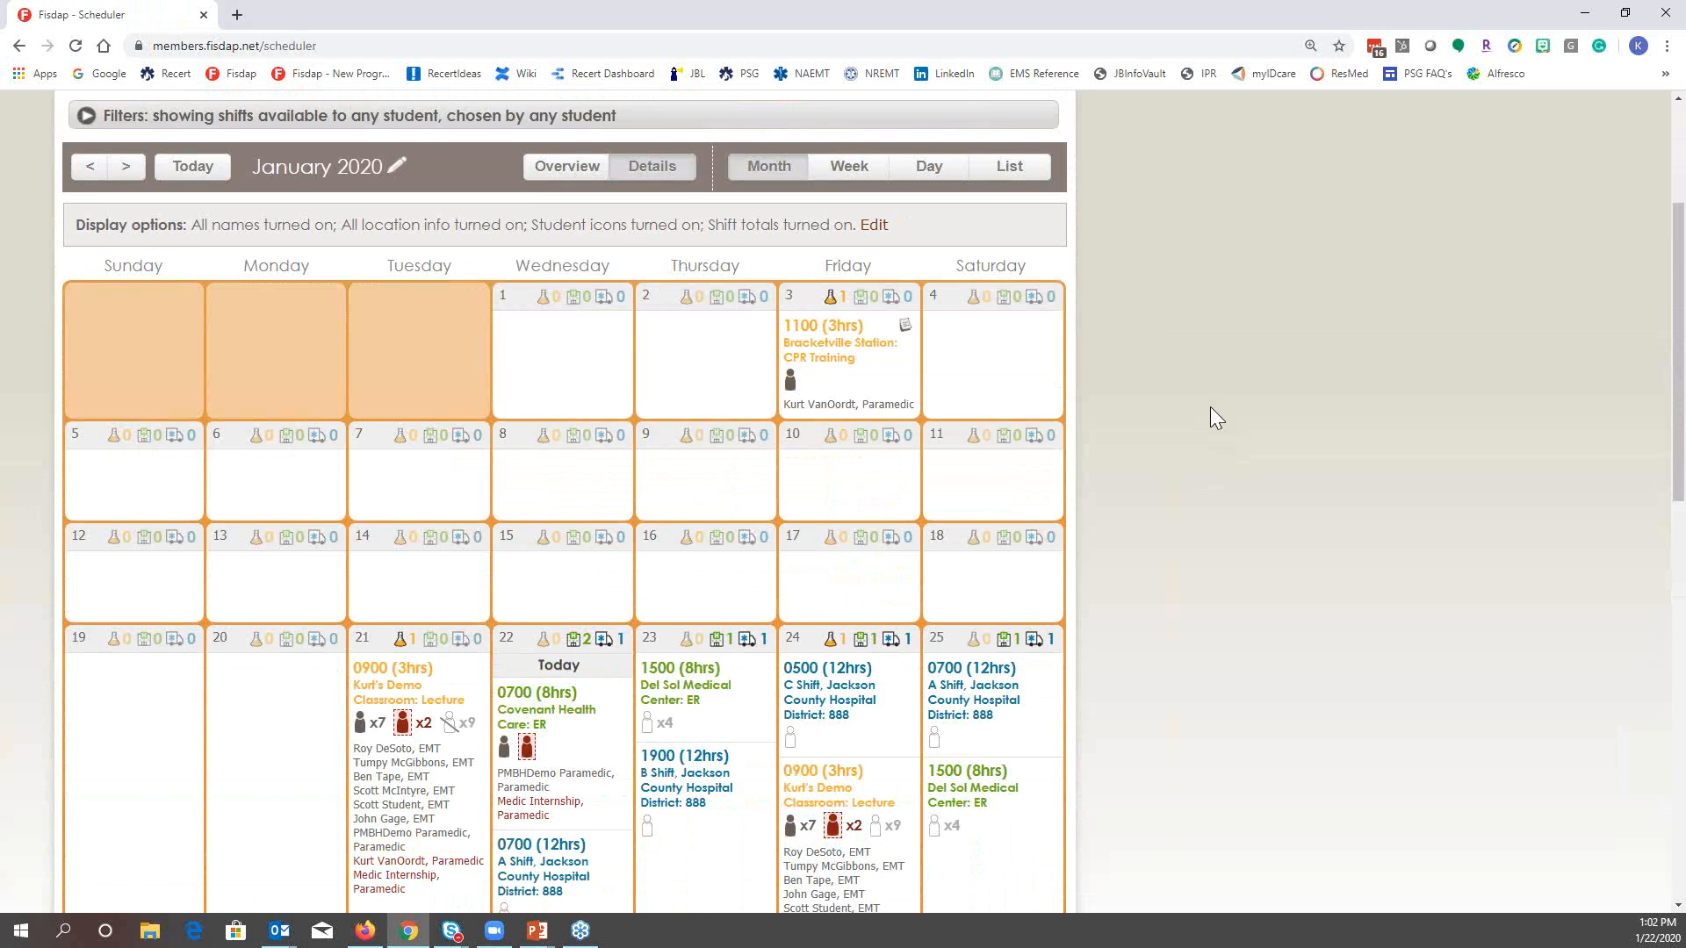
scroll(1210, 408, down, 2)
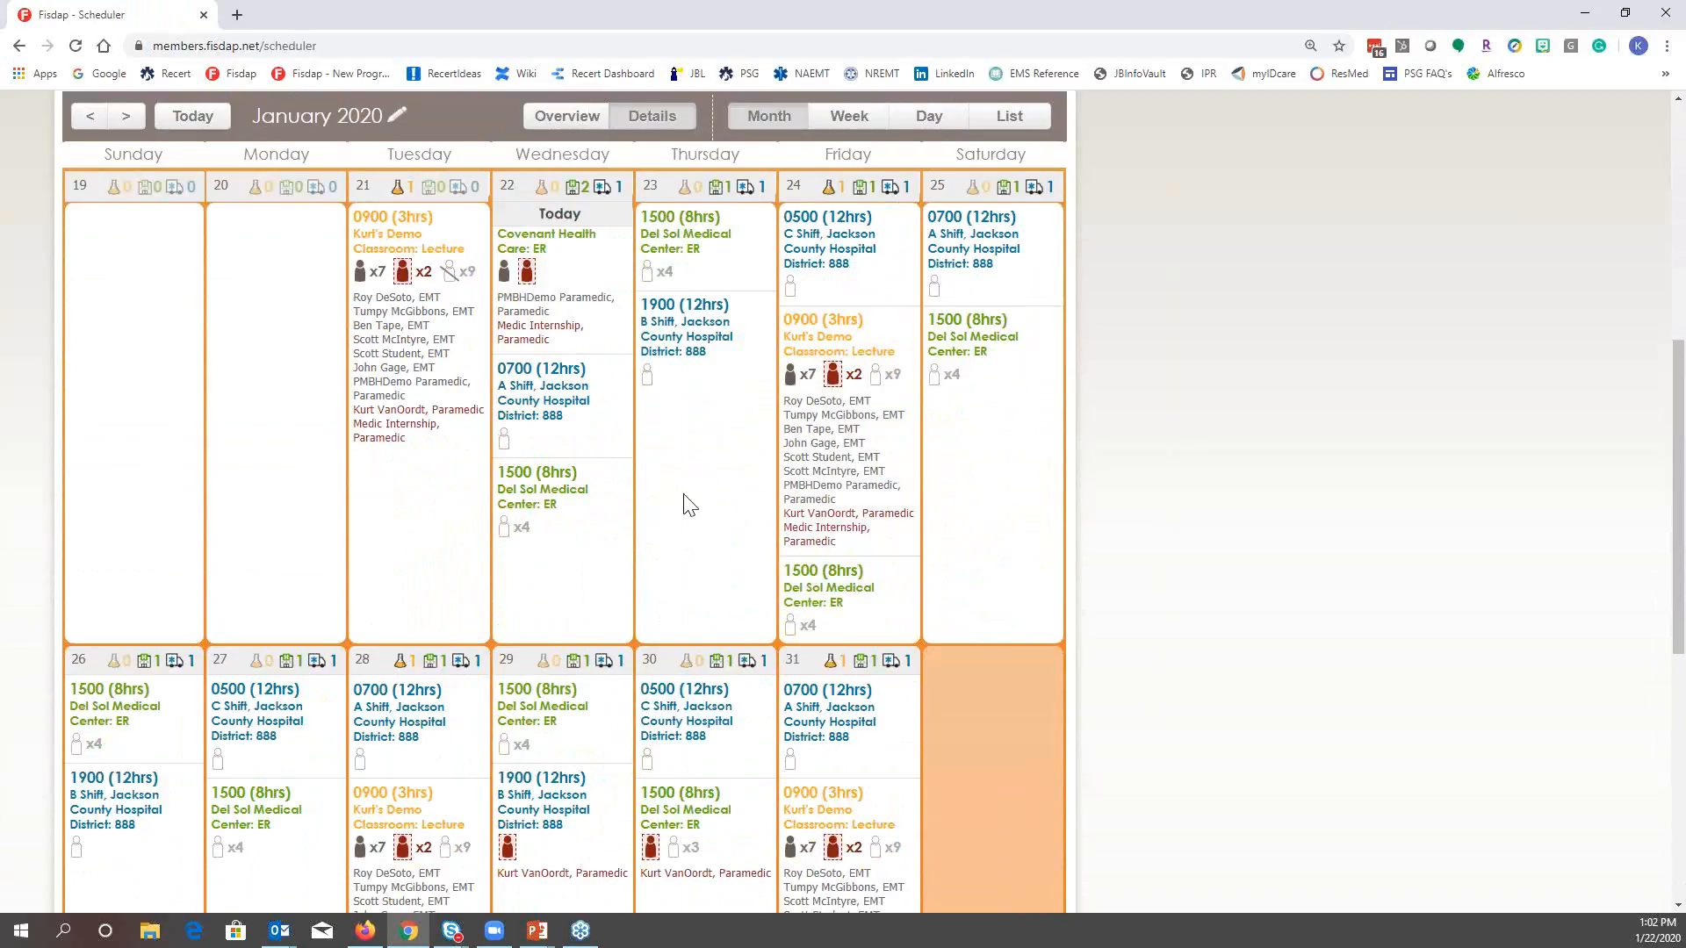
scroll(686, 503, up, 1)
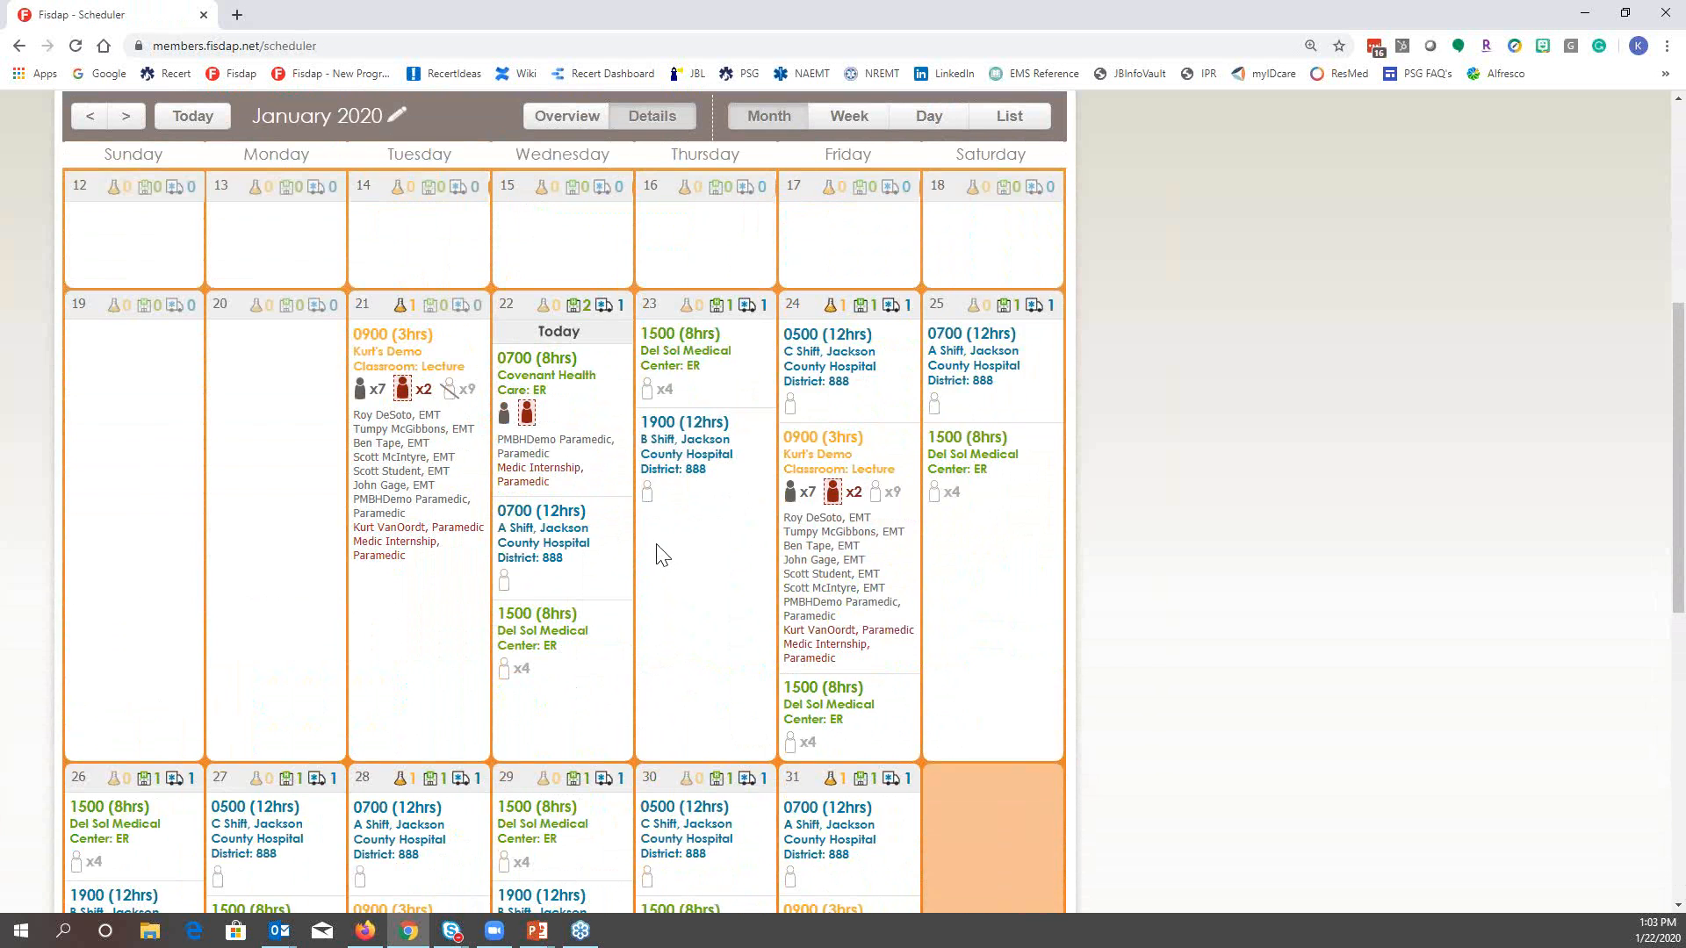
scroll(656, 545, up, 1)
scroll(655, 545, down, 1)
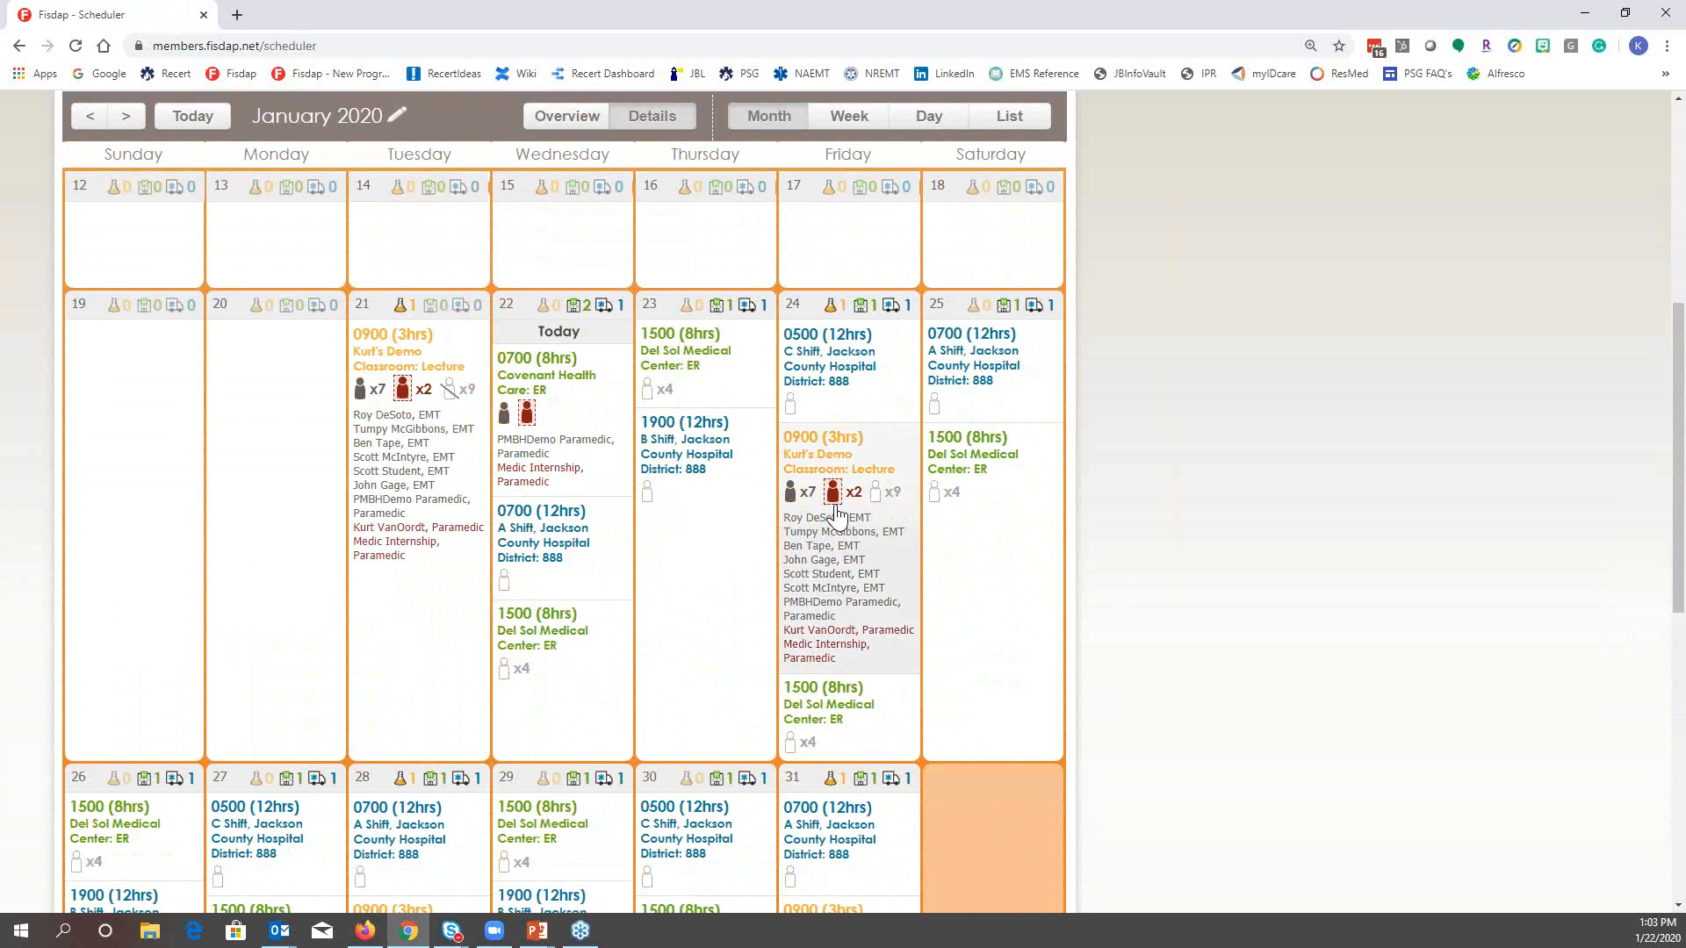
mouse_move(837, 516)
scroll(822, 568, down, 2)
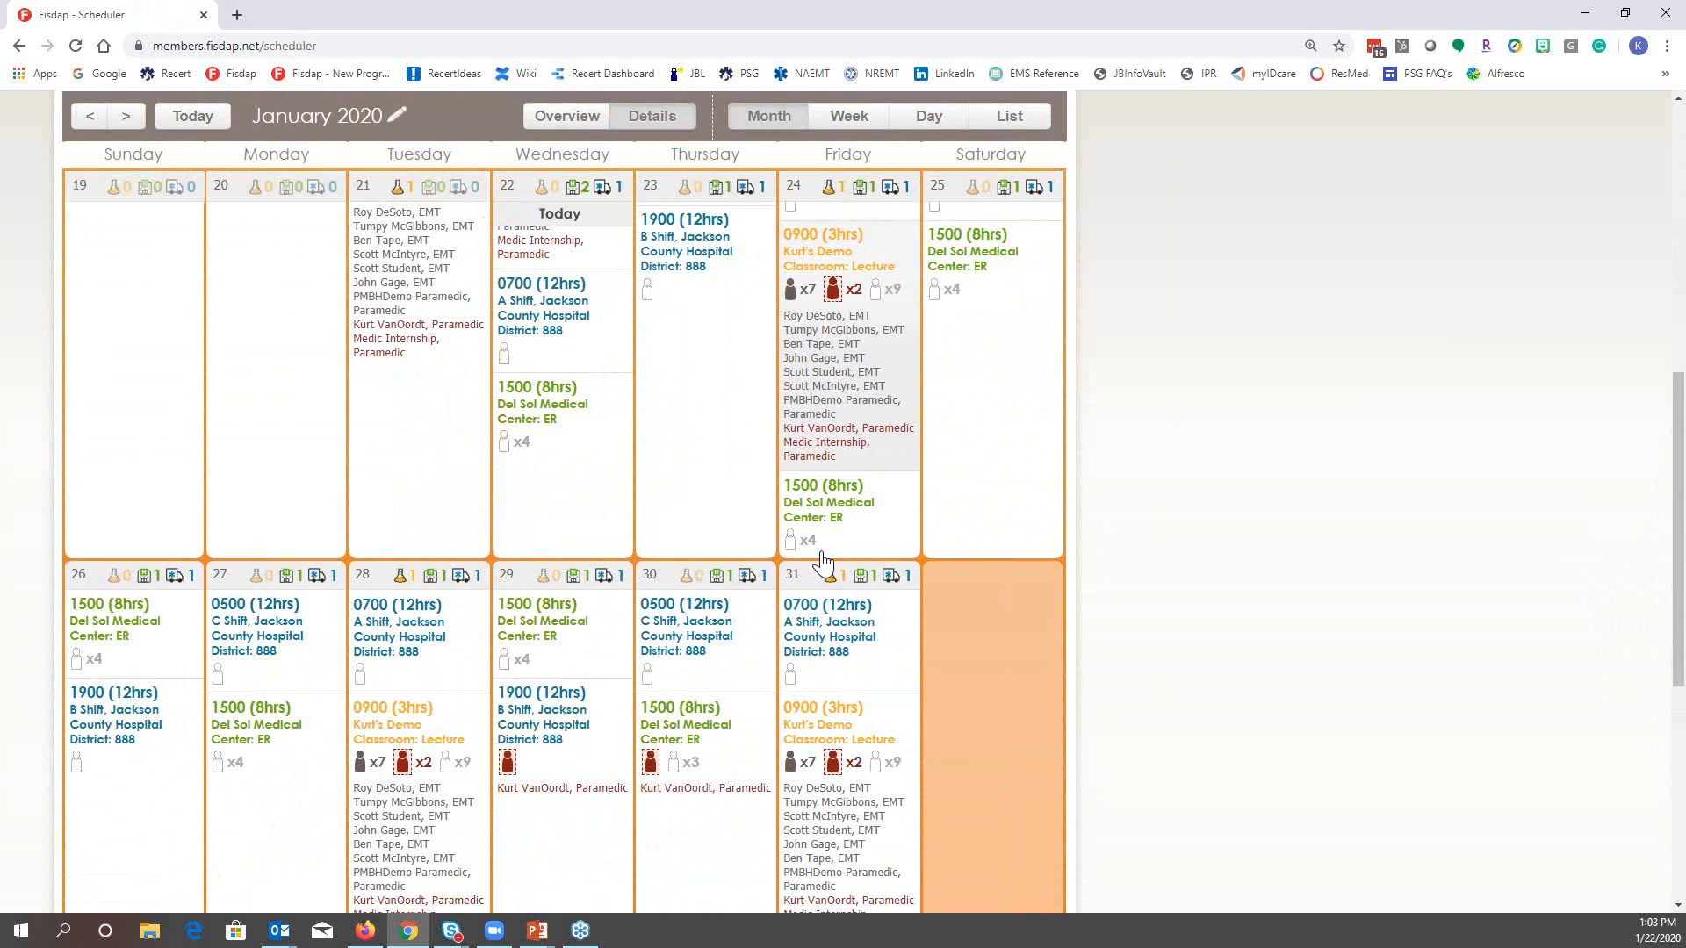
scroll(701, 448, up, 1)
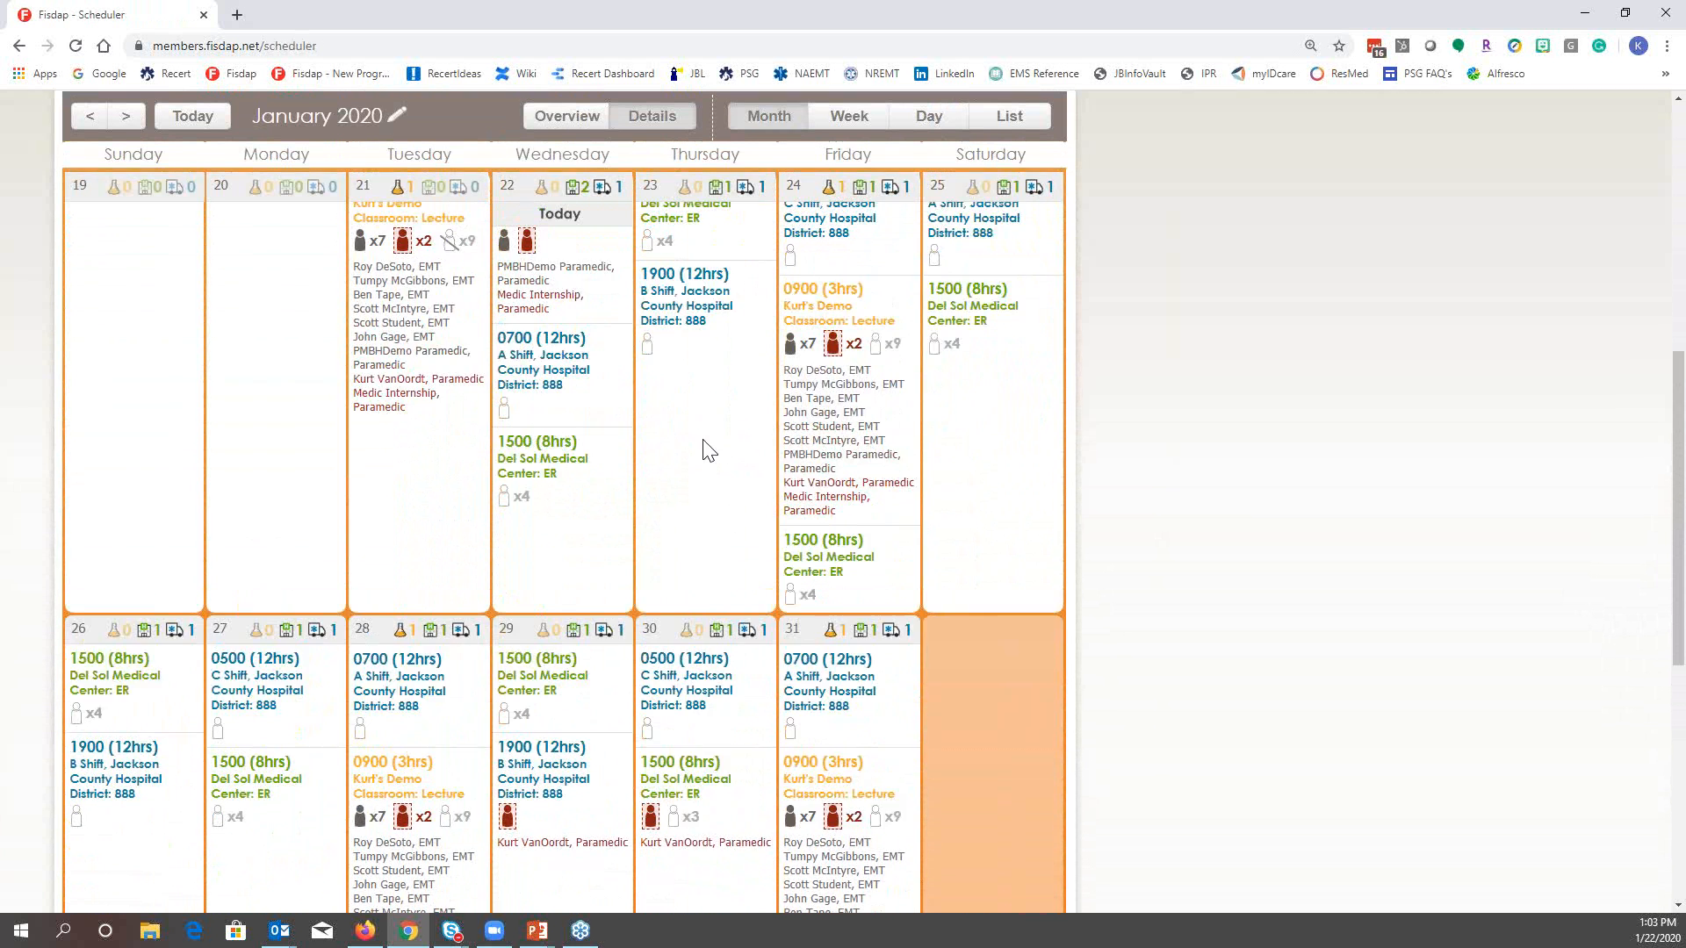
scroll(842, 488, up, 1)
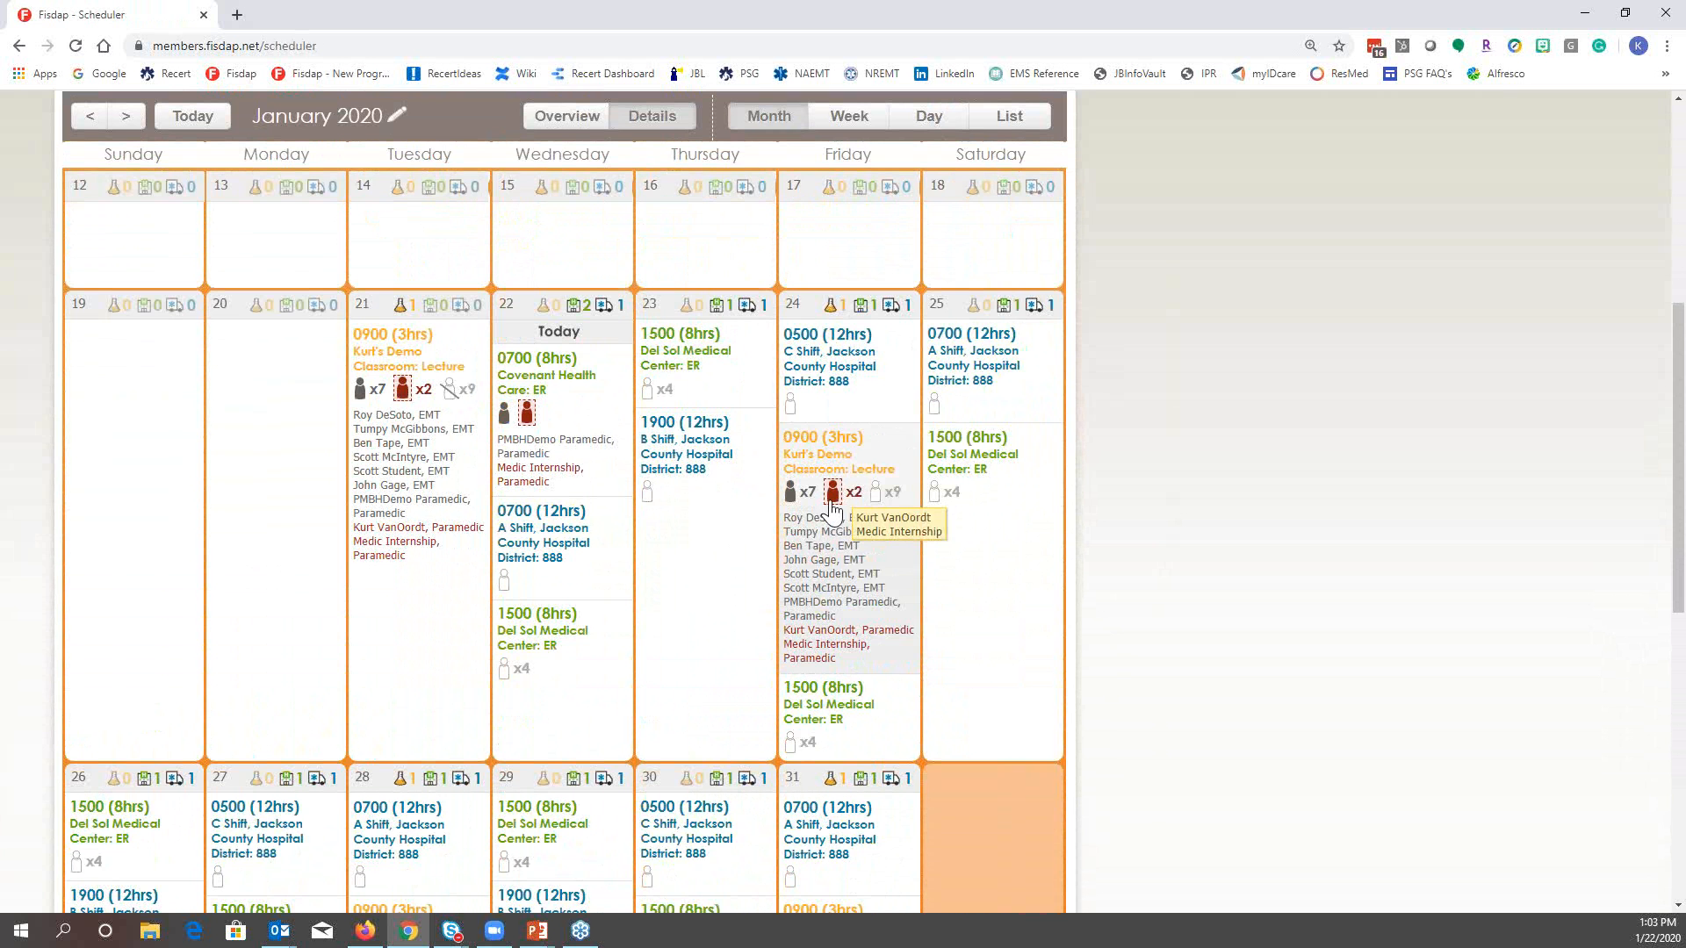
scroll(832, 509, down, 1)
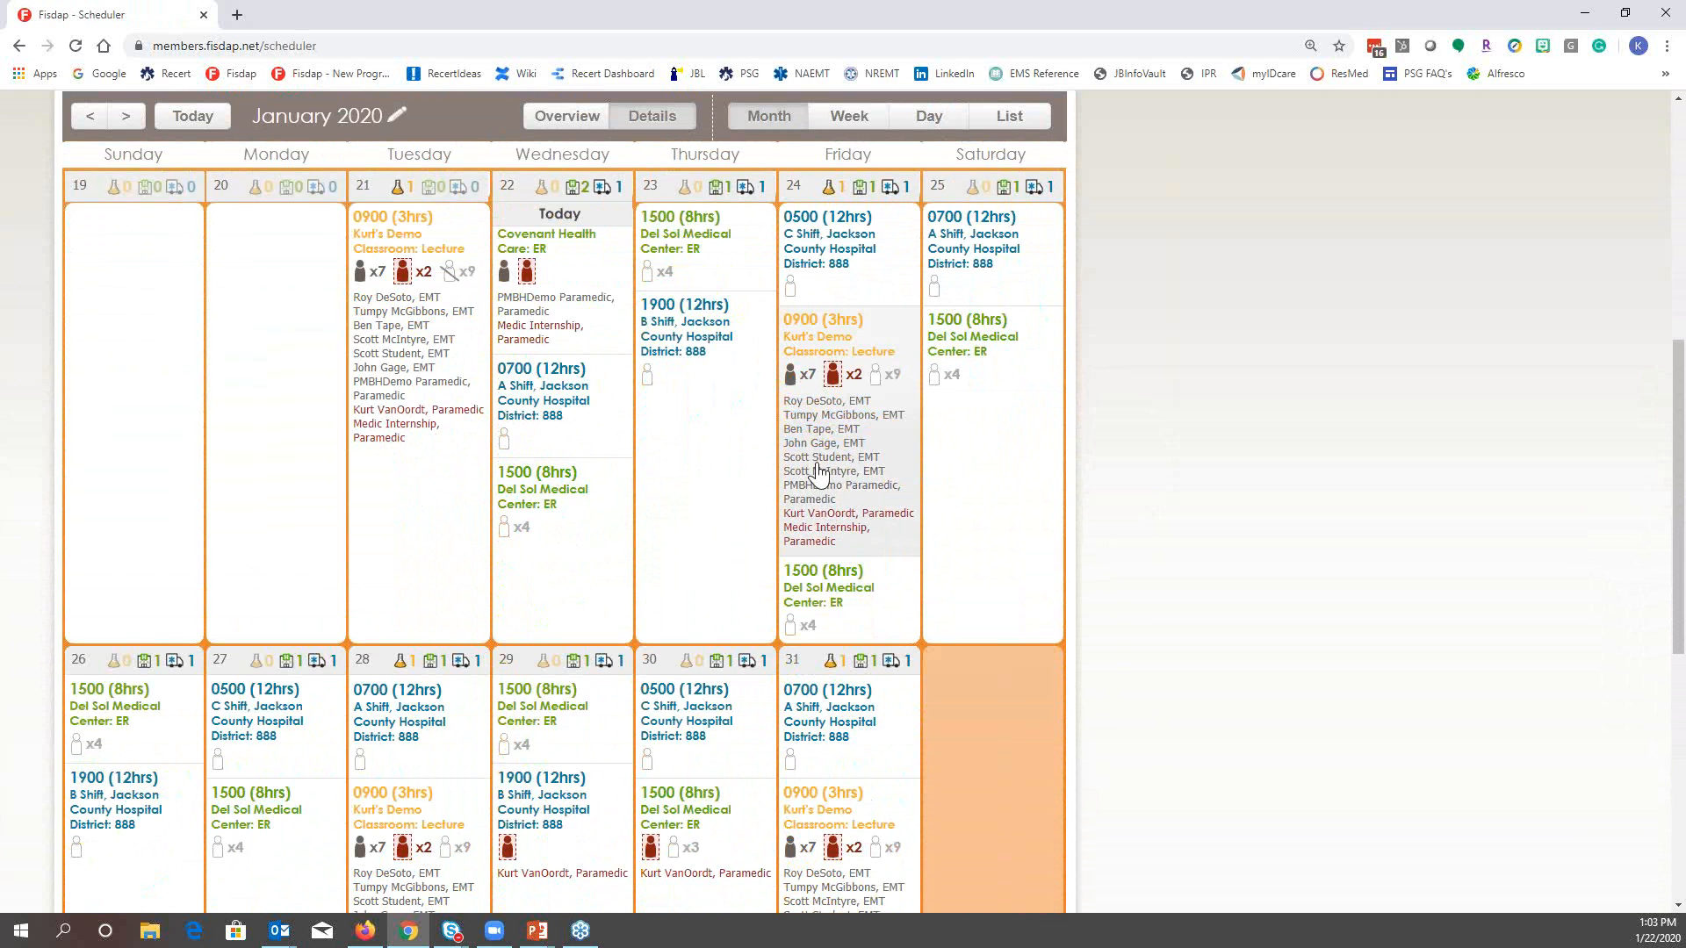
Open the January 24, 0900 lecture shift and view the first non-compliant paramedic student's shift compliance status
click(833, 385)
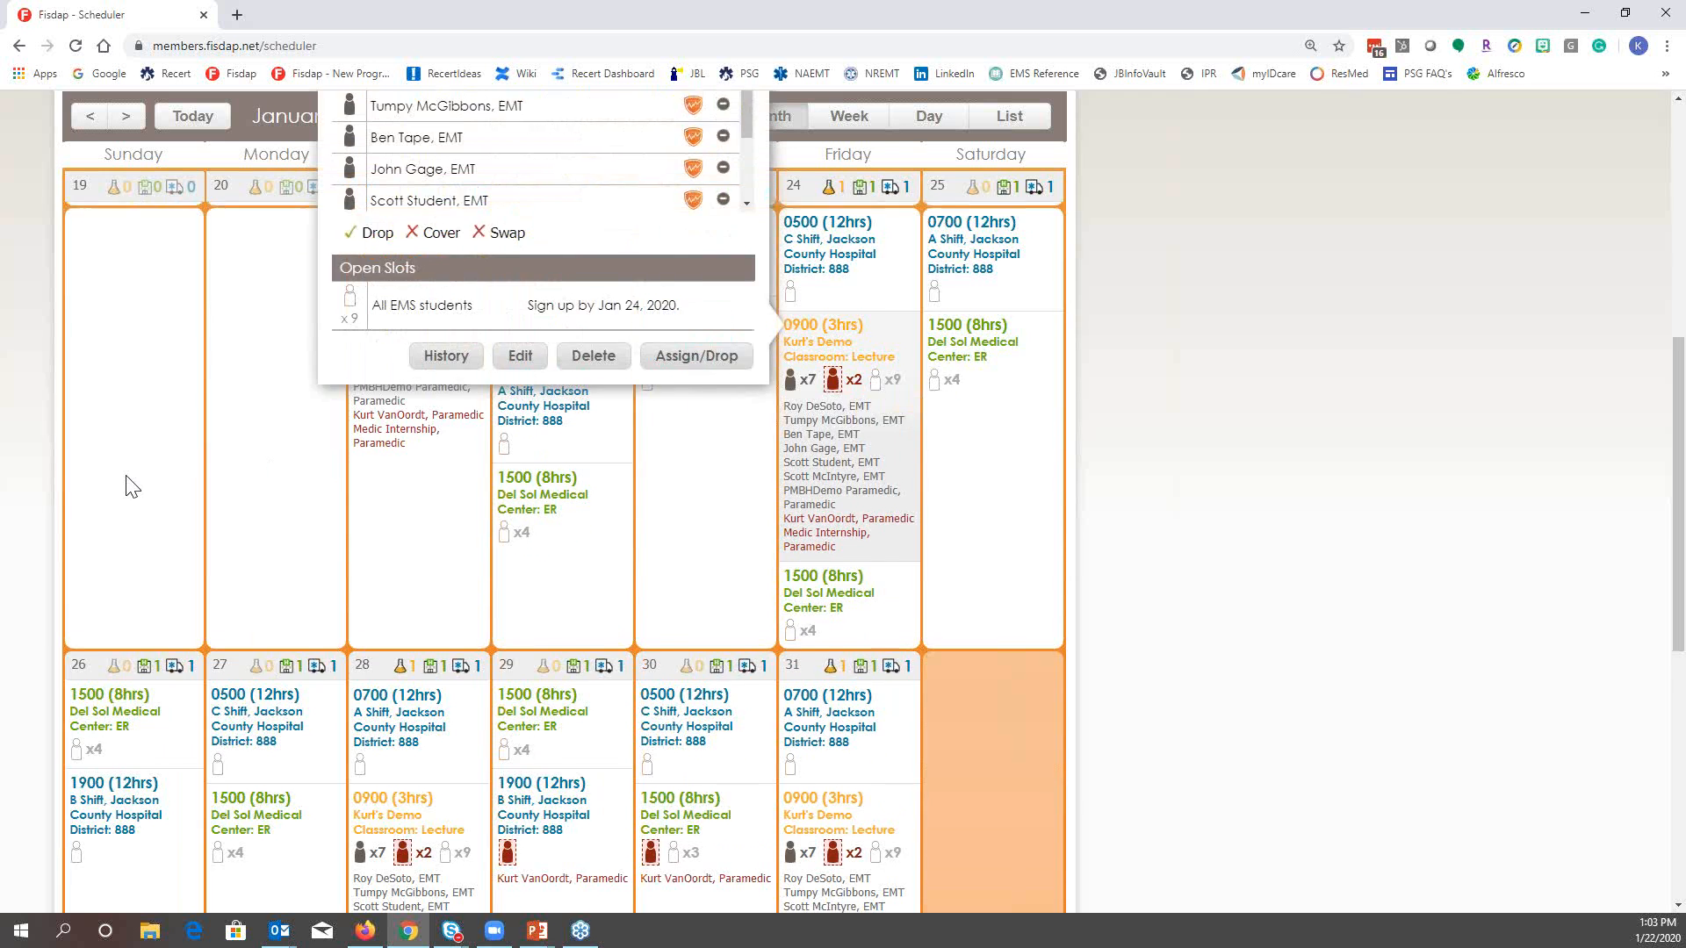
scroll(470, 316, up, 3)
scroll(468, 323, down, 2)
scroll(468, 323, down, 1)
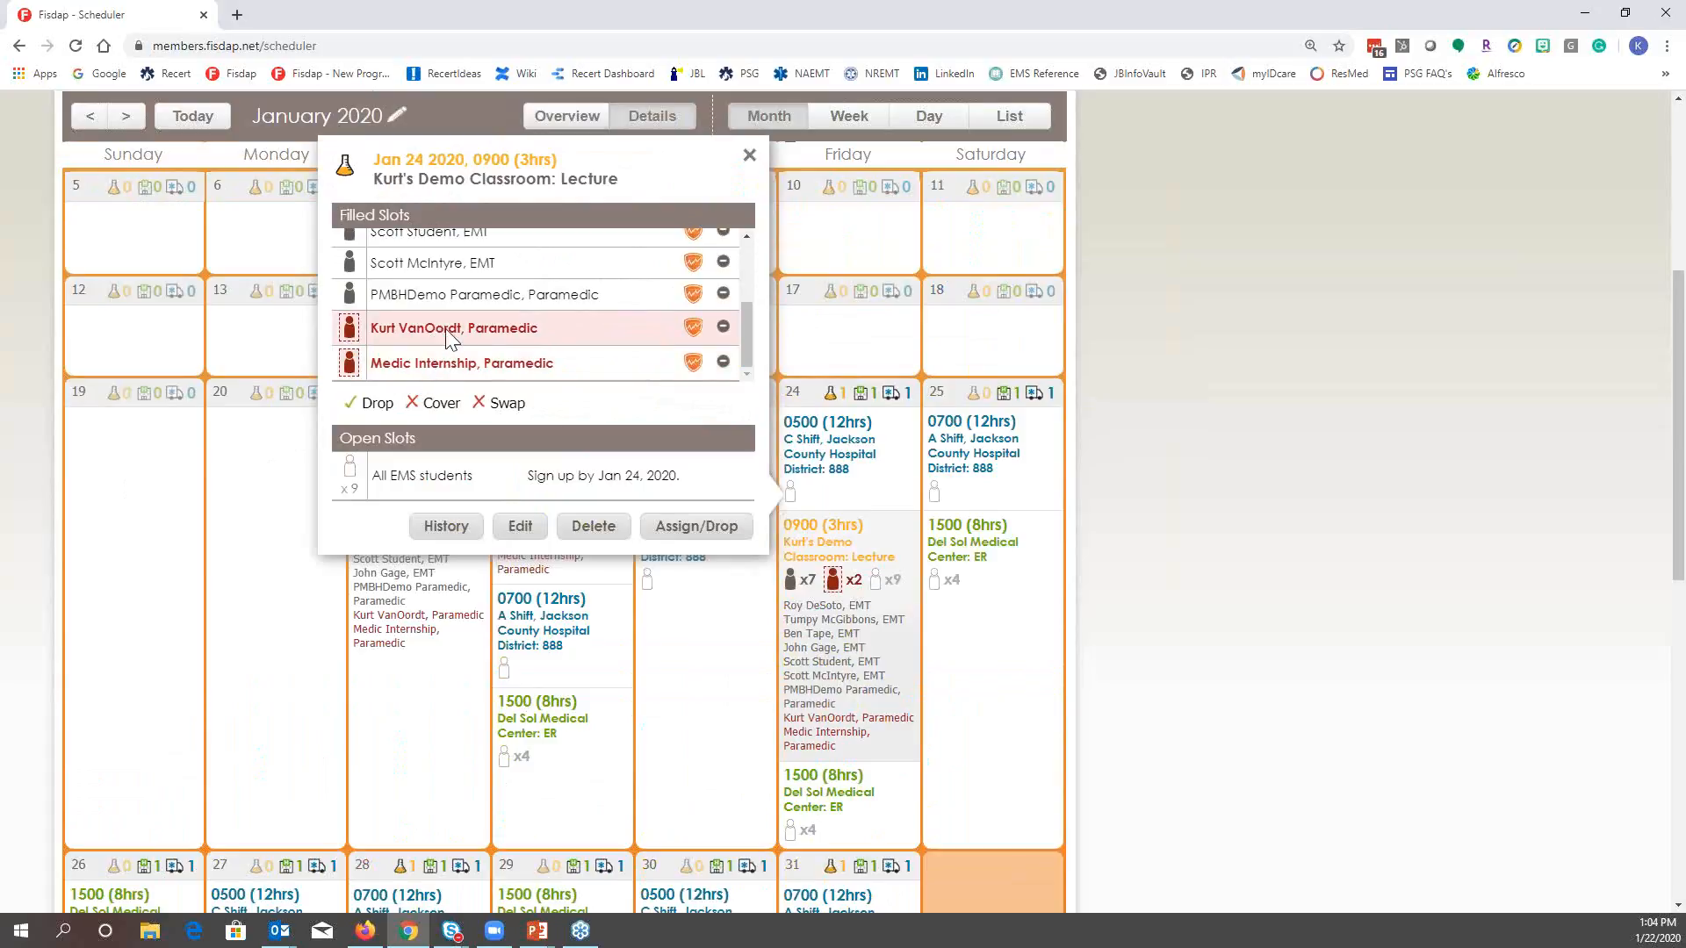
mouse_move(833, 594)
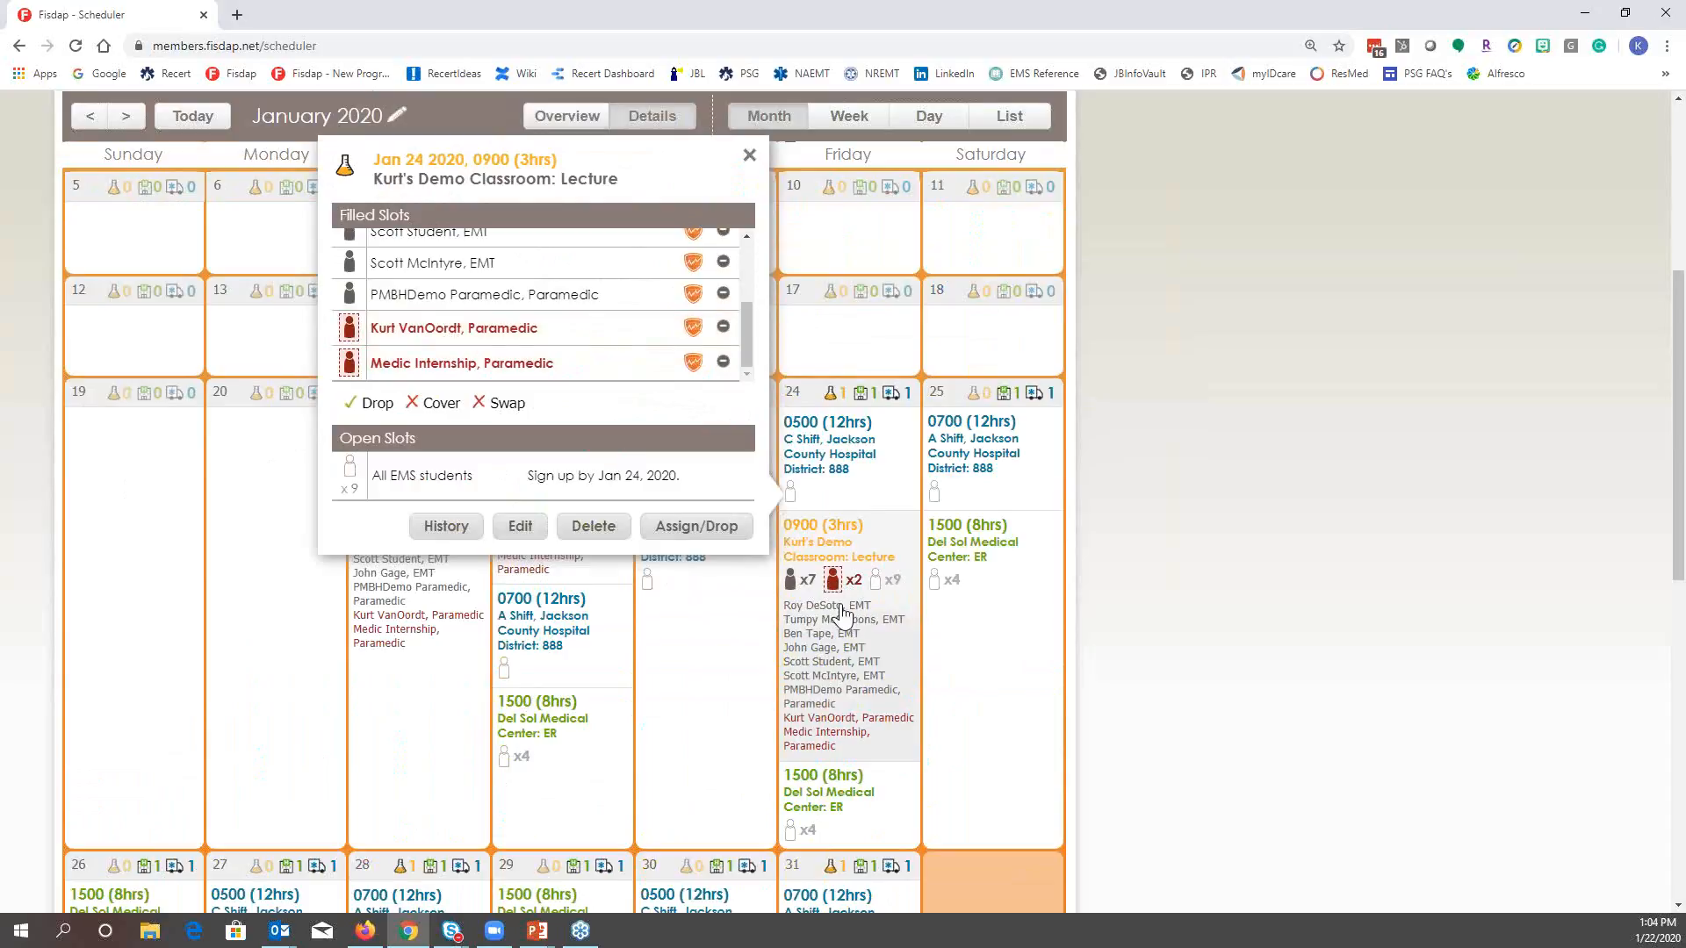
click(424, 332)
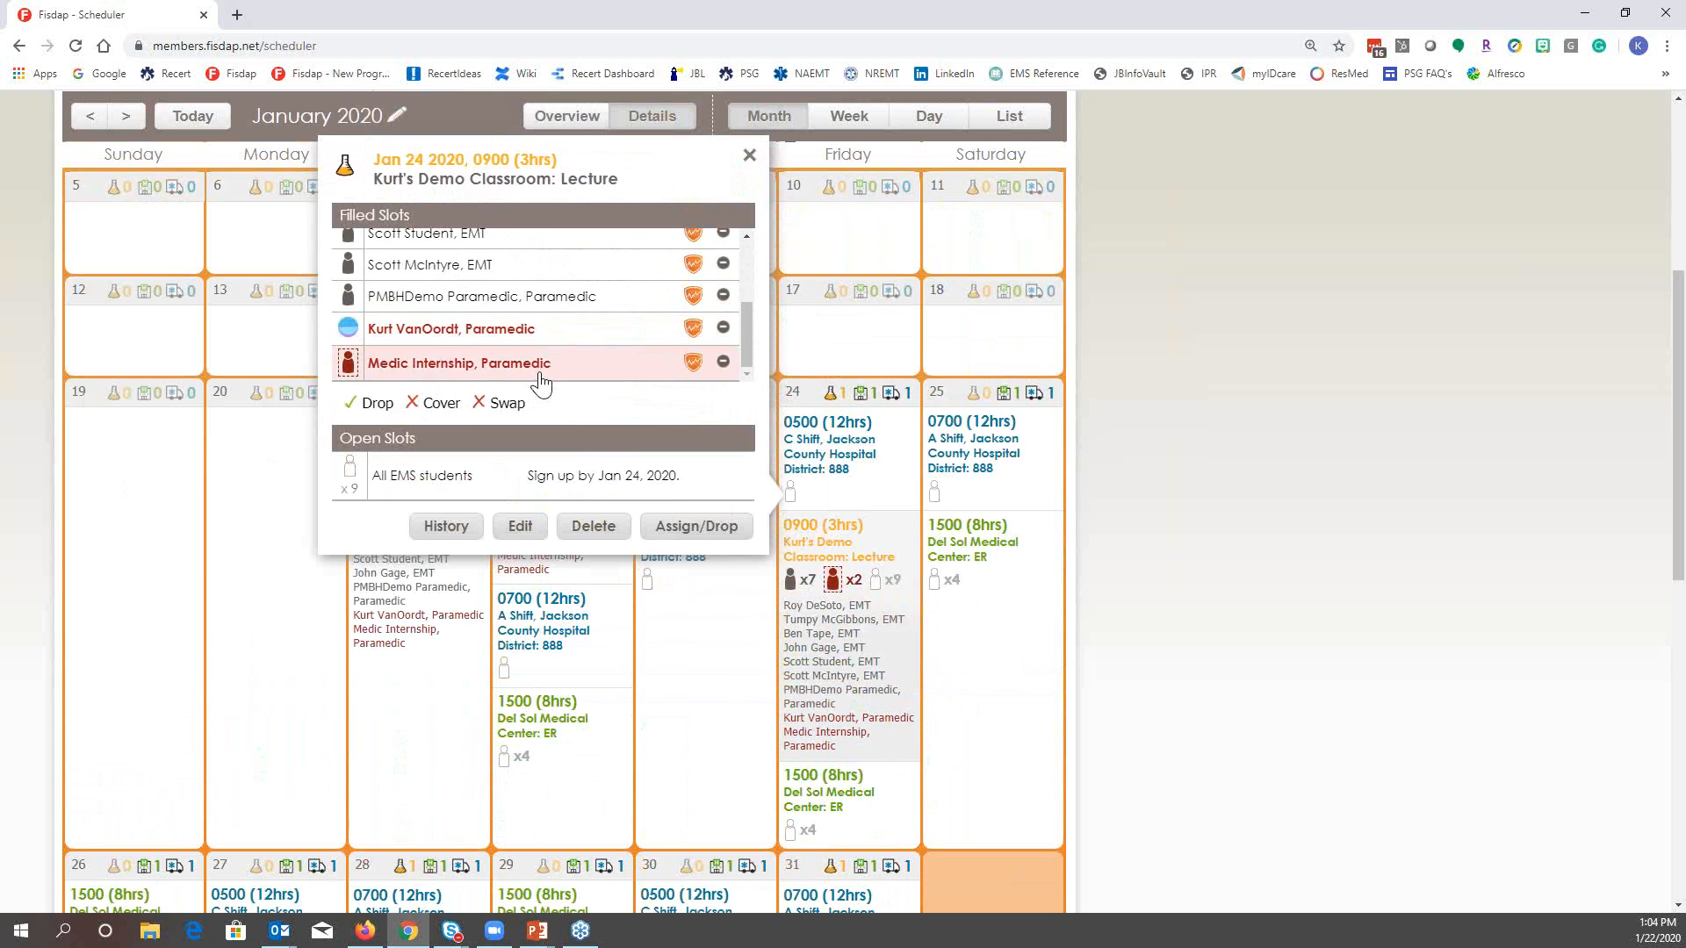
scroll(667, 669, down, 1)
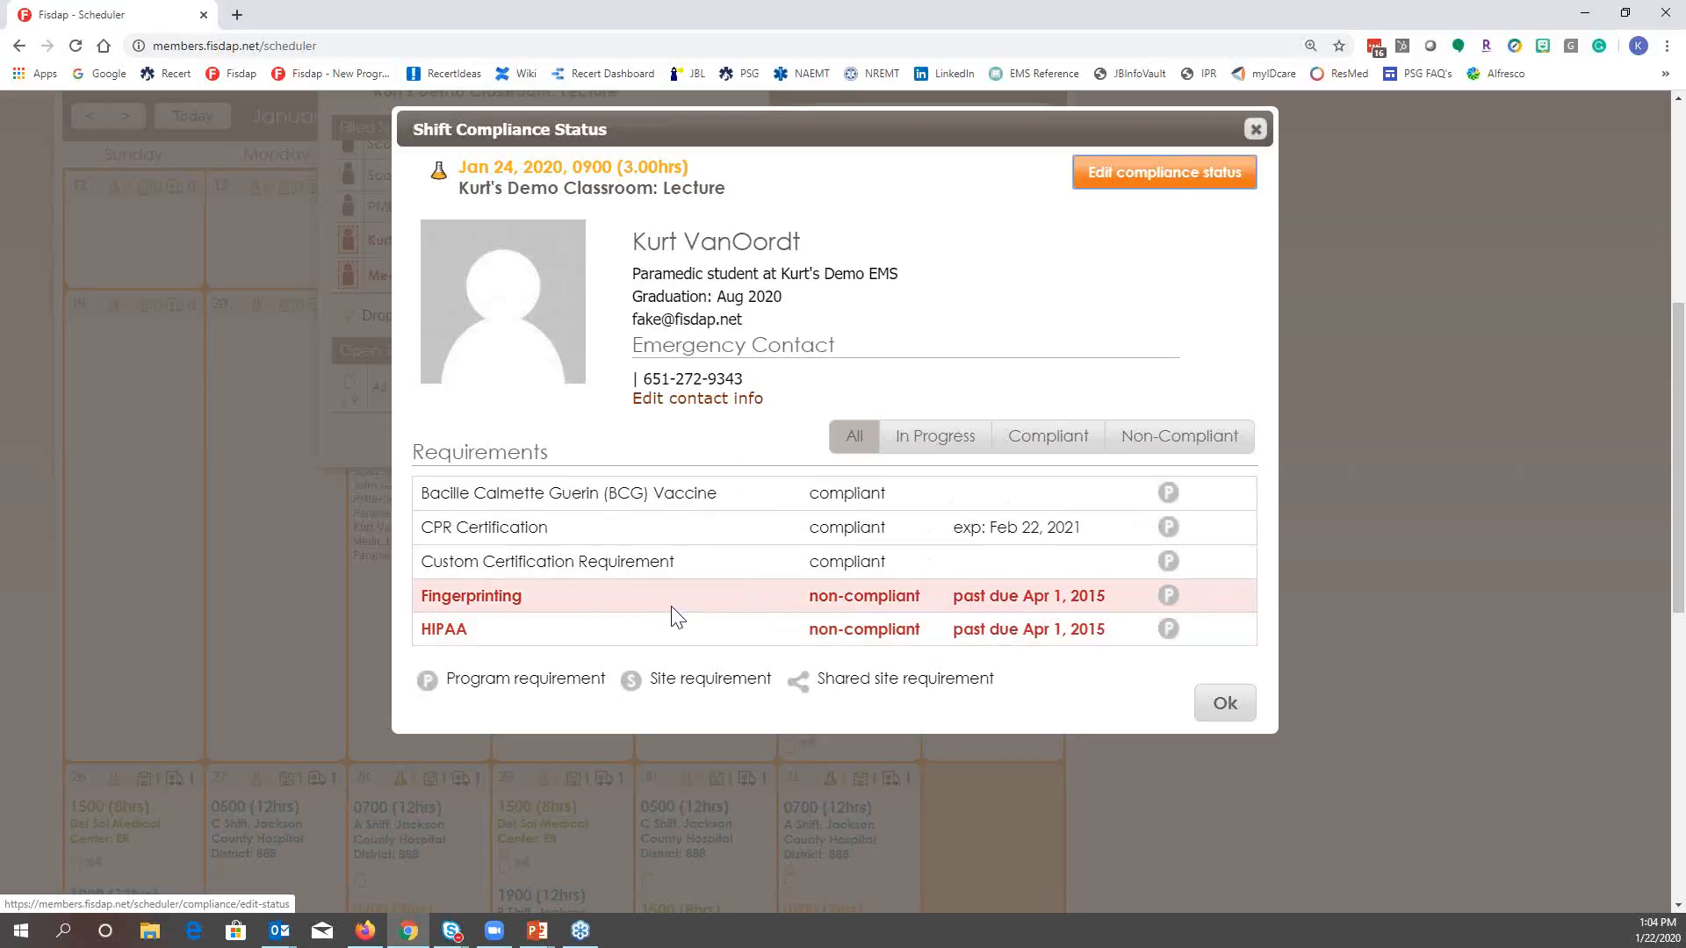
Open compliance status editing by people and load all active requirements of the same paramedic student
click(1143, 180)
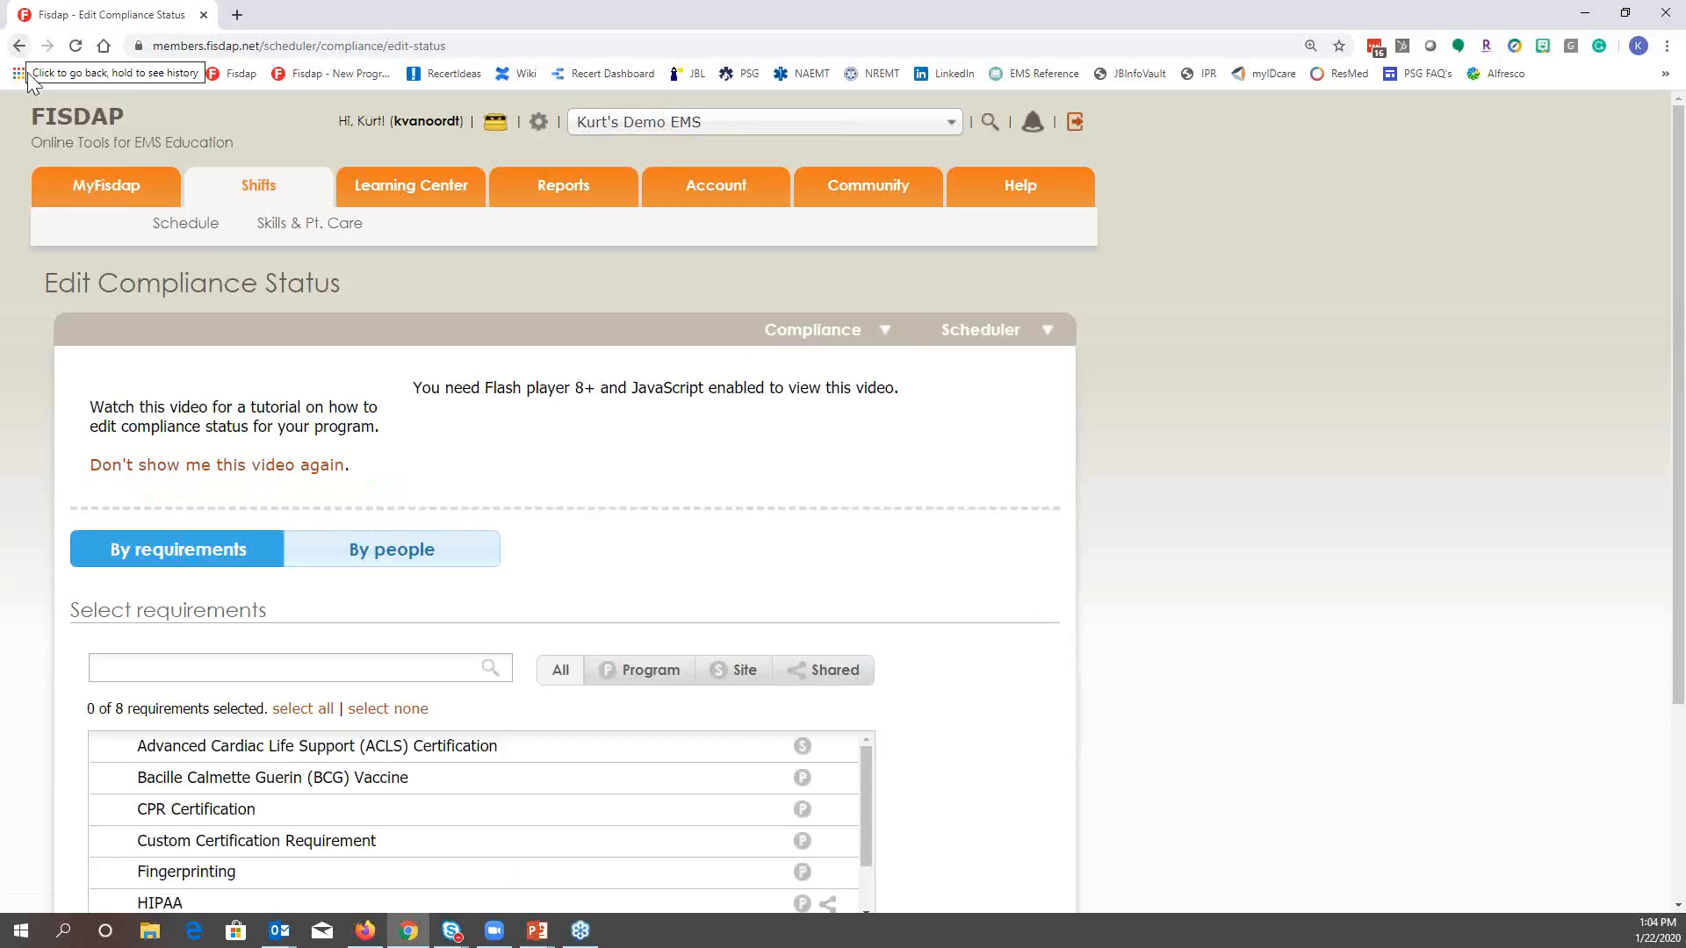
scroll(494, 494, down, 3)
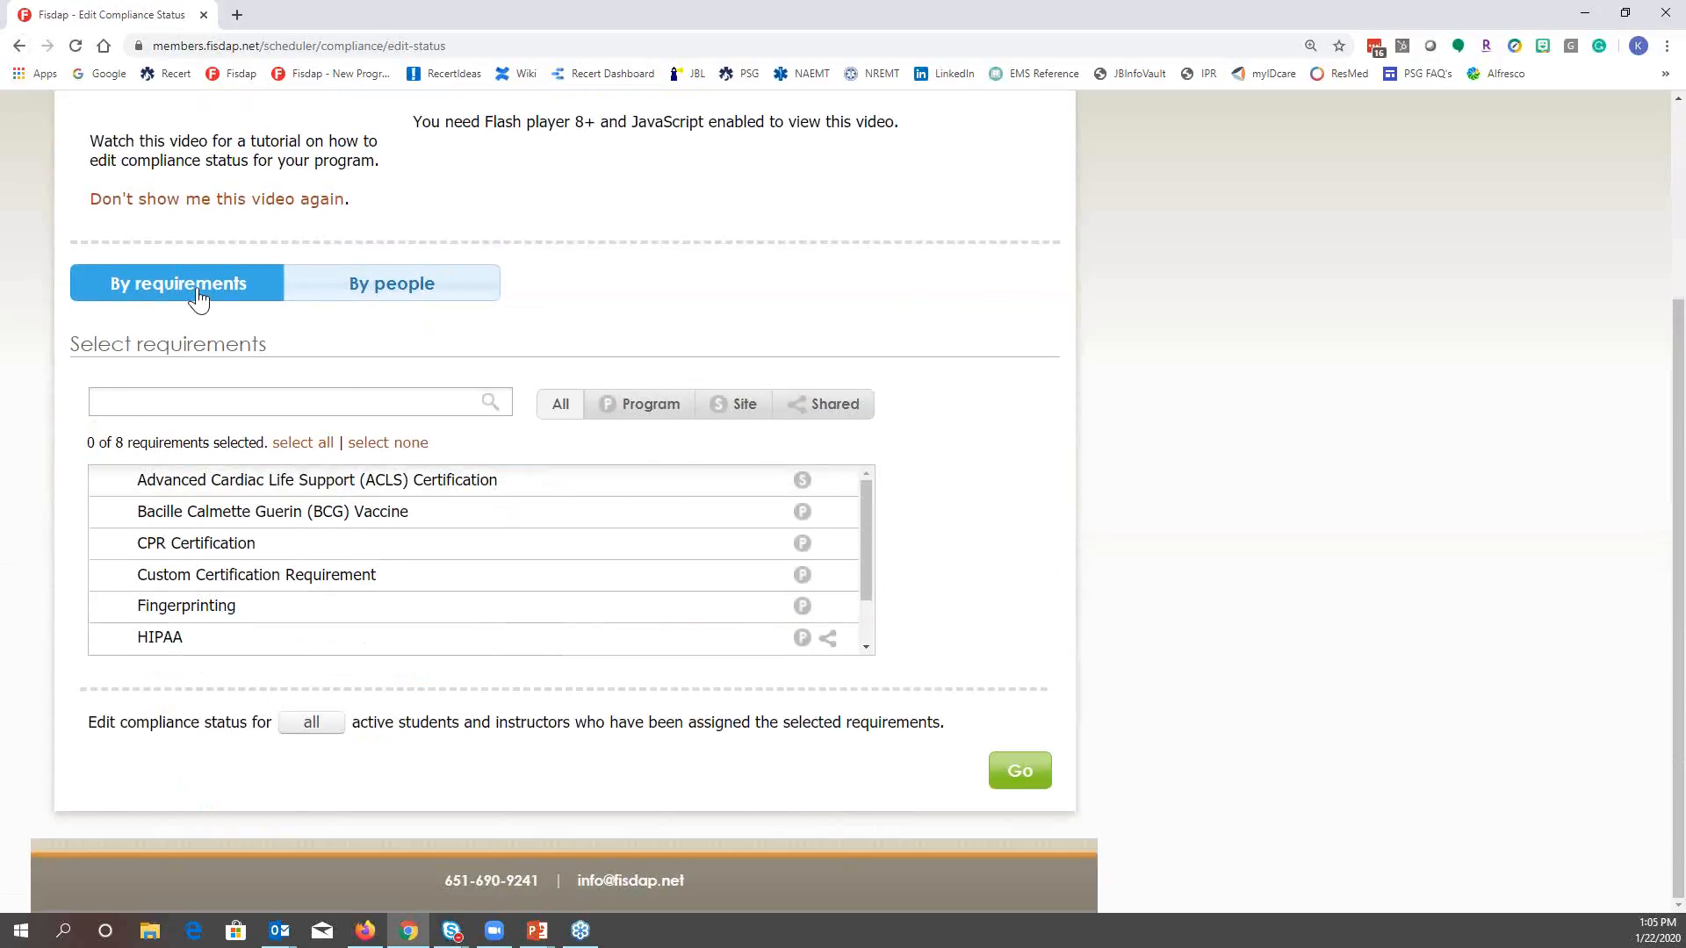
click(382, 301)
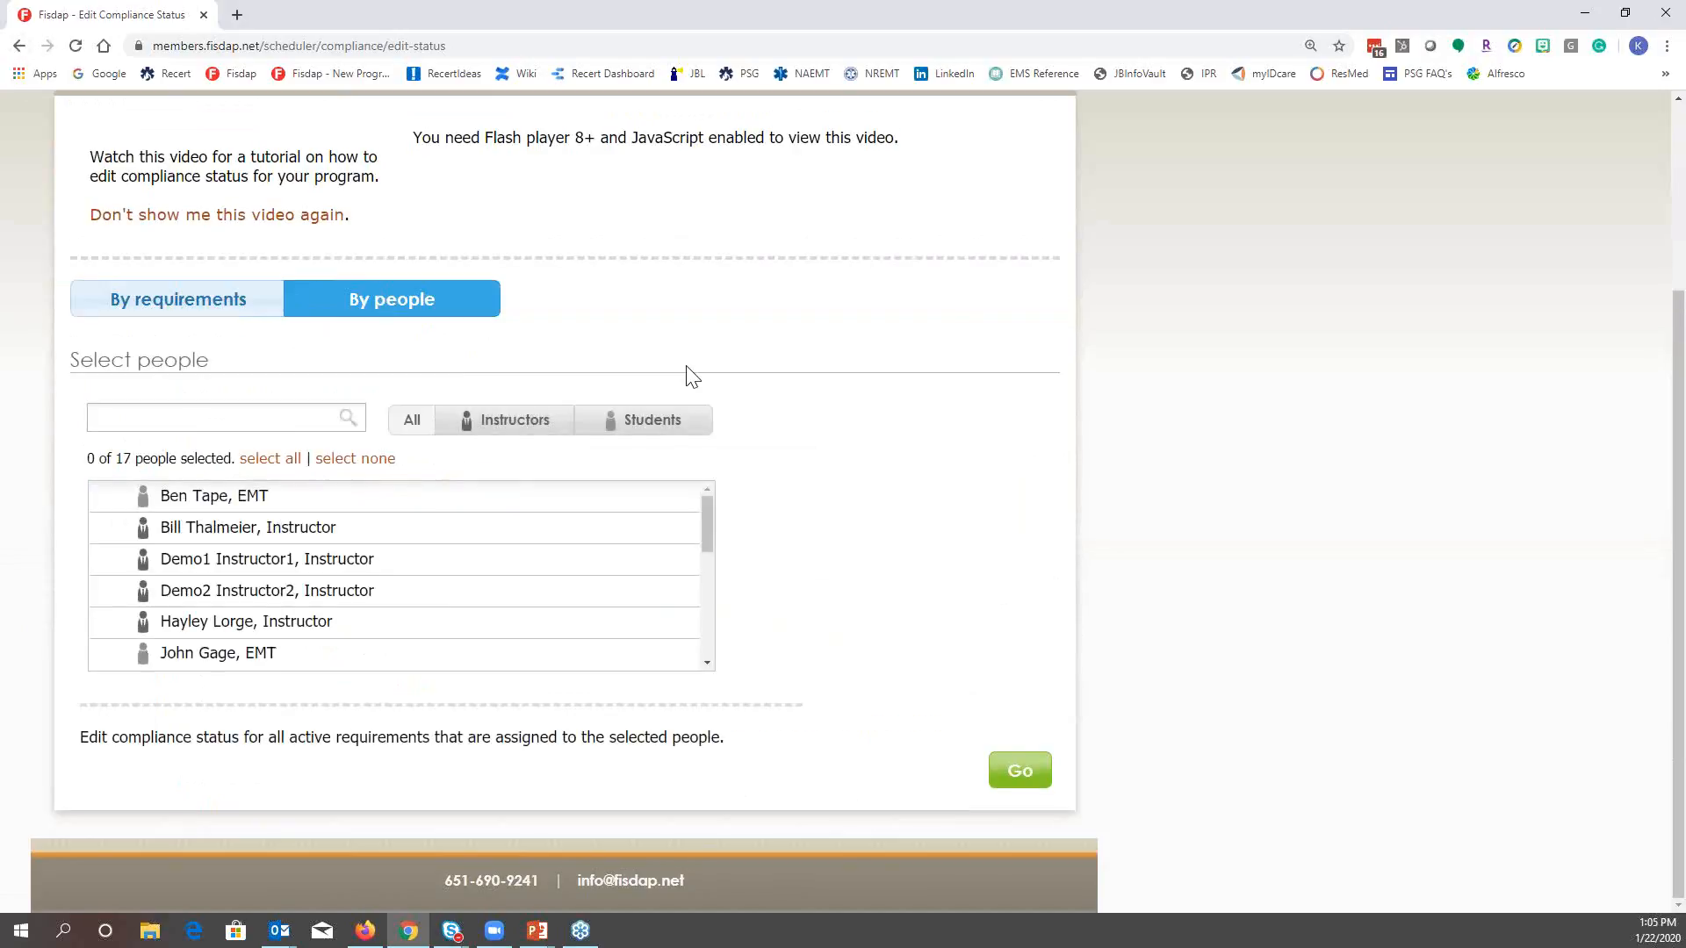
scroll(279, 571, down, 2)
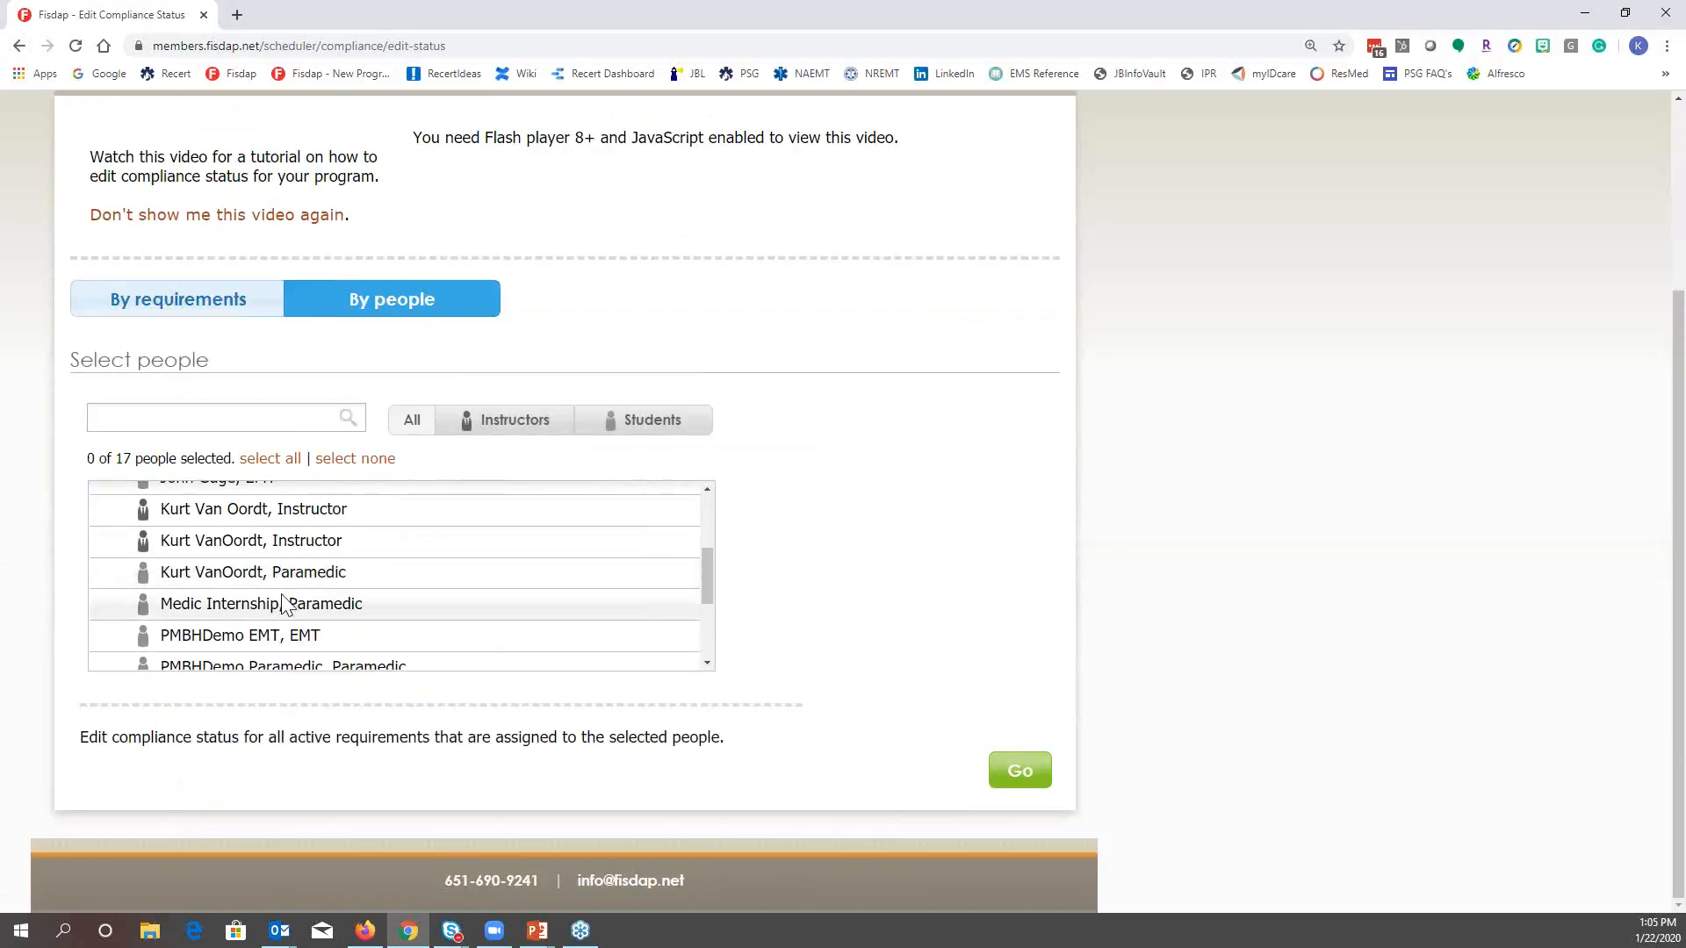
click(254, 575)
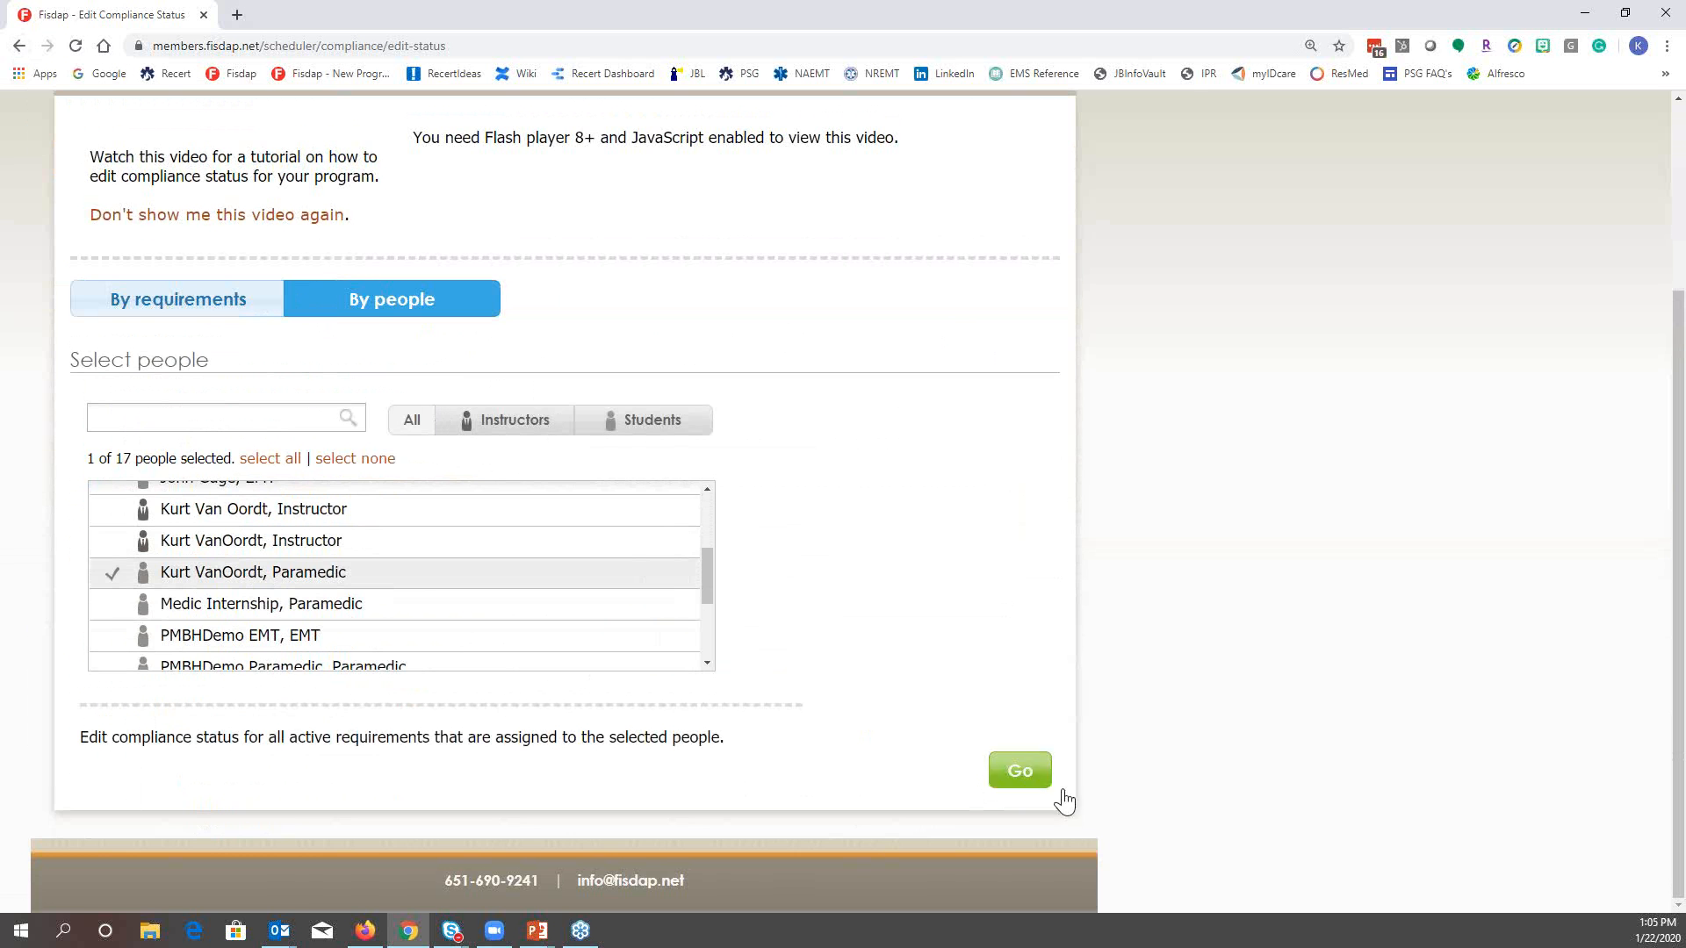
click(1020, 770)
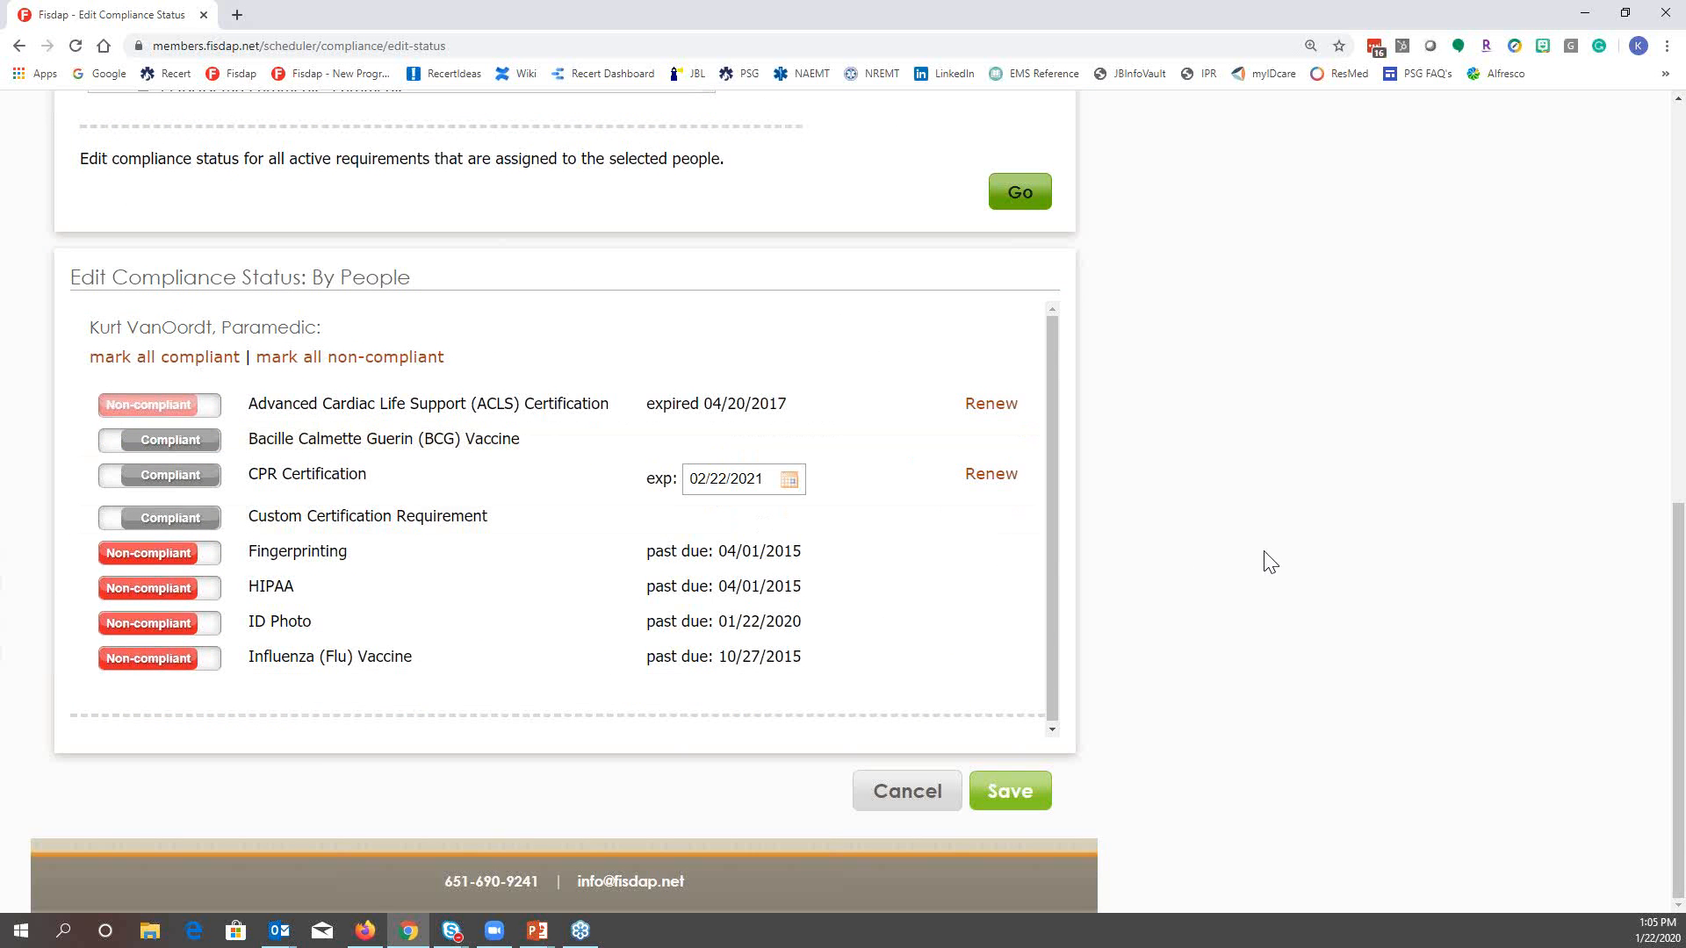
Return to the Scheduler and check which students are non-compliant on the January 24 lecture shift
scroll(1271, 563, up, 10)
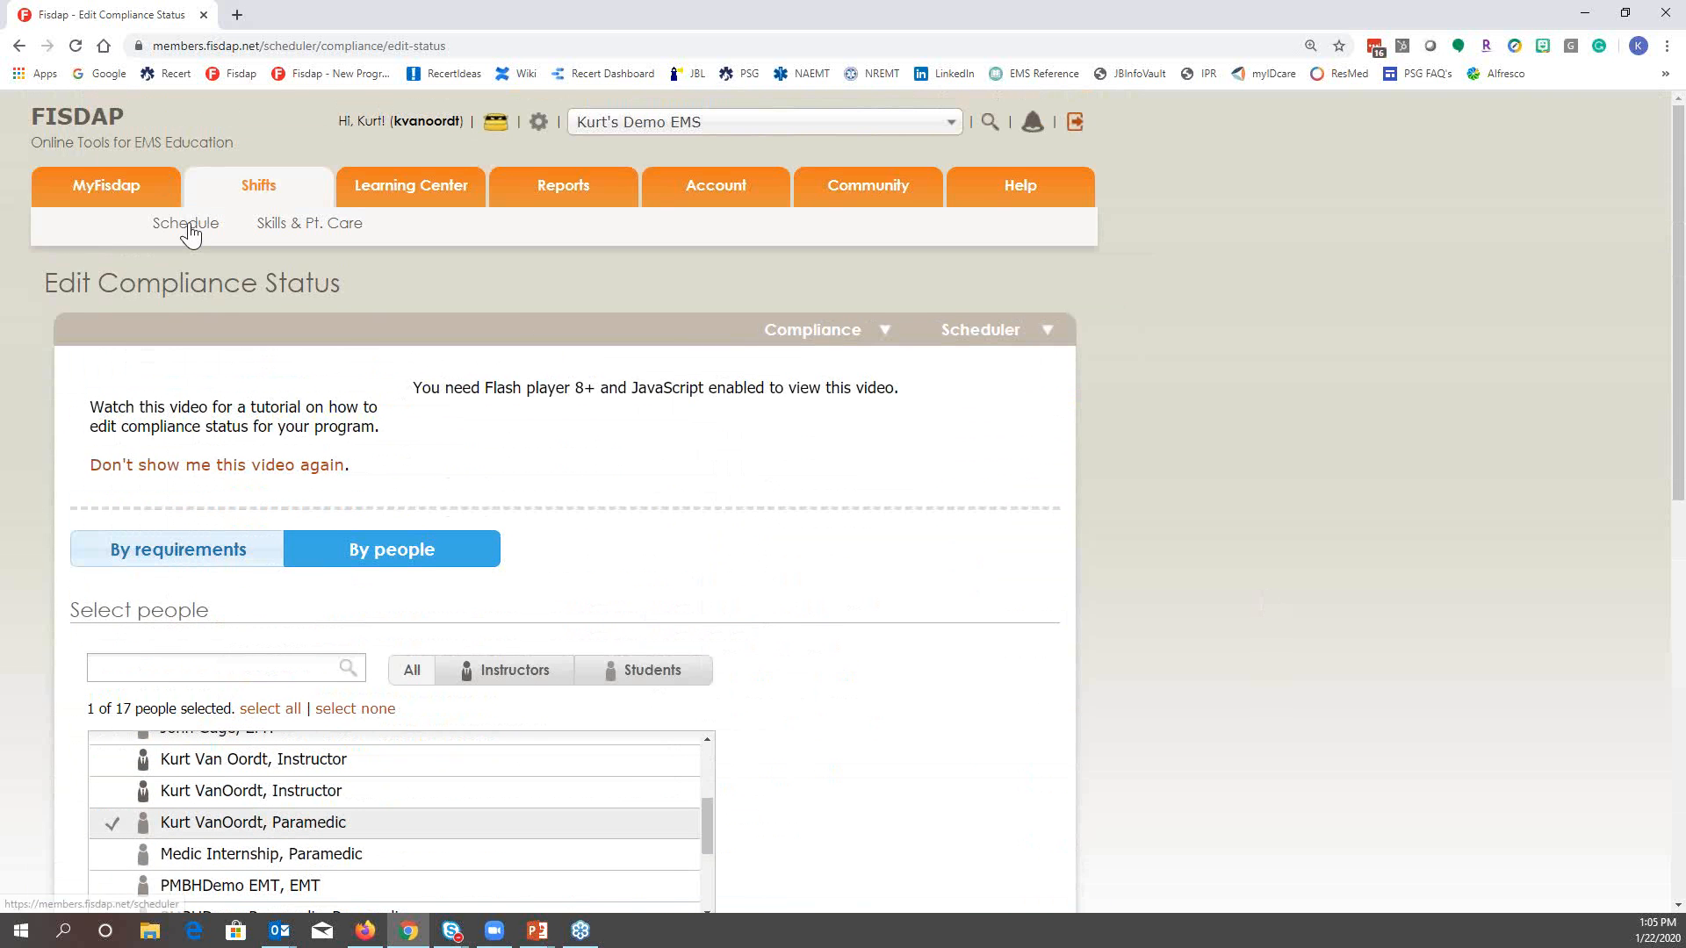
click(188, 227)
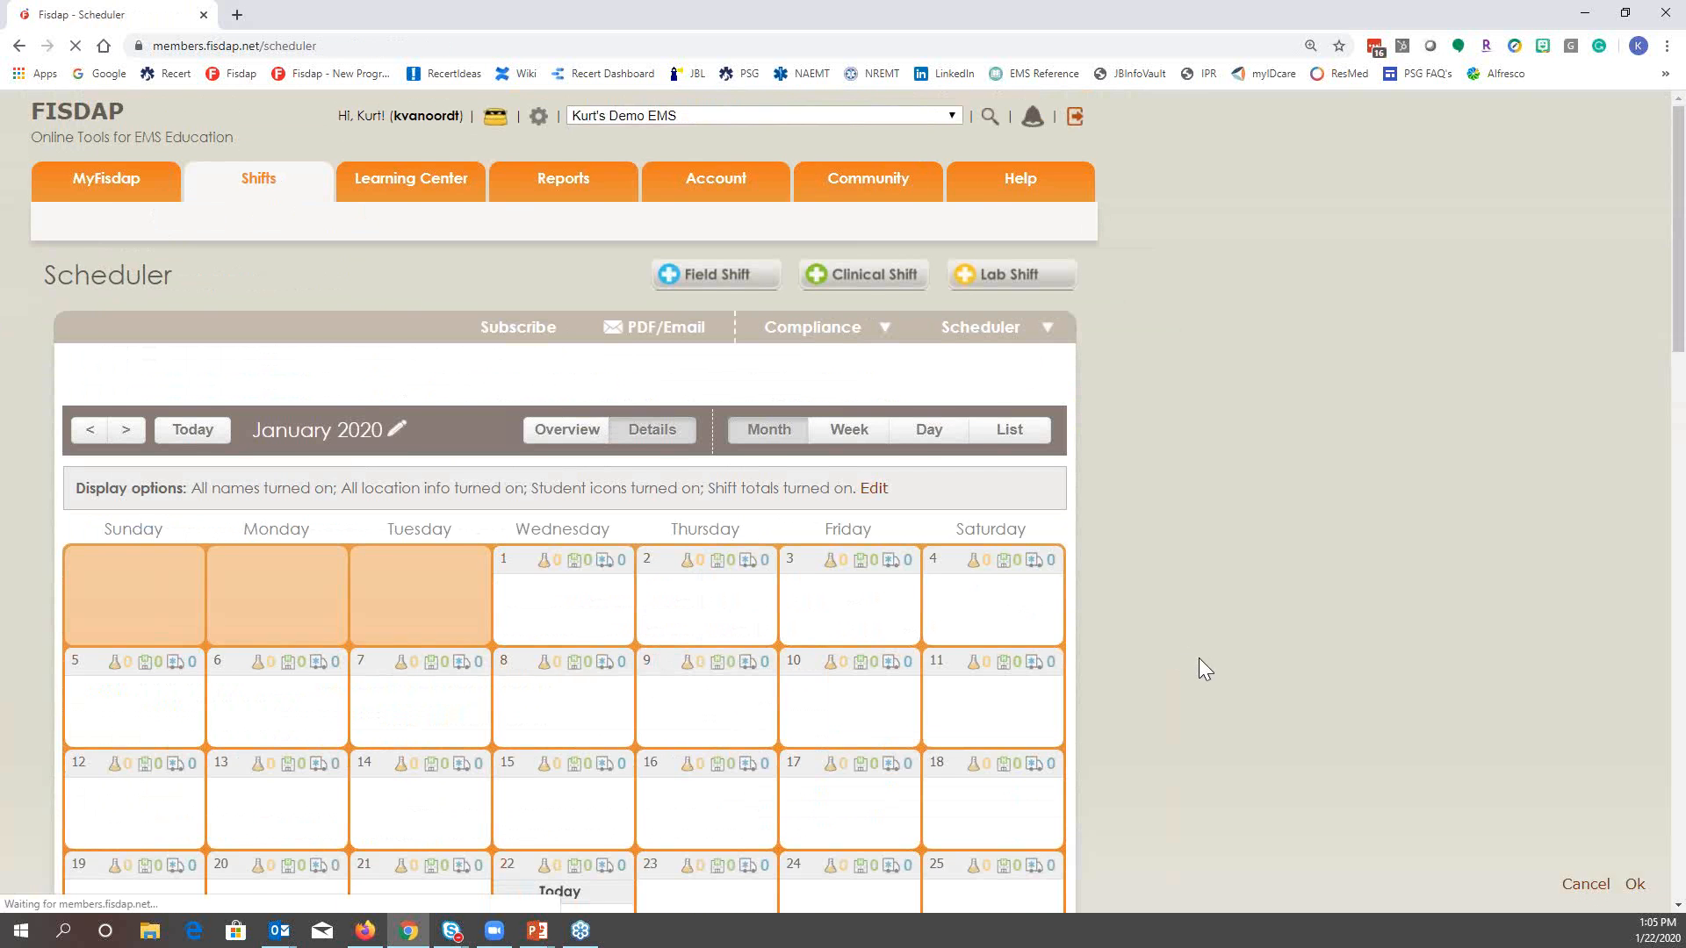
scroll(1203, 668, down, 4)
scroll(1199, 668, down, 3)
scroll(1198, 669, up, 3)
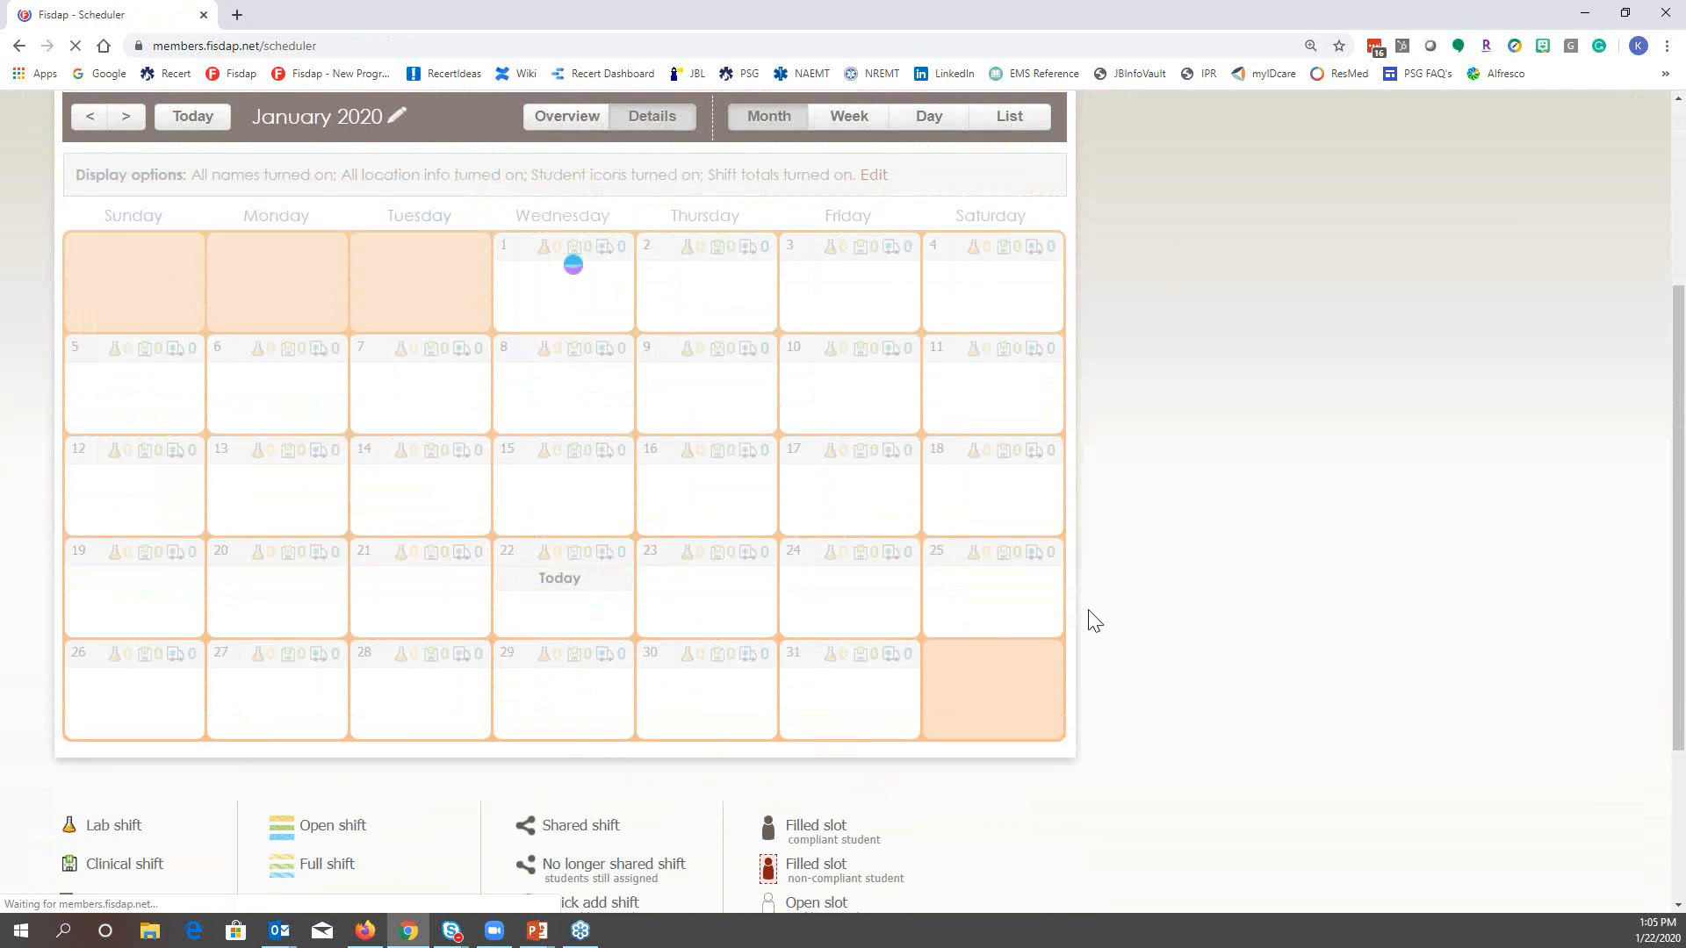
scroll(1092, 621, up, 6)
scroll(894, 769, down, 3)
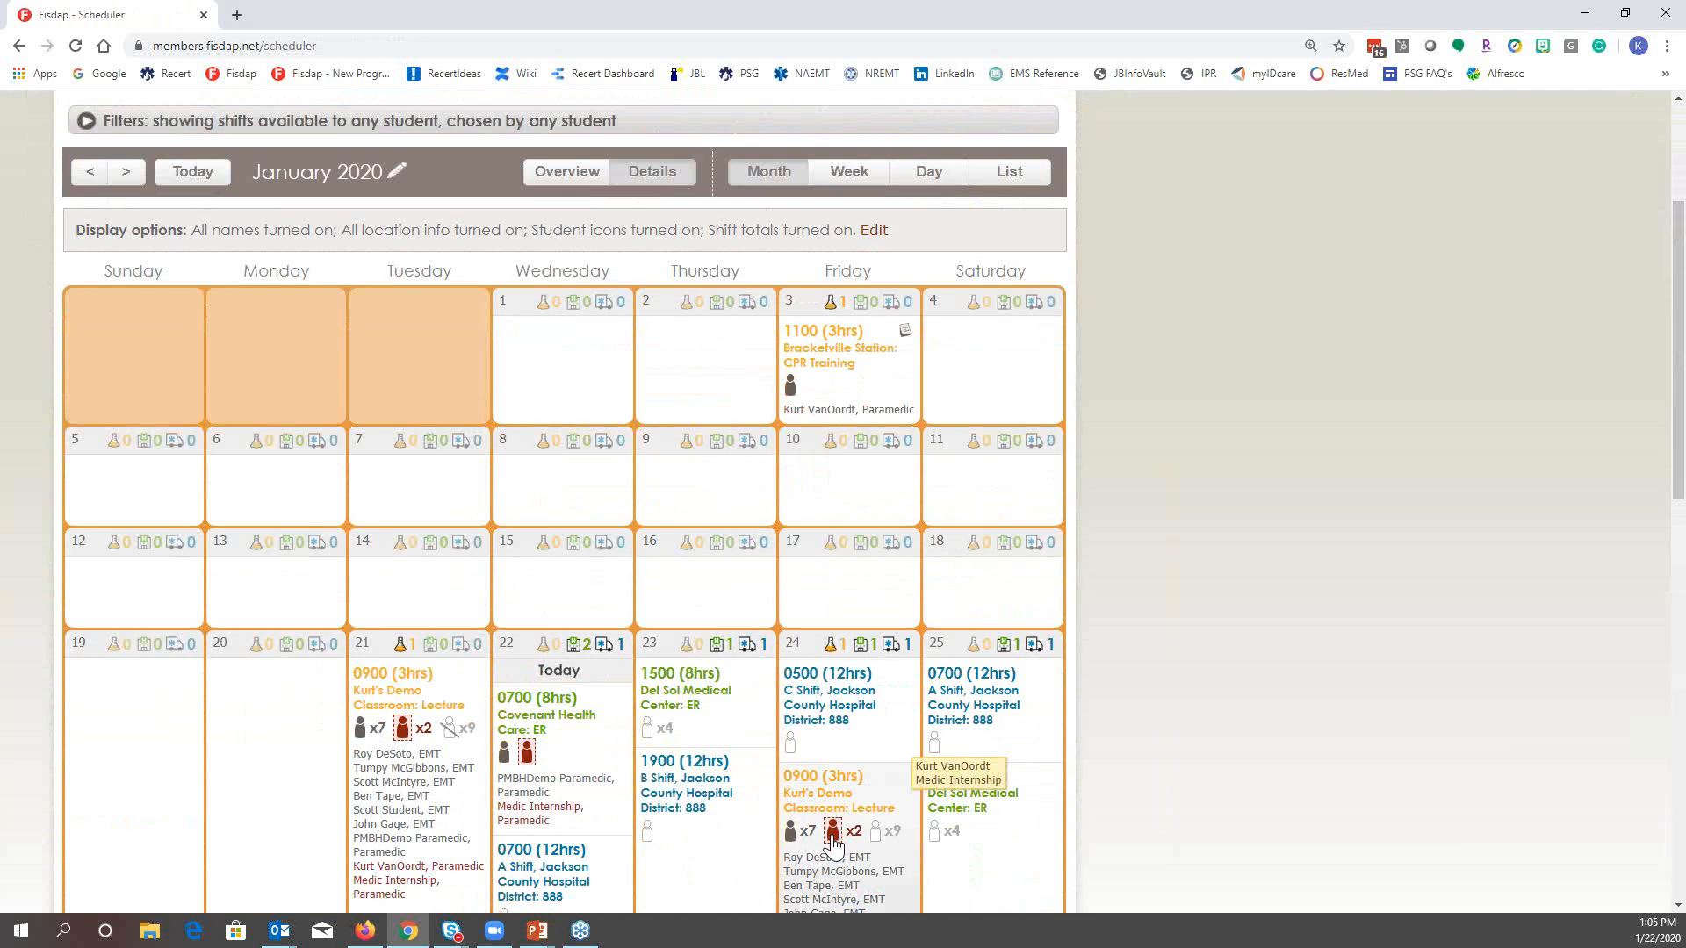
Open the program's compliance requirements and review their expiration, active status and program or site type
scroll(1223, 645, up, 3)
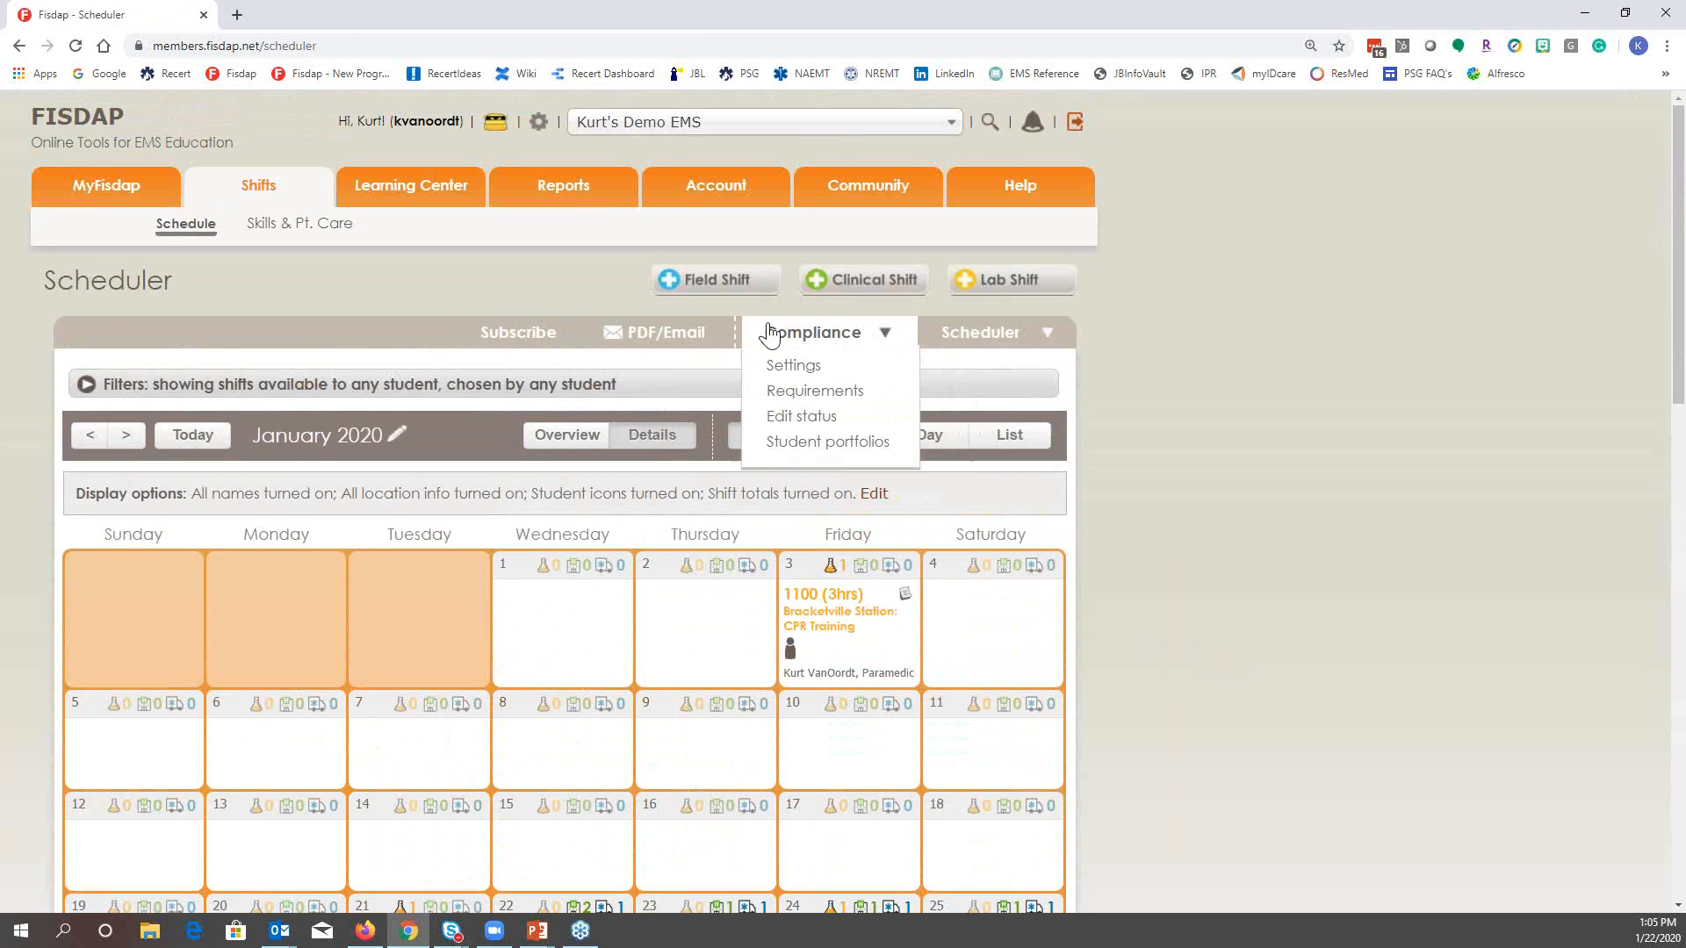
mouse_move(821, 342)
click(816, 392)
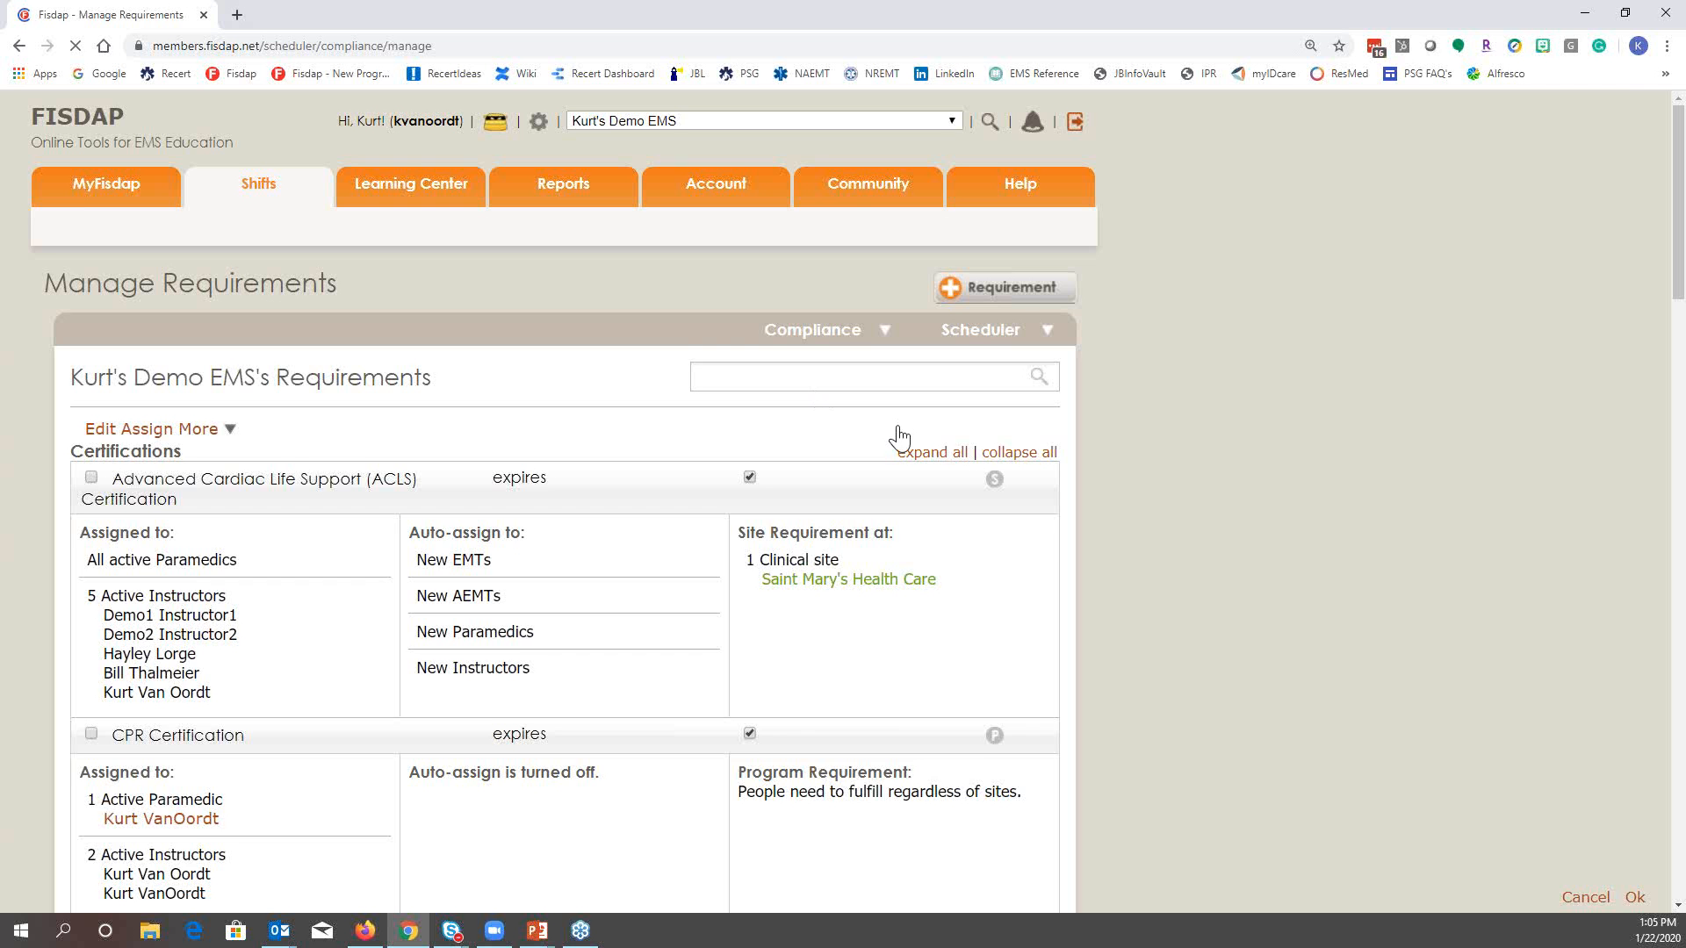
scroll(1322, 474, down, 2)
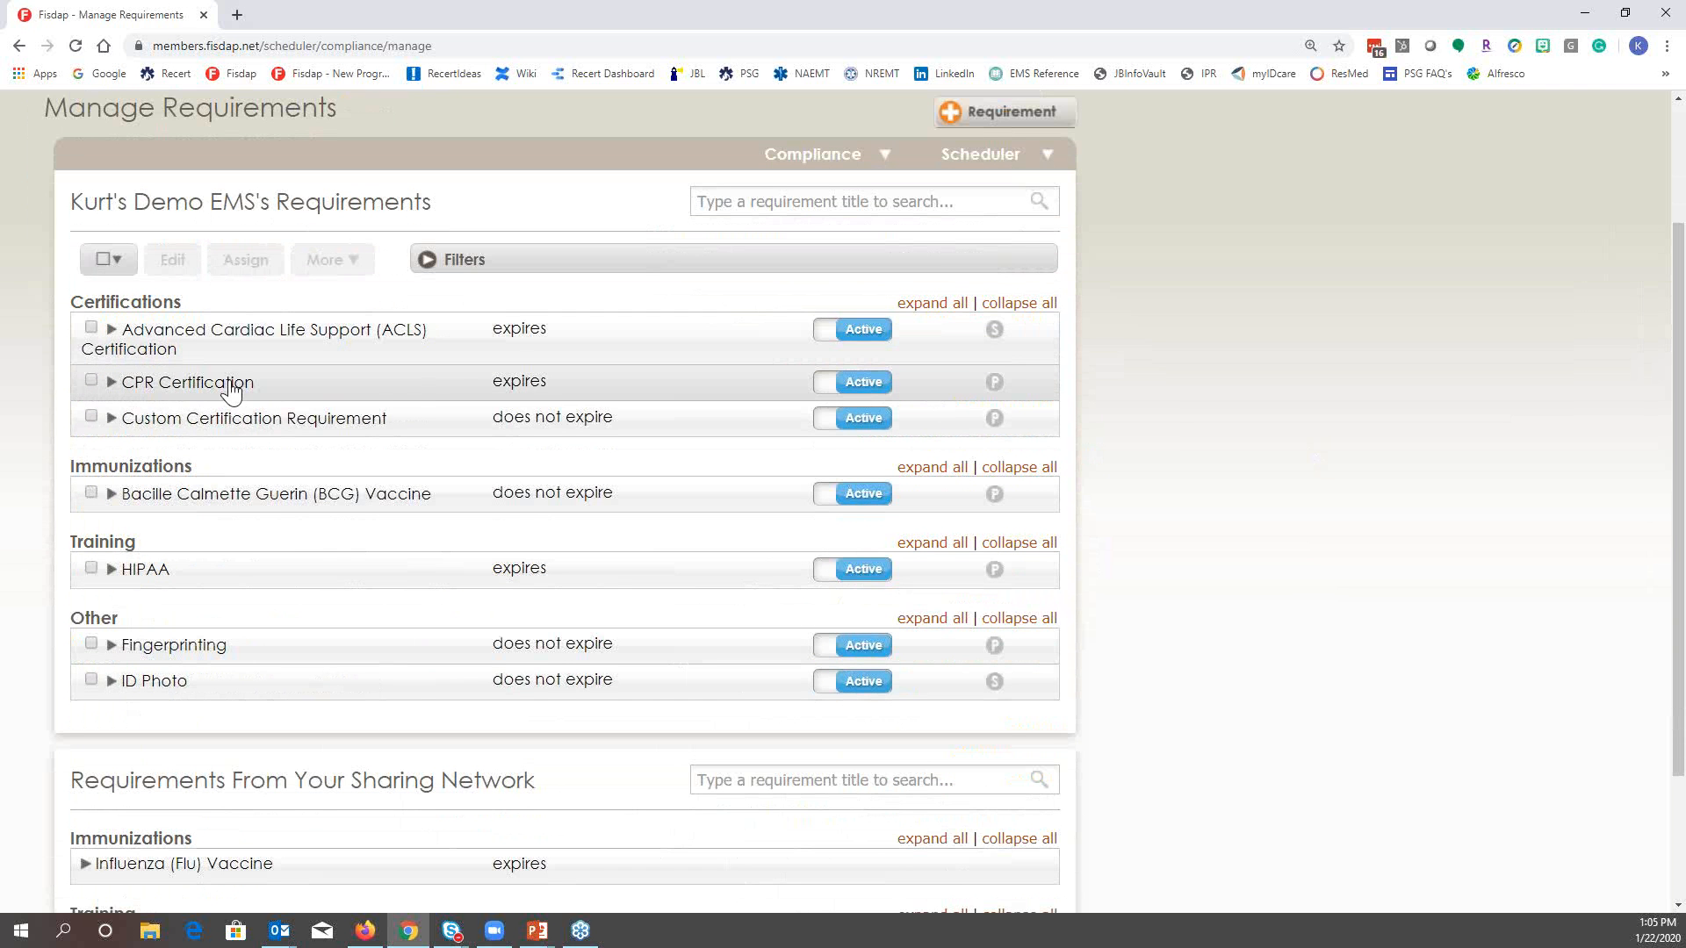
scroll(235, 572, down, 2)
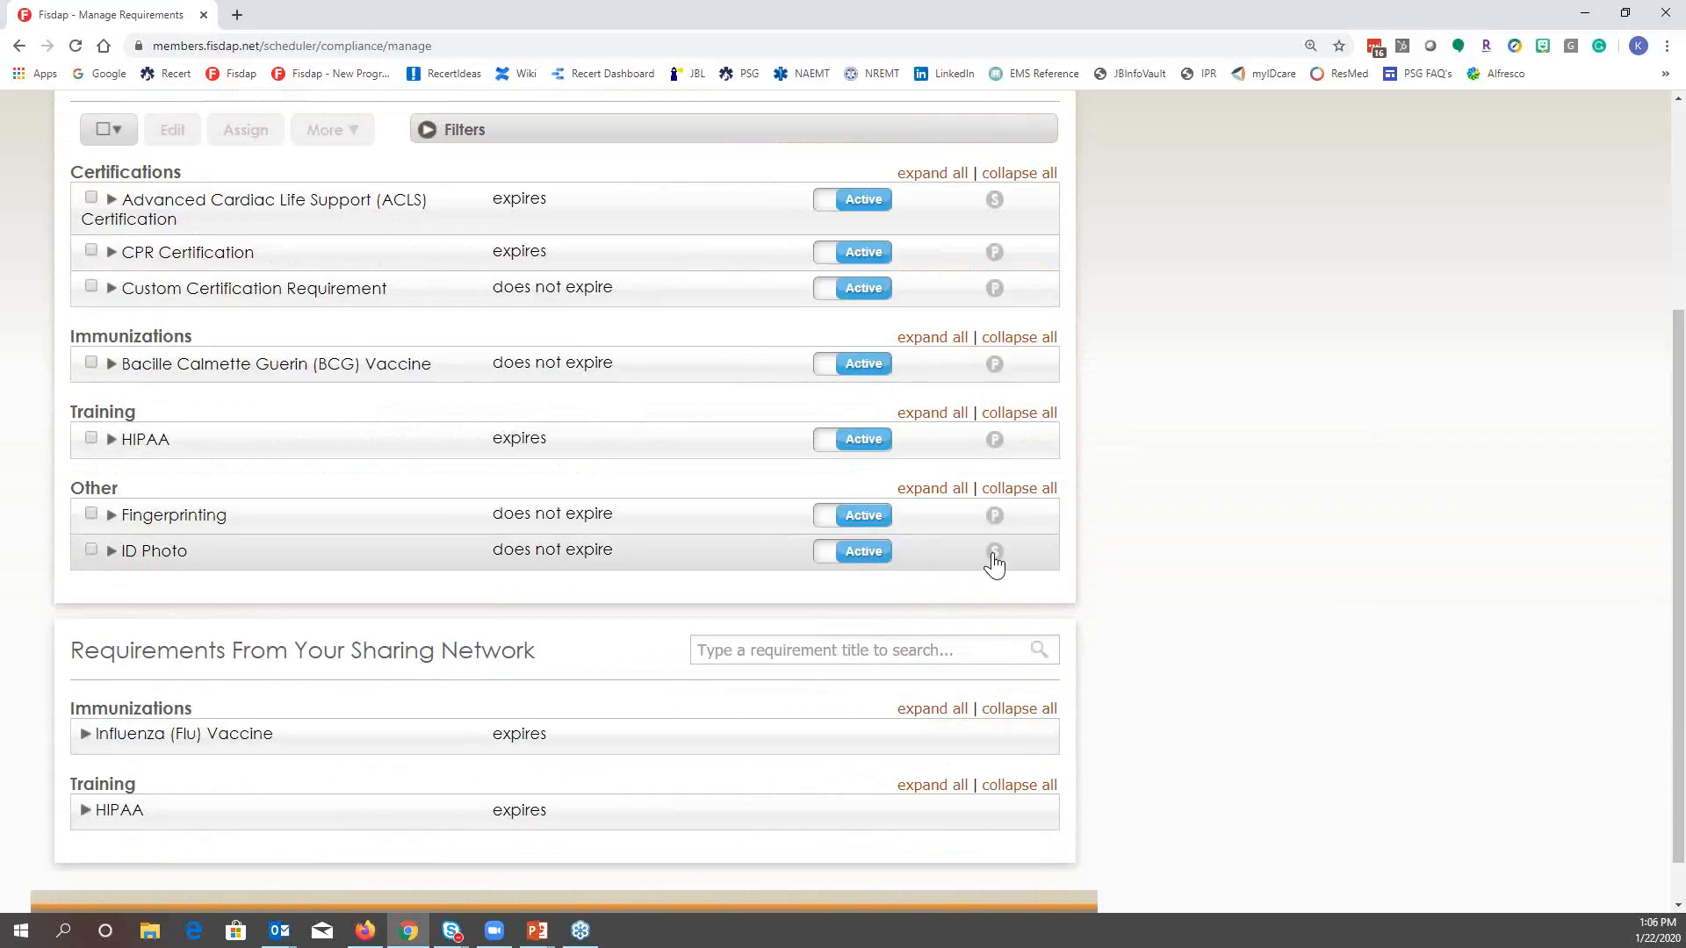
scroll(995, 565, up, 2)
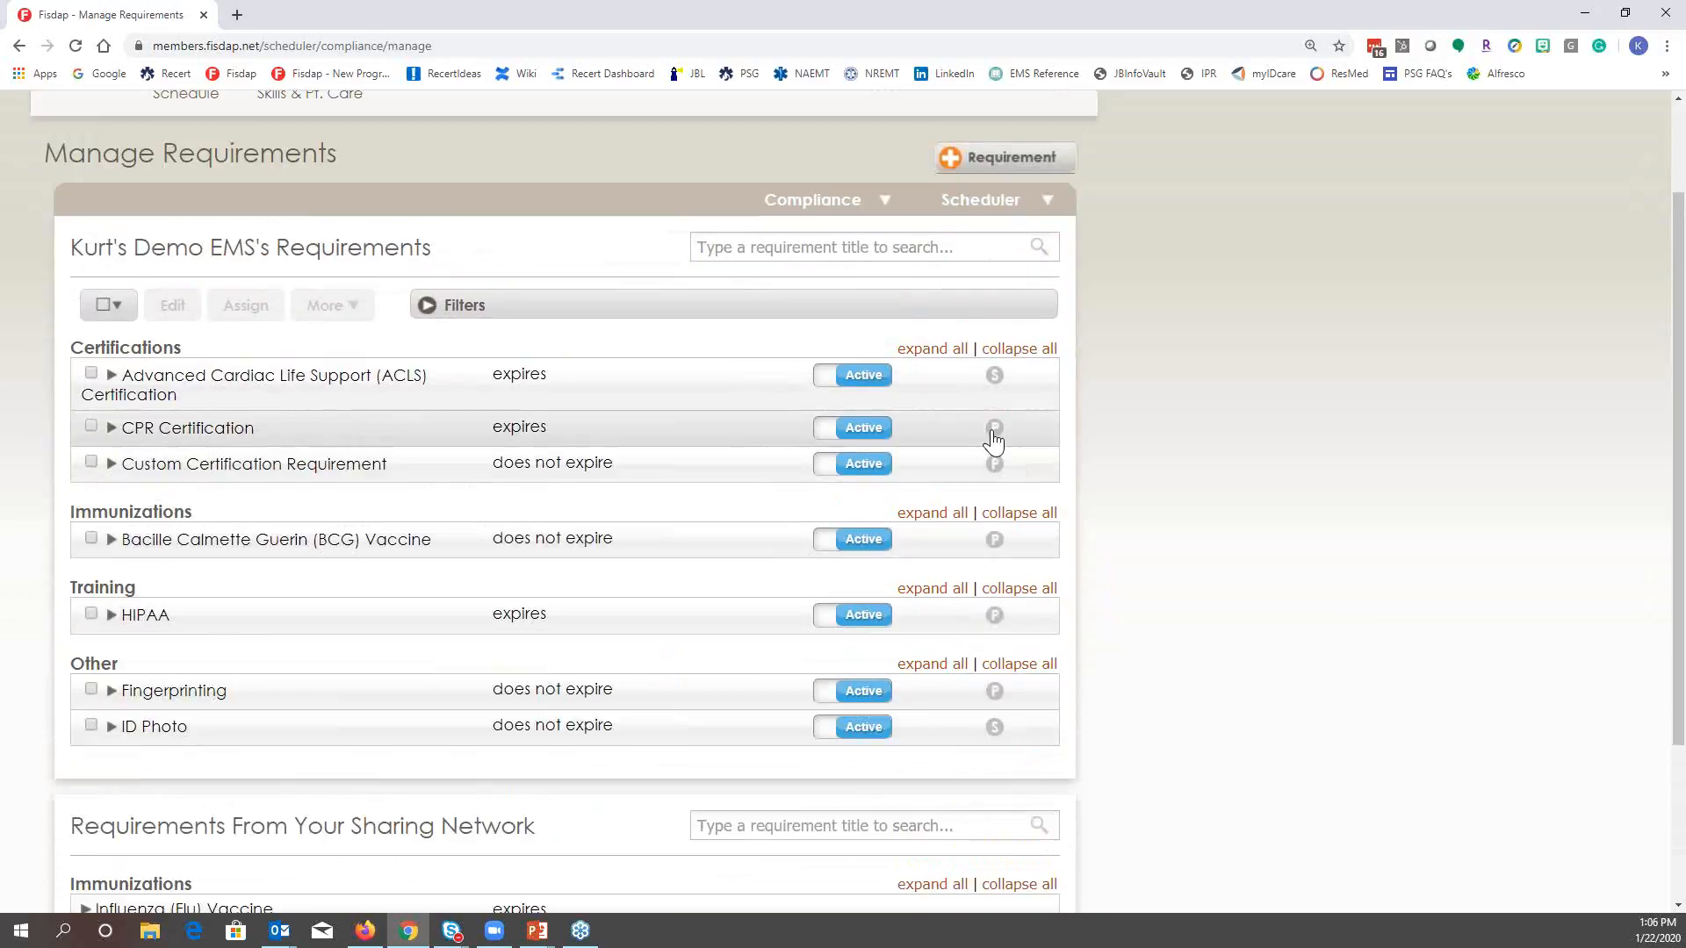
click(993, 376)
scroll(1028, 175, up, 2)
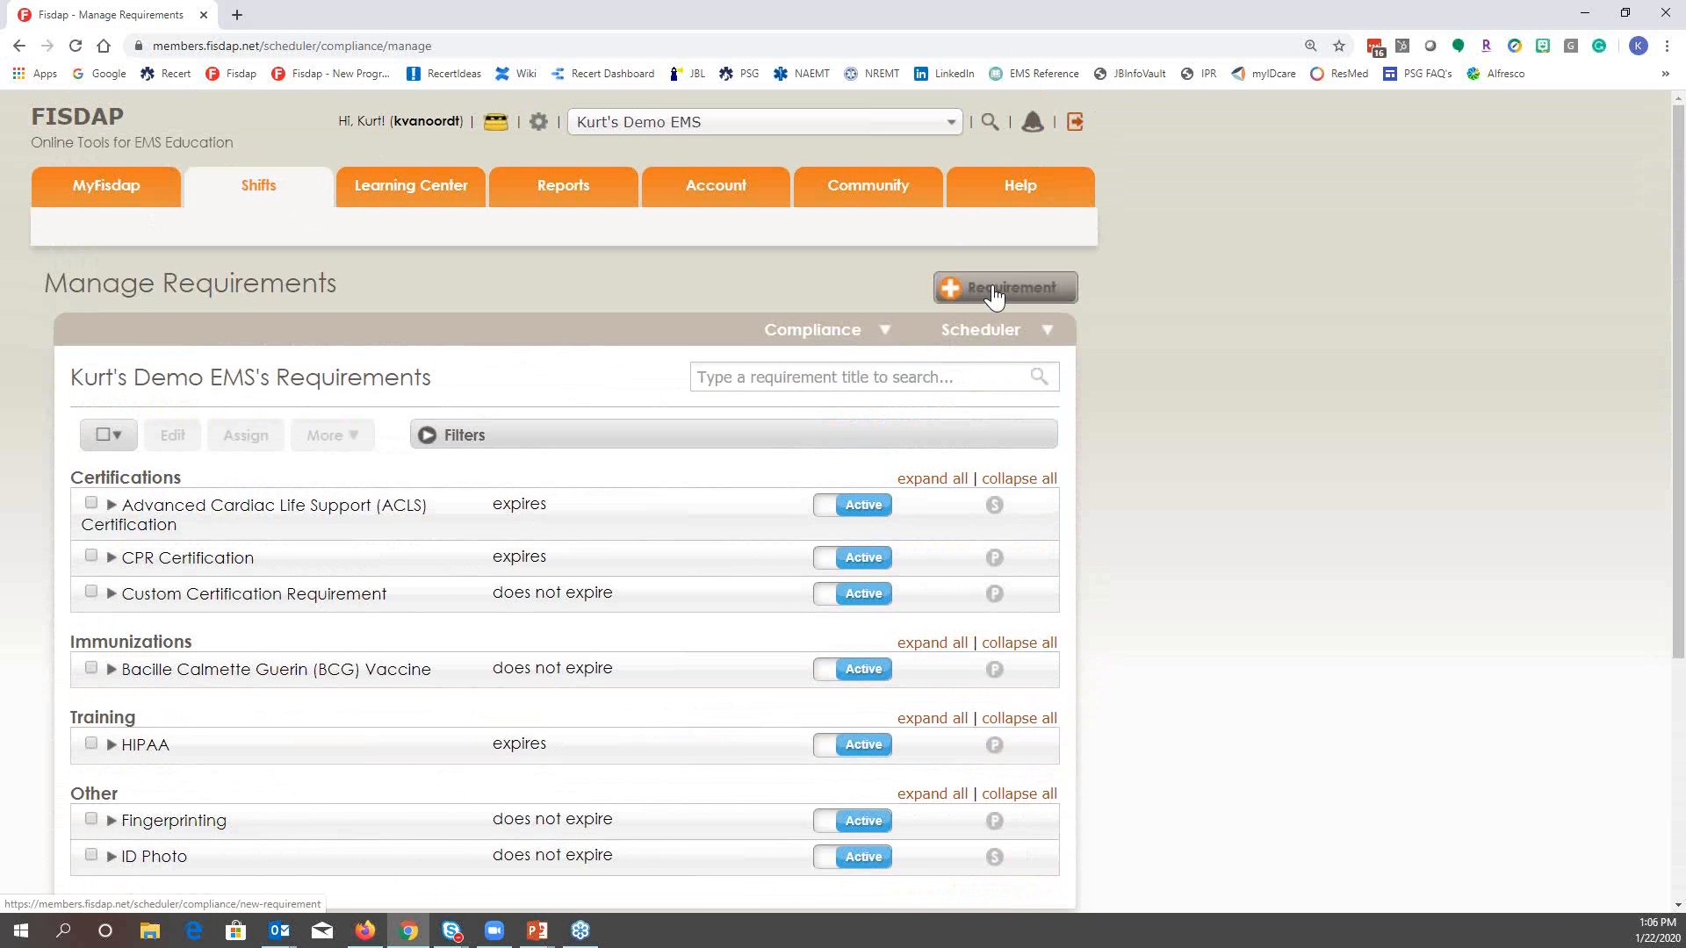
Start a new compliance requirement and choose Vaccinia (Smallpox) Vaccine from the standard requirement titles
click(995, 297)
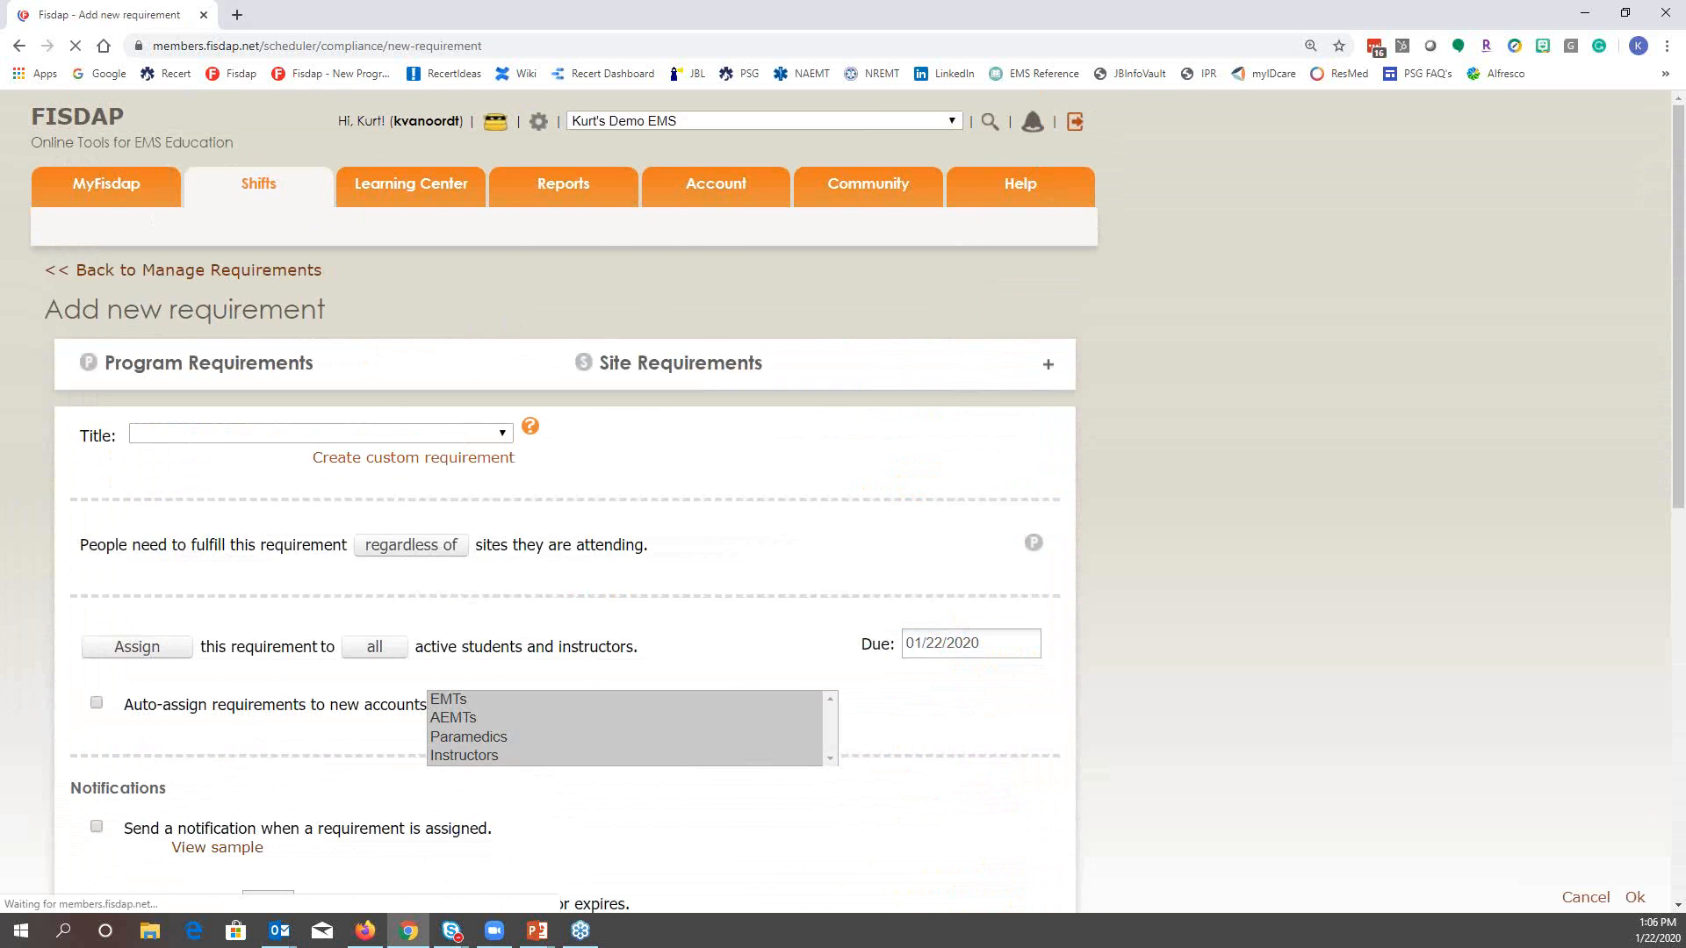
scroll(498, 308, down, 1)
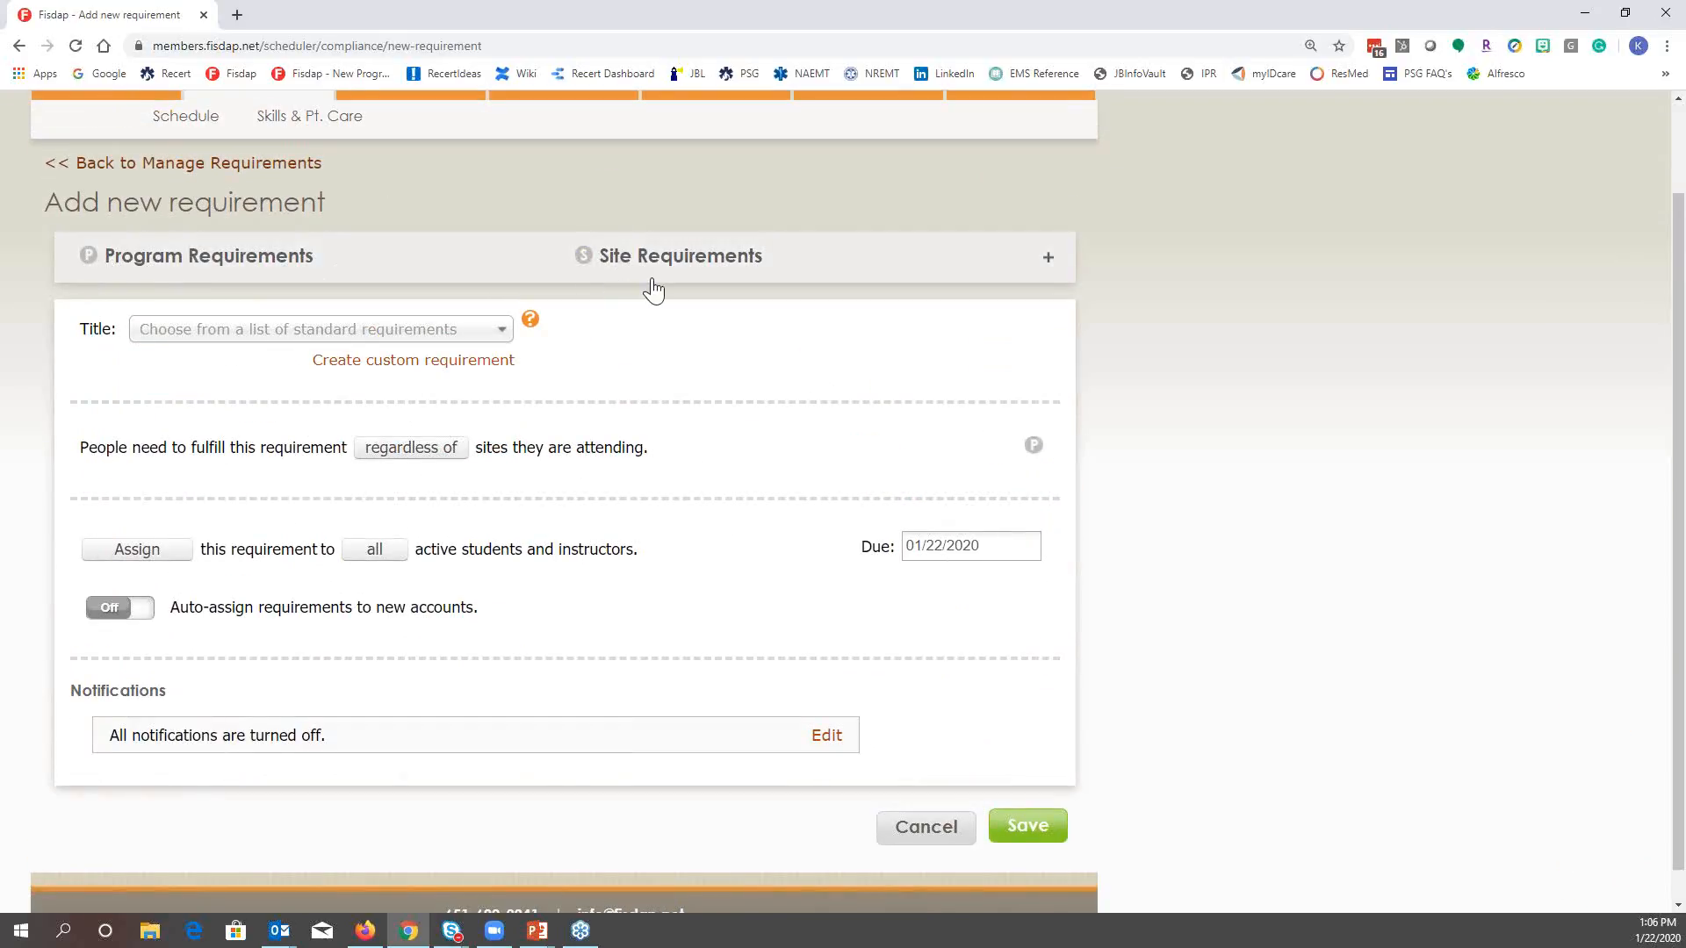
click(299, 339)
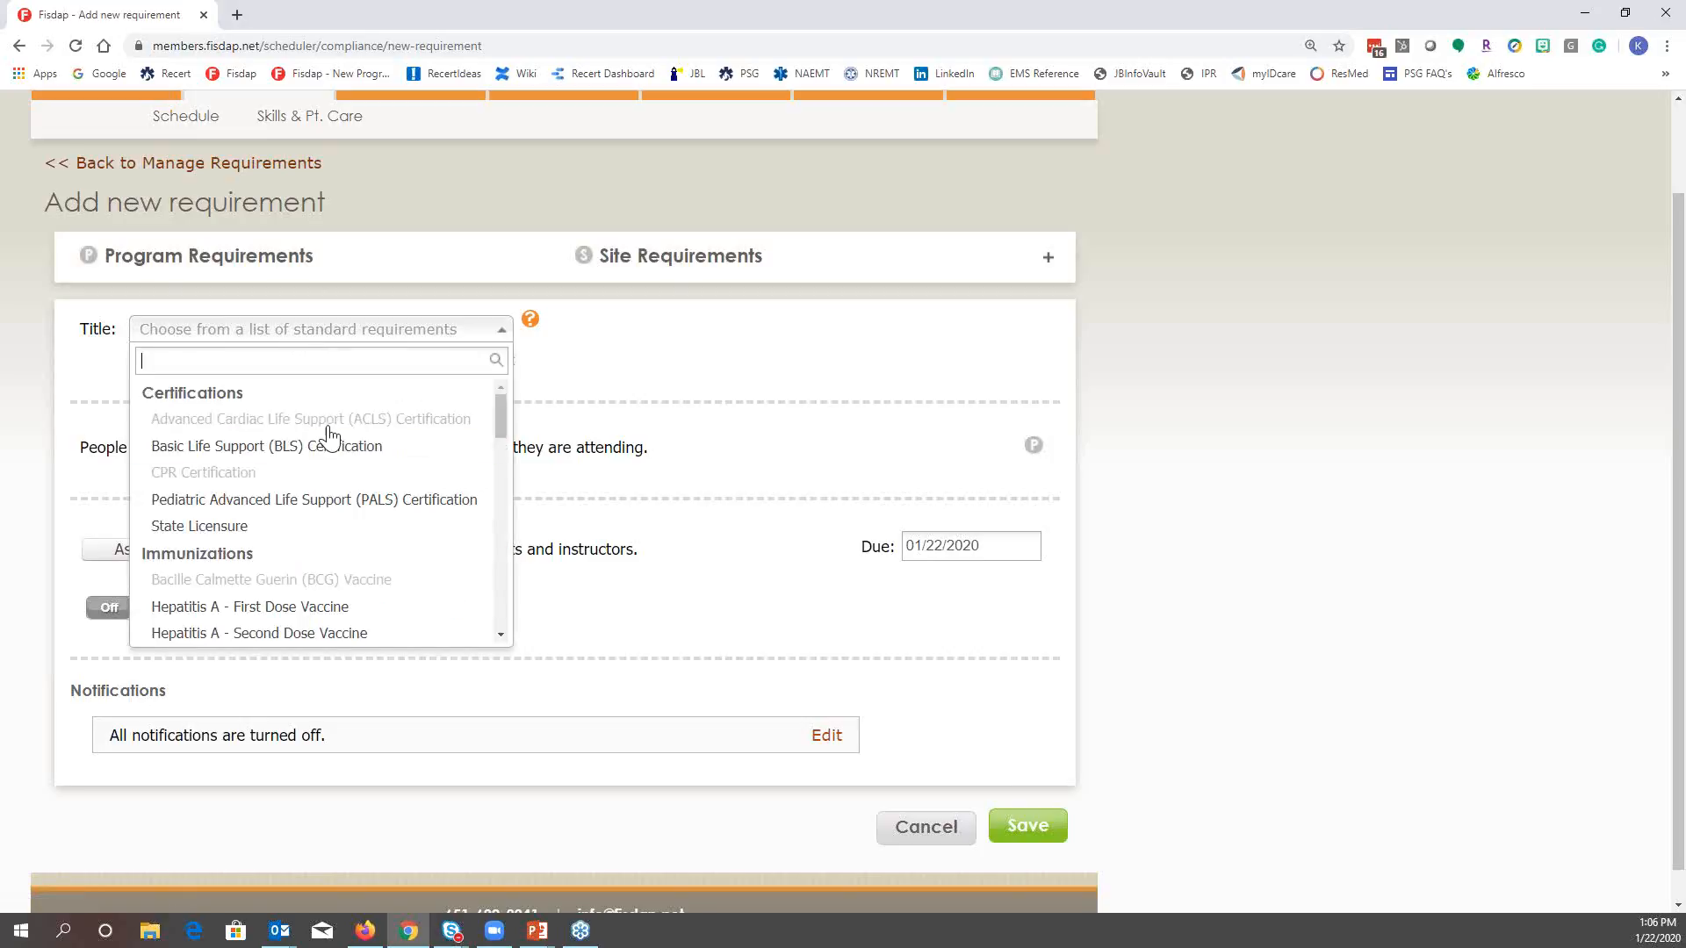
scroll(336, 472, down, 1)
scroll(335, 471, down, 1)
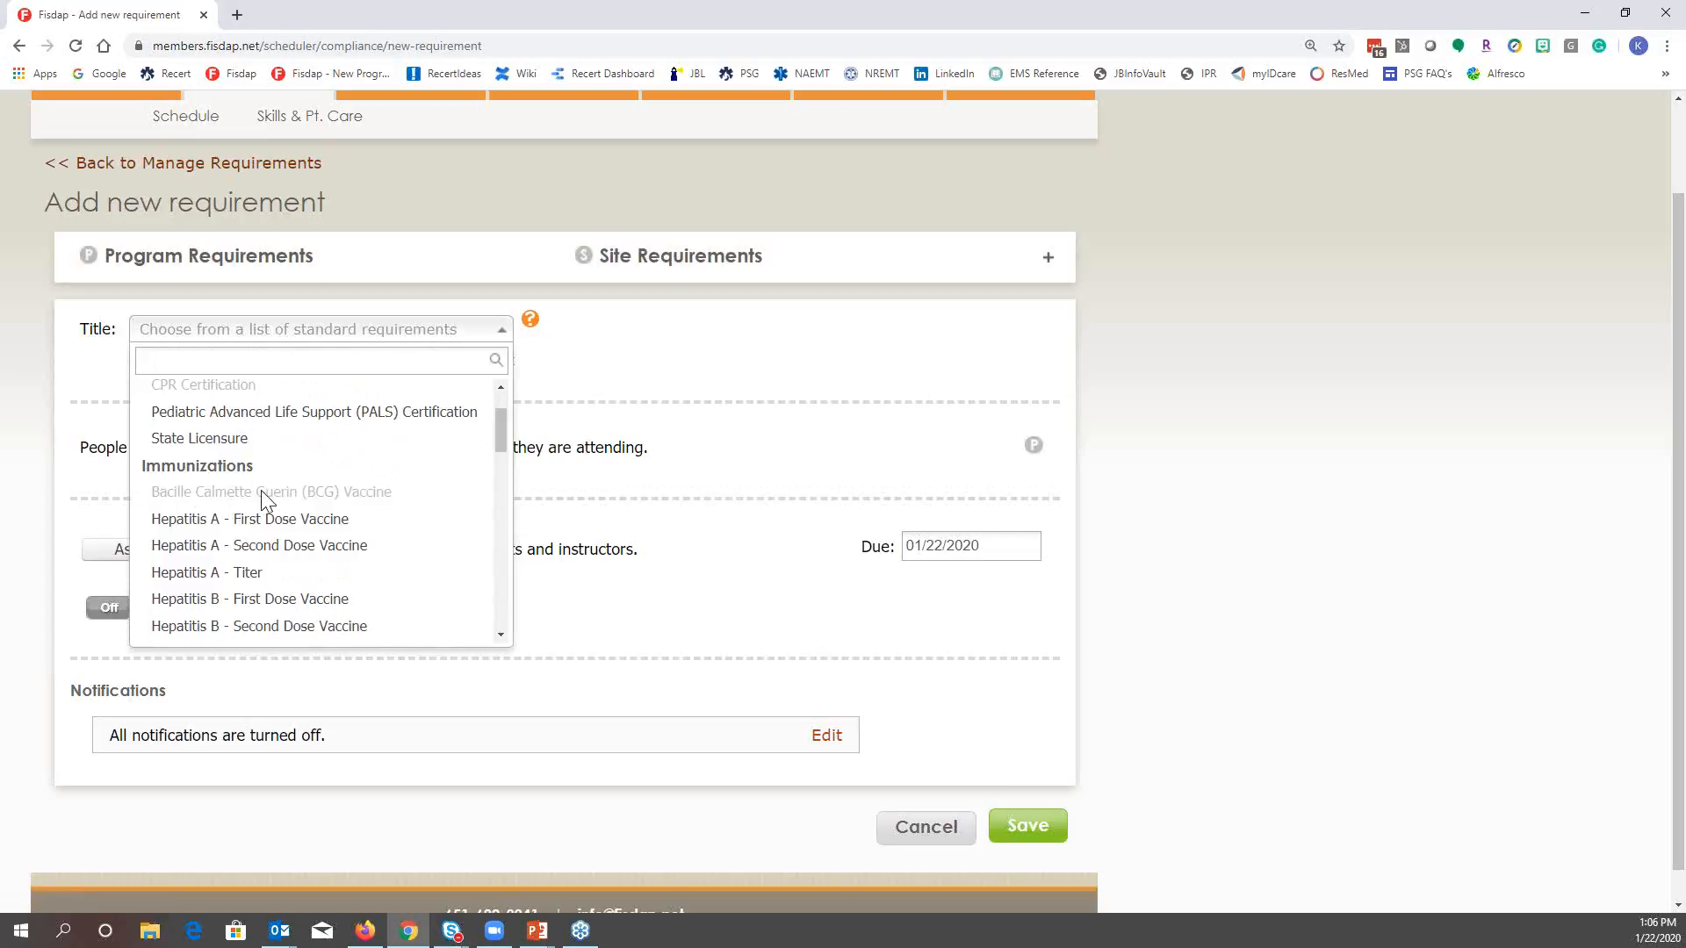
scroll(267, 540, down, 2)
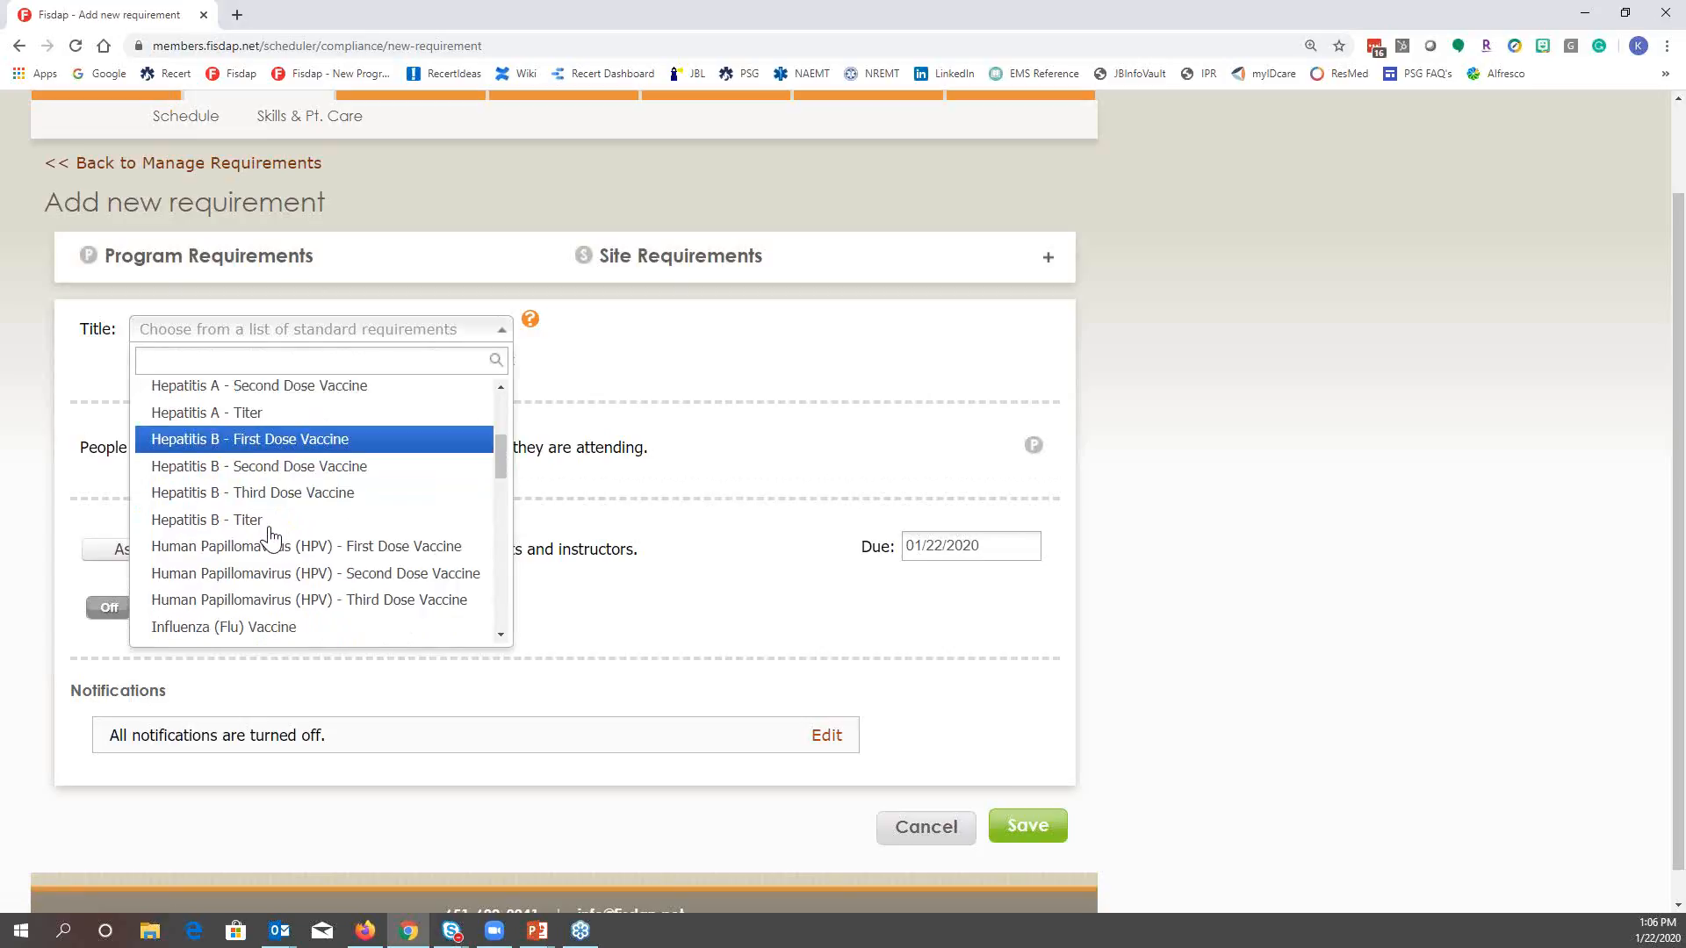
scroll(270, 537, down, 3)
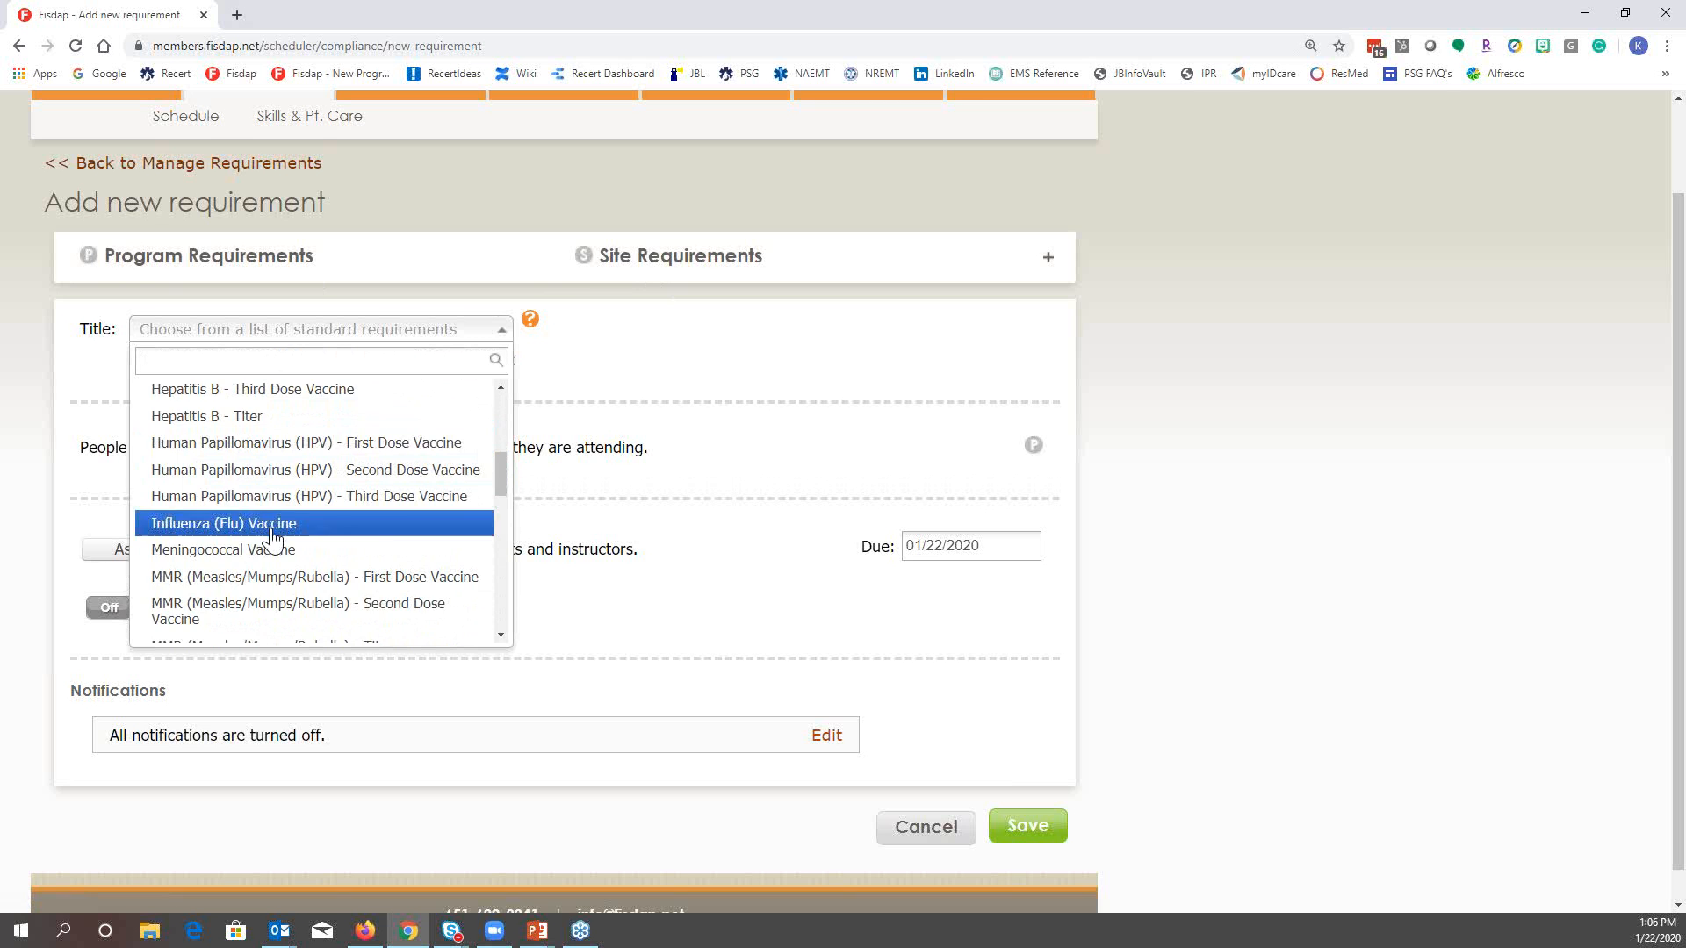
scroll(270, 537, down, 3)
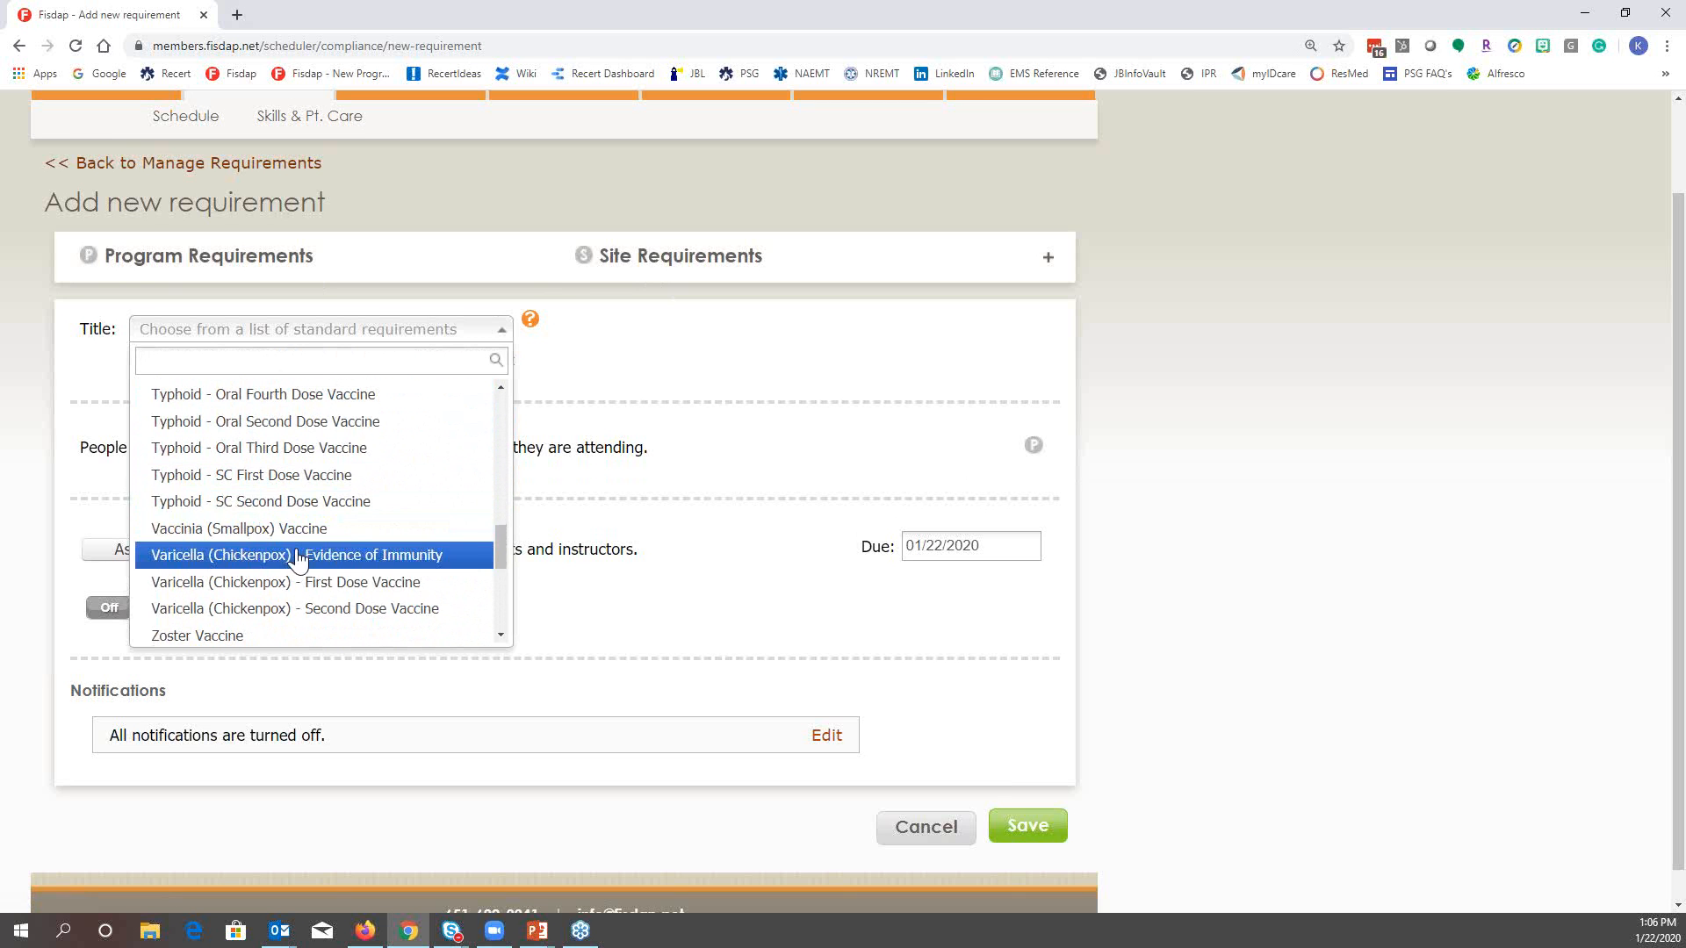
click(353, 528)
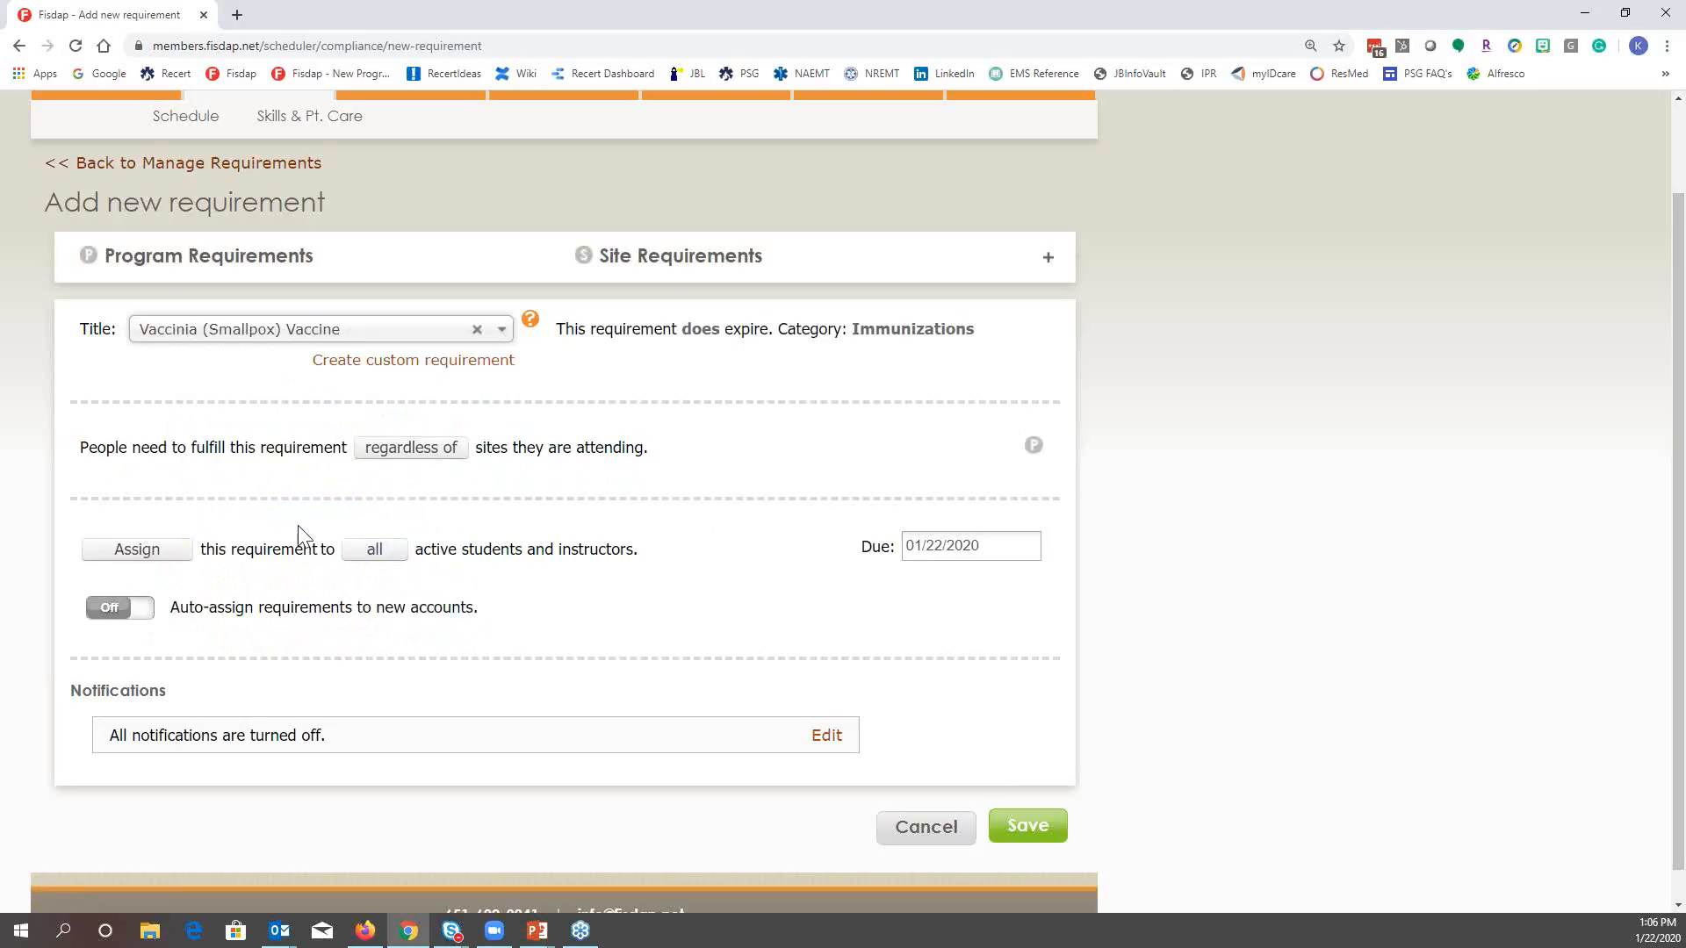
Make the requirement apply for specific sites and look through the available sites without choosing any
click(397, 458)
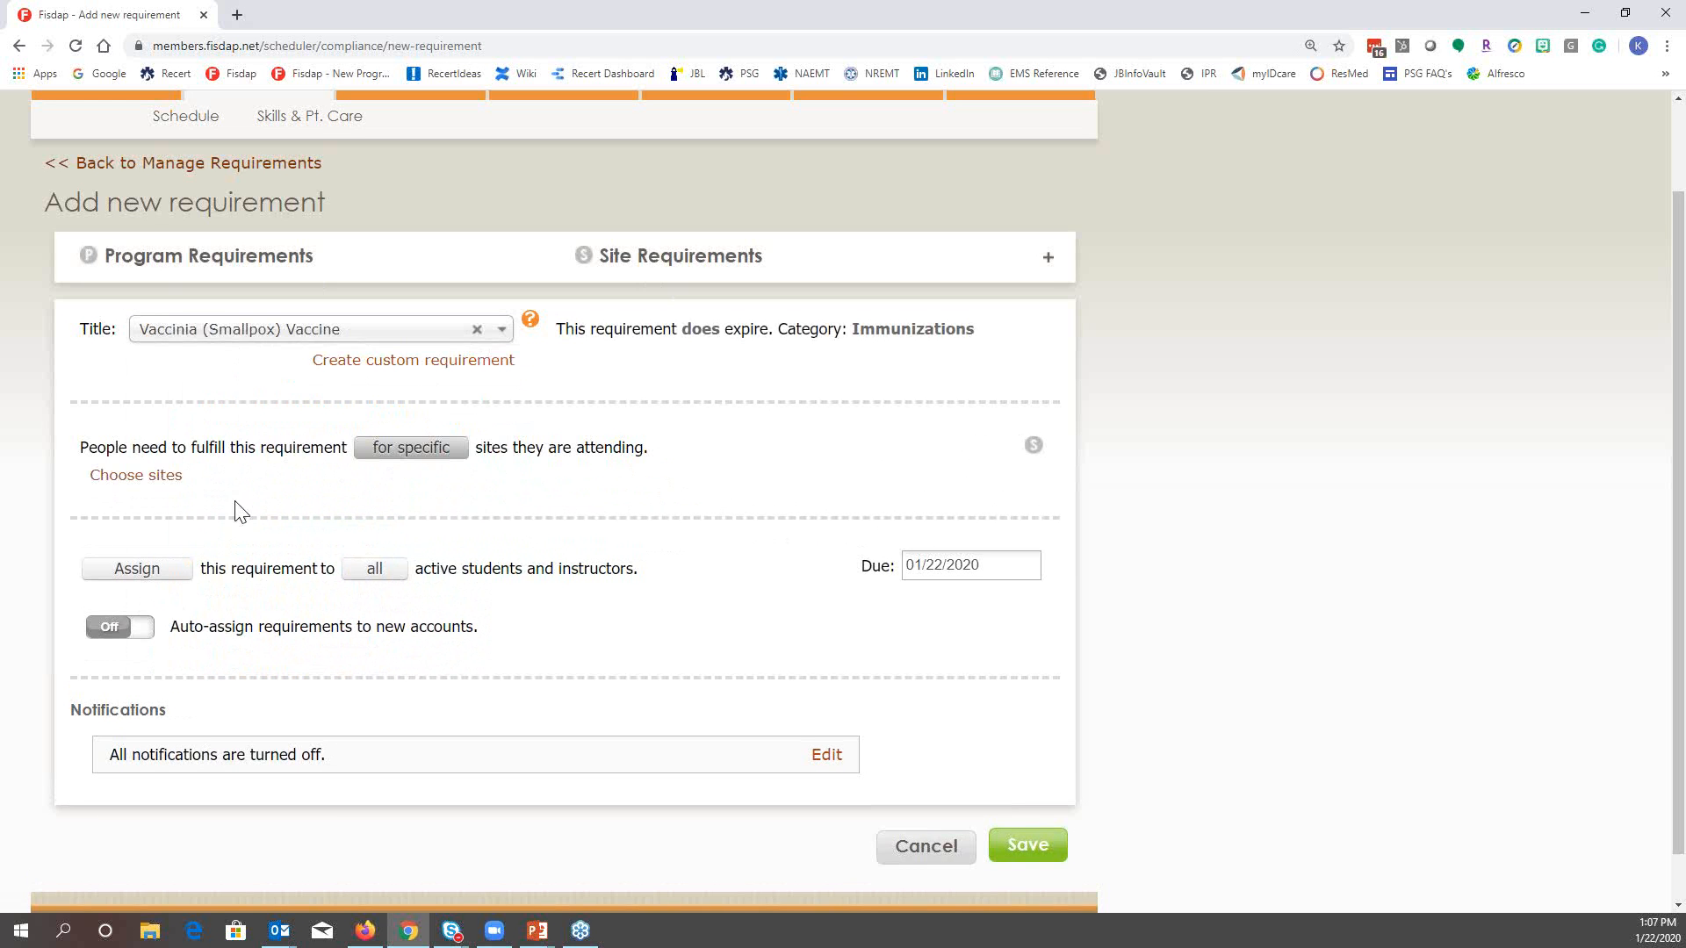
click(132, 475)
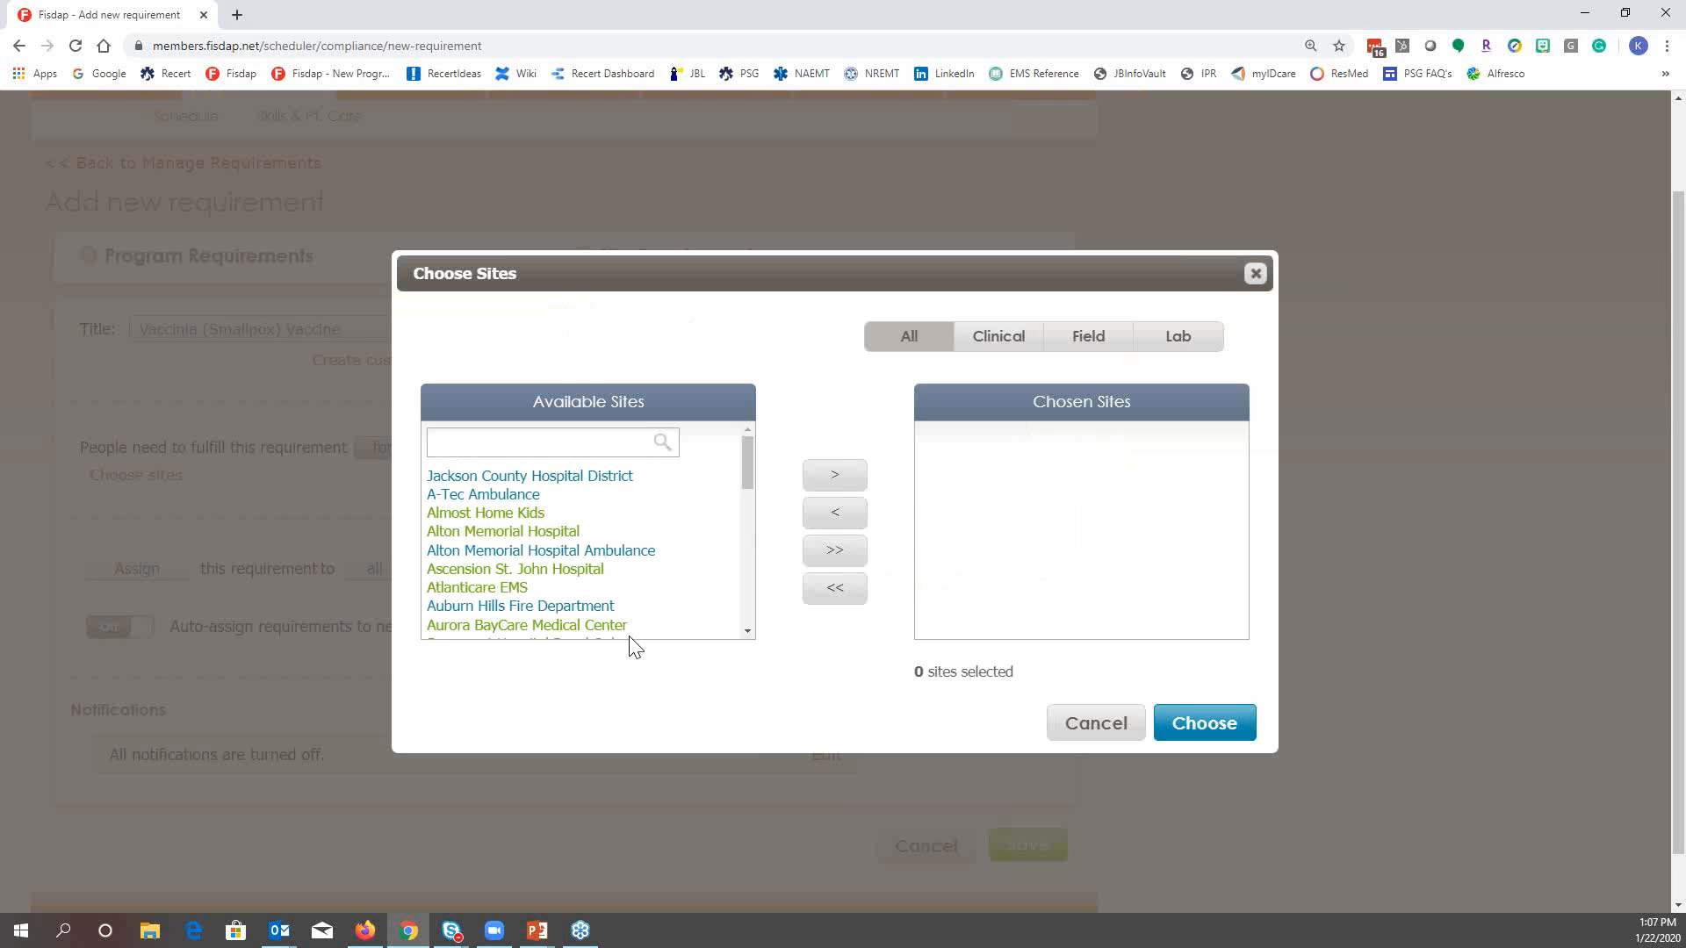
scroll(676, 503, down, 6)
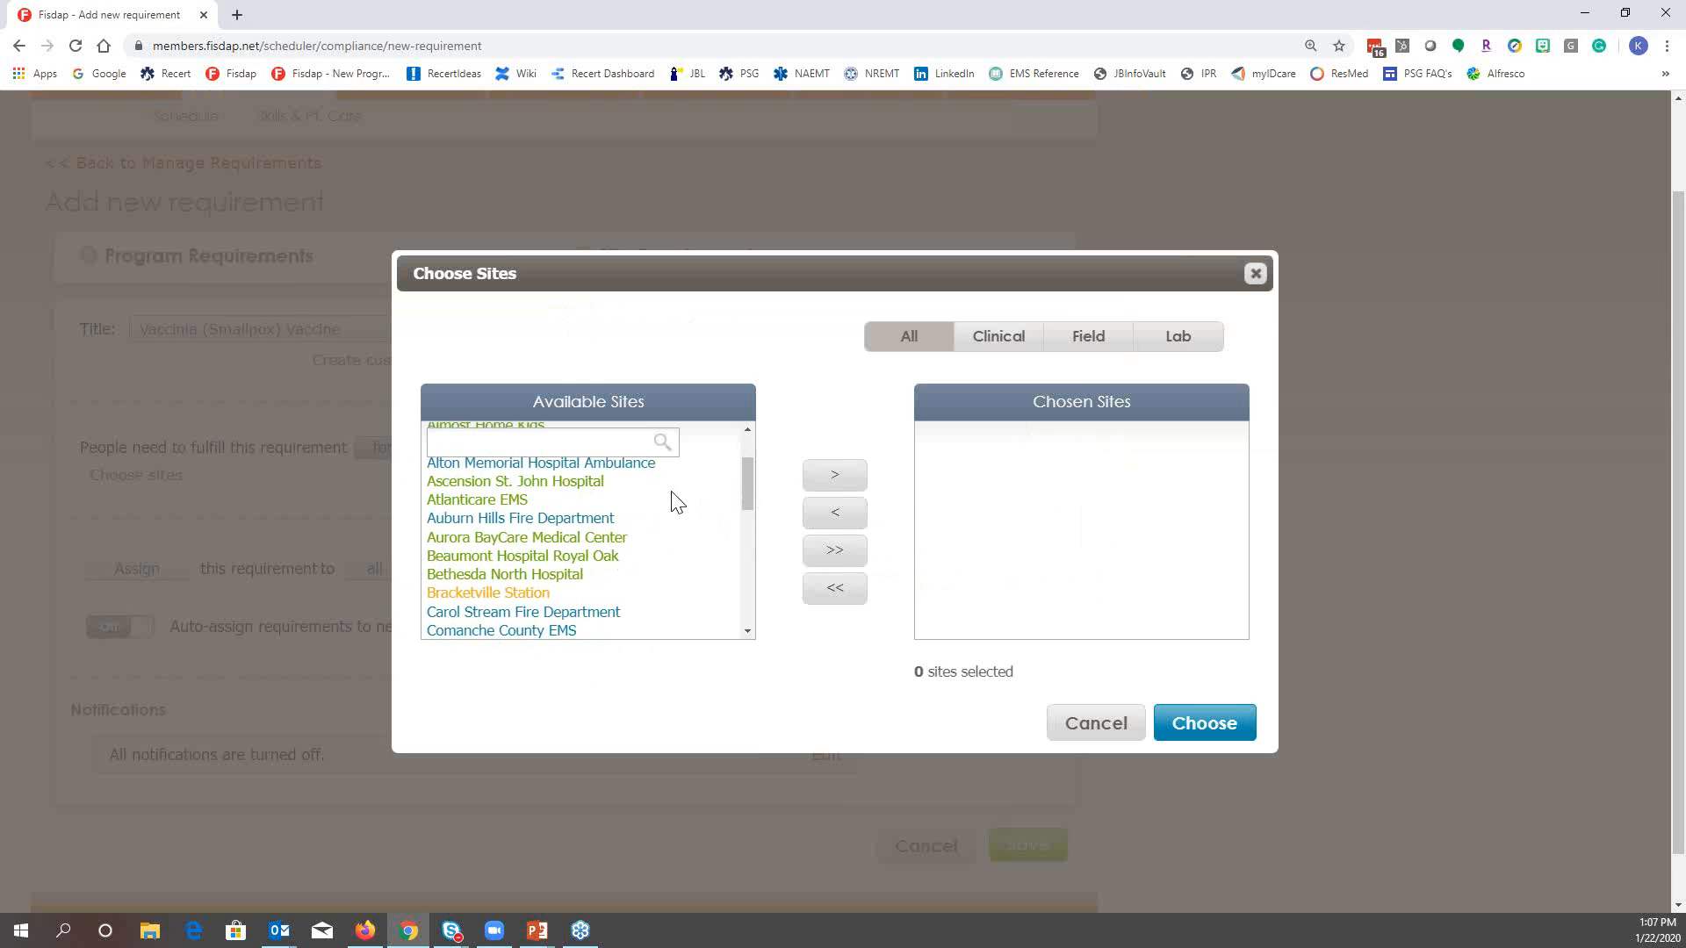
scroll(676, 502, down, 2)
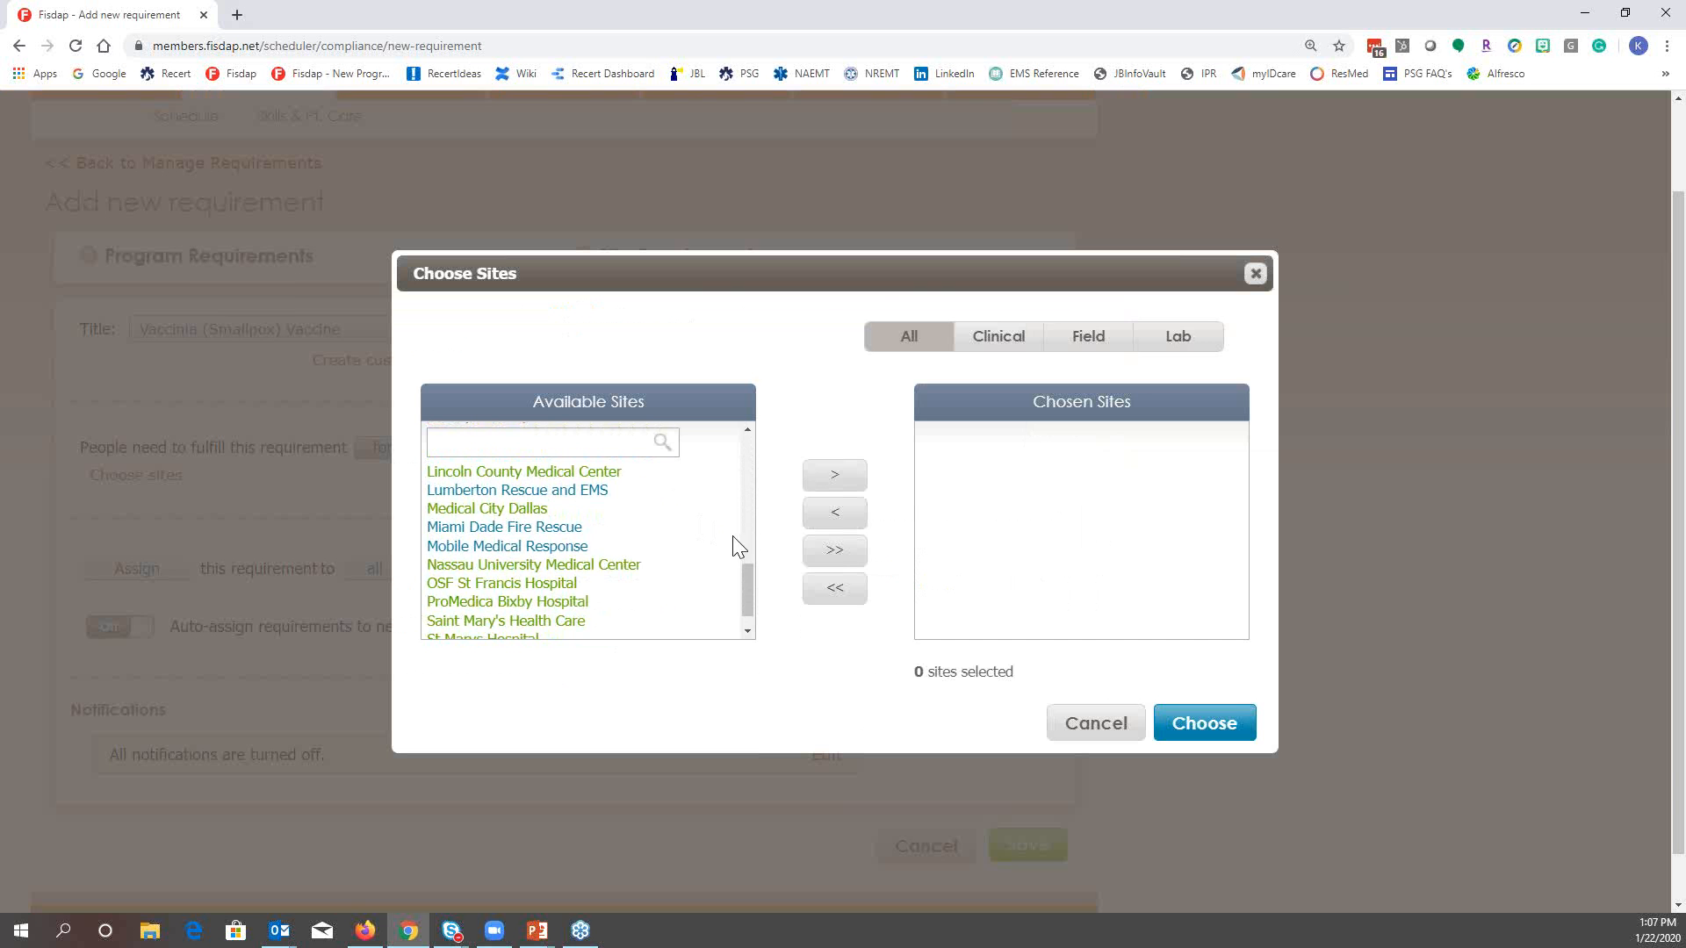
click(1094, 729)
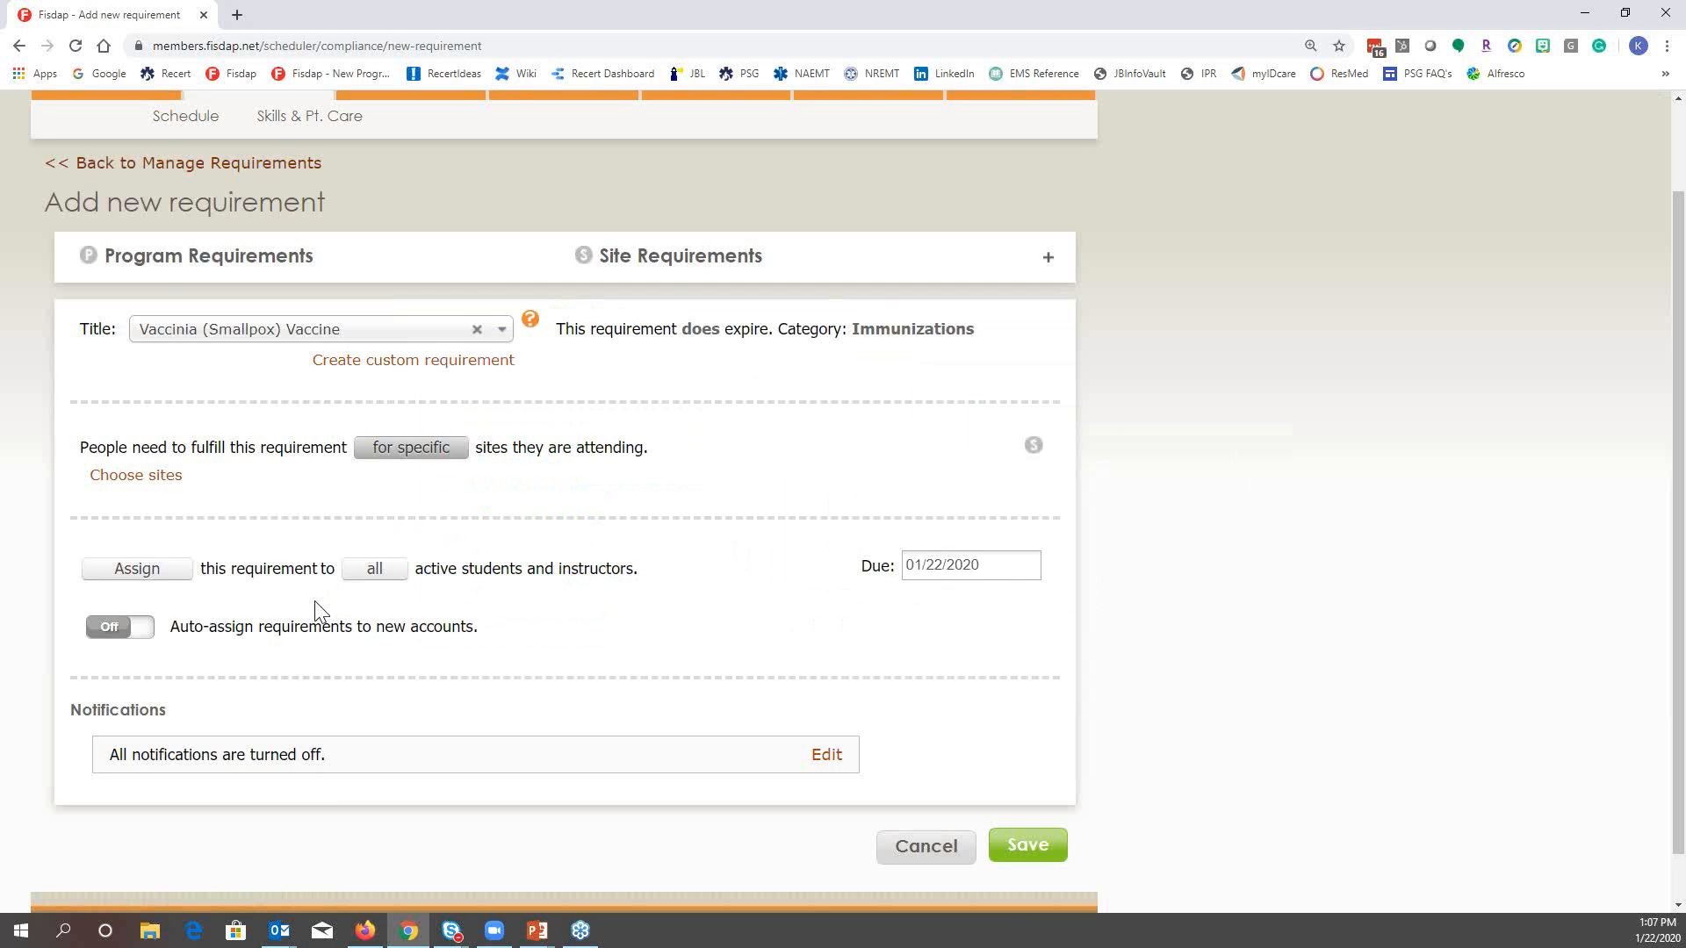
Assign the requirement to selected people instead of everyone, choosing only the fourth student in the available students list
scroll(320, 606, down, 1)
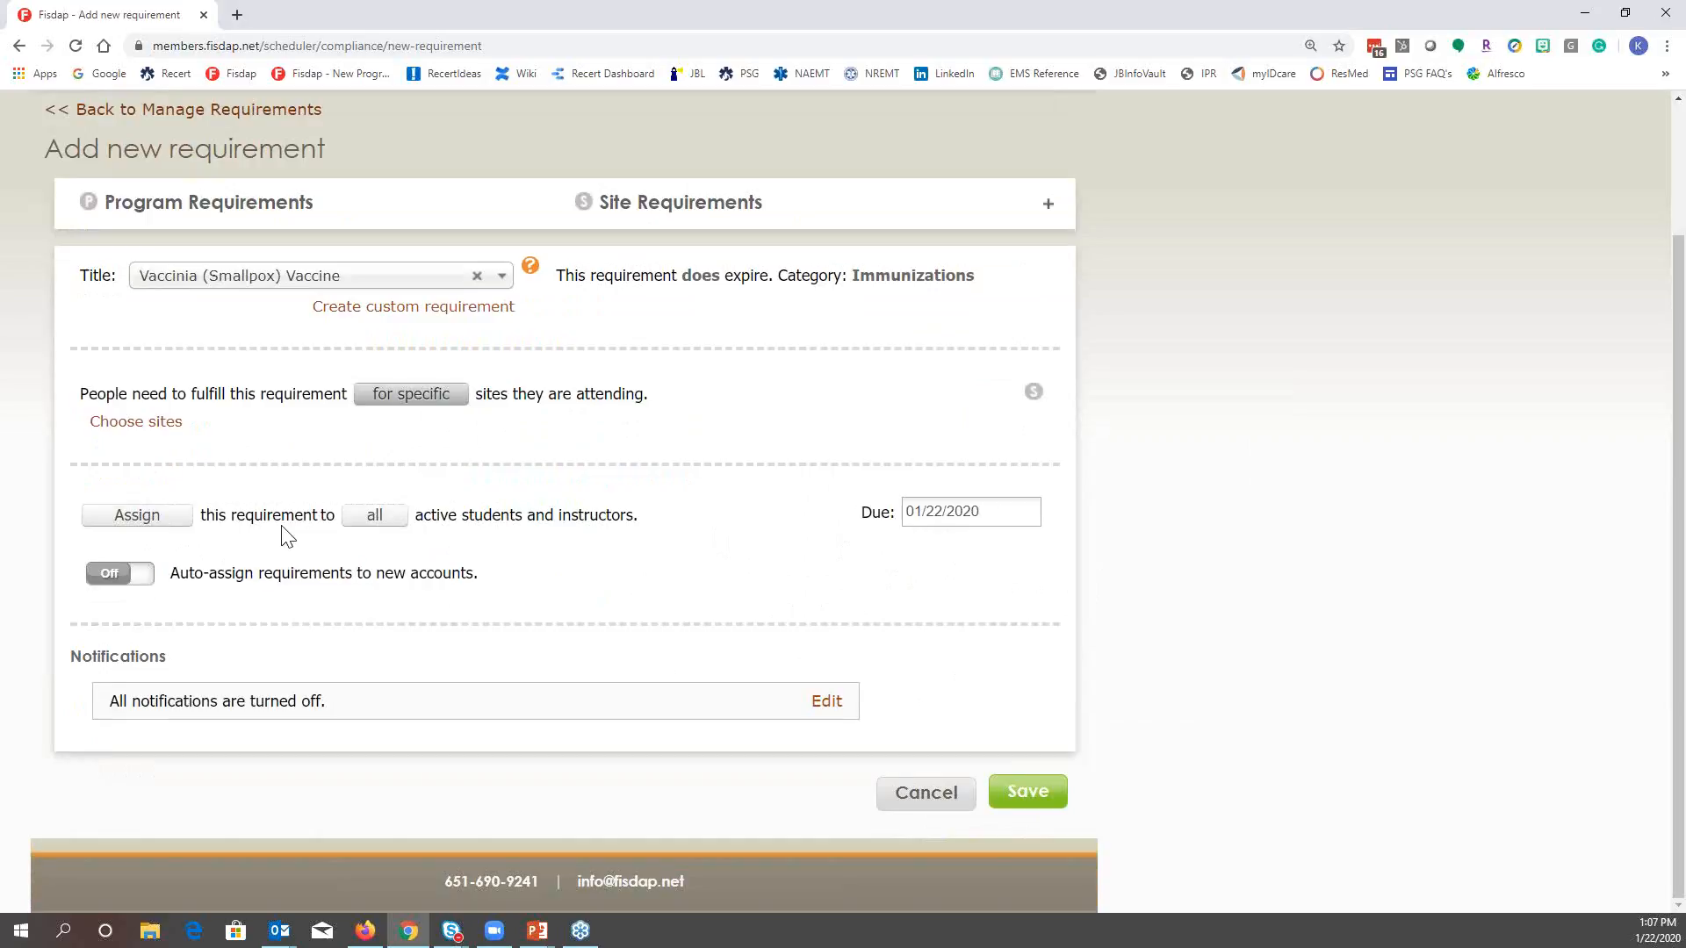
click(378, 518)
click(143, 543)
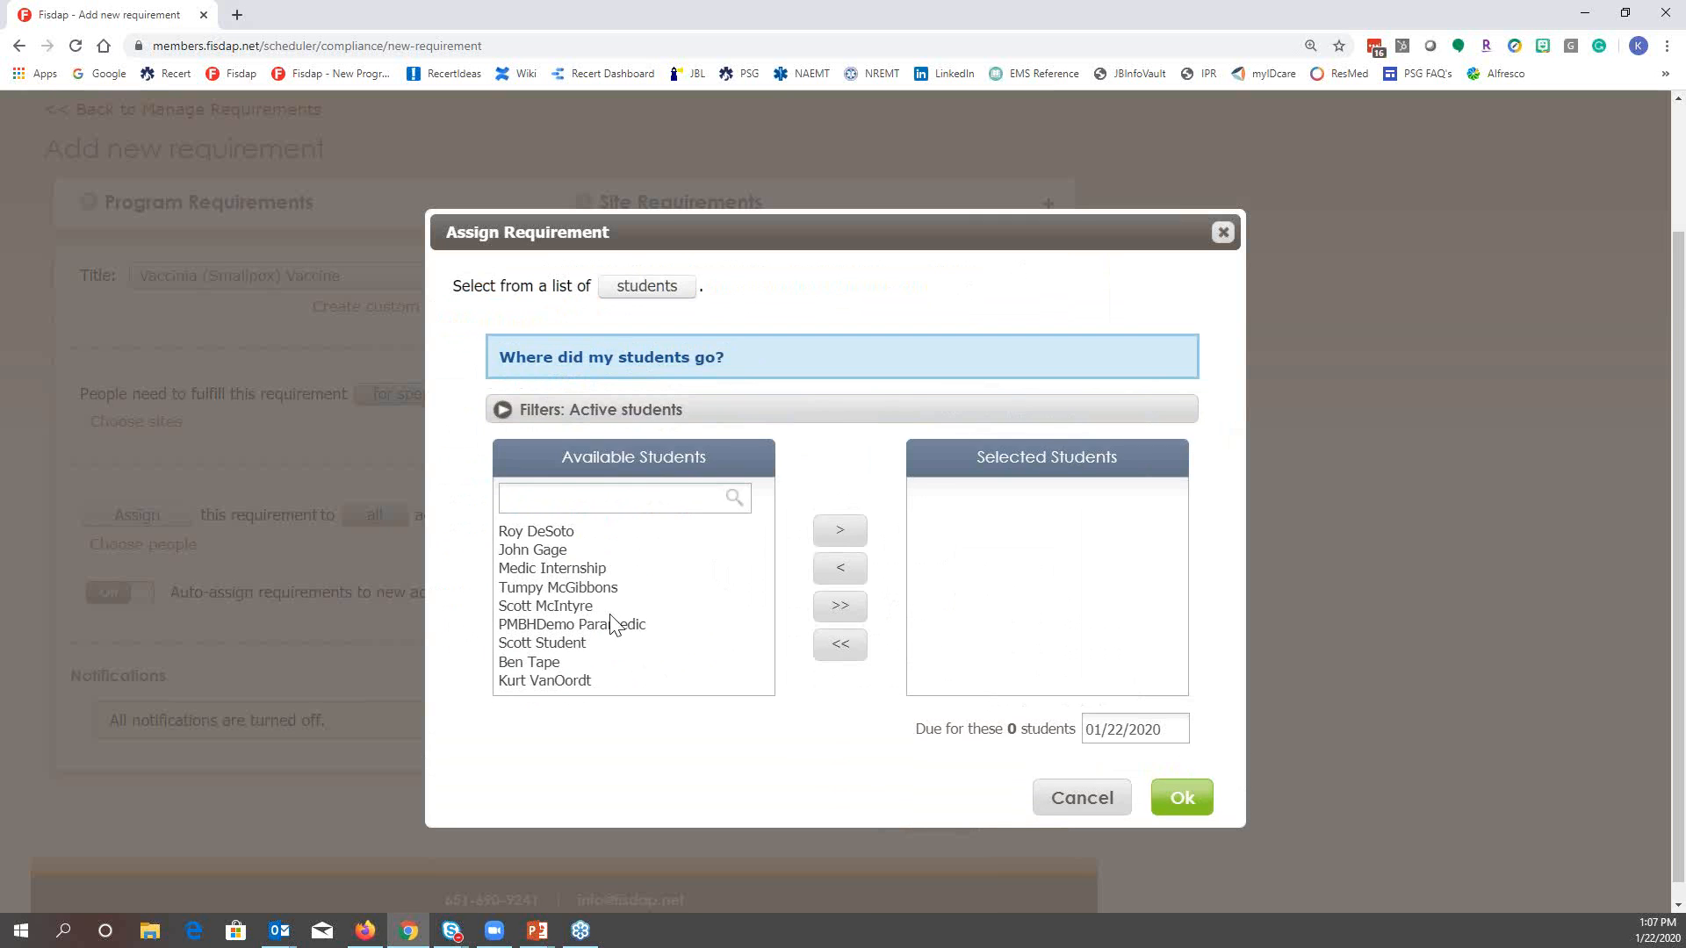
click(590, 588)
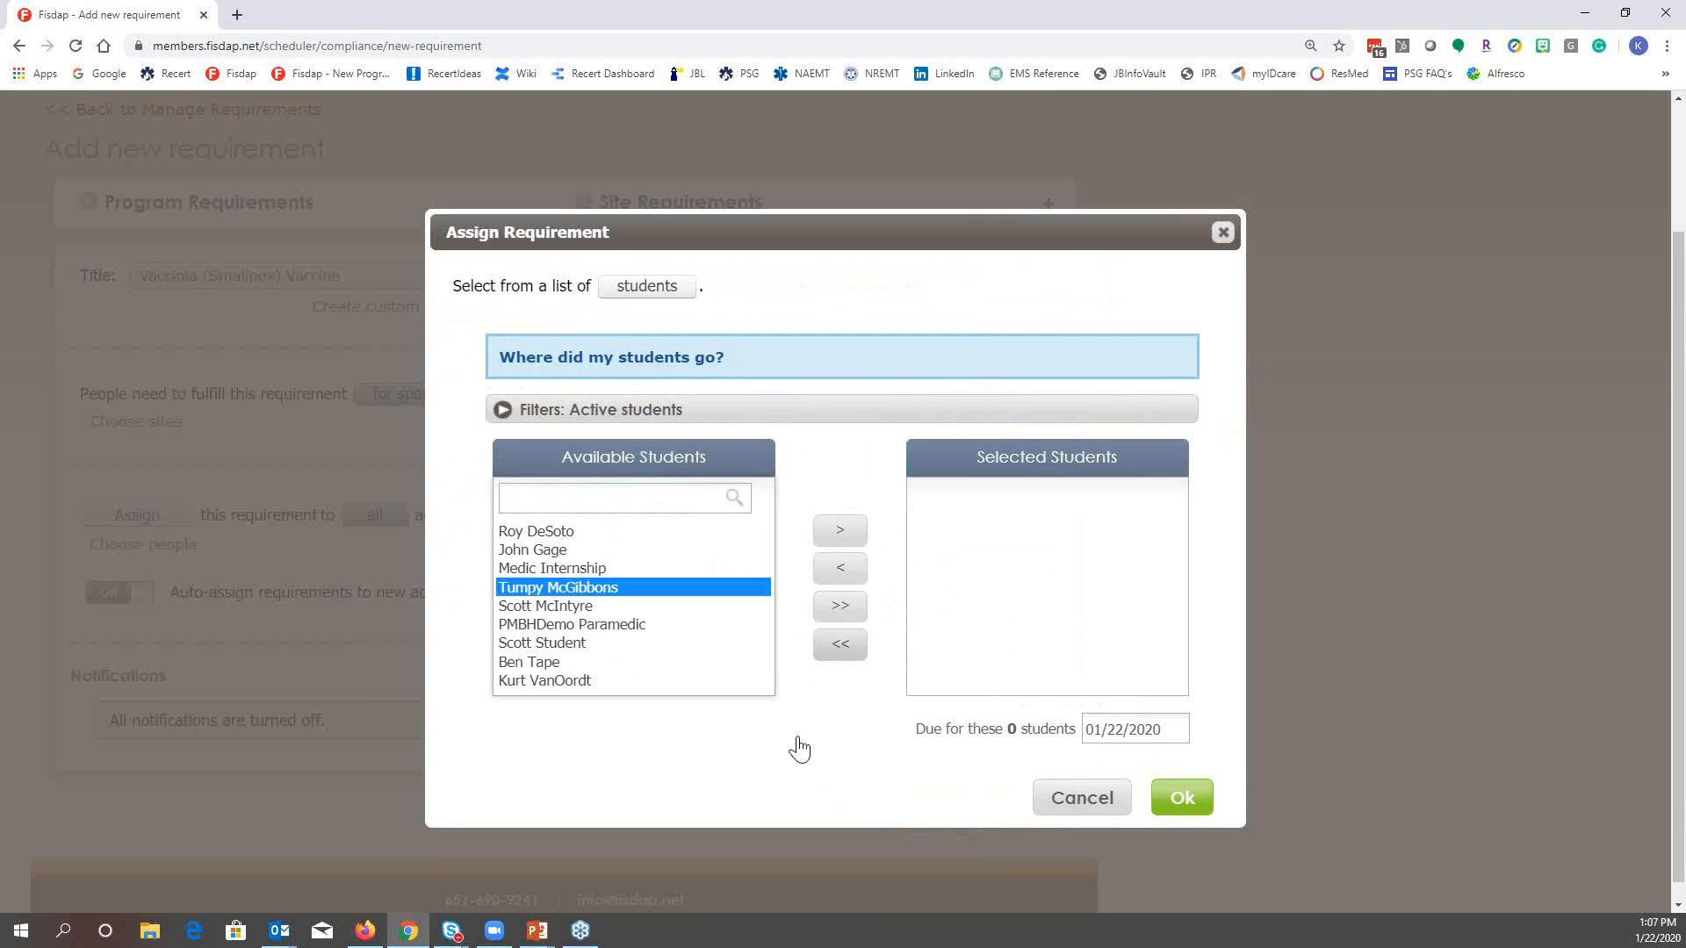
click(840, 530)
click(1182, 796)
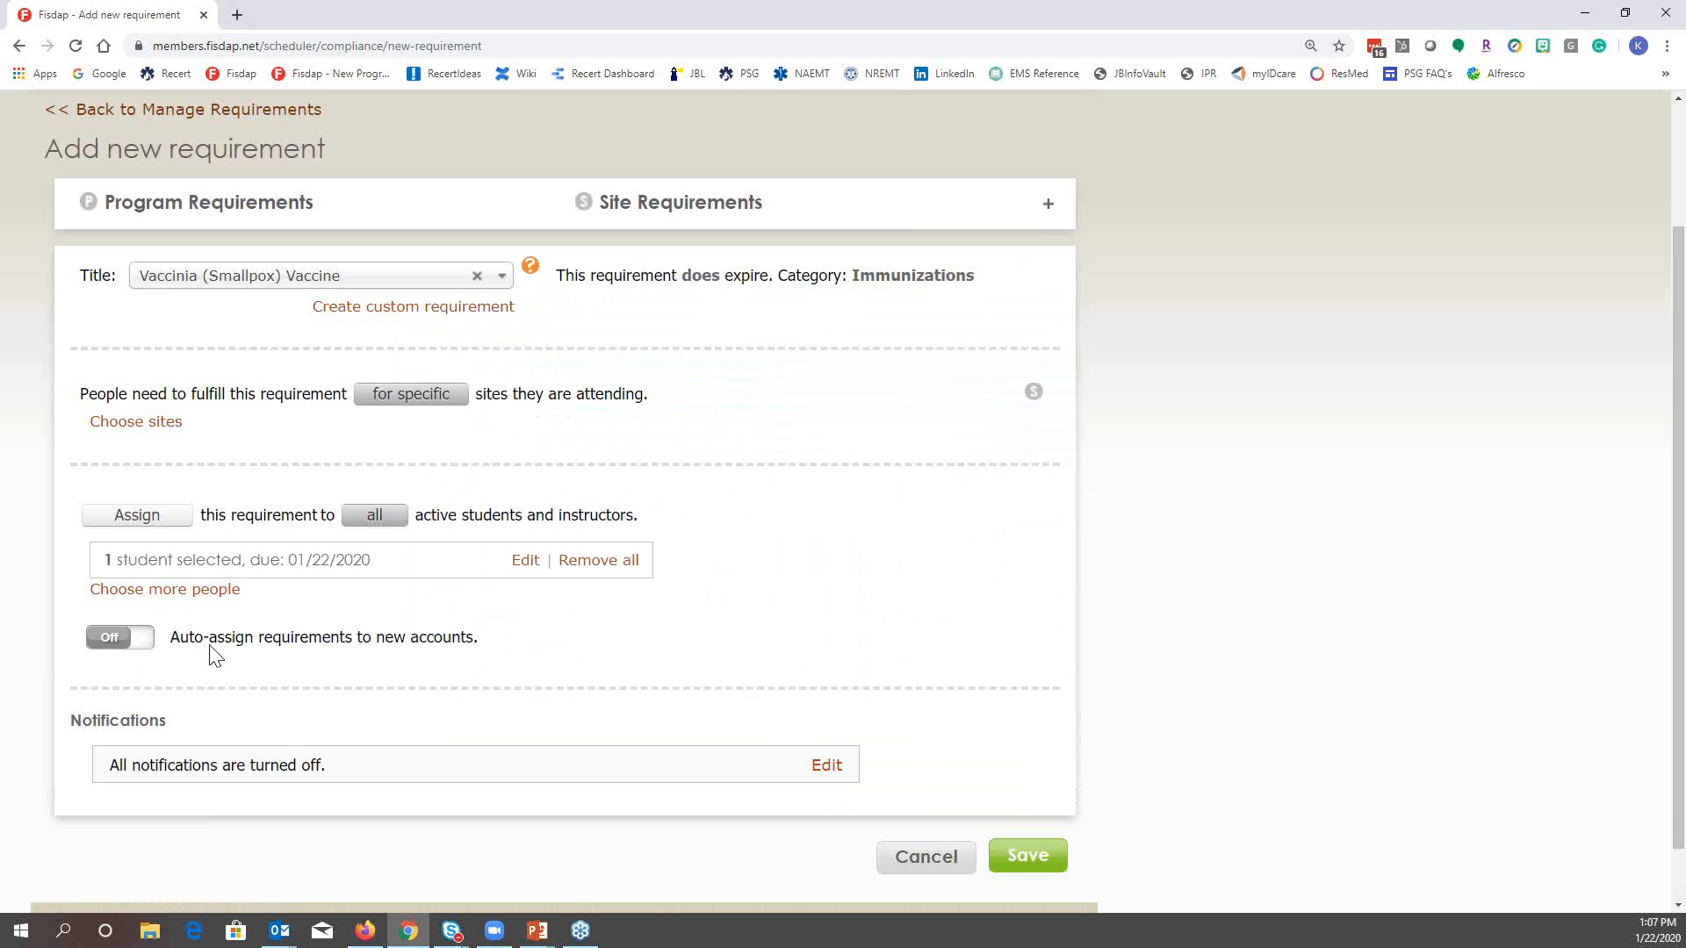
Turn on auto-assignment to new accounts and limit it to EMTs by removing AEMTs, Paramedics and Instructors
click(112, 637)
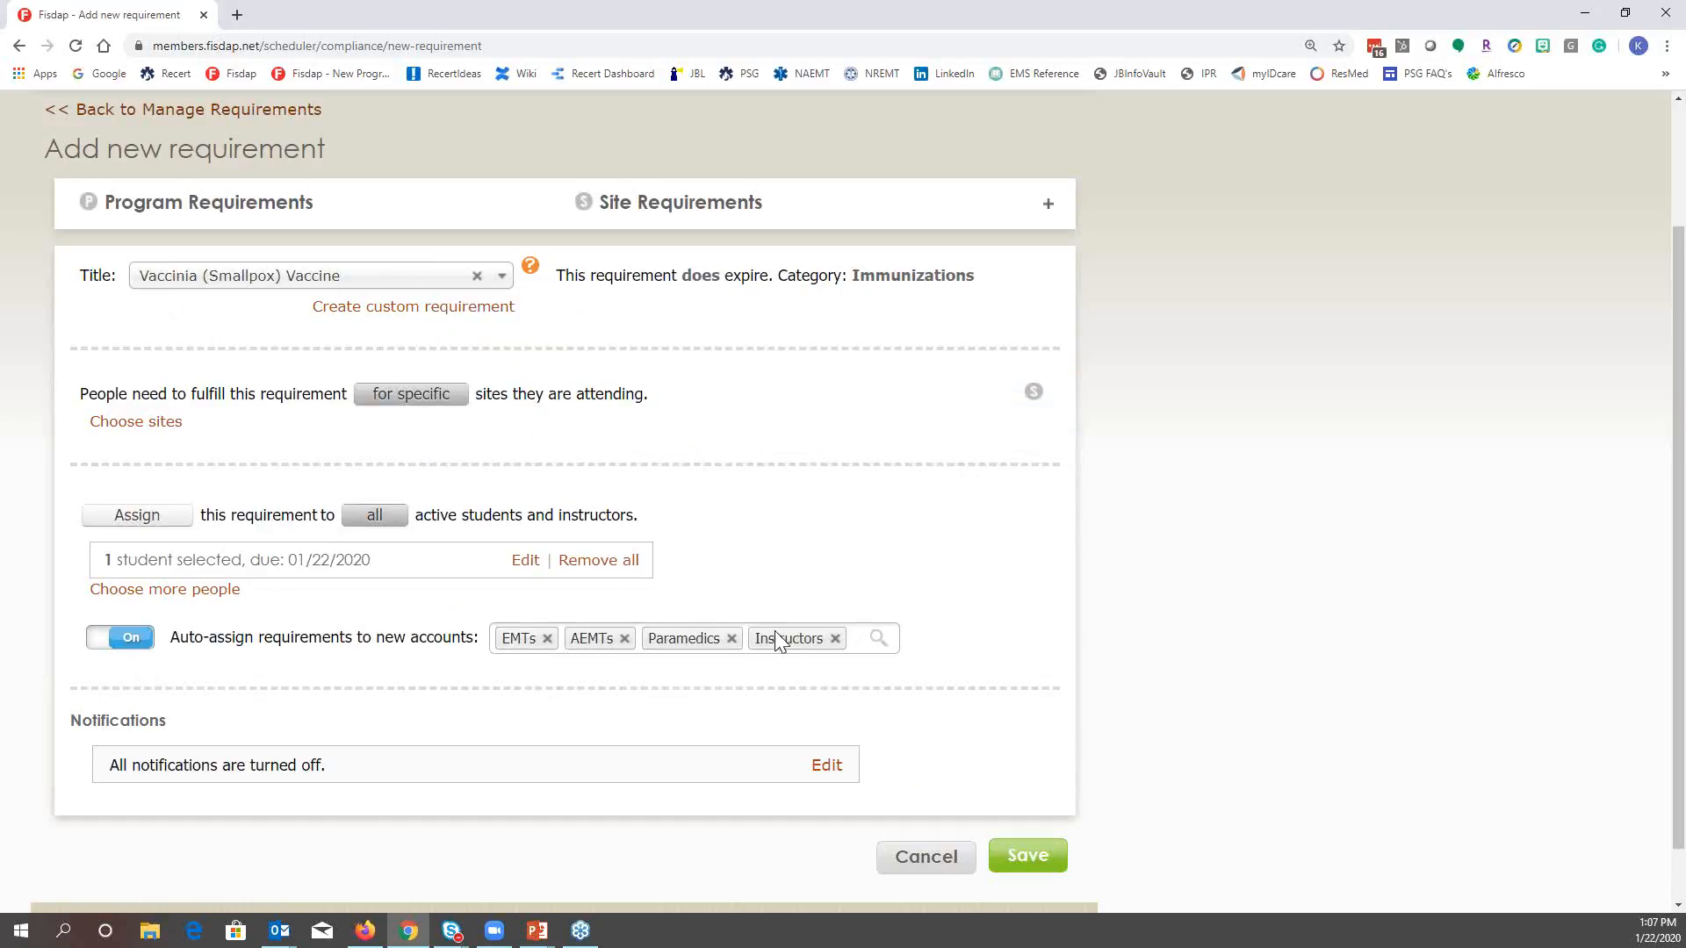
click(624, 639)
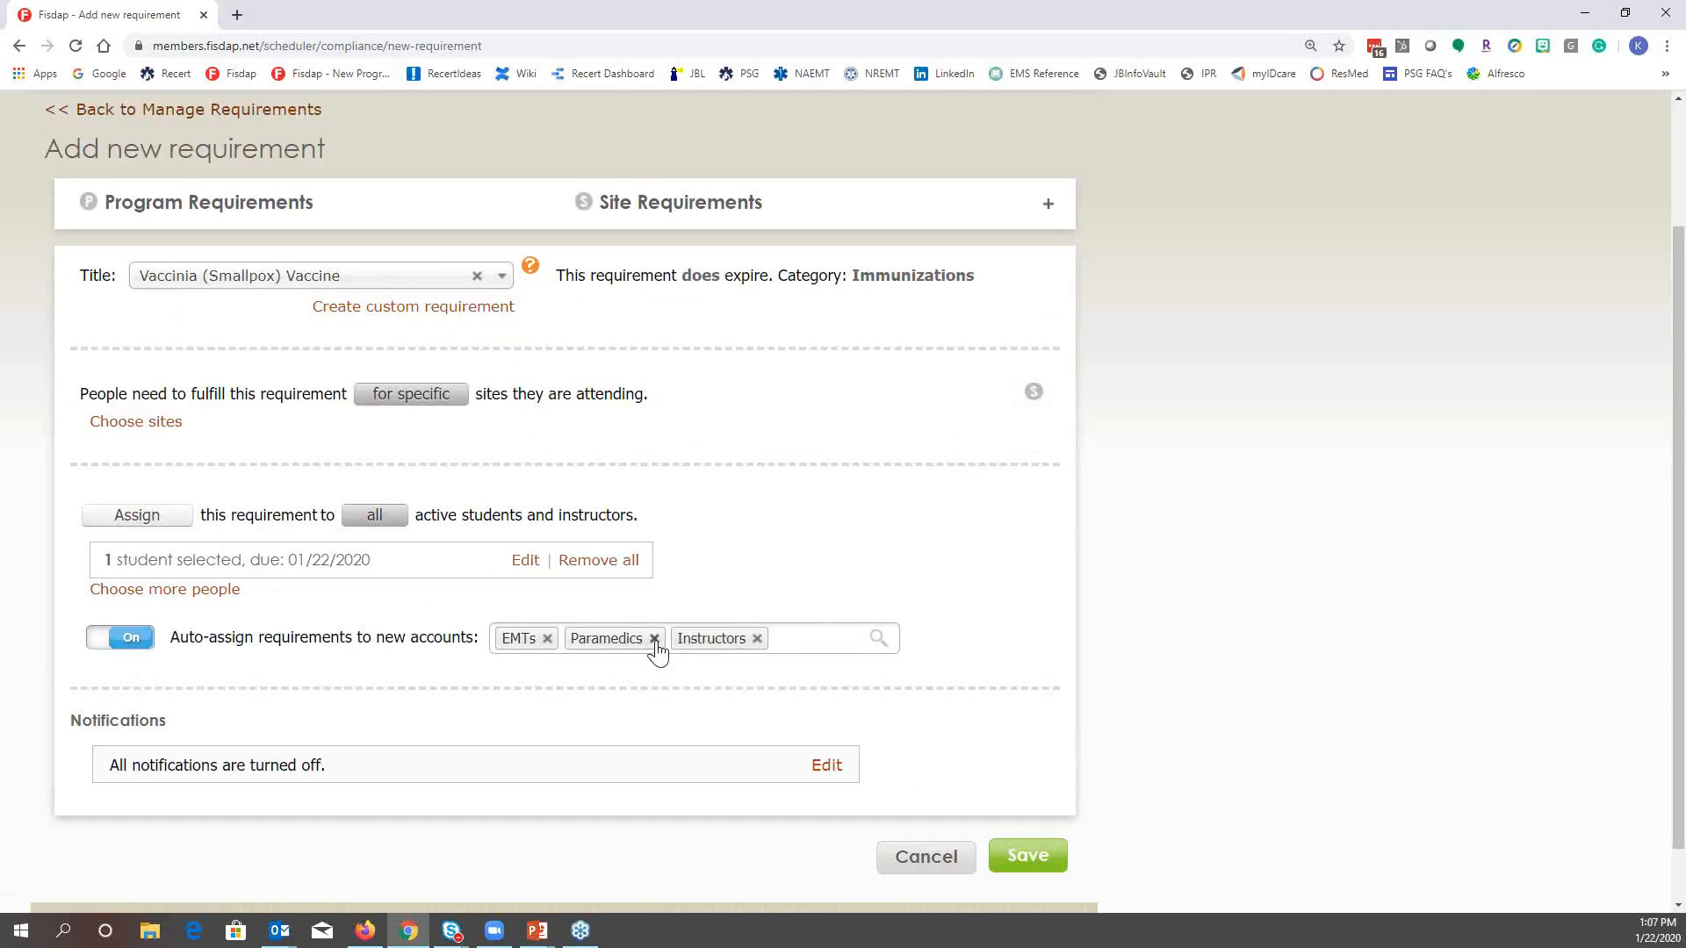
click(654, 639)
click(650, 639)
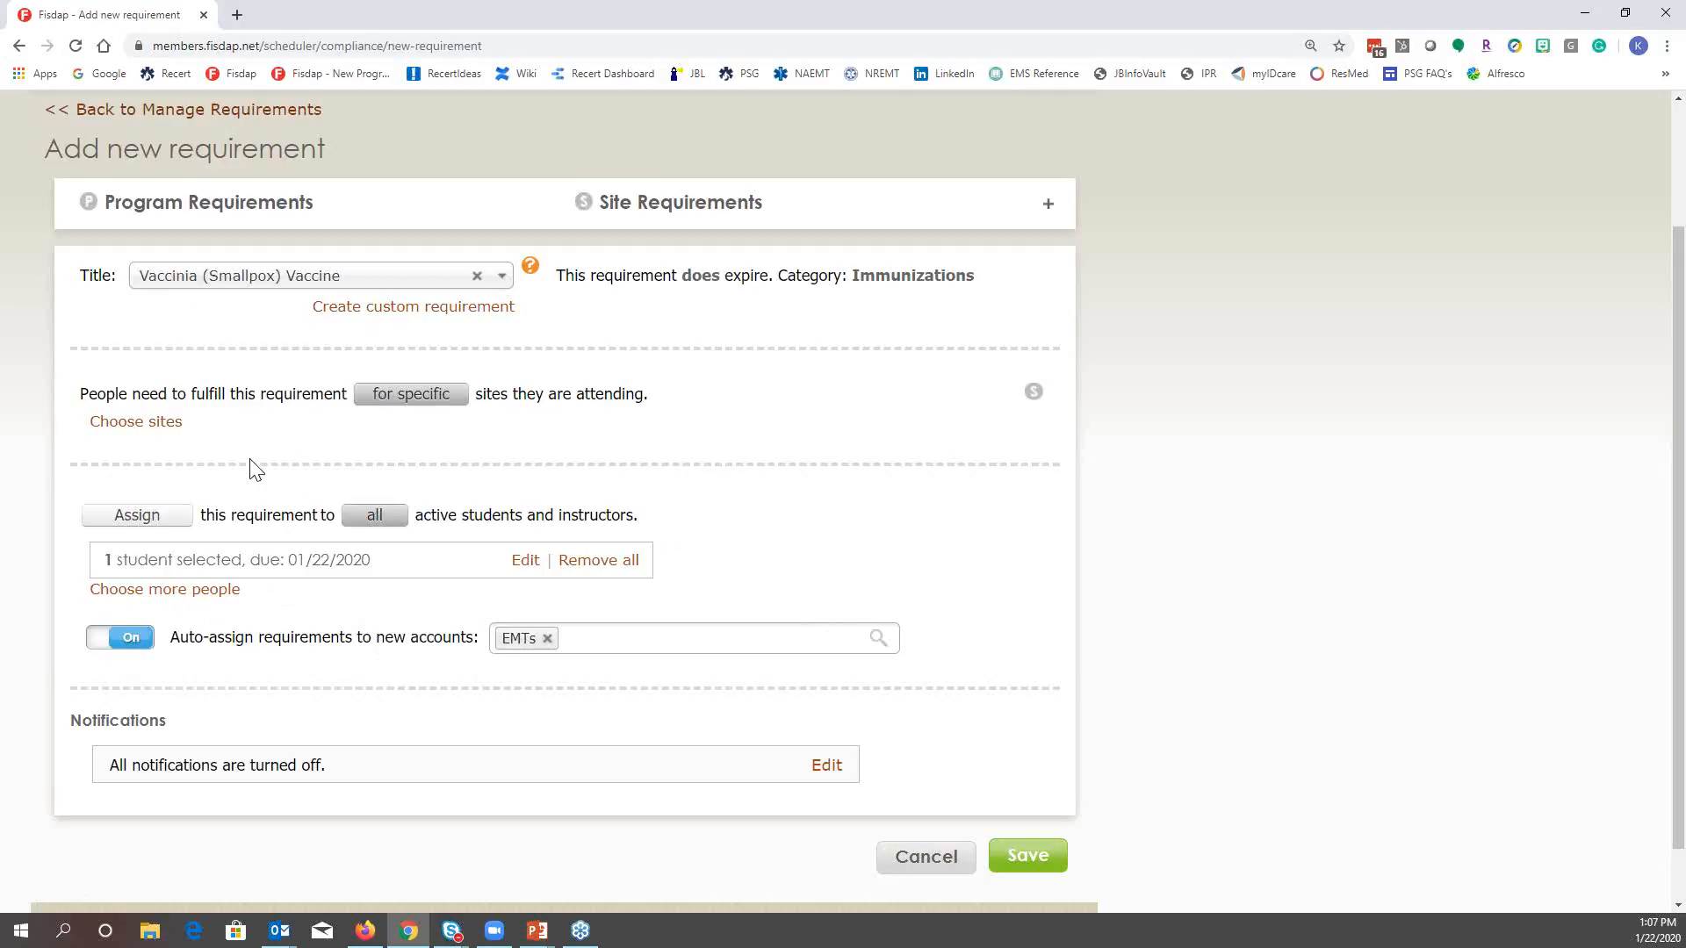
Open the requirement's notification settings for editing and show the sample messages for the assignment, warning and non-compliant notifications
scroll(619, 690, down, 1)
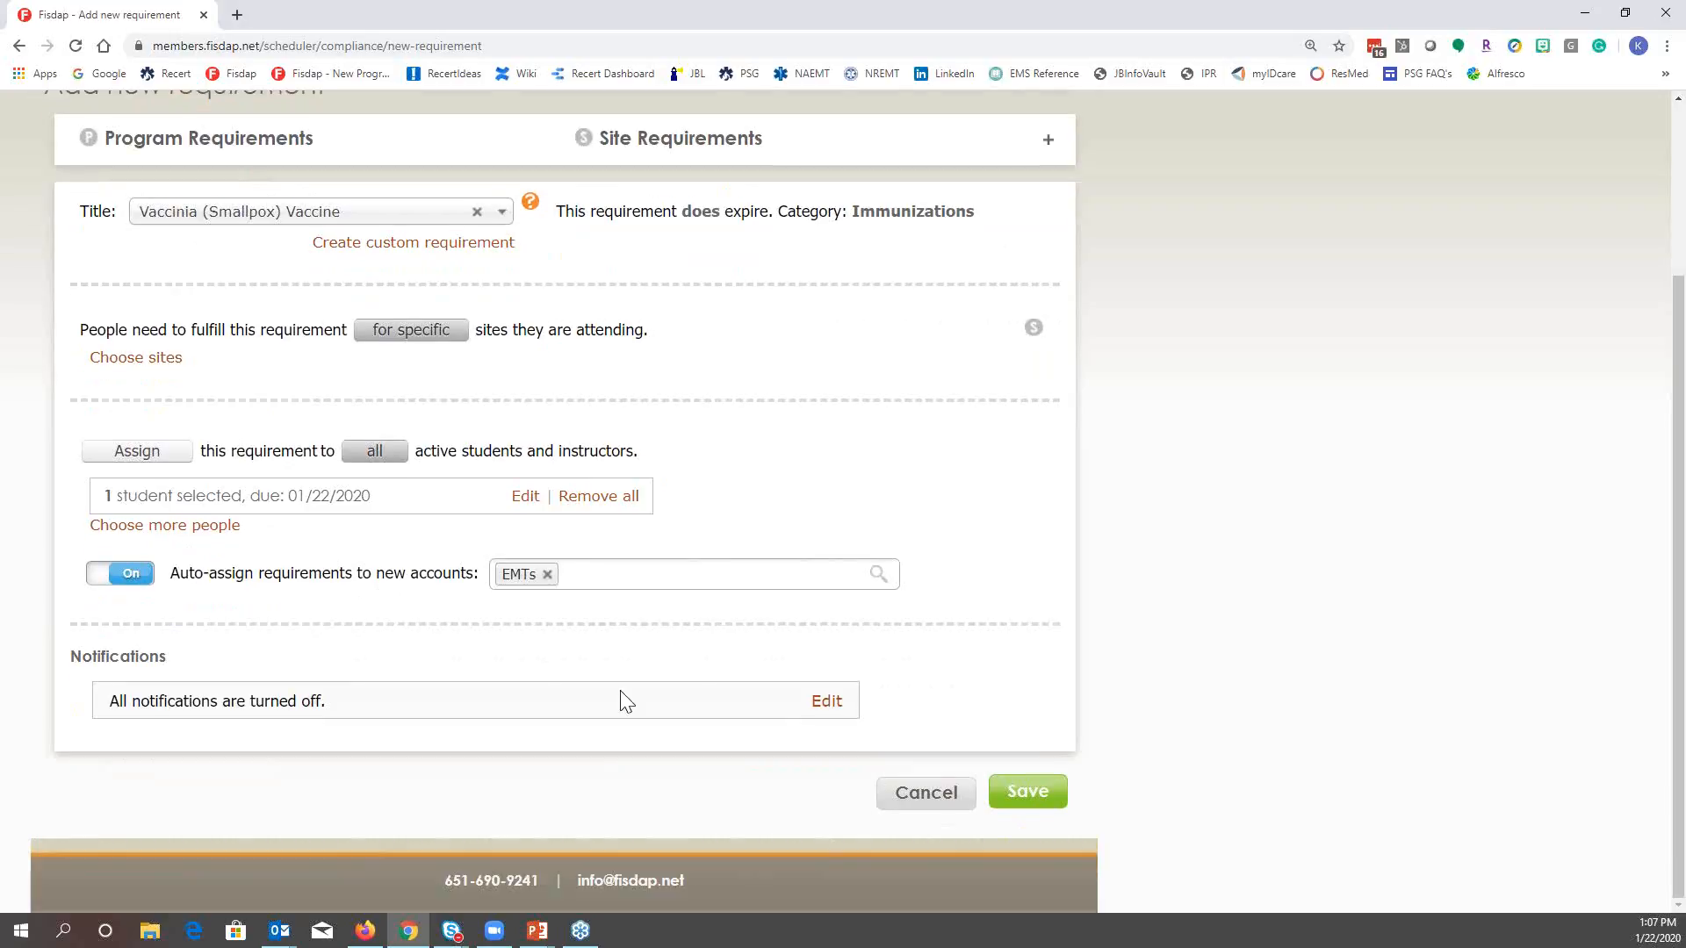
click(823, 708)
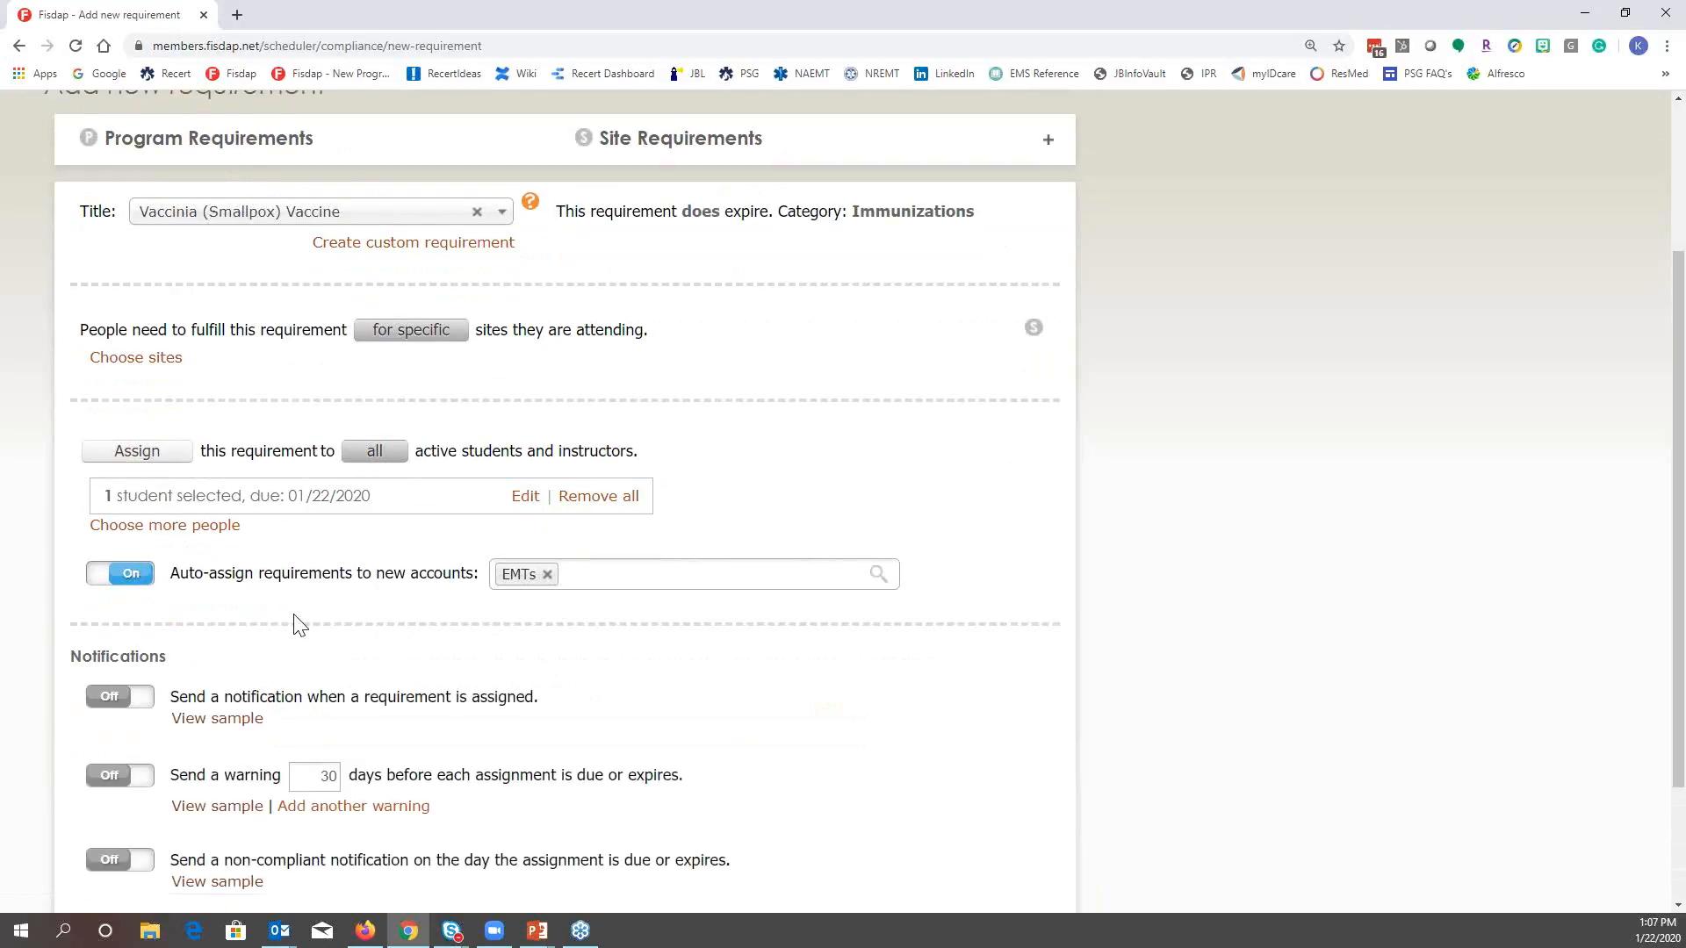
scroll(474, 627, down, 2)
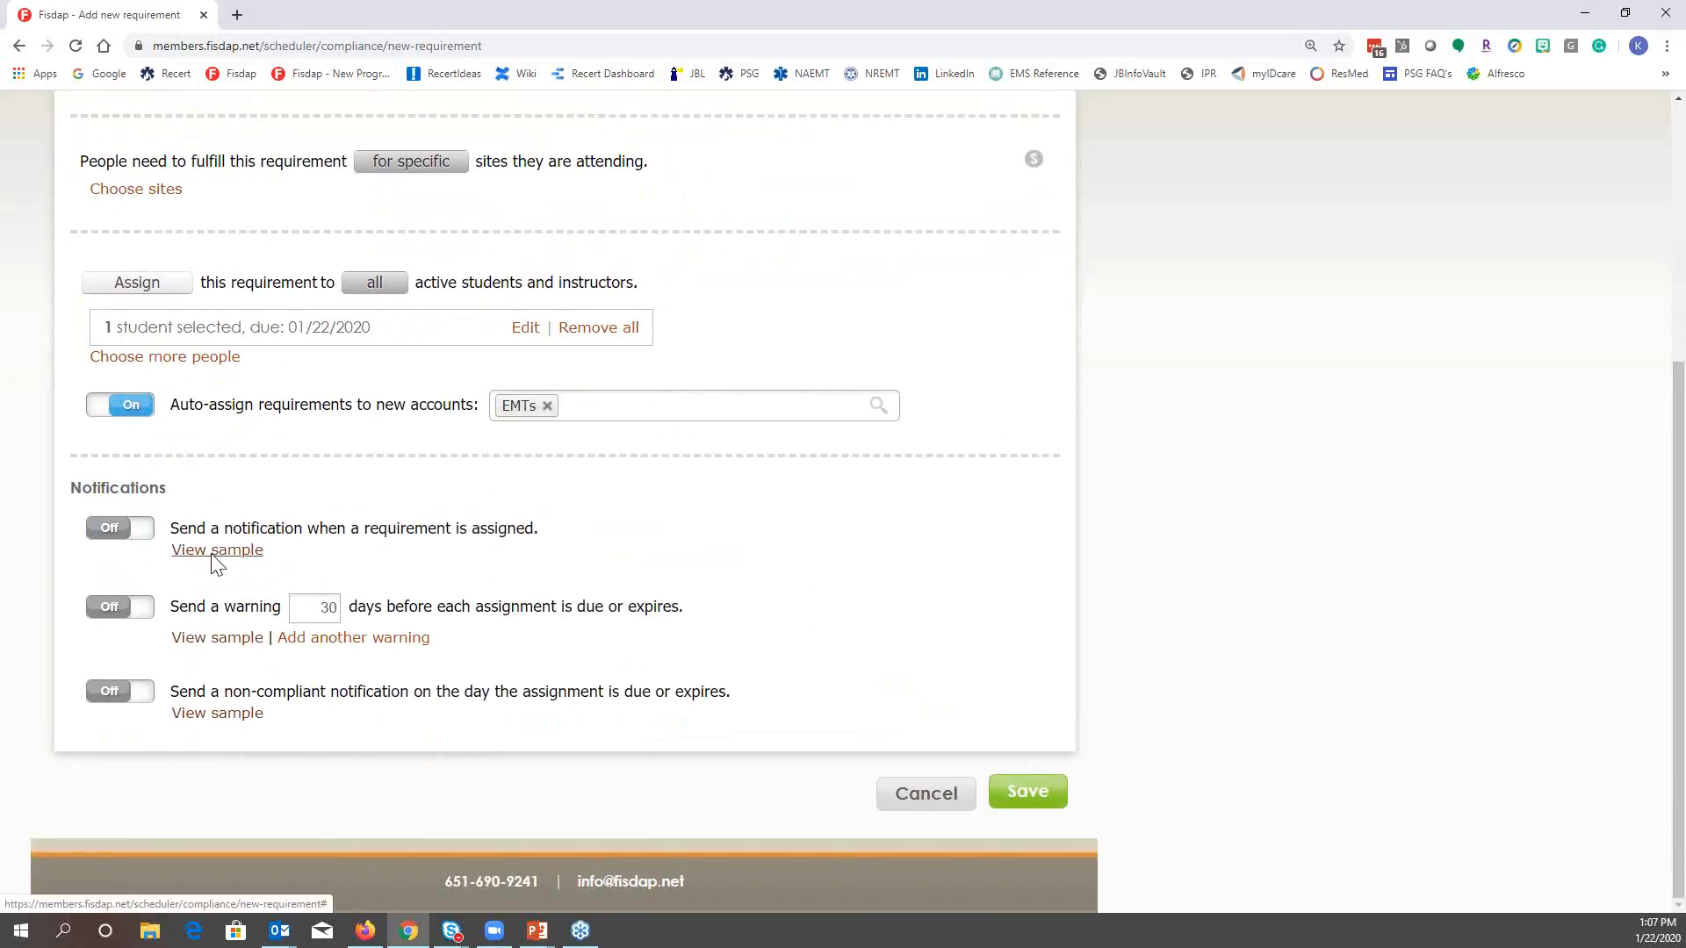
click(214, 560)
scroll(662, 579, down, 2)
click(230, 642)
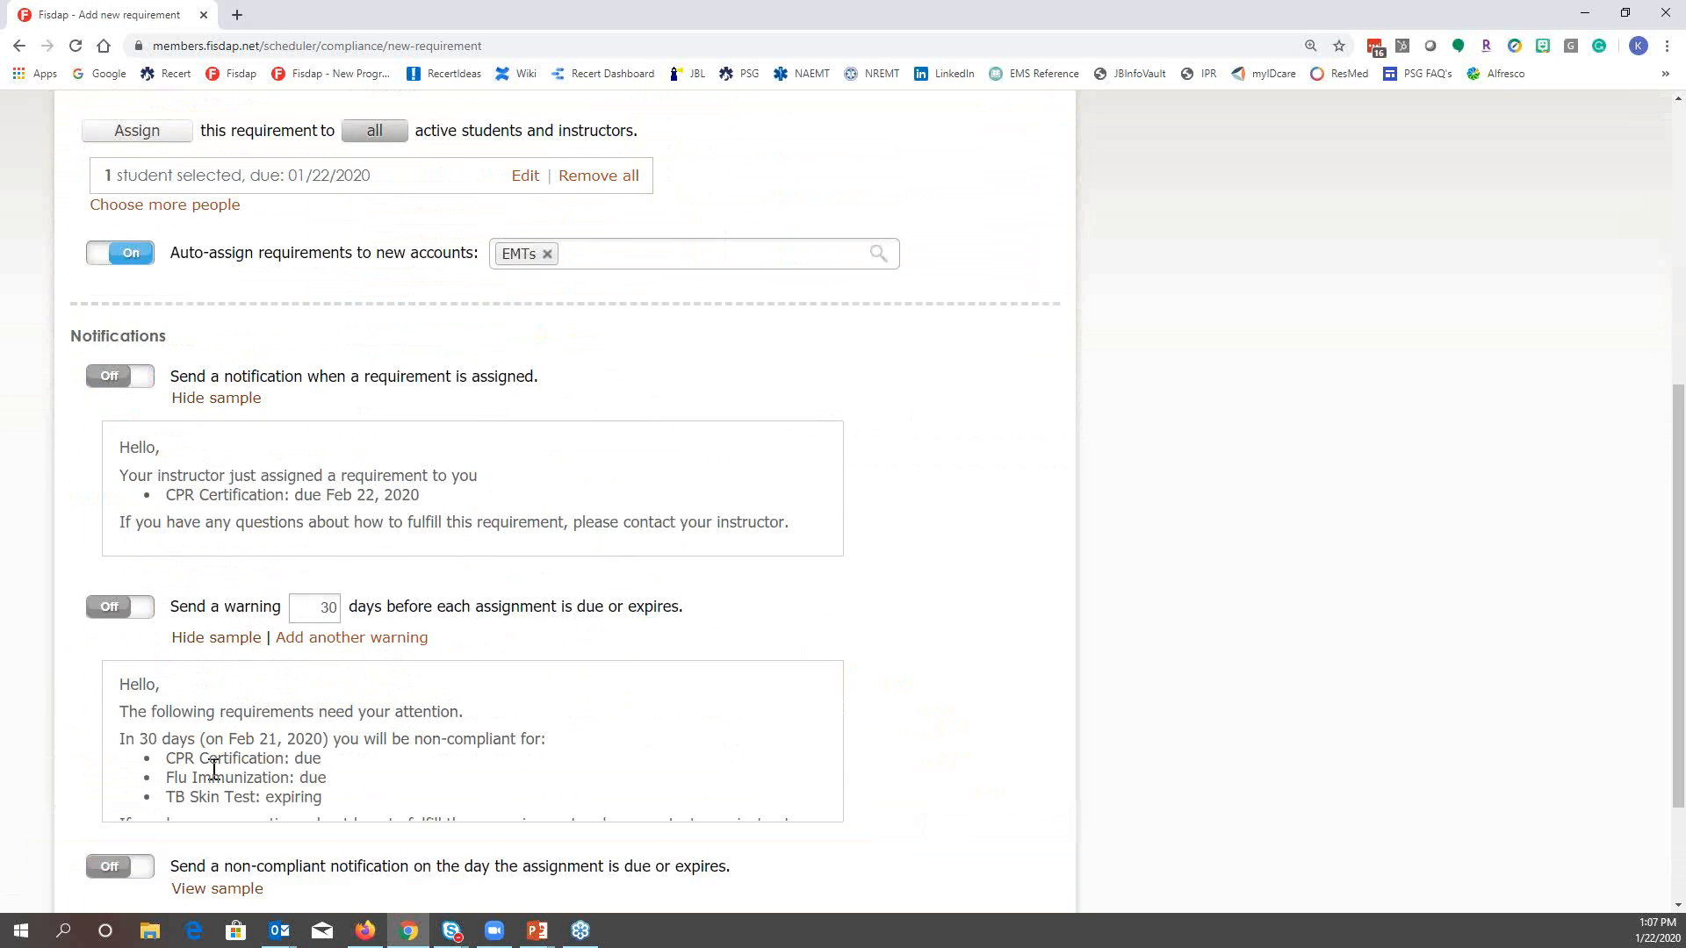
scroll(234, 741, down, 2)
click(237, 754)
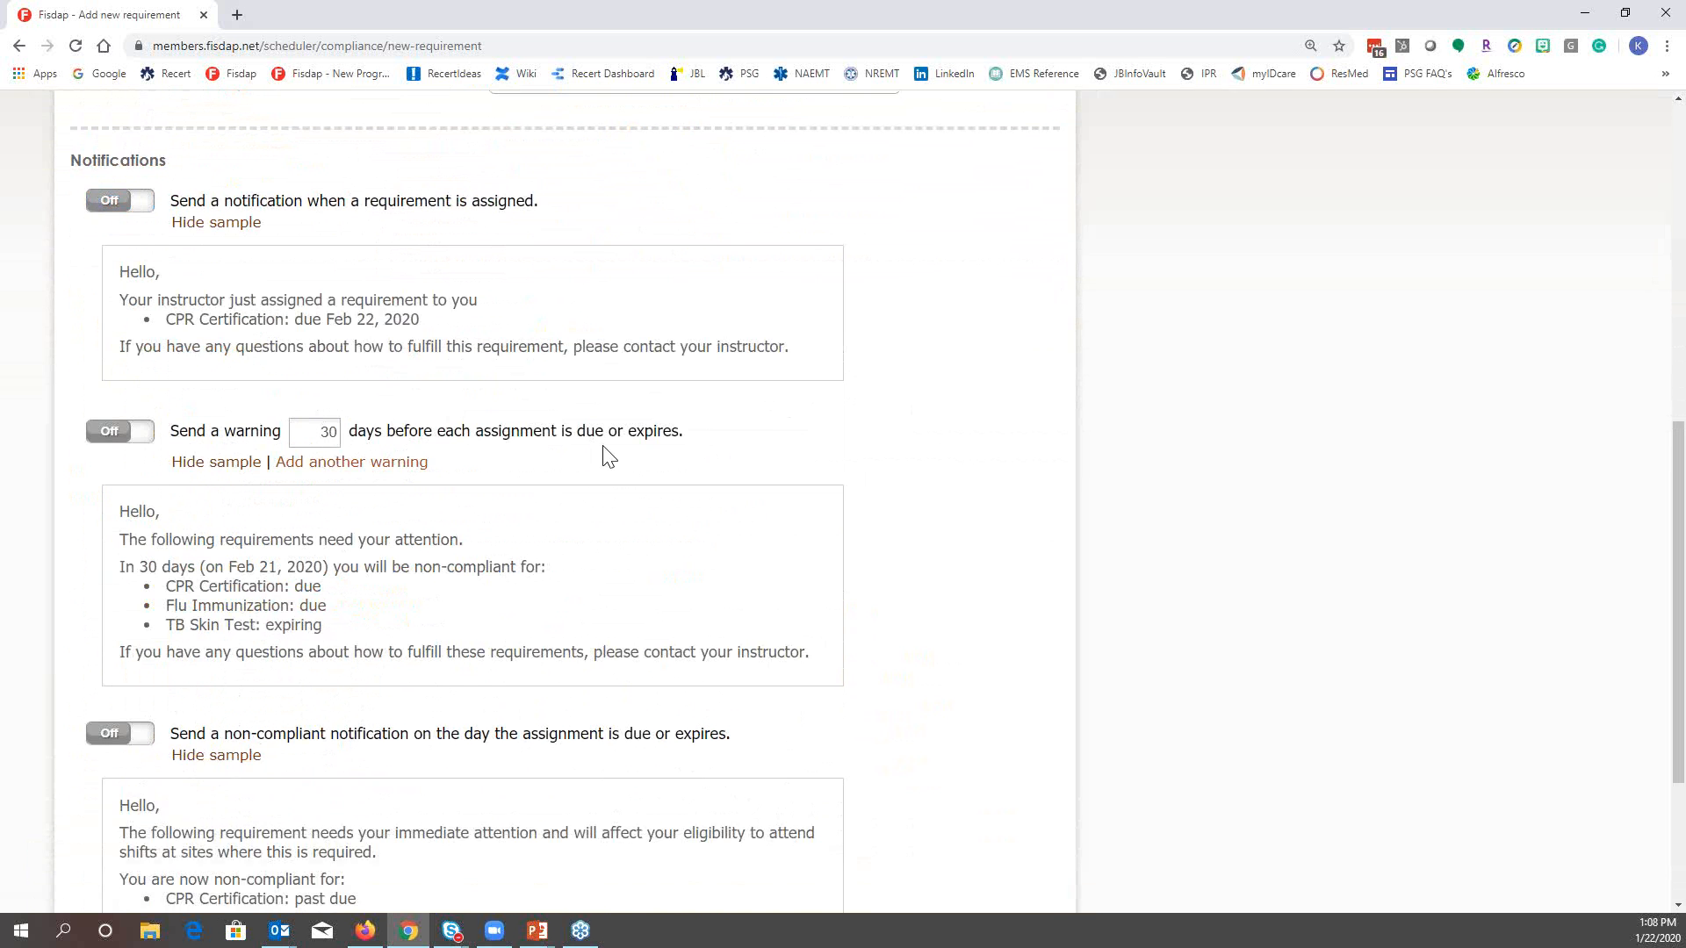
Turn on the 30-day warning and add another warning sent 10 days before each assignment is due or expires
scroll(602, 413, up, 1)
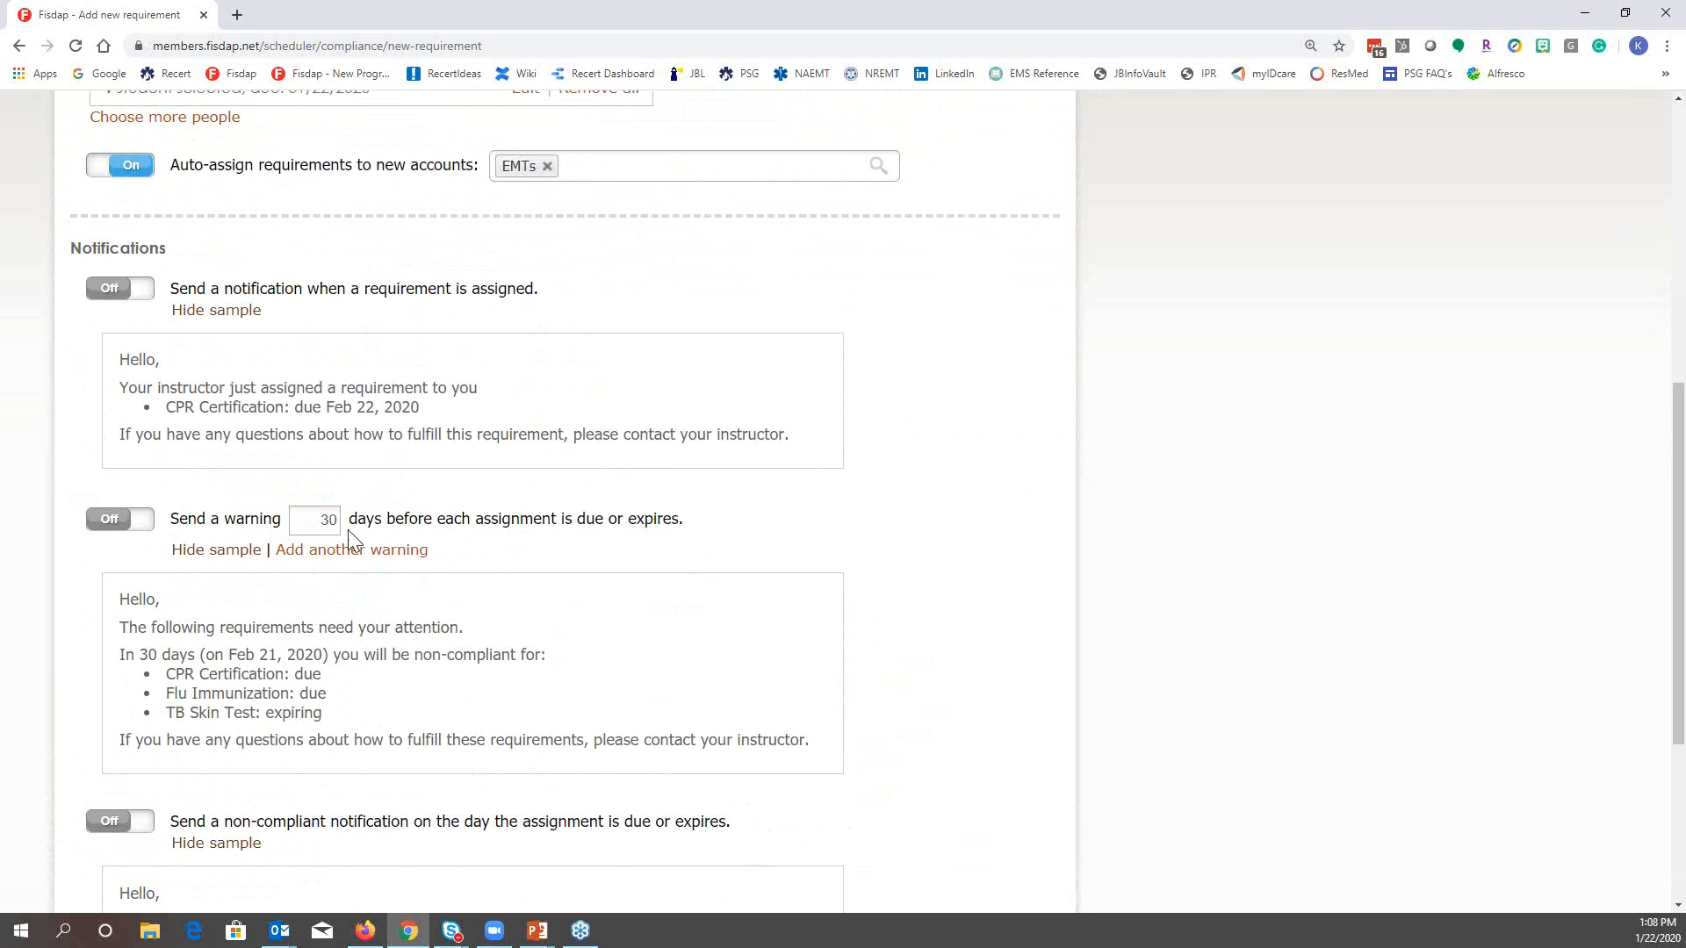
click(115, 525)
click(369, 552)
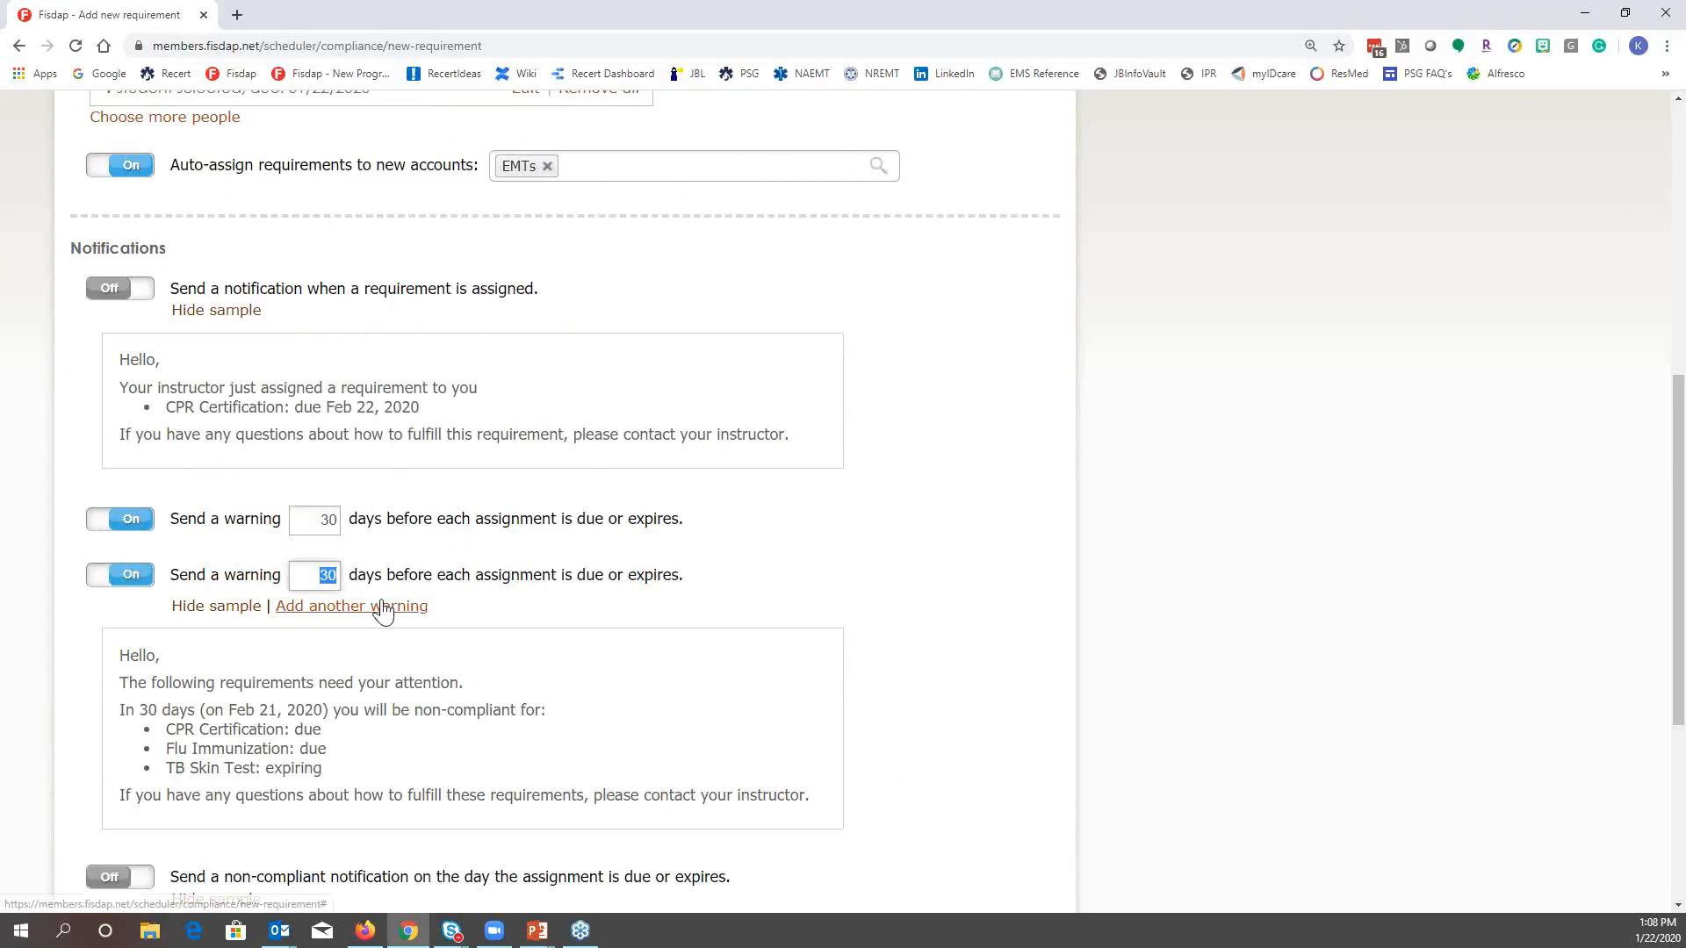
text(10)
click(538, 606)
scroll(573, 611, down, 2)
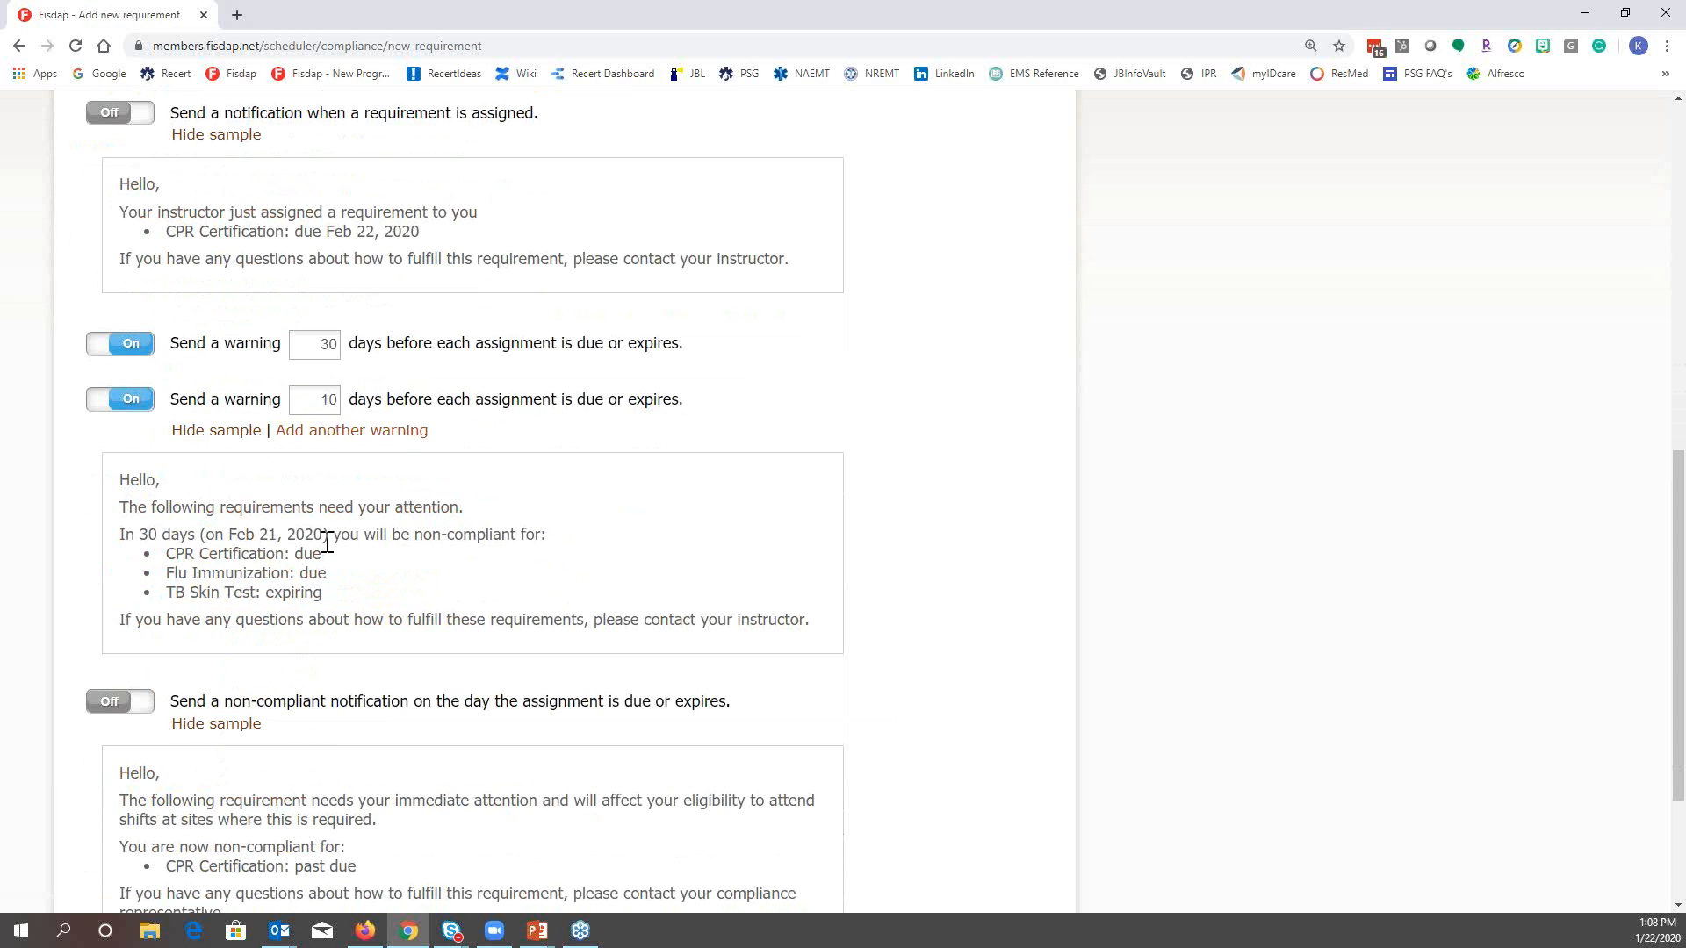
Turn off the 30-day warning and turn on the non-compliant notification for the day the assignment is due or expires
scroll(327, 542, down, 3)
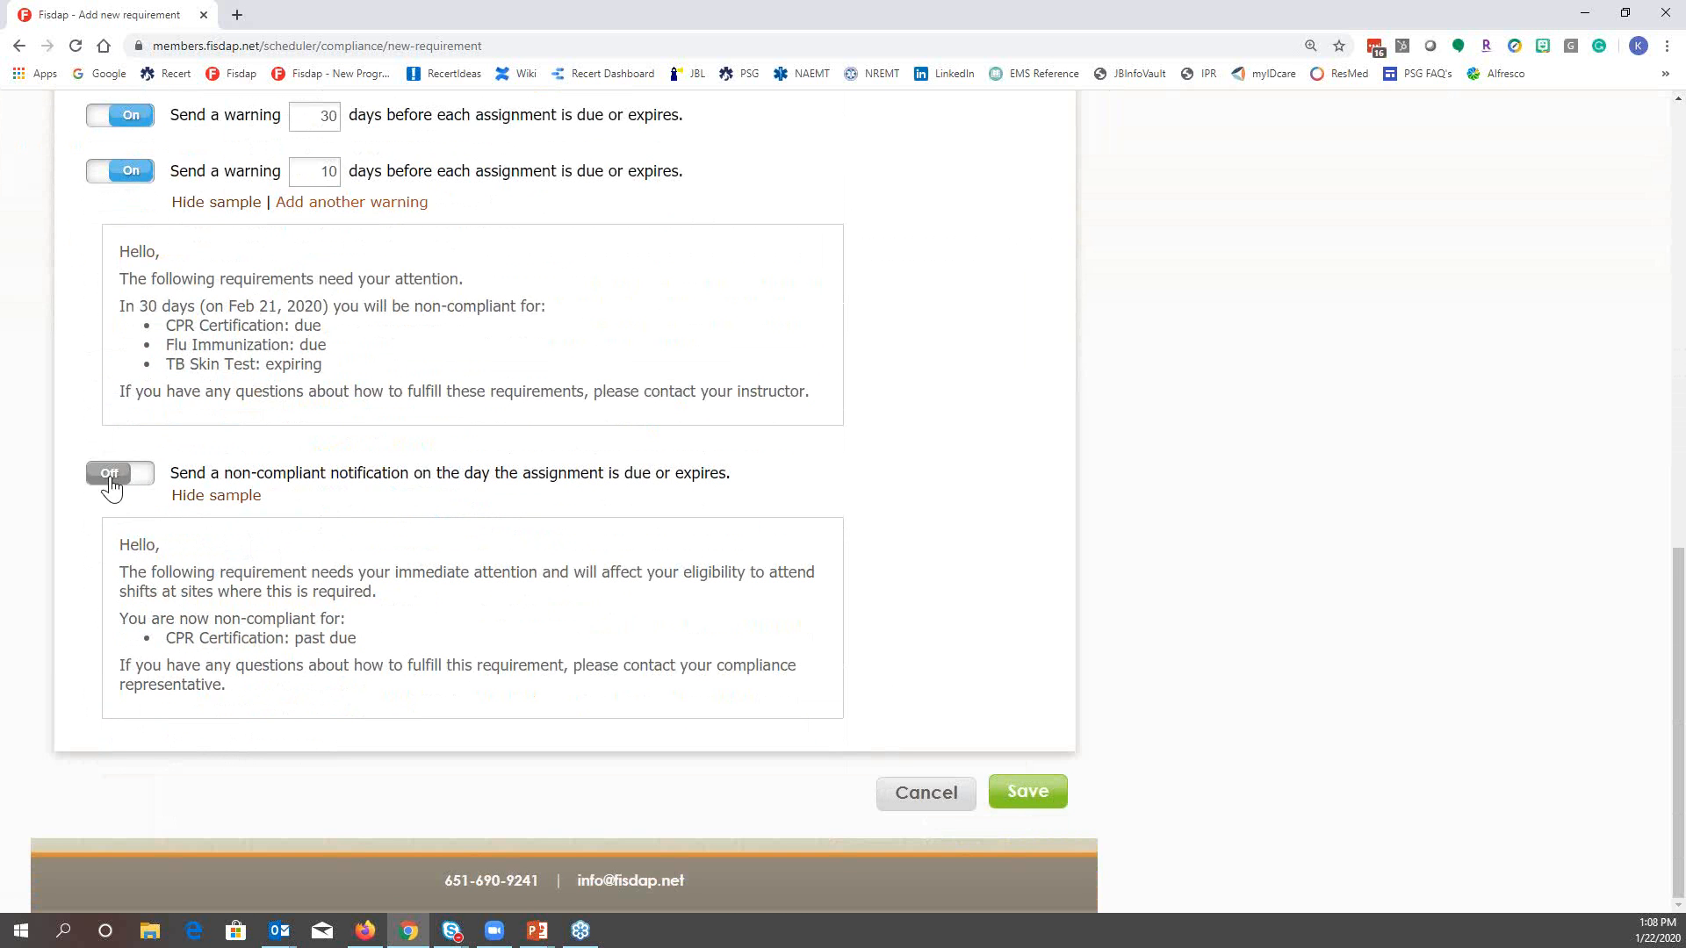
scroll(217, 498, up, 1)
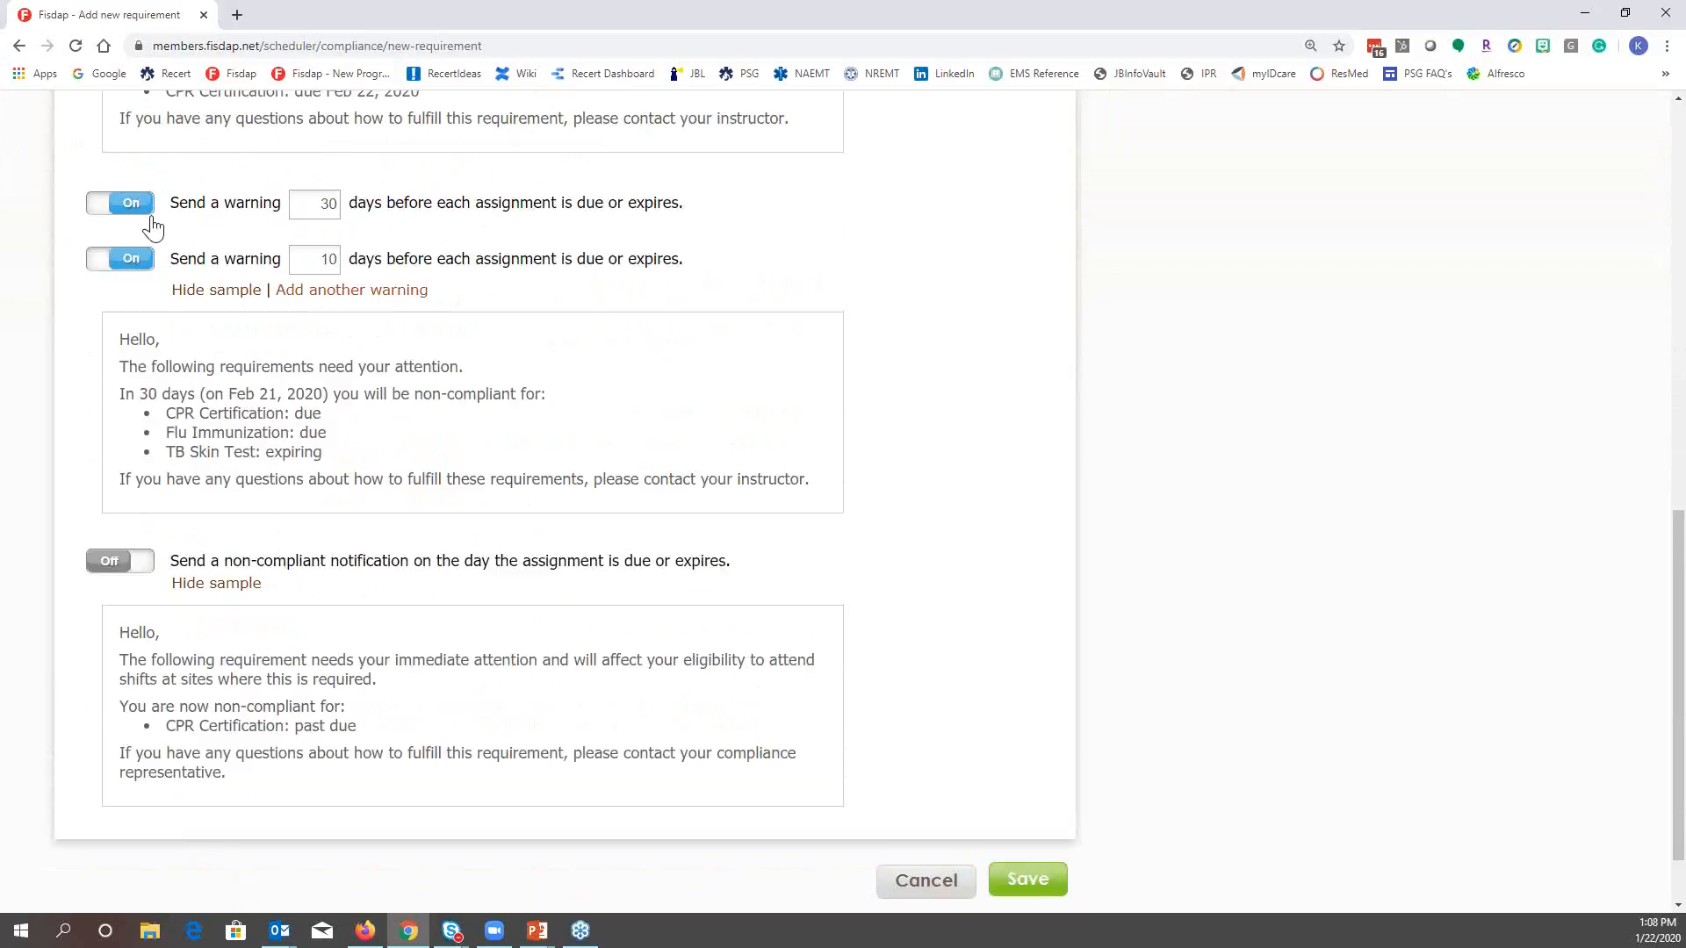
click(132, 204)
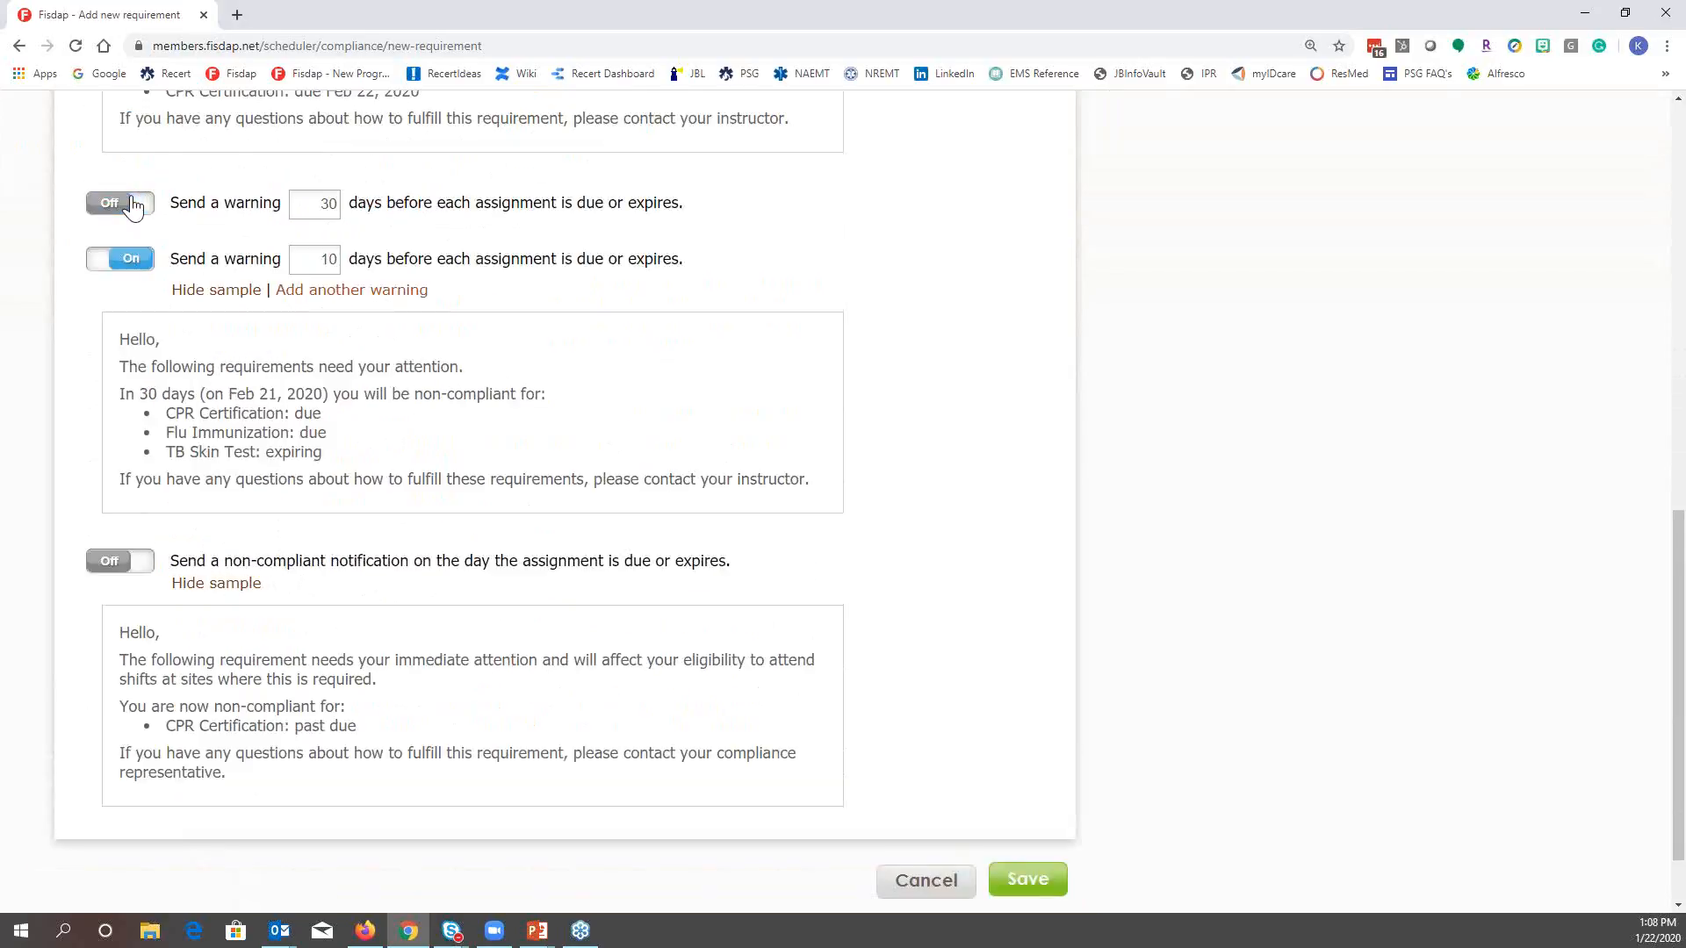
click(118, 566)
Hide and show the non-compliant sample message again and review the requirement's notification and assignment settings
click(219, 588)
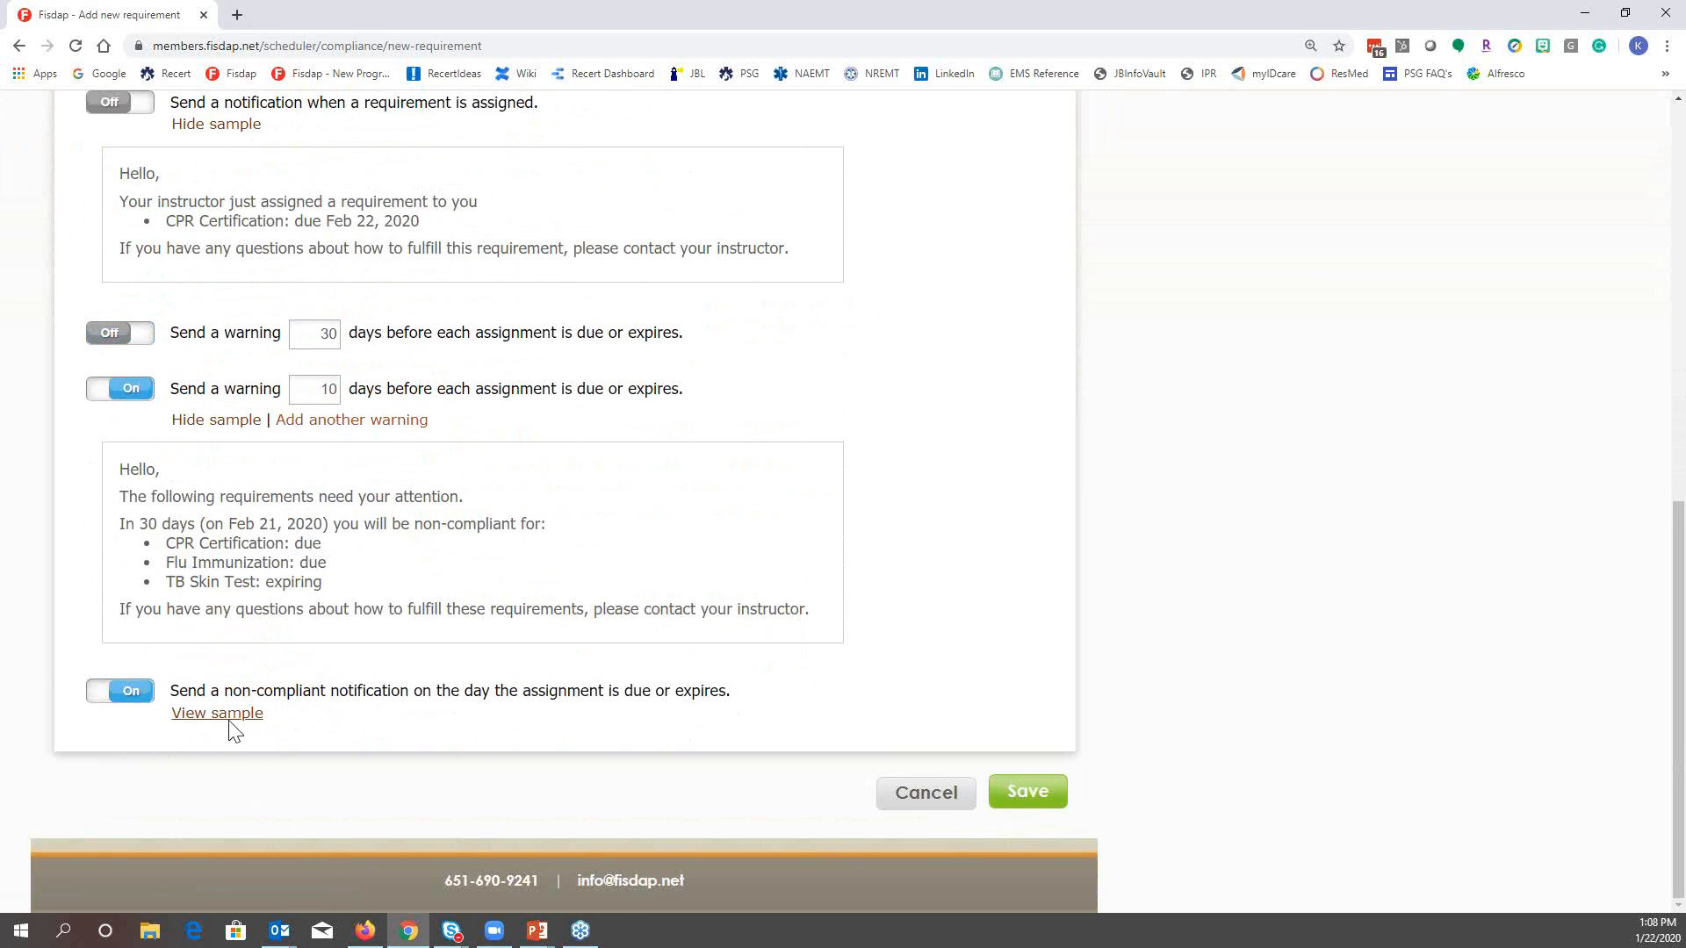
click(219, 713)
scroll(516, 662, down, 2)
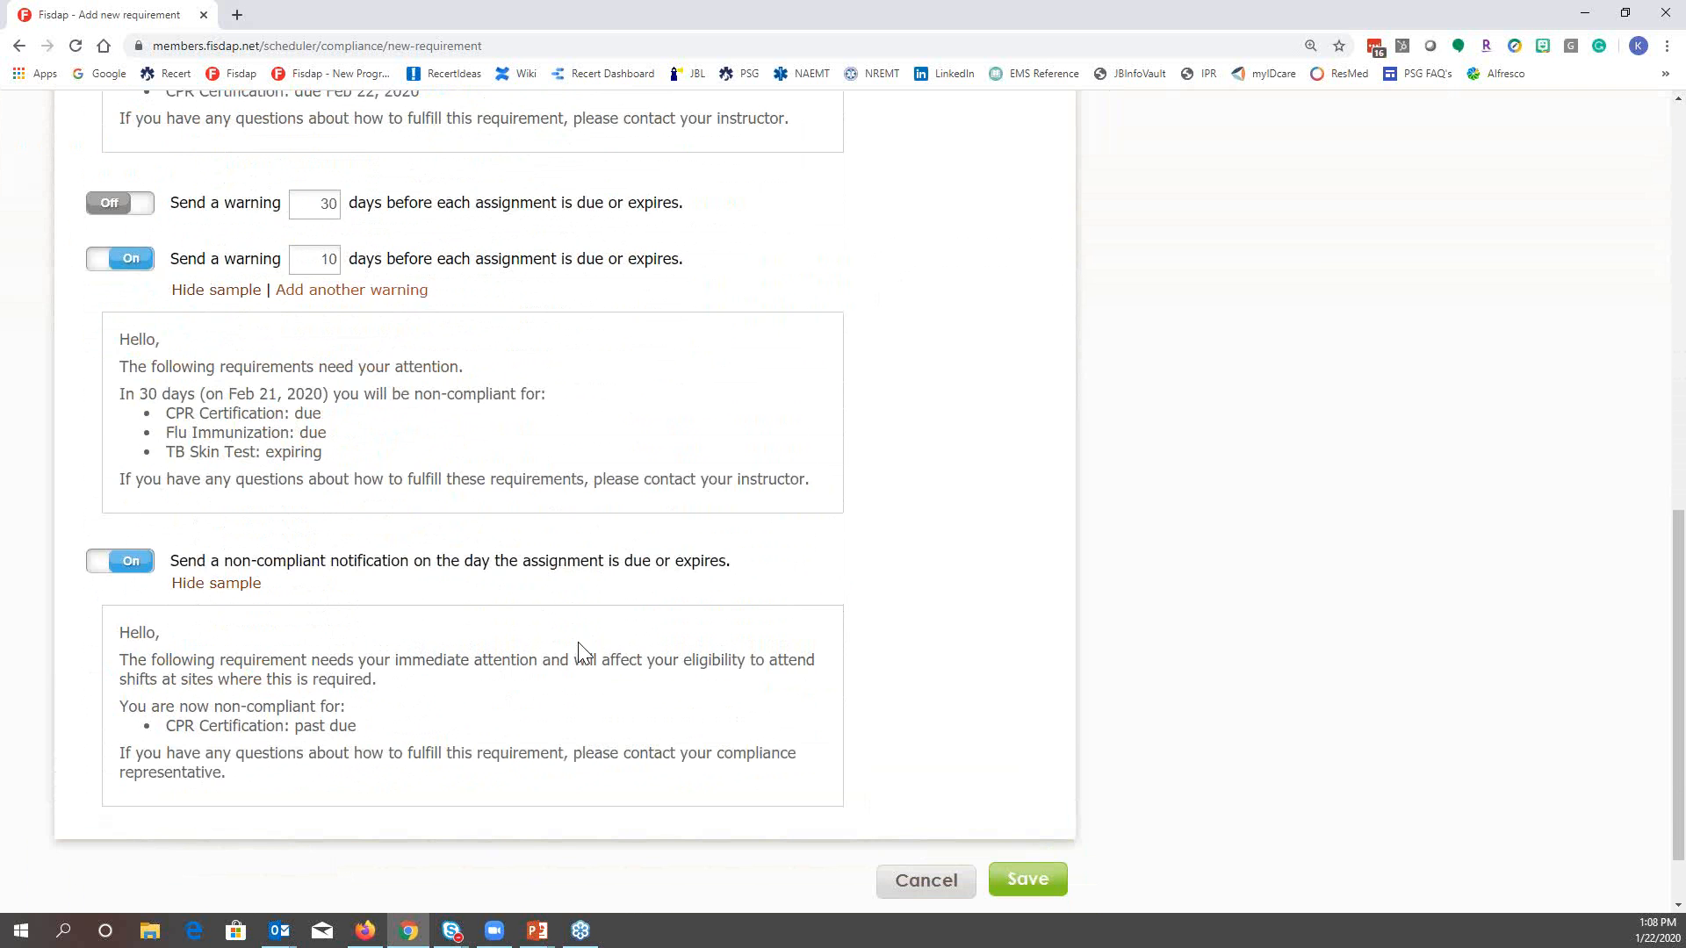
scroll(908, 524, up, 2)
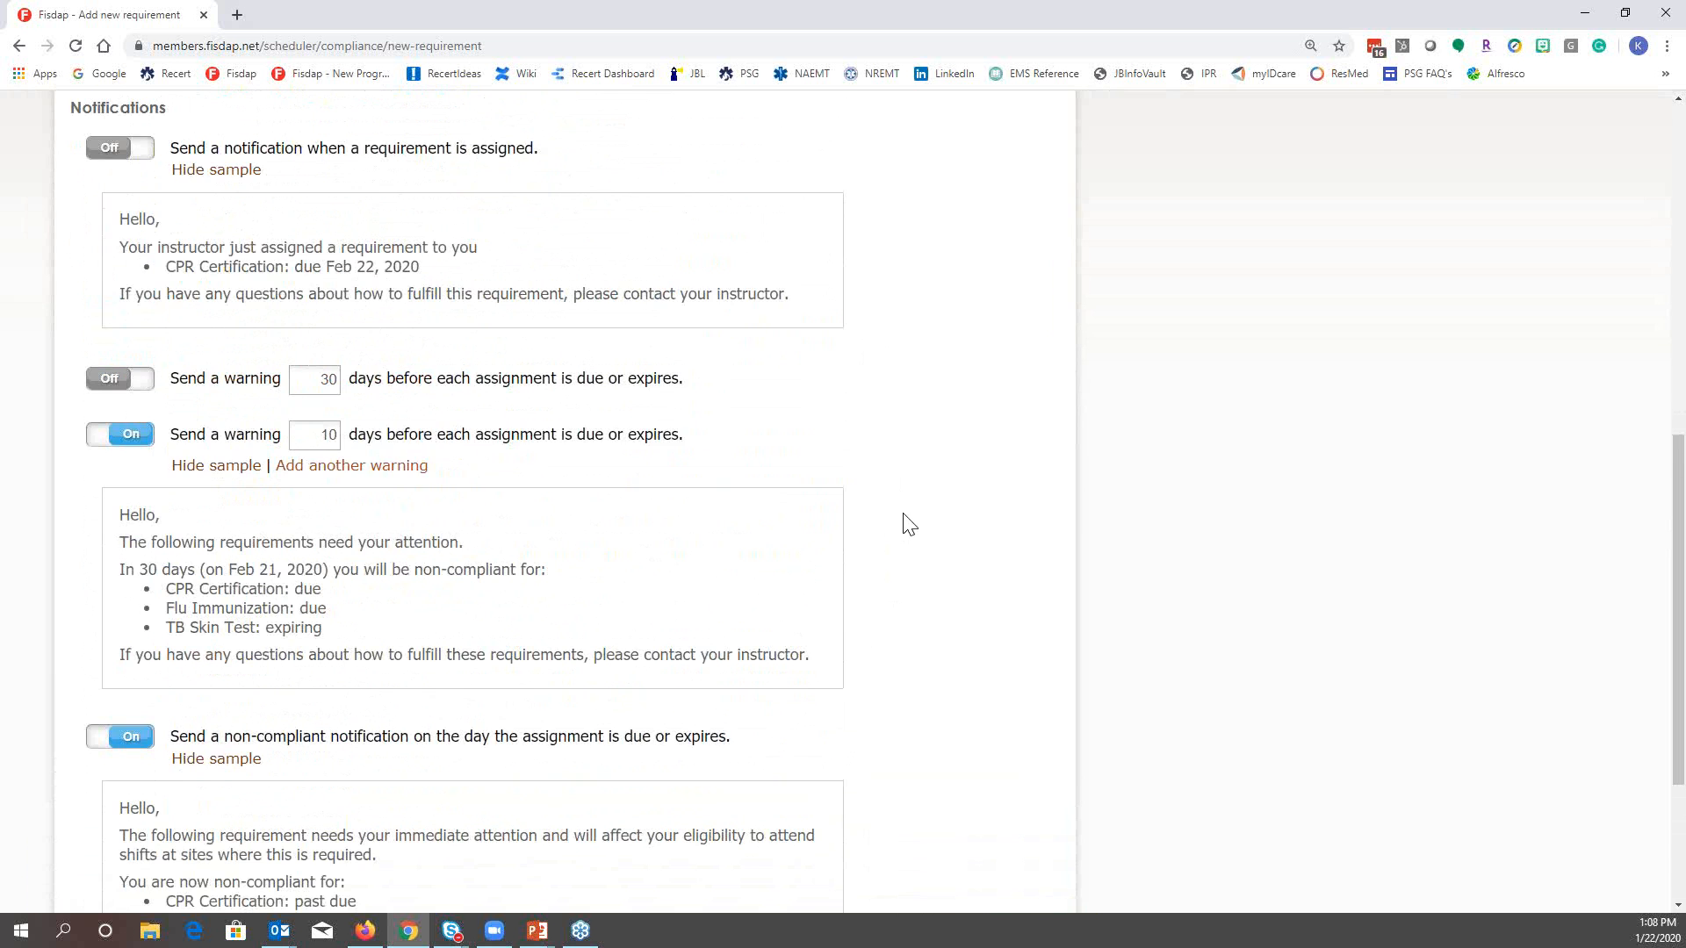
scroll(908, 524, up, 5)
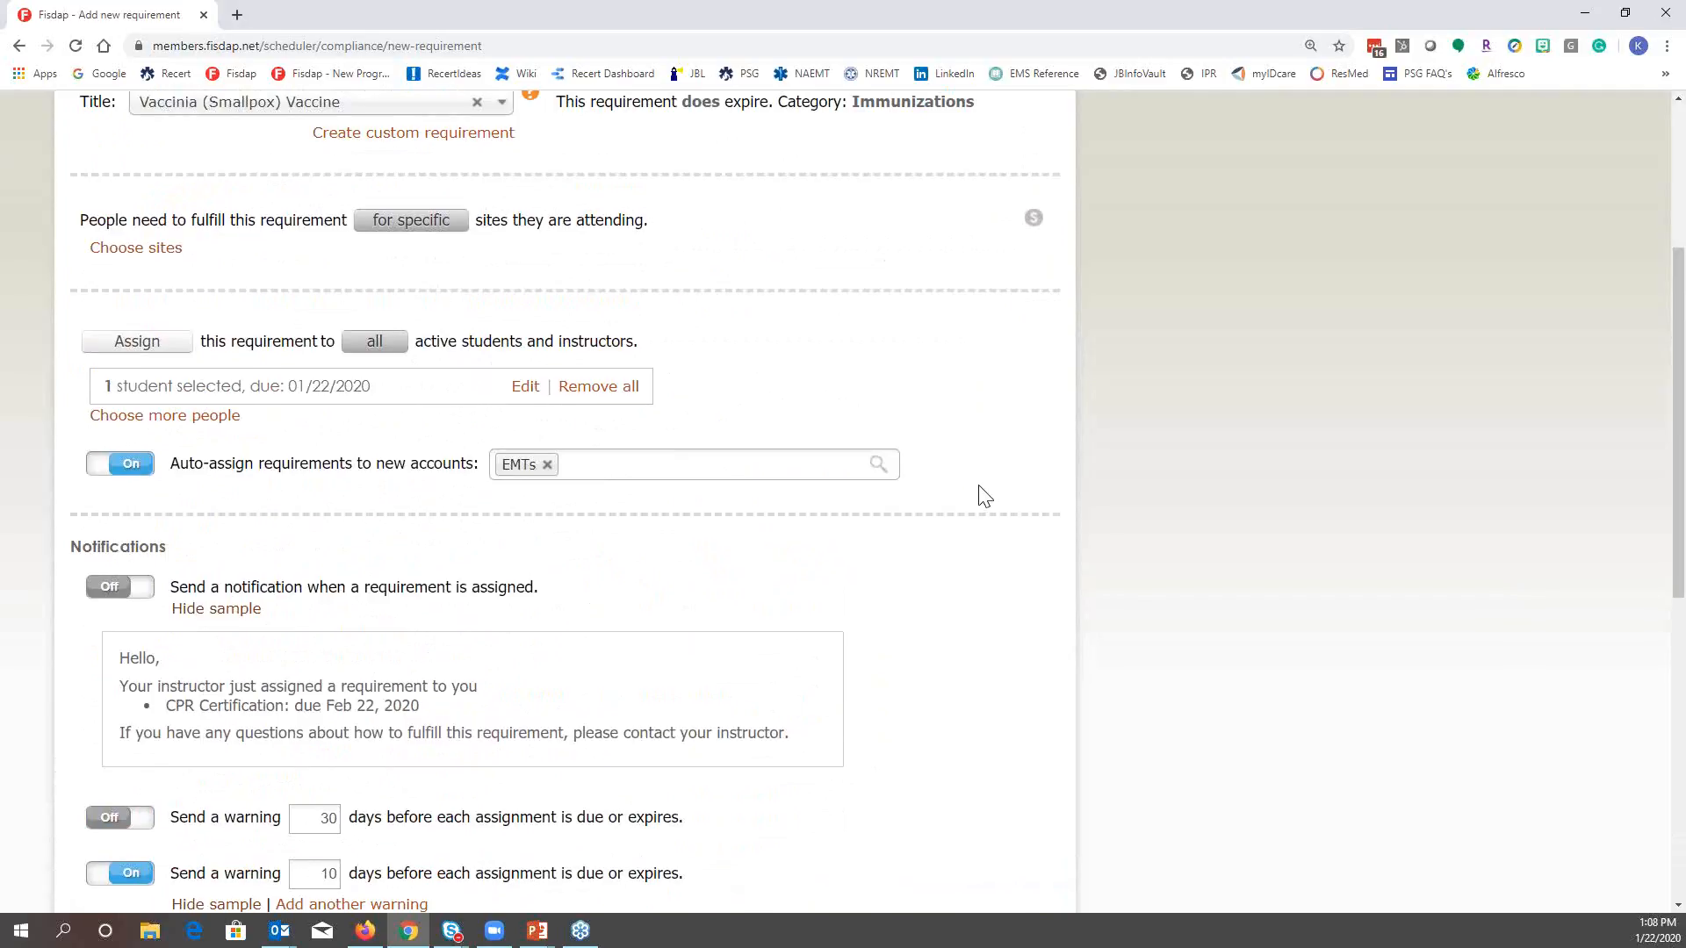
Leave the Vaccinia (Smallpox) Vaccine requirement without saving and start a blank new requirement
scroll(987, 494, down, 1)
scroll(878, 553, up, 3)
scroll(881, 557, up, 1)
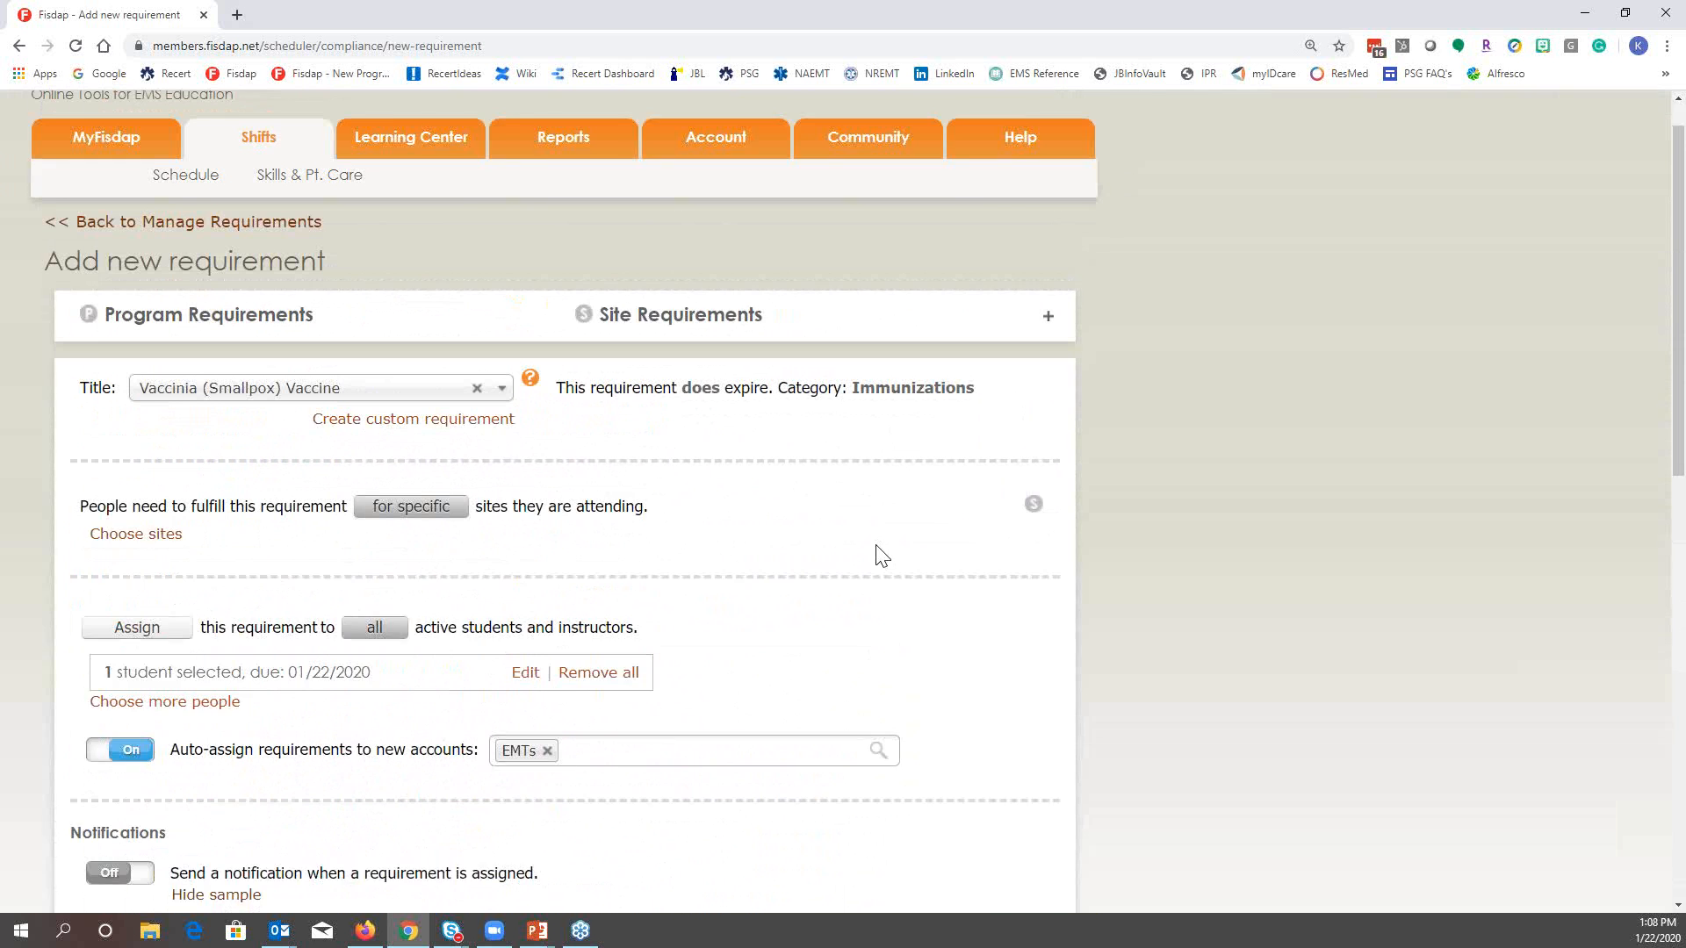
click(174, 274)
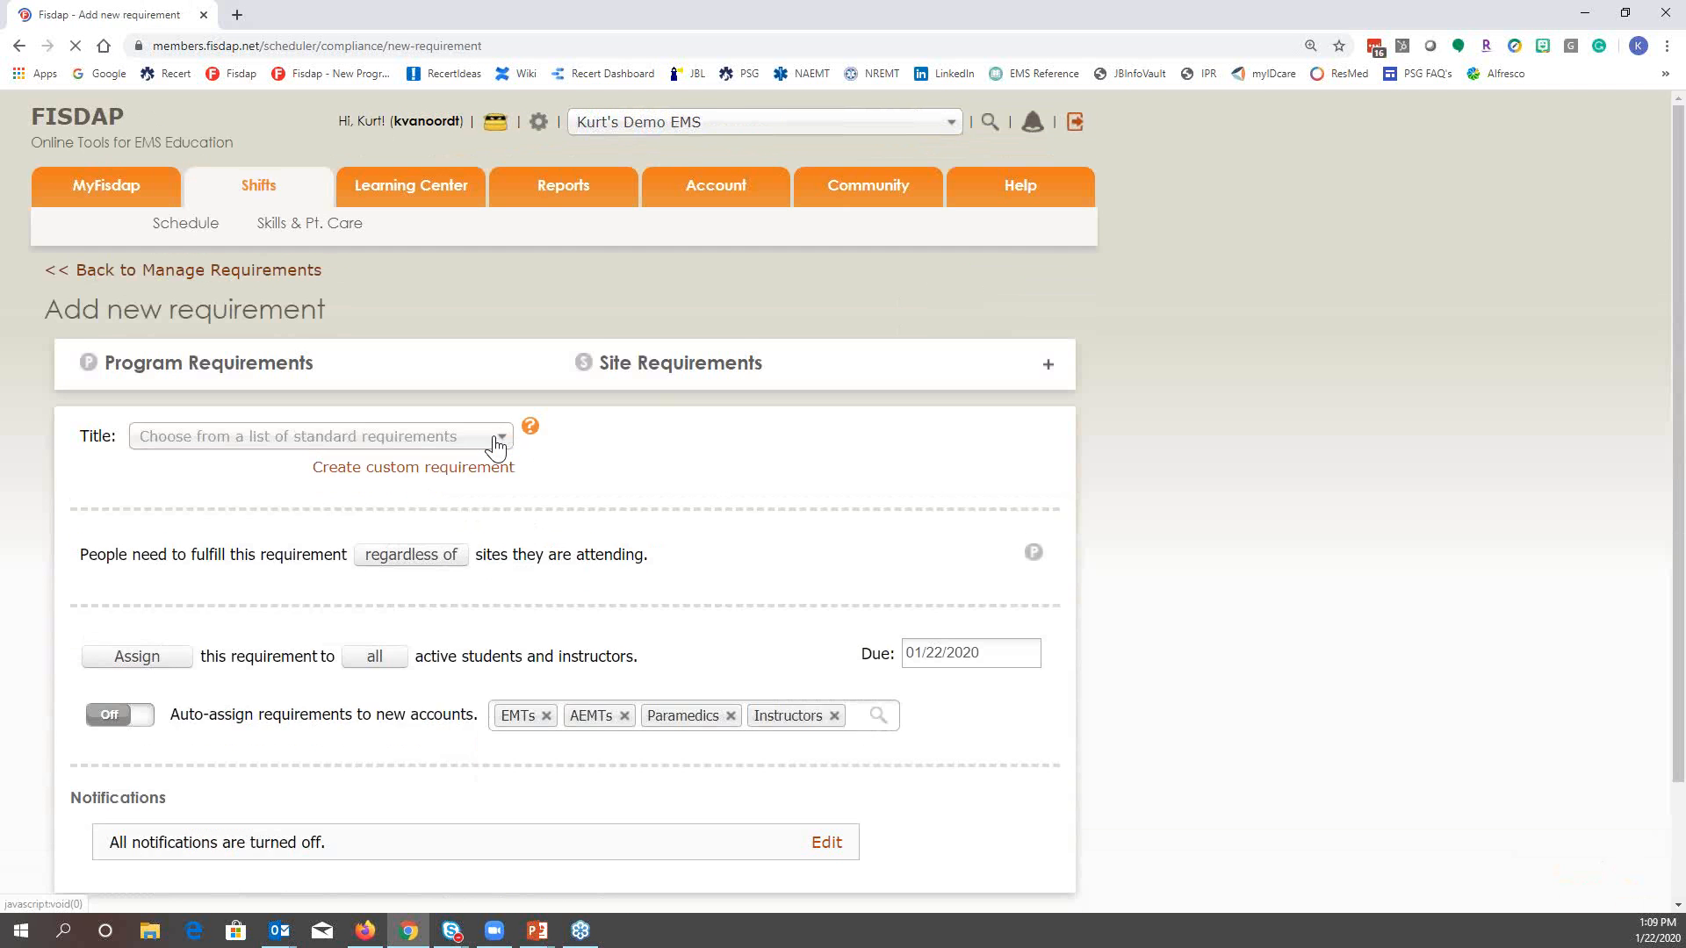
Look through the standard requirement titles, from Certifications and Immunizations down to Training, without choosing one
click(496, 439)
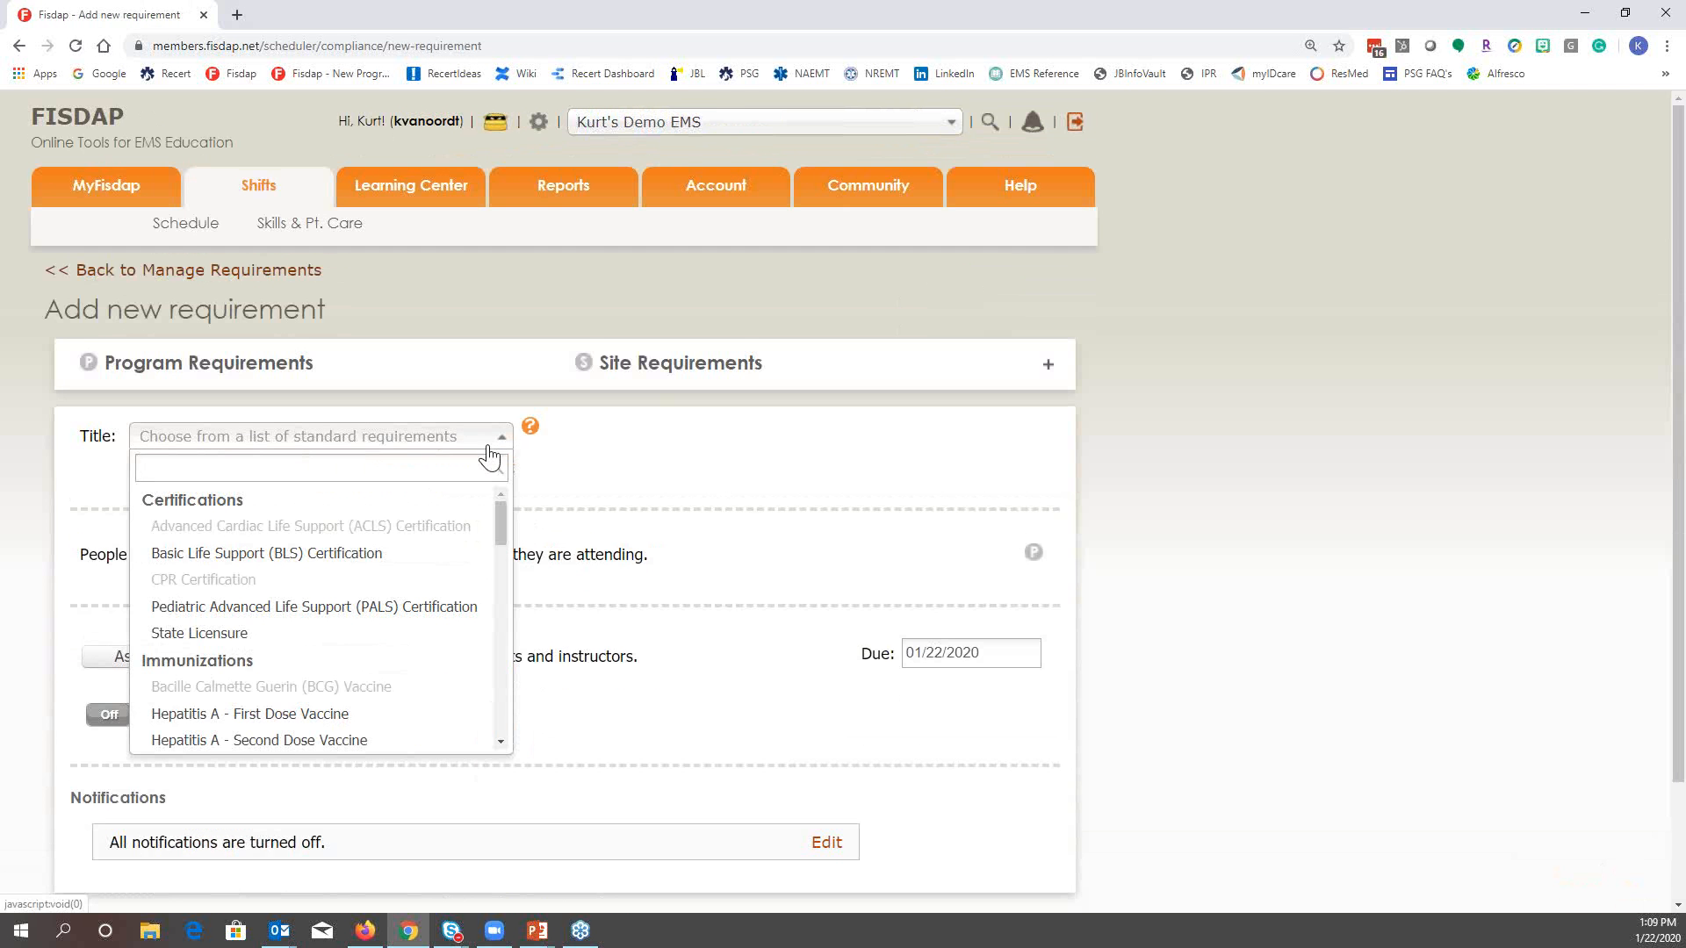
scroll(399, 571, down, 5)
scroll(399, 572, down, 10)
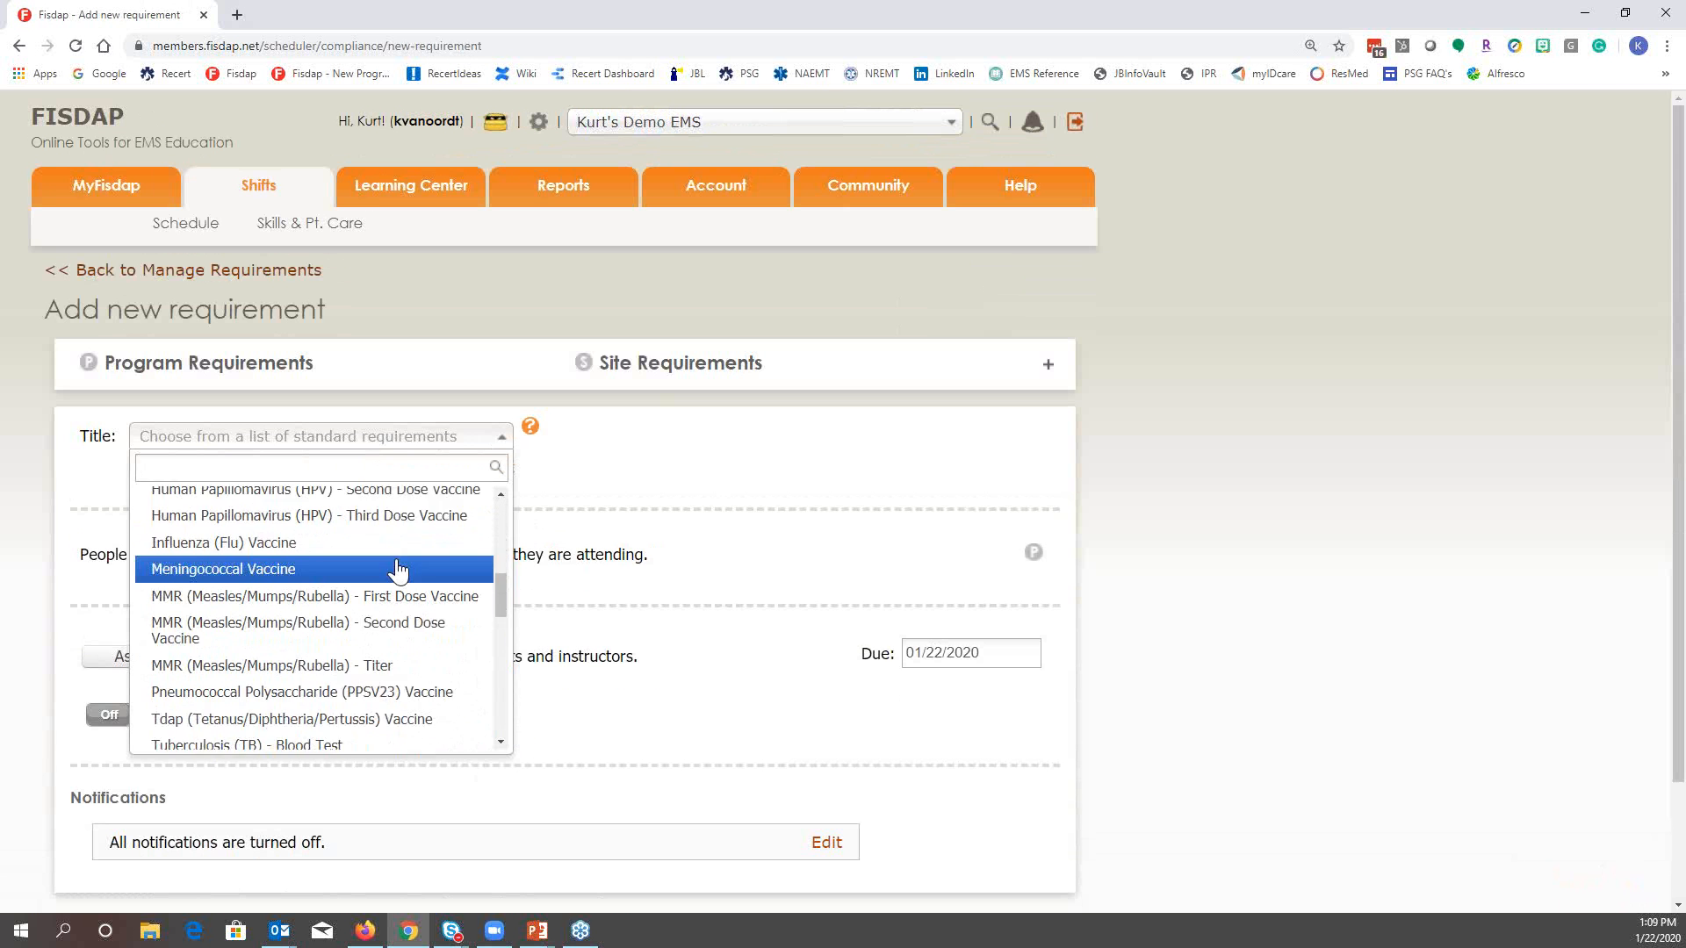
scroll(395, 572, down, 2)
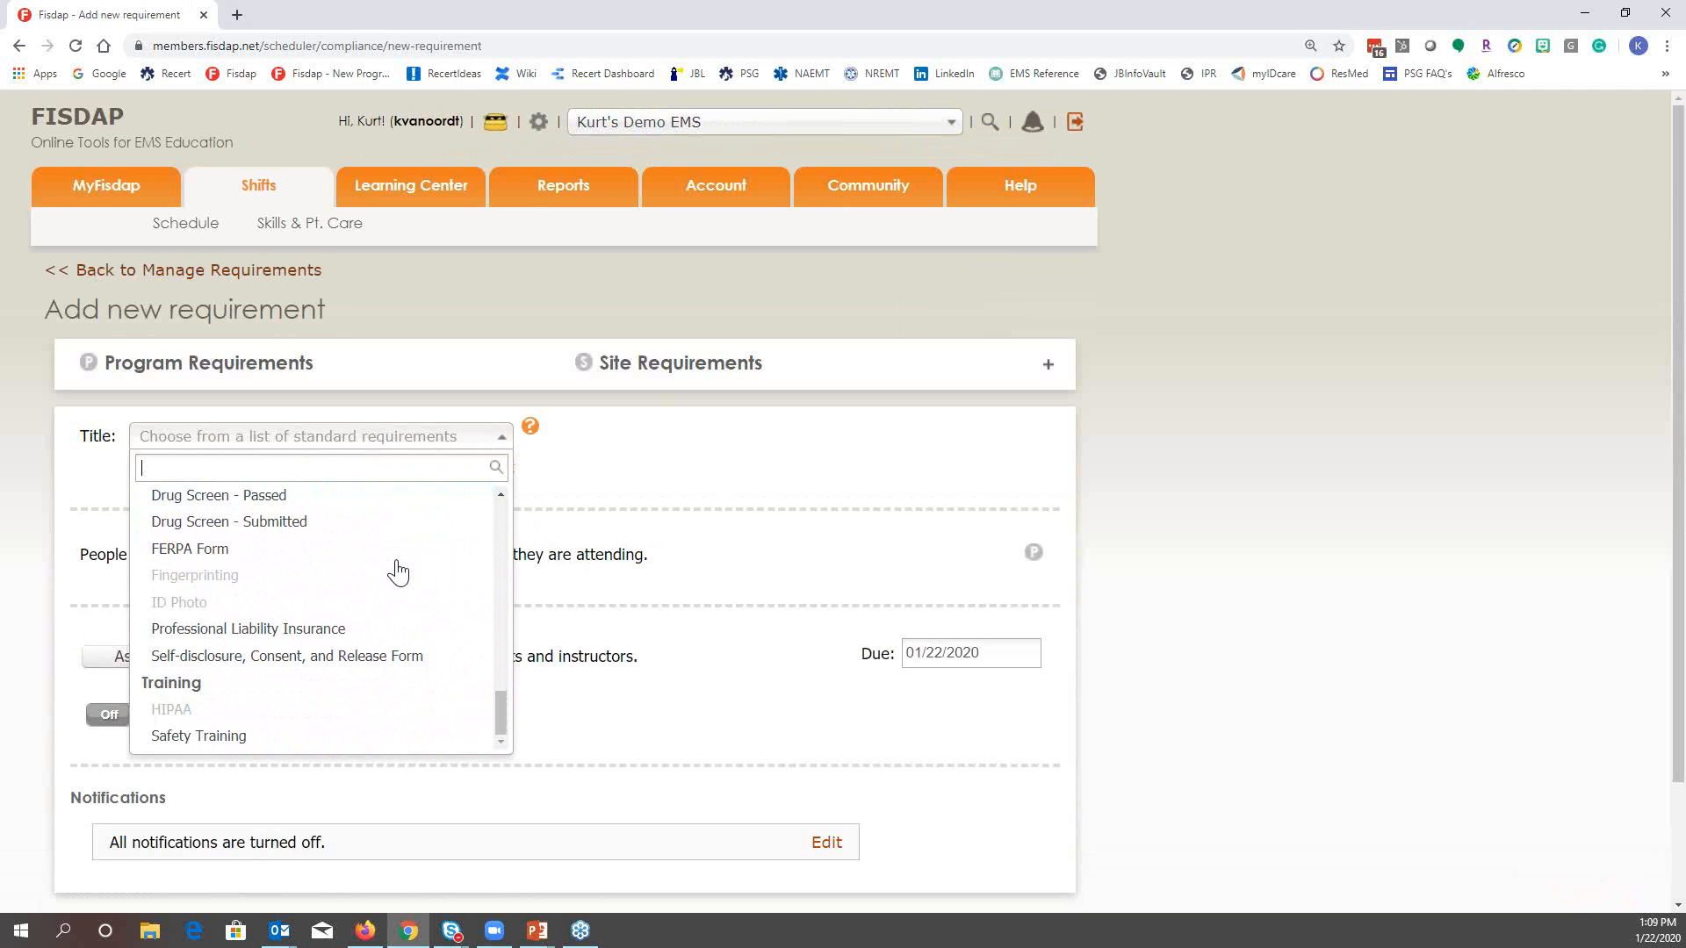
click(562, 502)
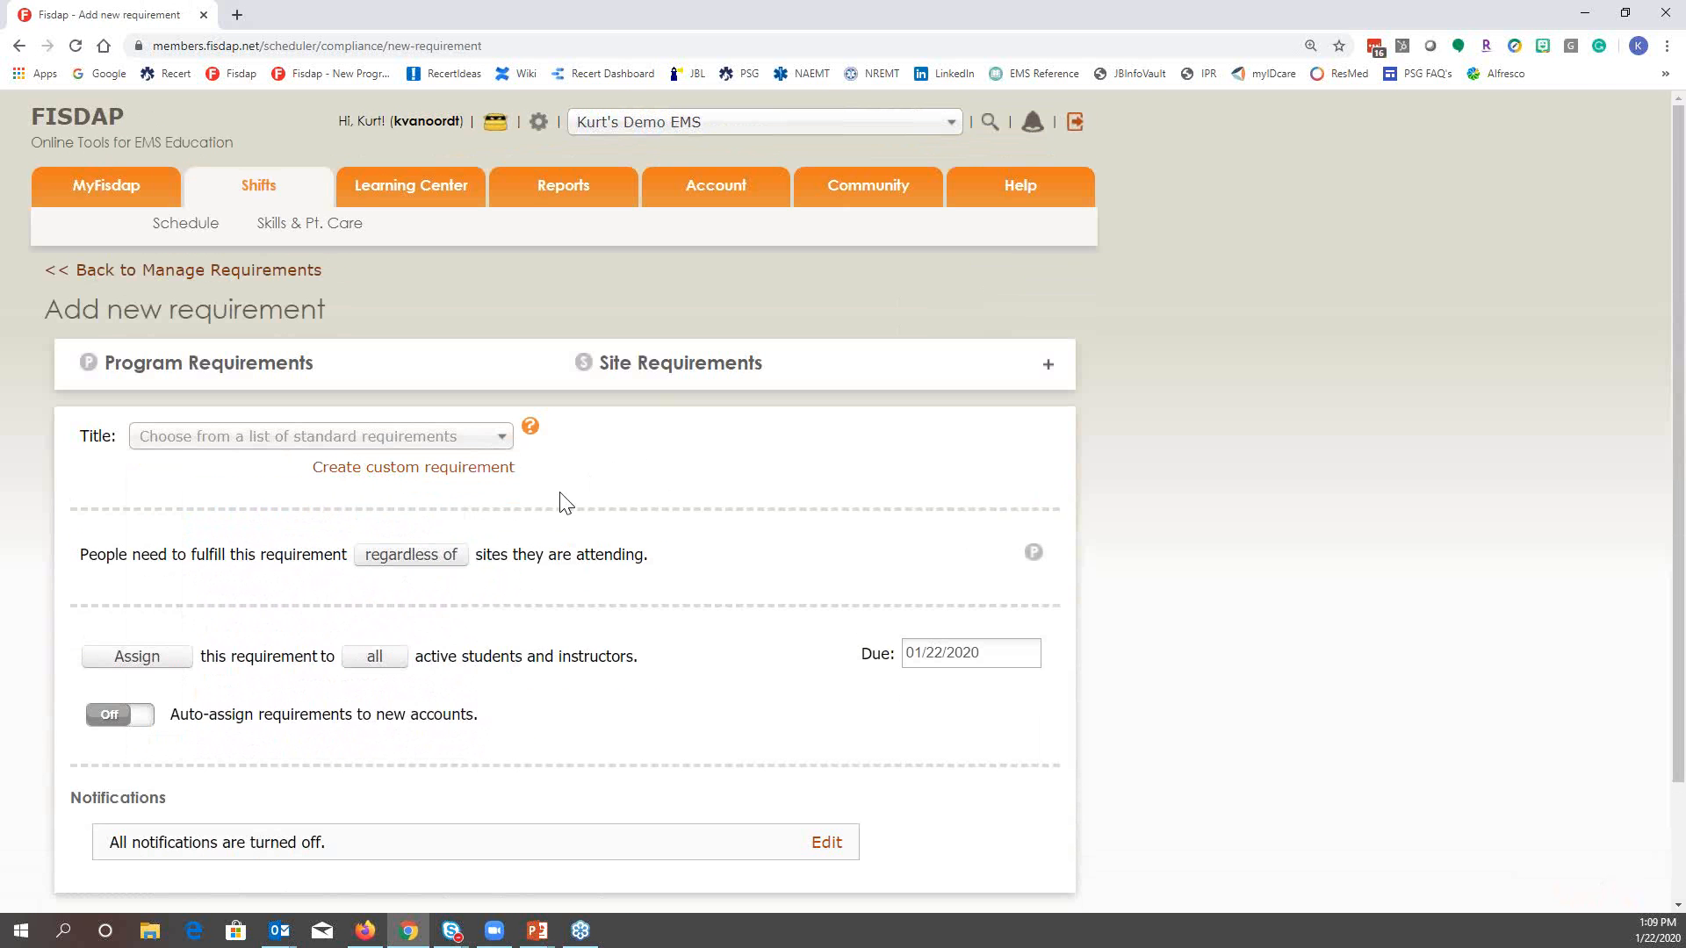
Switch to a custom requirement, enter a sample title for it and expand the explanations of program and site requirements
click(446, 471)
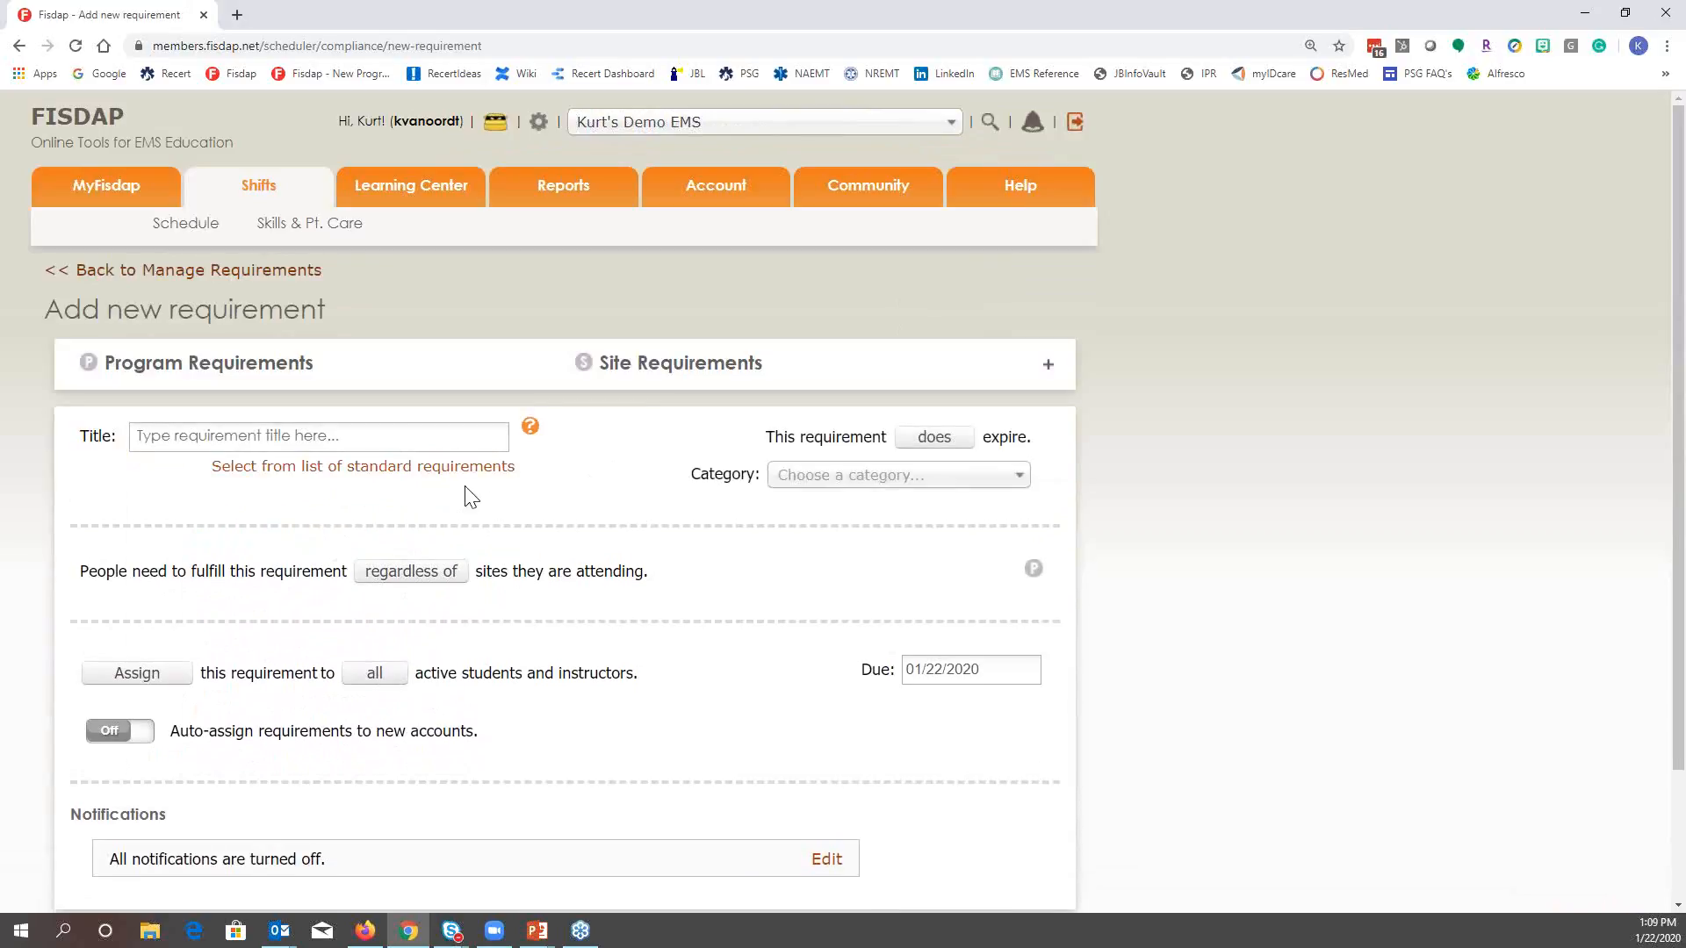
click(377, 437)
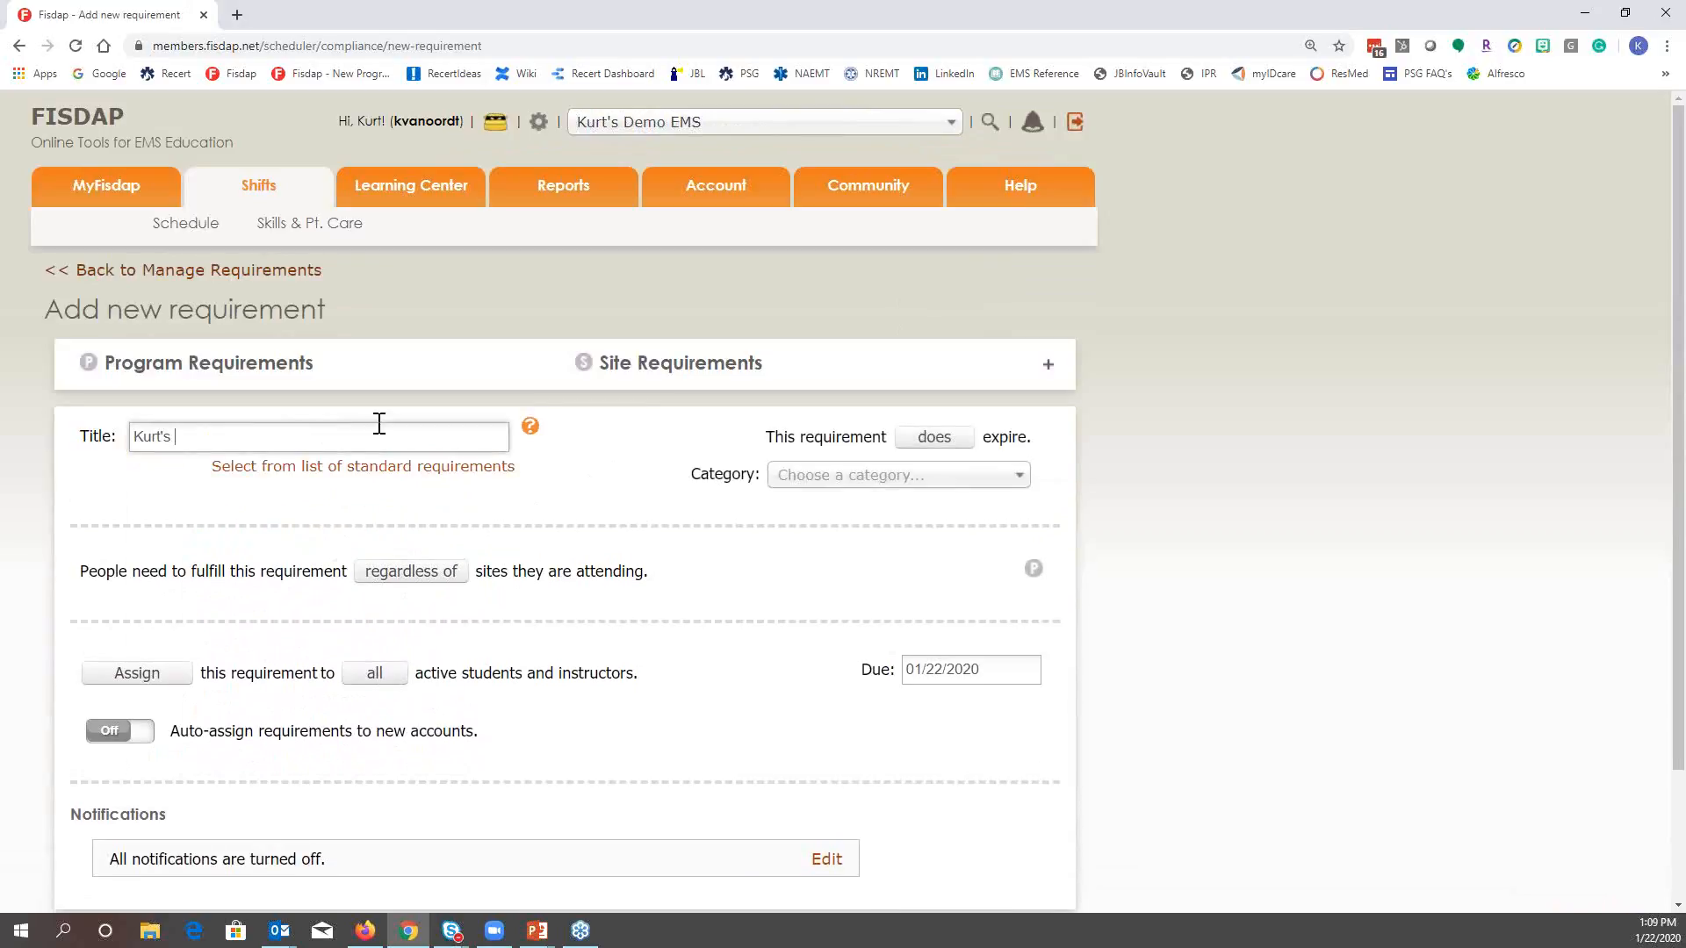
text(Kurt's Requirment)
click(458, 363)
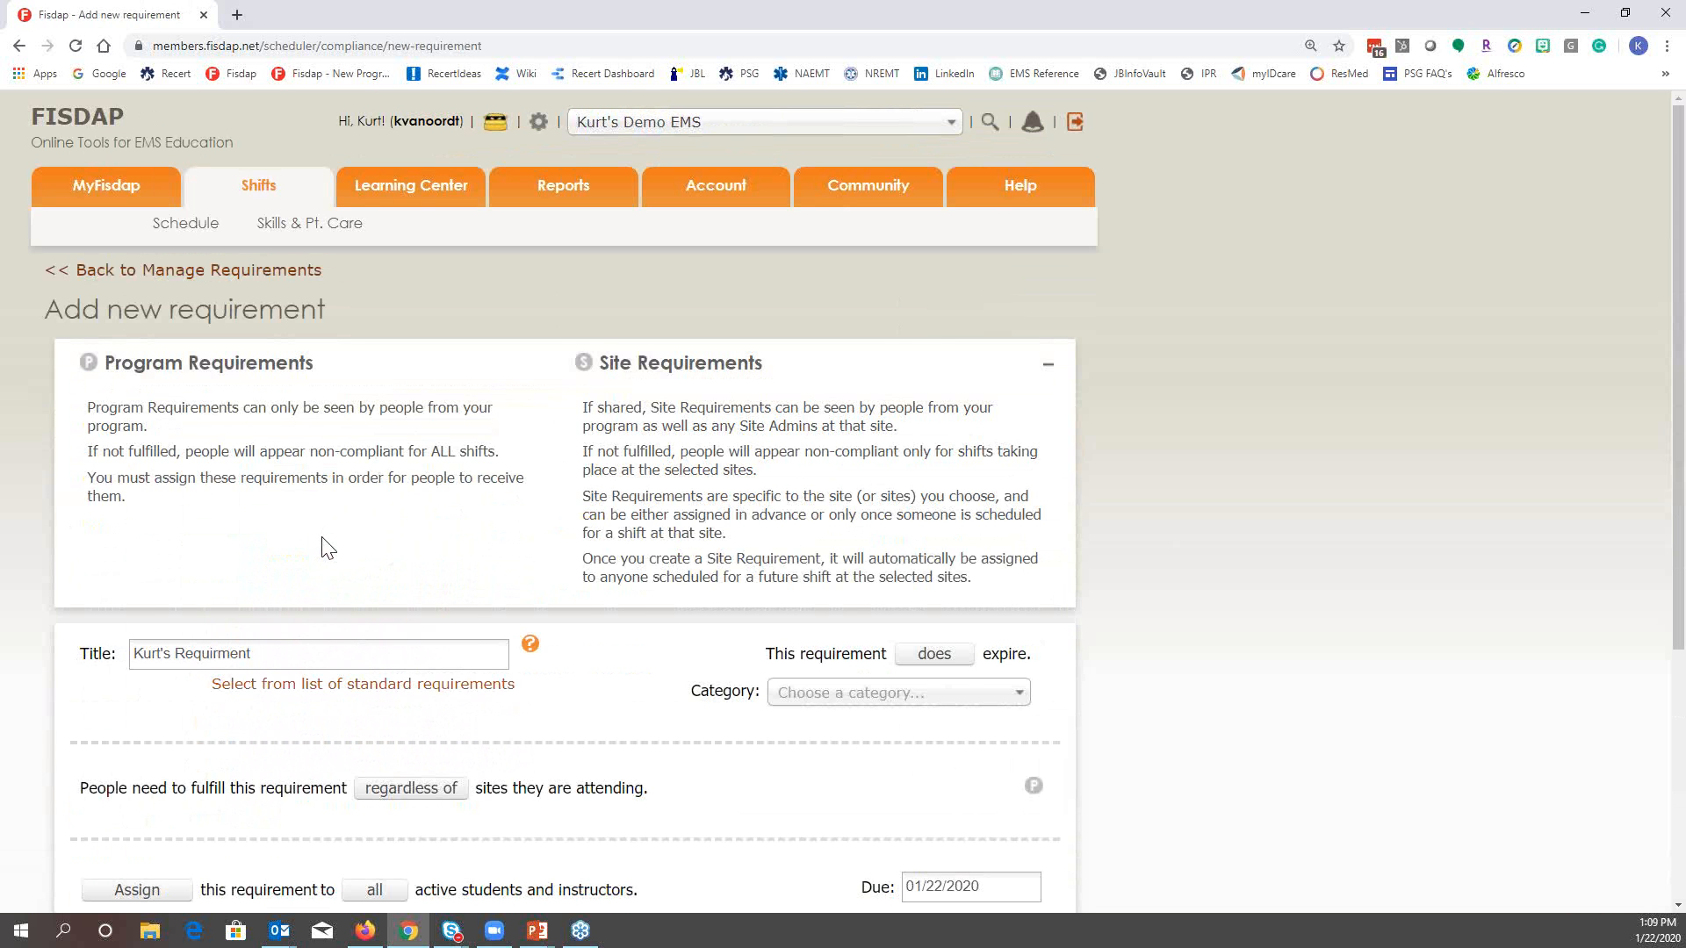
Show the custom requirement's category choices, then switch its expiry setting to "does not" and back to "does"
scroll(289, 554, down, 4)
click(905, 342)
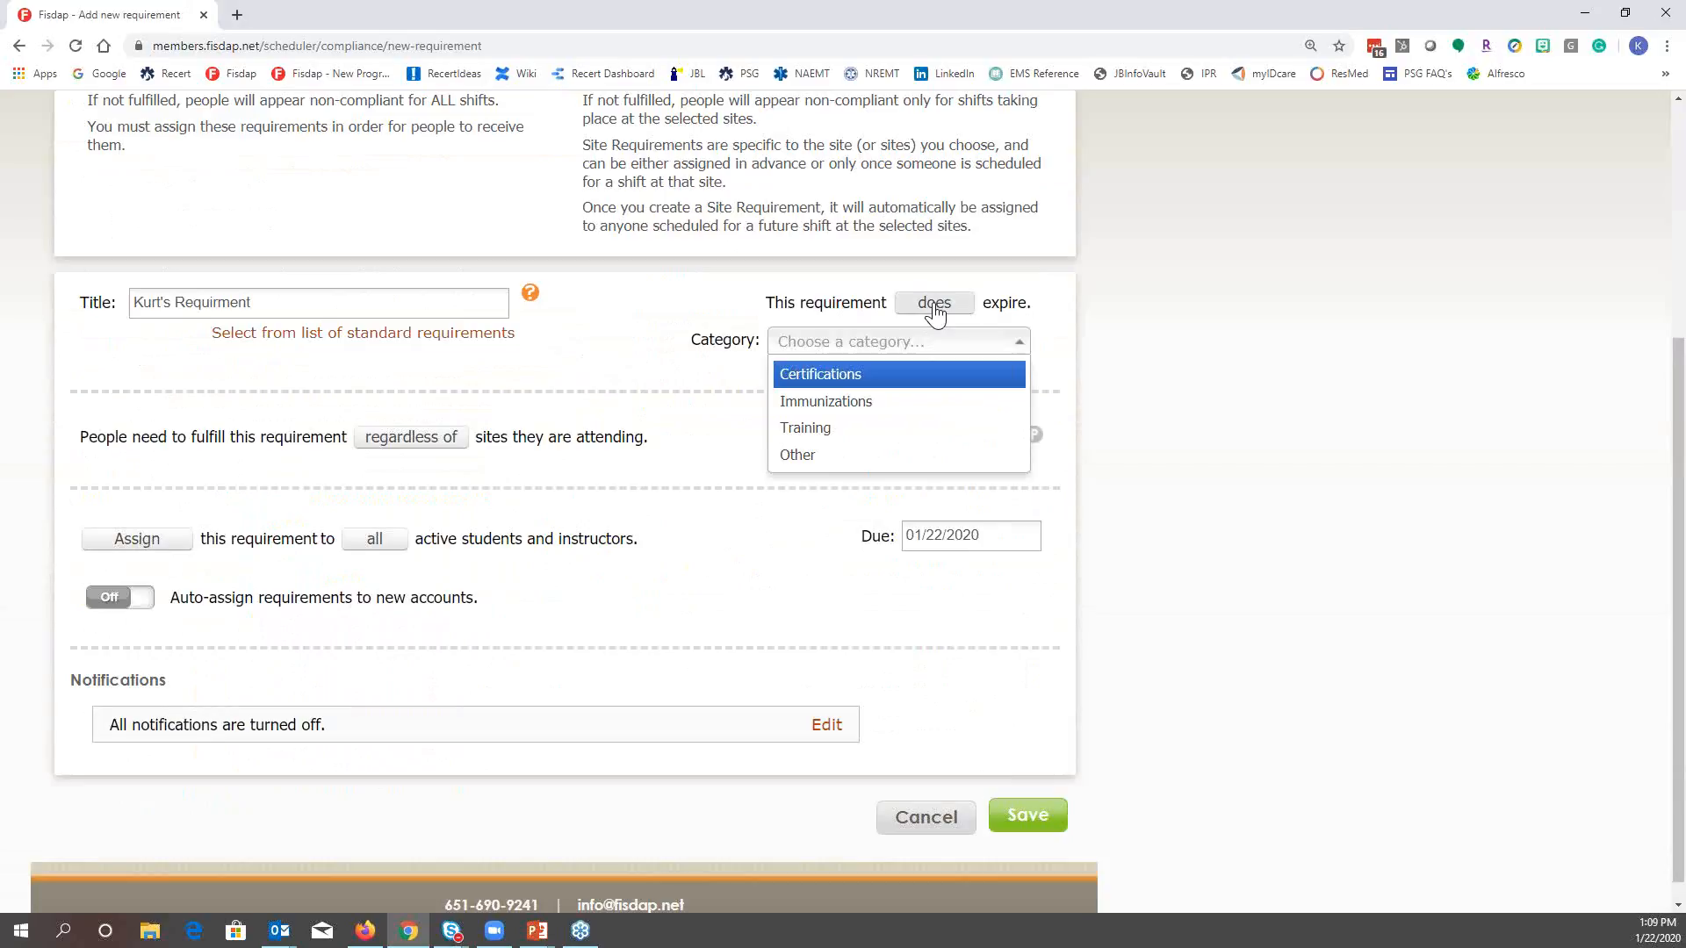
click(935, 311)
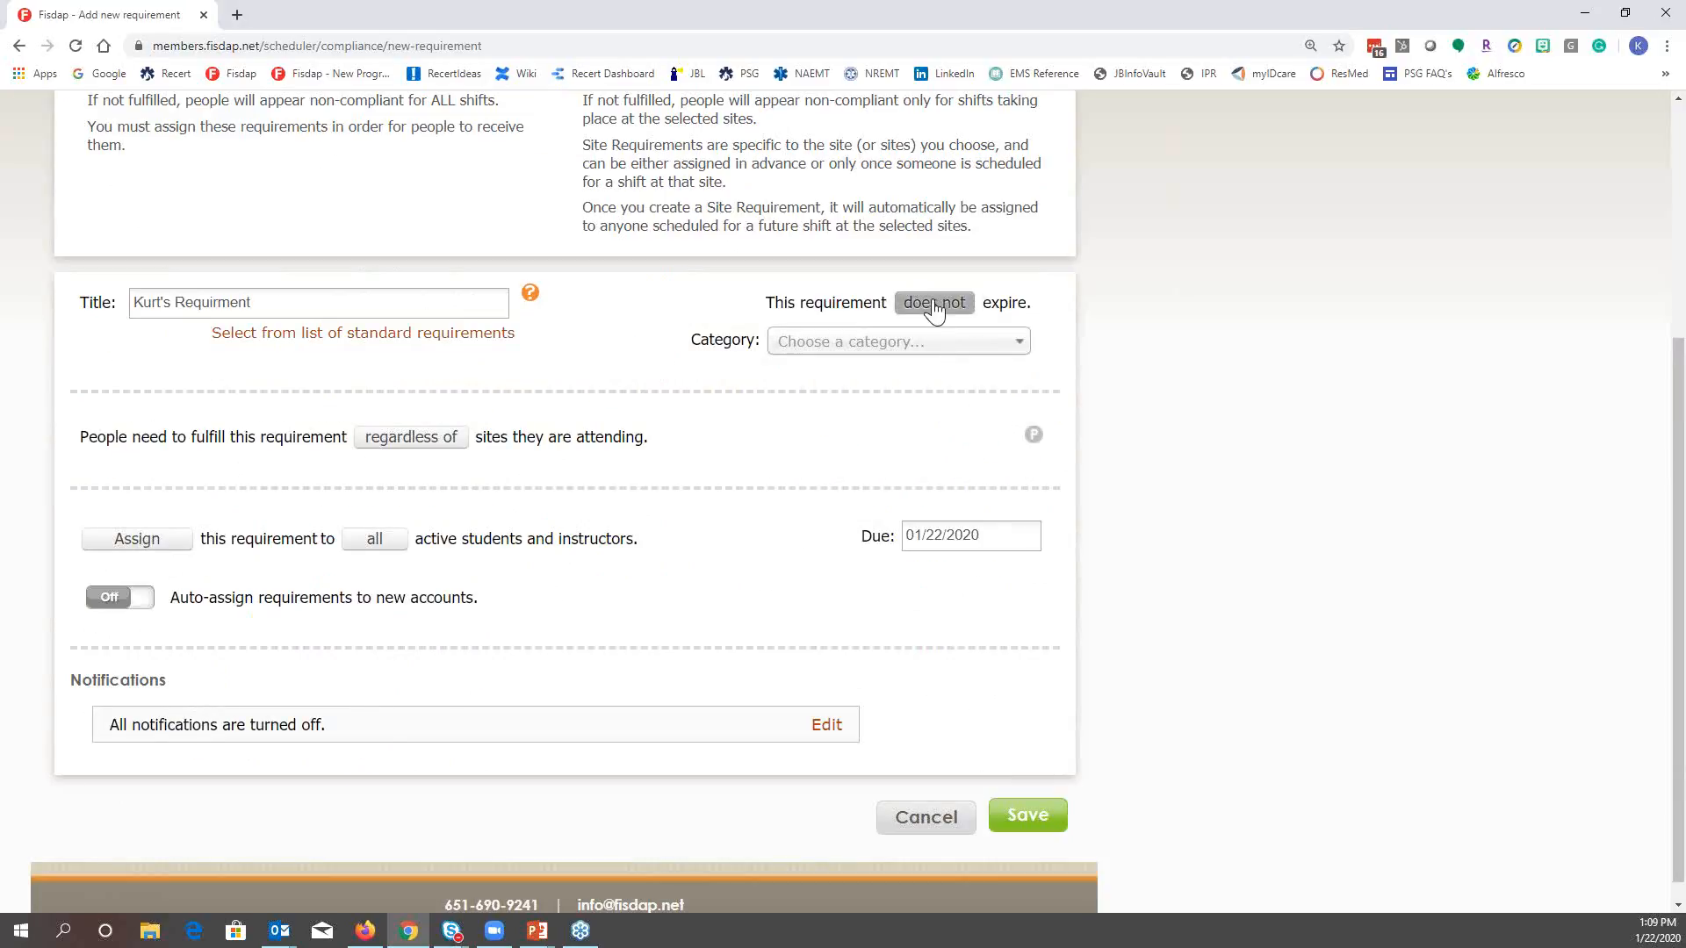
click(935, 308)
scroll(569, 389, up, 4)
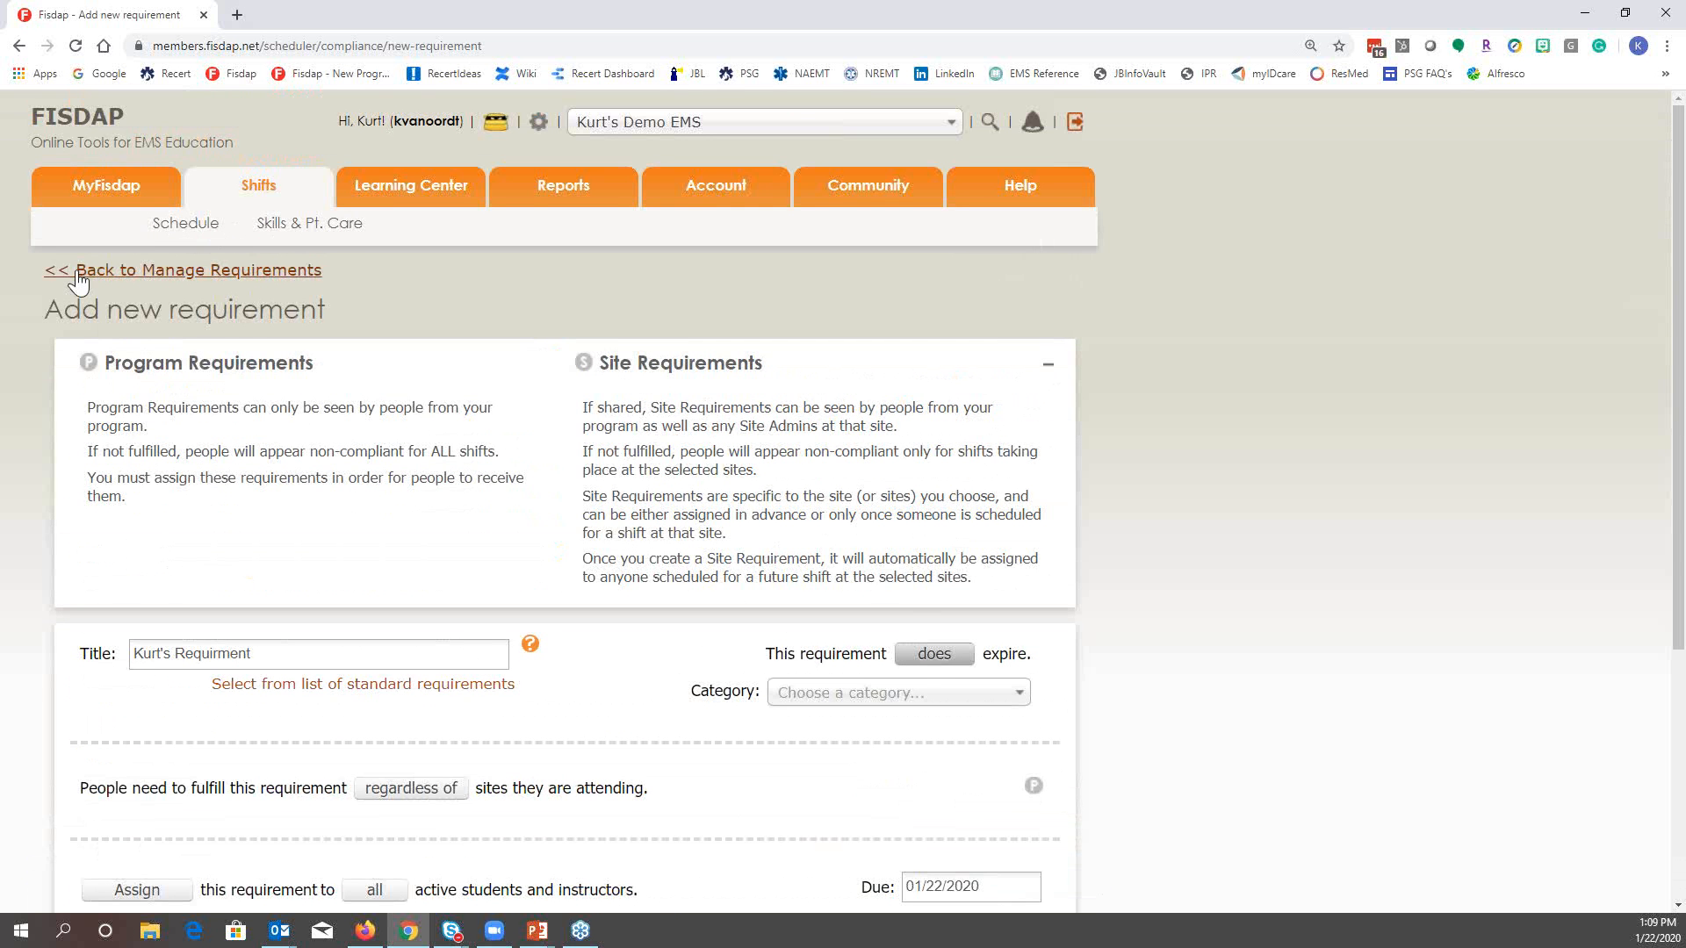
Return to Manage Requirements without saving and review the default notification and auto-assign settings in the Compliance Settings
click(78, 274)
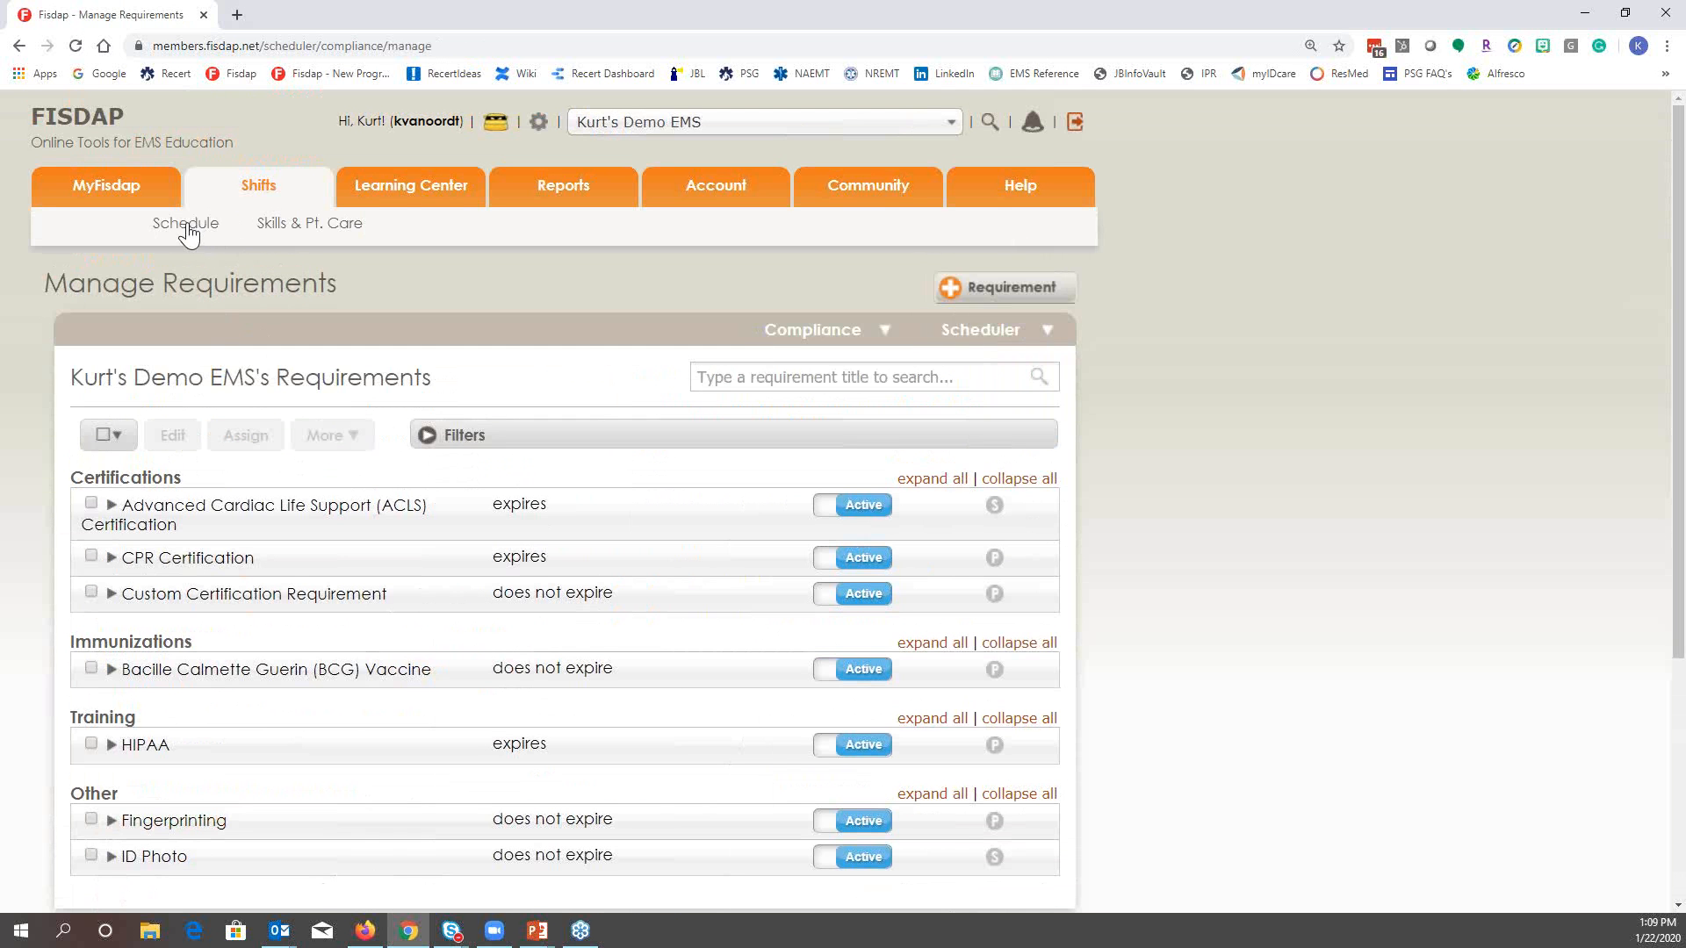
mouse_move(854, 333)
click(823, 363)
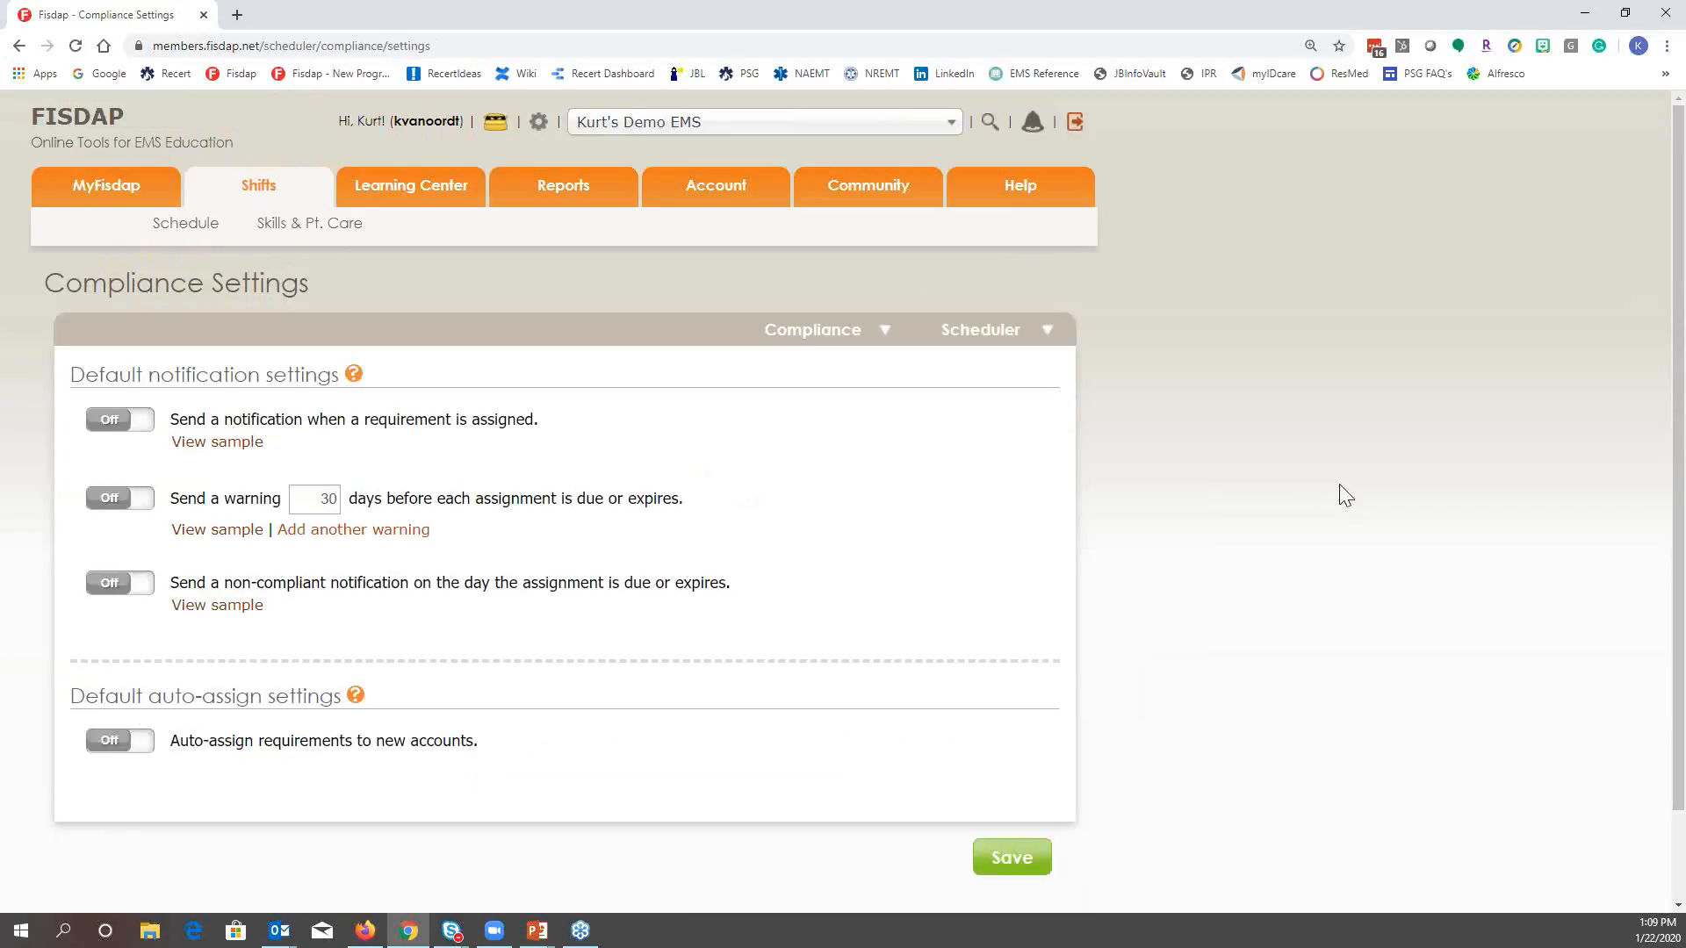
scroll(1346, 496, down, 2)
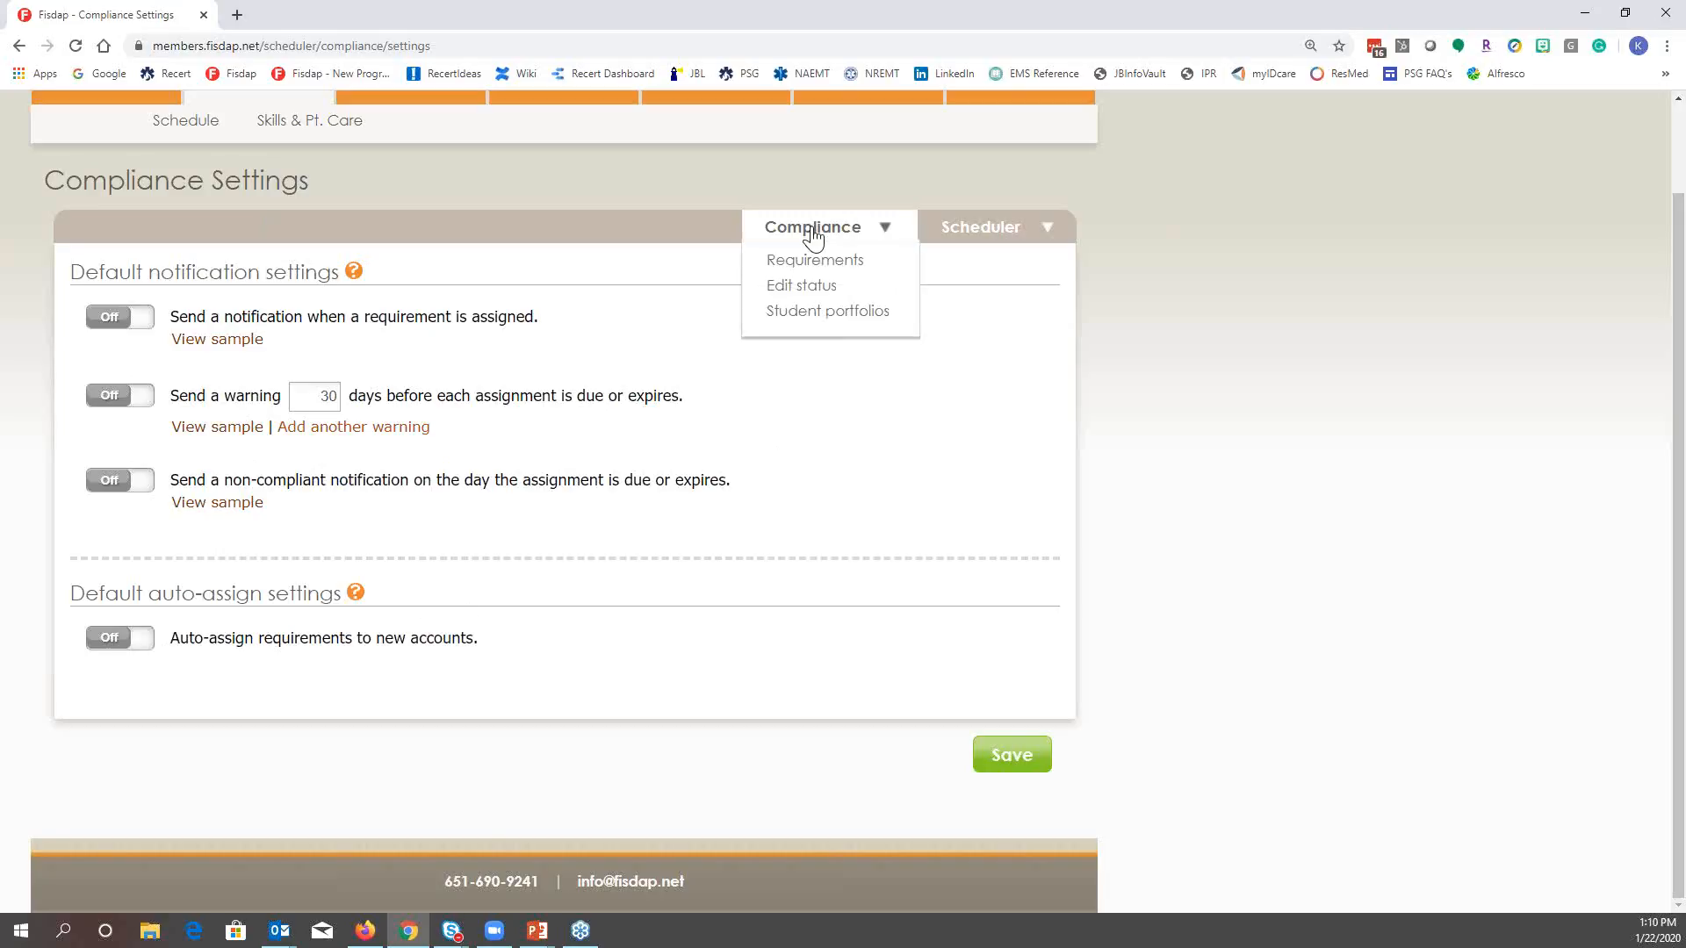
scroll(549, 220, up, 2)
Look over the January 2020 shifts in the scheduler and open the Edit Compliance Status page
click(182, 231)
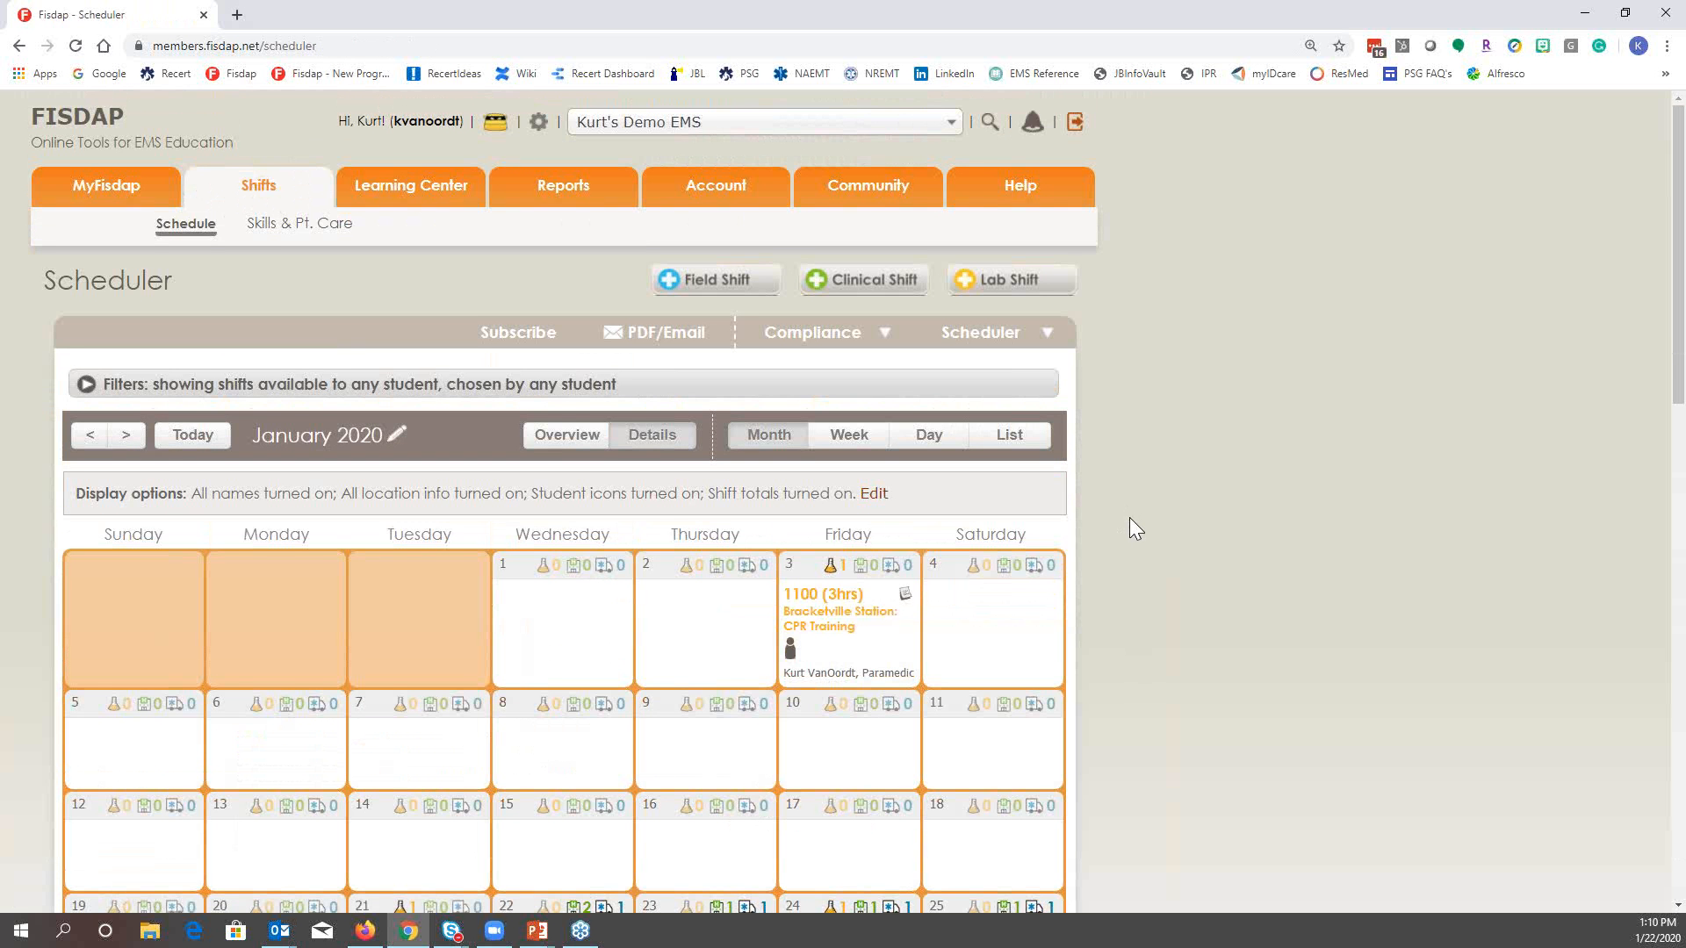
scroll(1129, 527, down, 4)
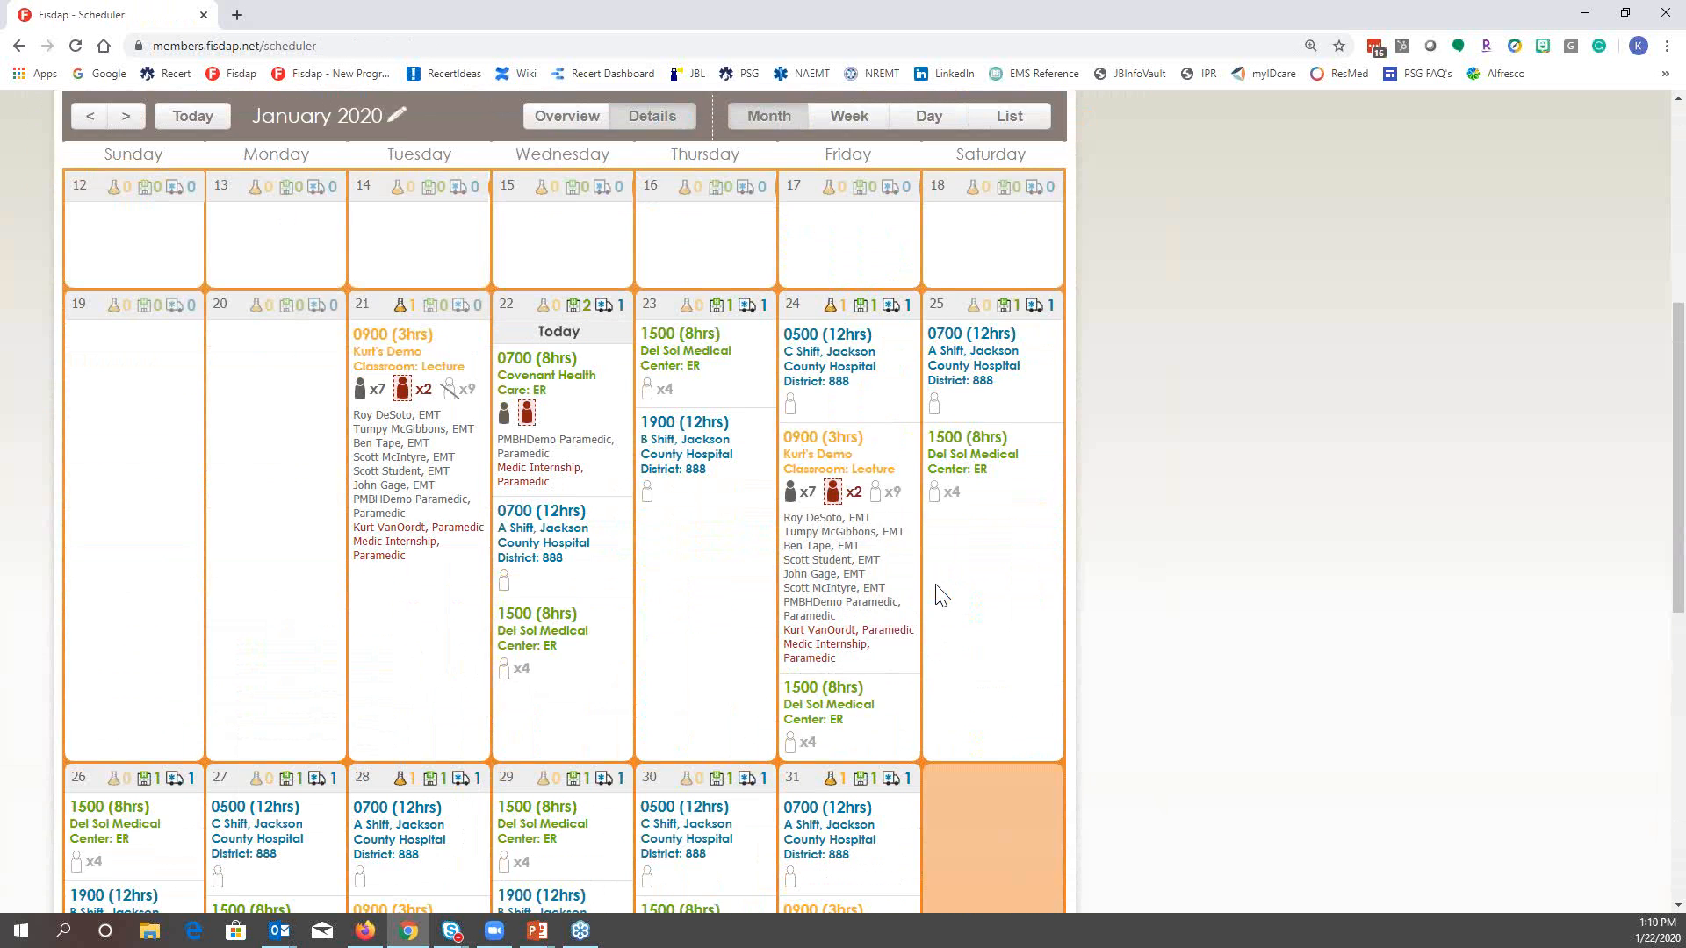
scroll(913, 530, up, 3)
click(860, 244)
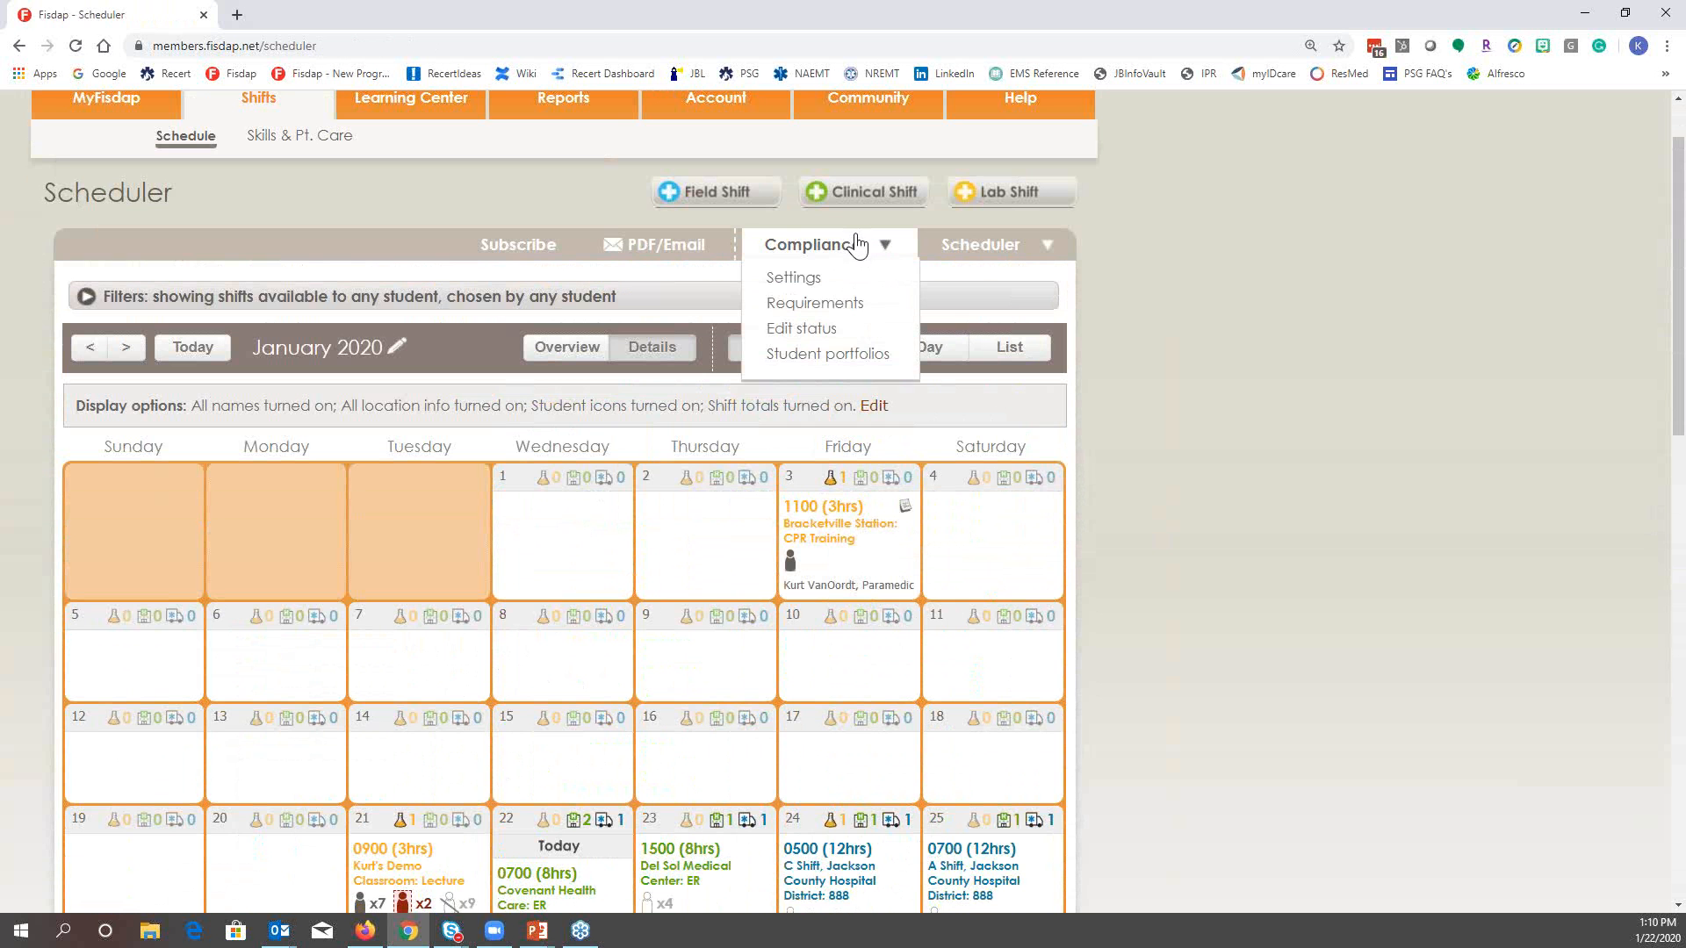
click(782, 328)
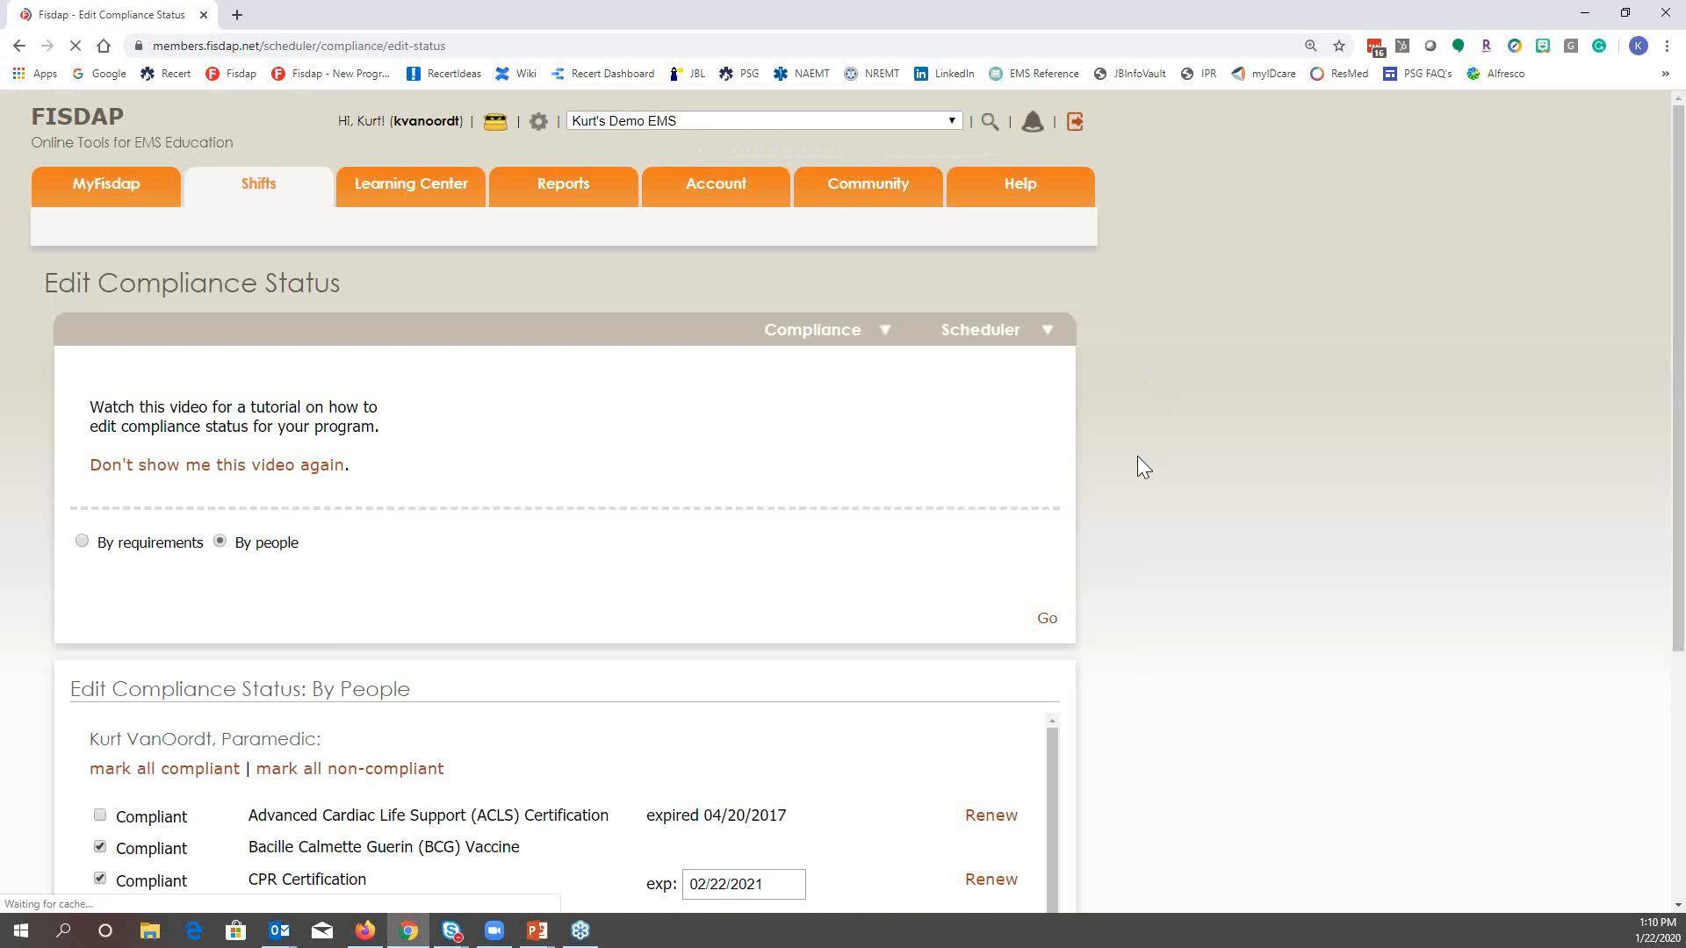
Add the demo EMT to the selected people, load their compliance statuses and mark the paramedic's ID Photo requirement compliant
scroll(1161, 531, down, 3)
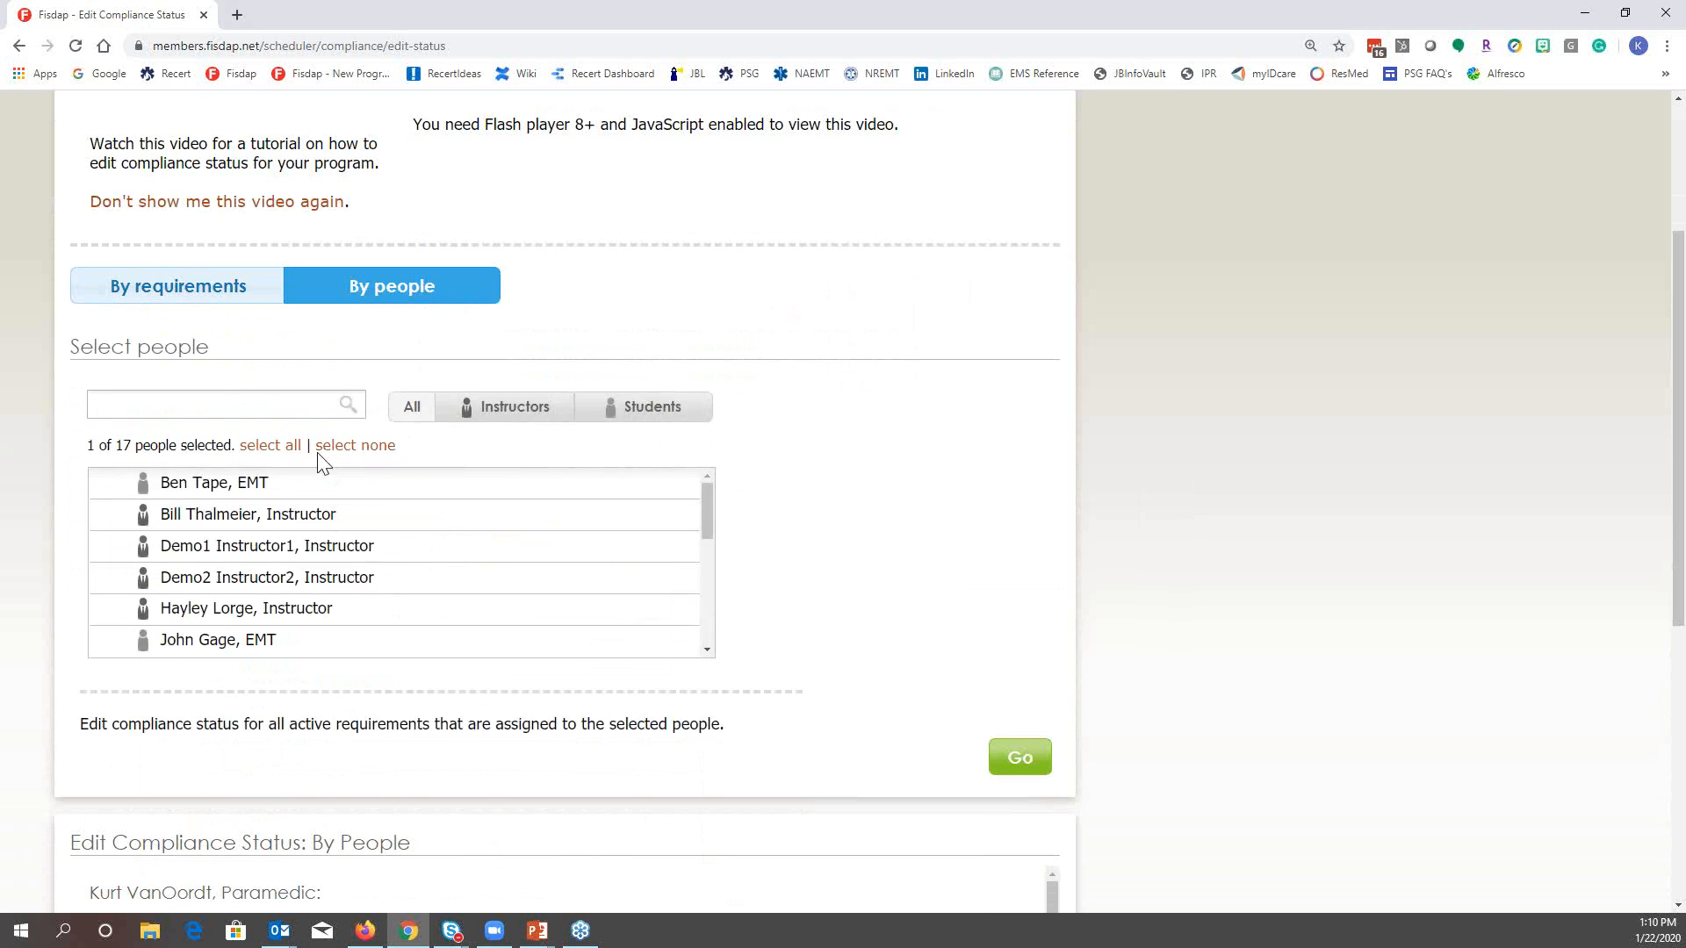
scroll(282, 557, down, 2)
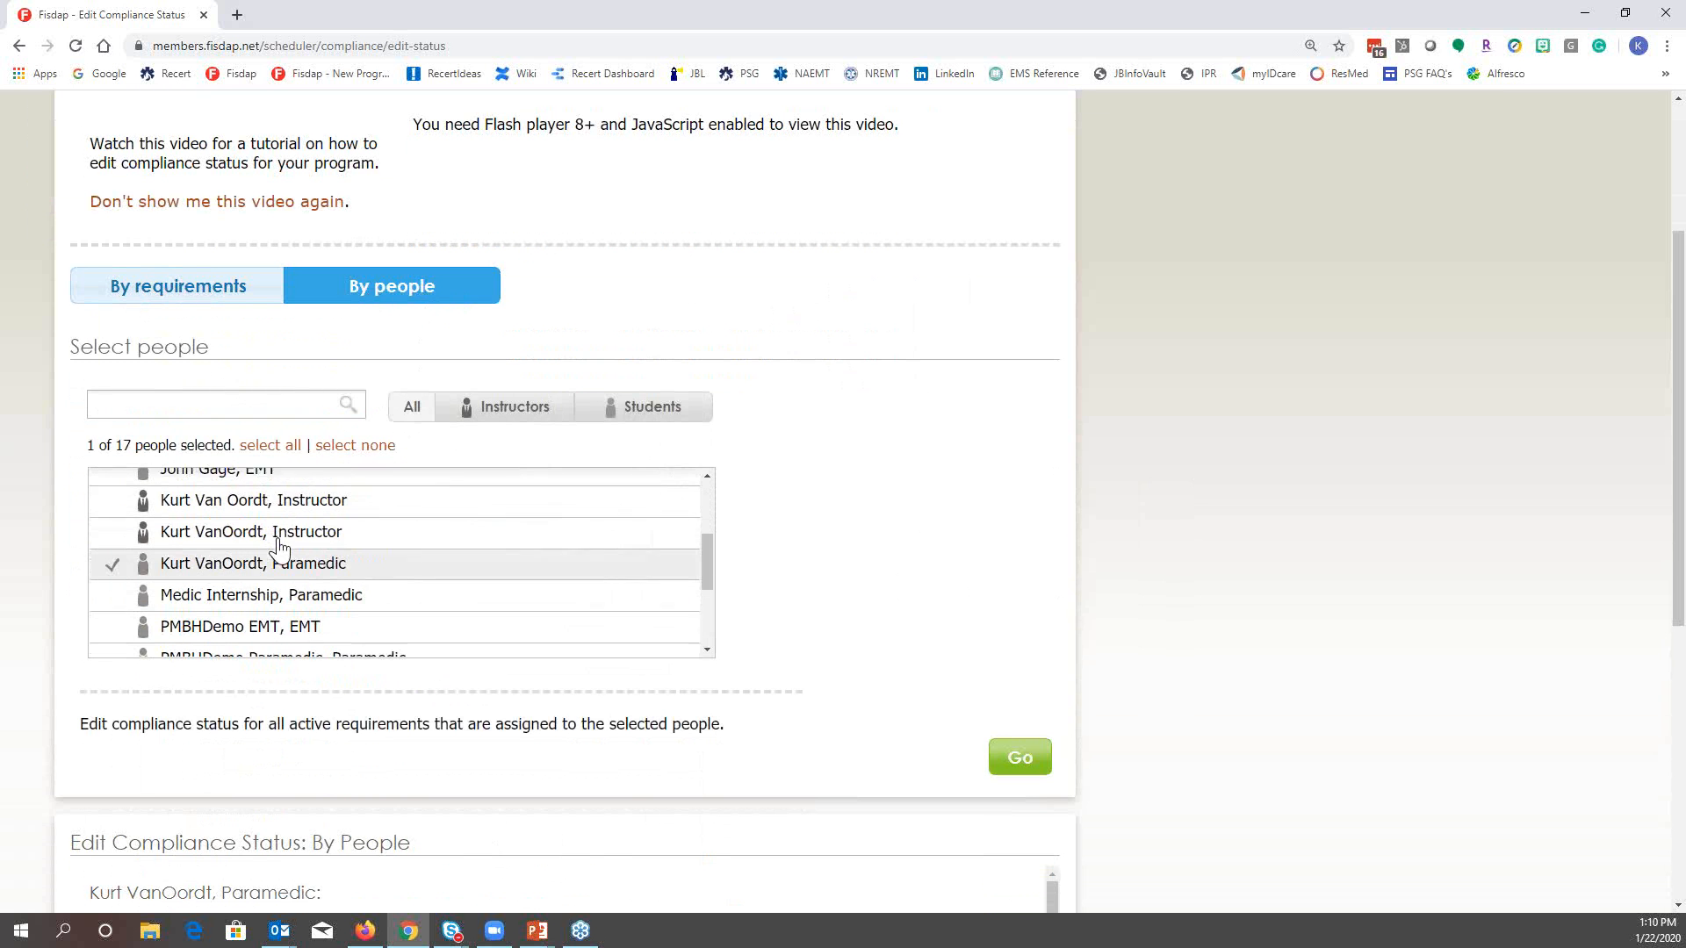
click(217, 630)
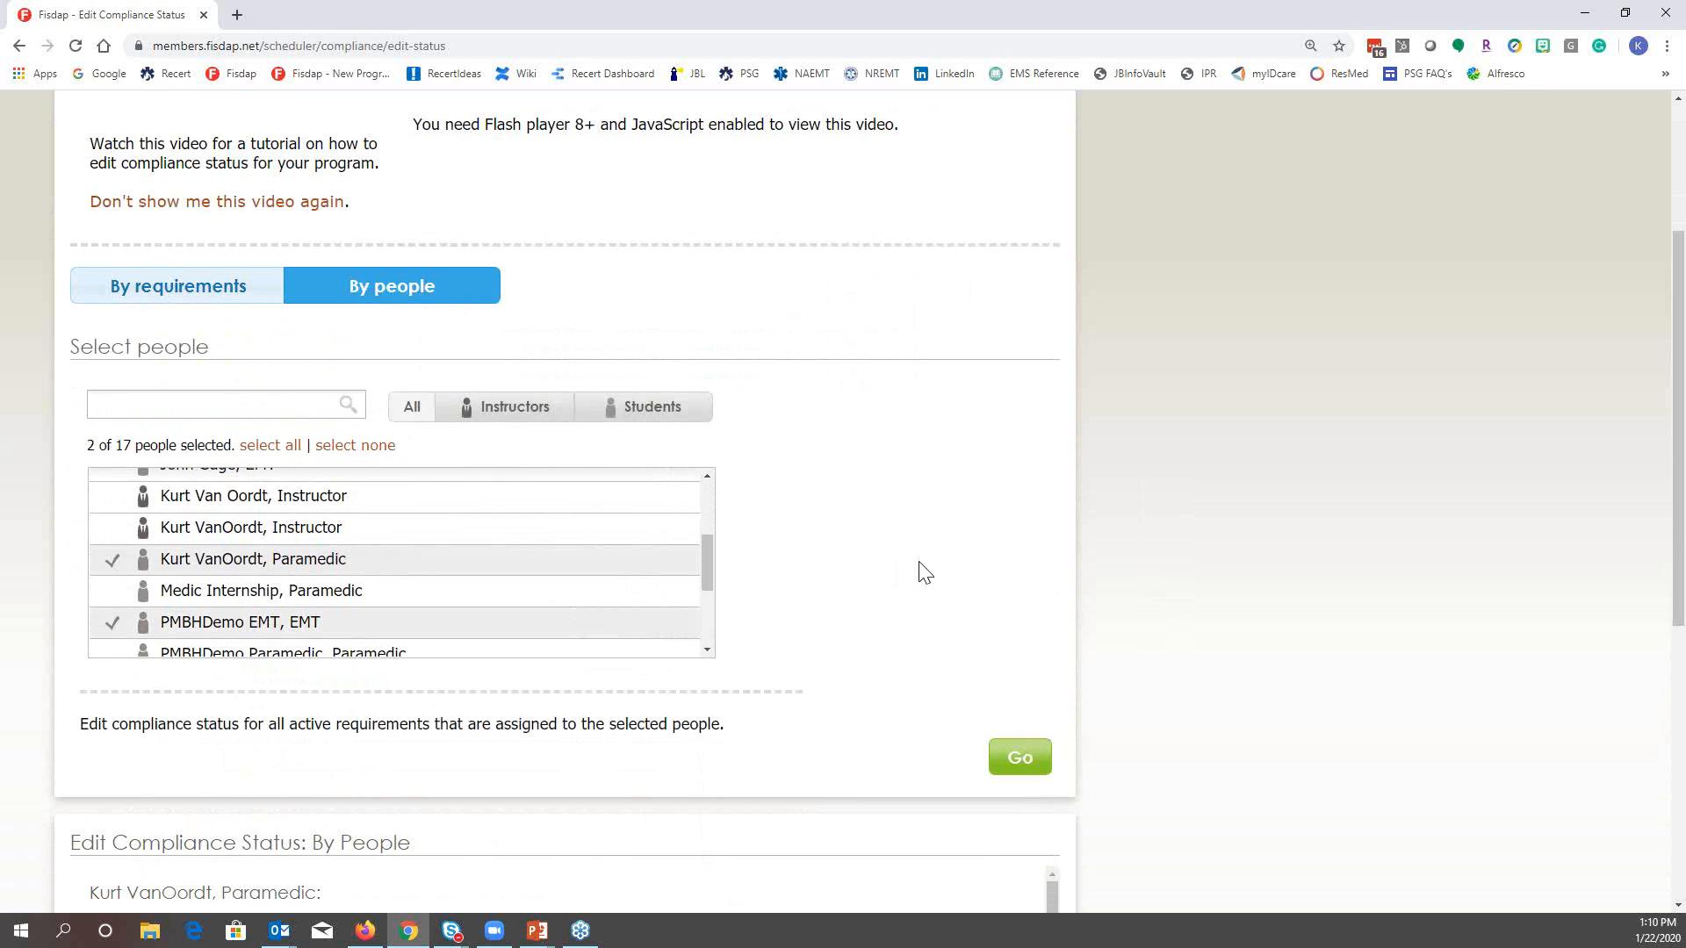
click(1022, 760)
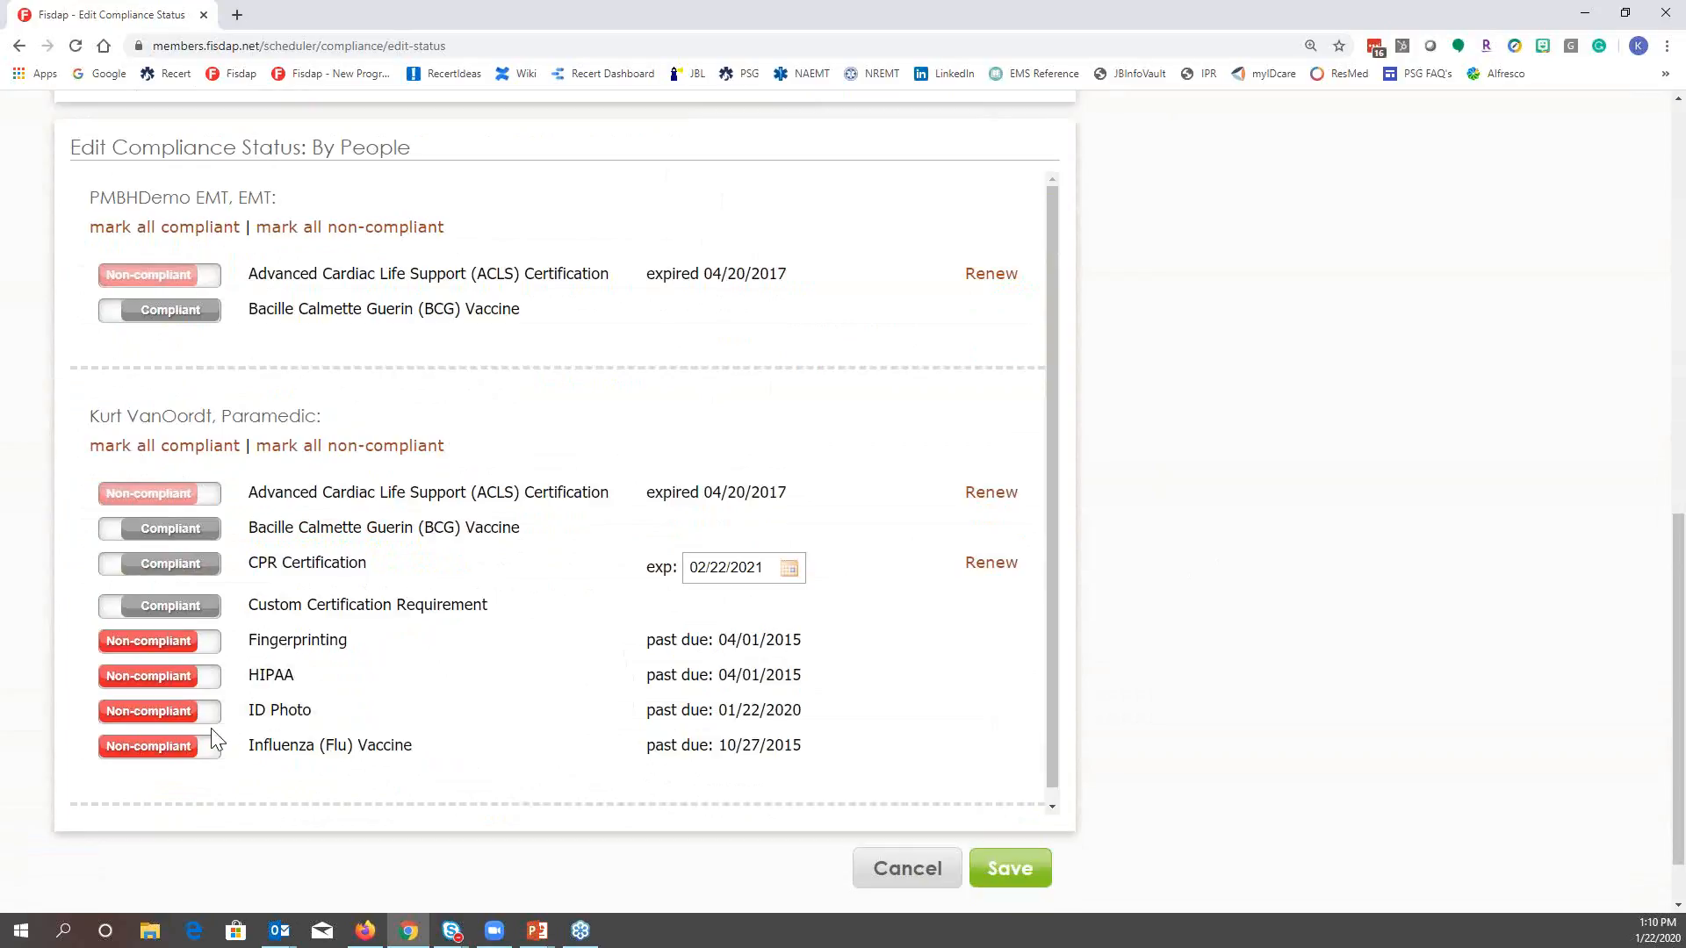
click(154, 715)
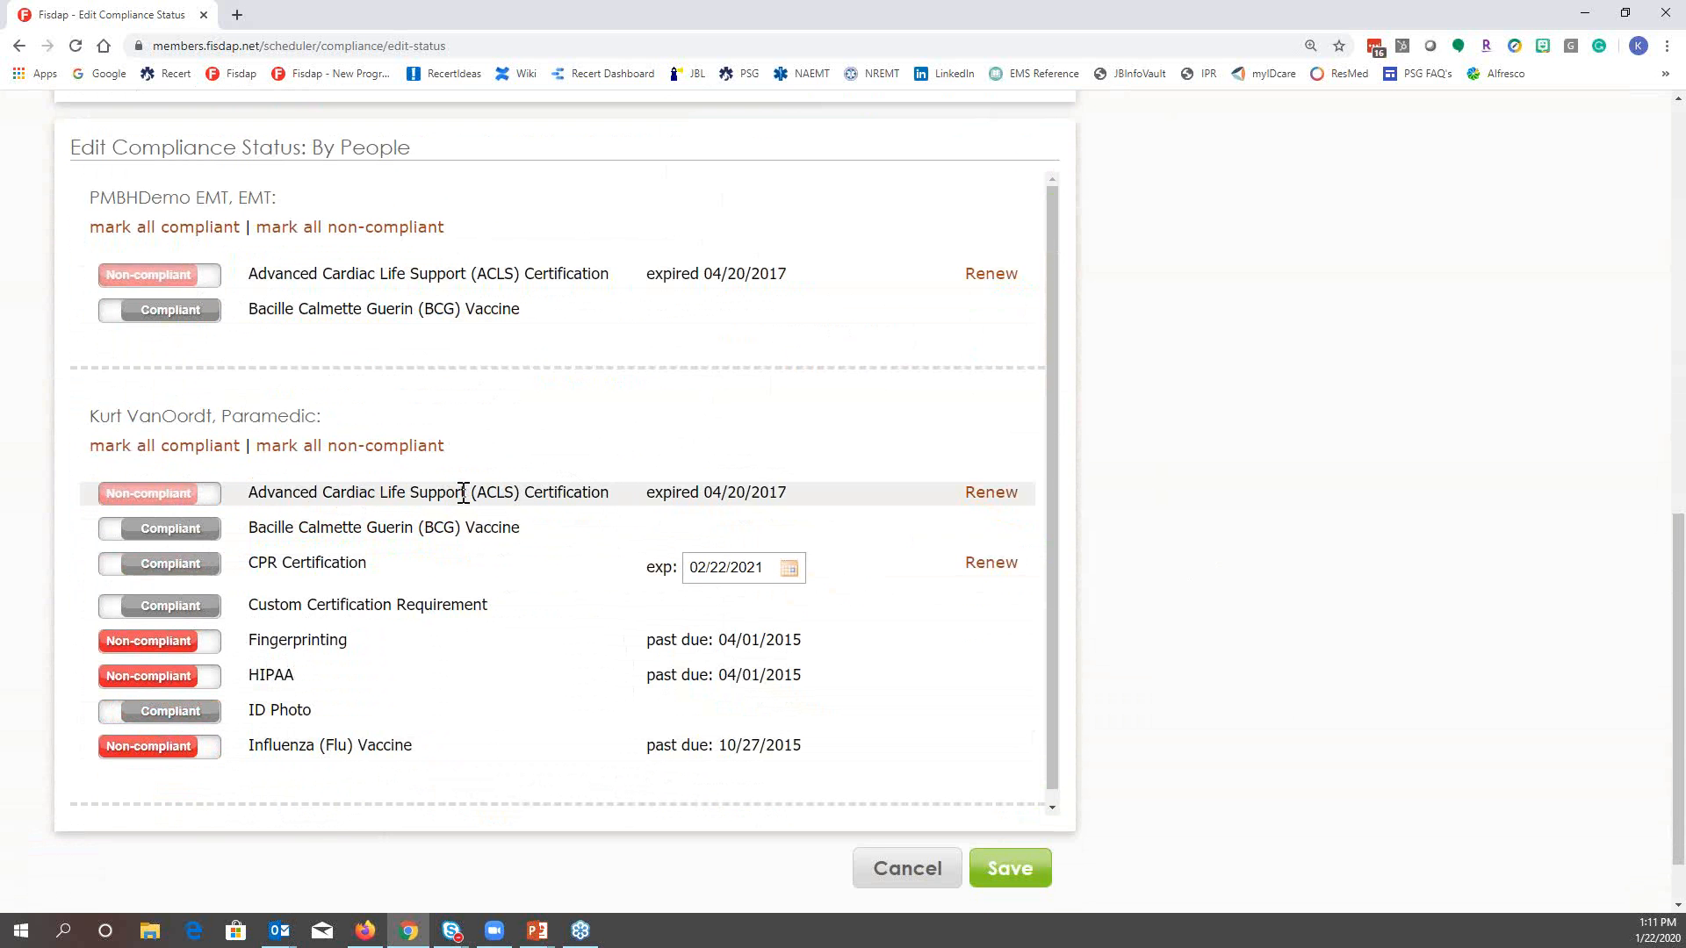
Switch to editing by requirements and deselect the ACLS, BCG Vaccine, CPR, Custom Certification, Fingerprinting and HIPAA requirements
scroll(523, 546, up, 5)
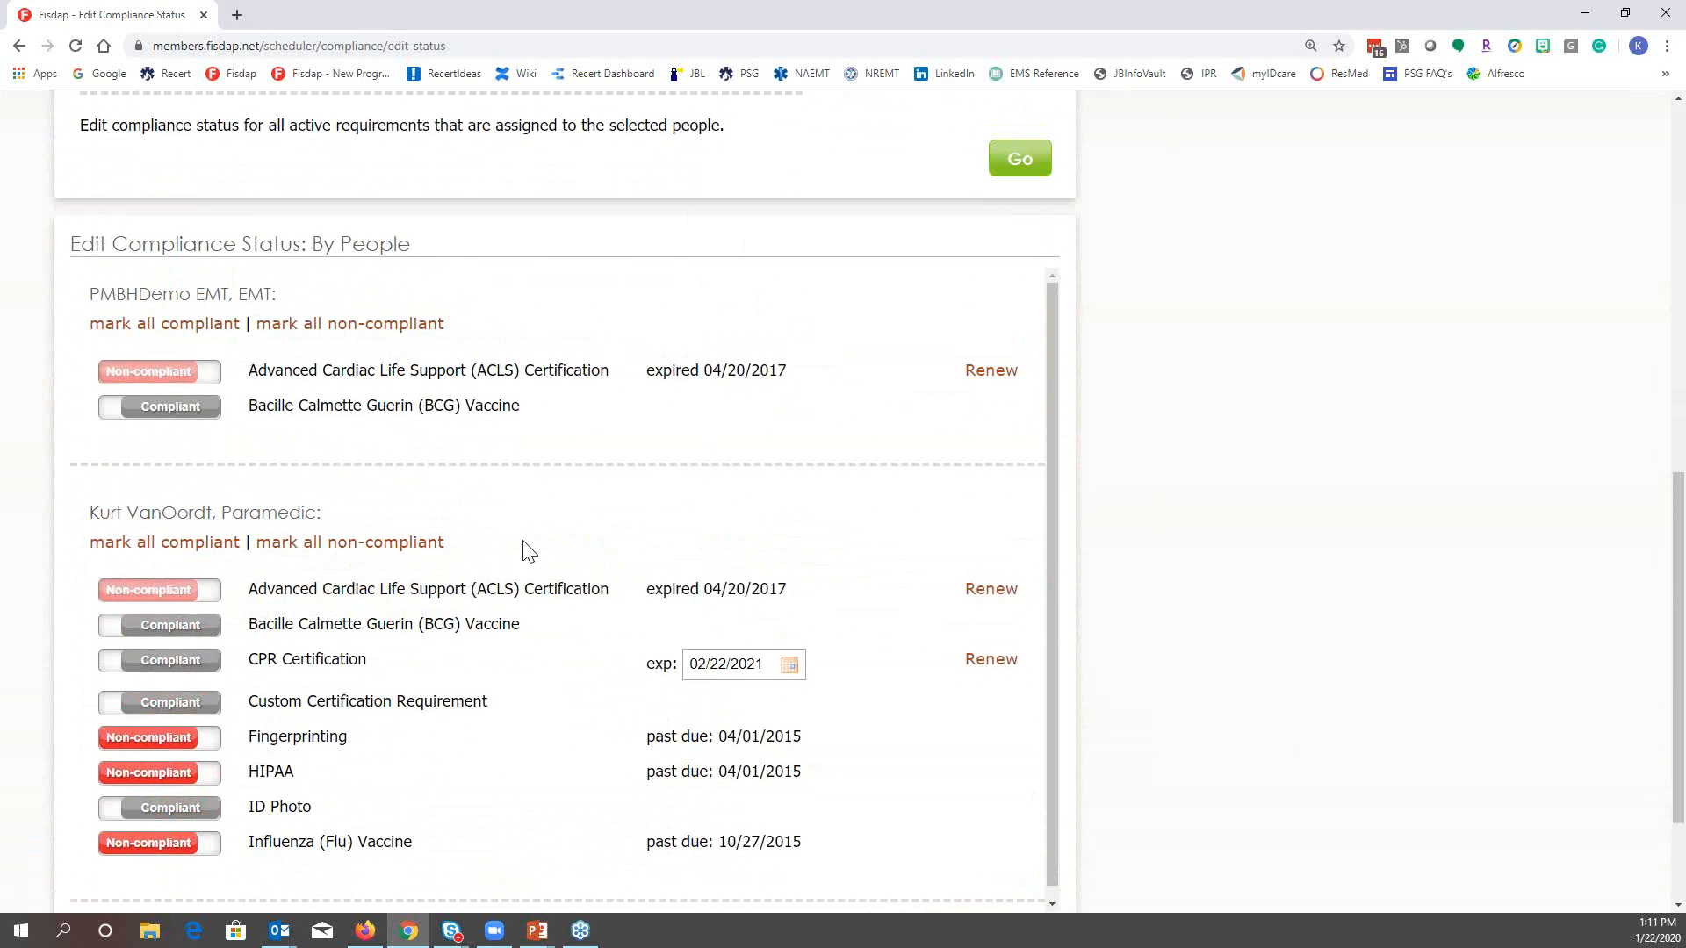
scroll(521, 543, up, 3)
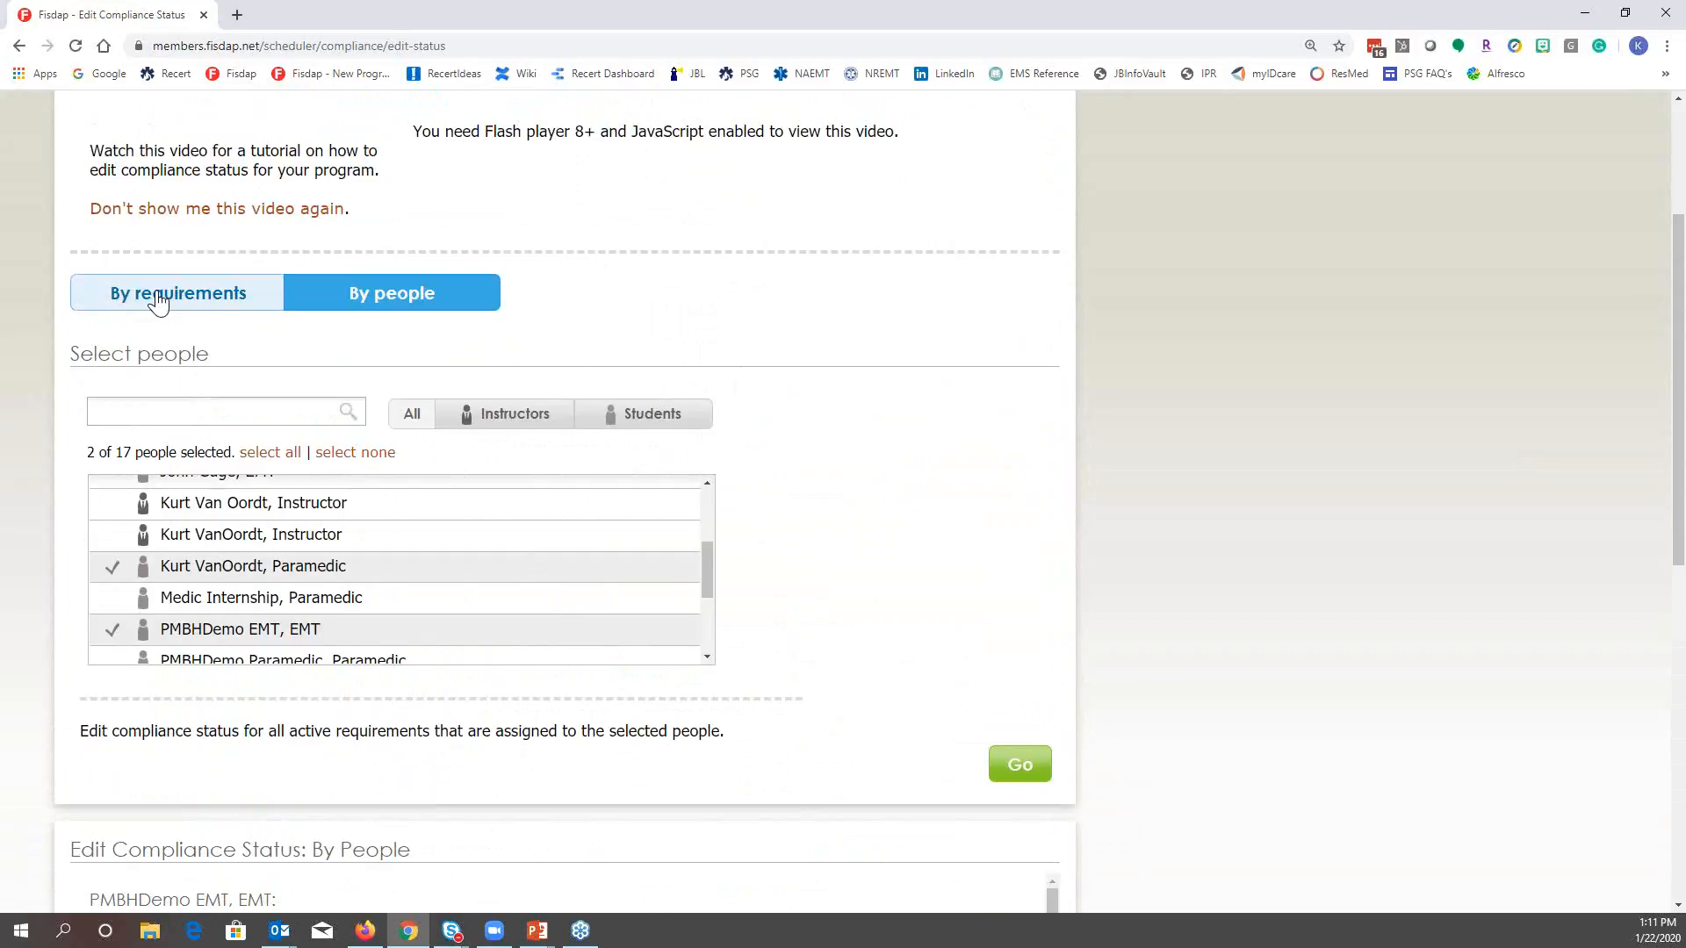
click(158, 298)
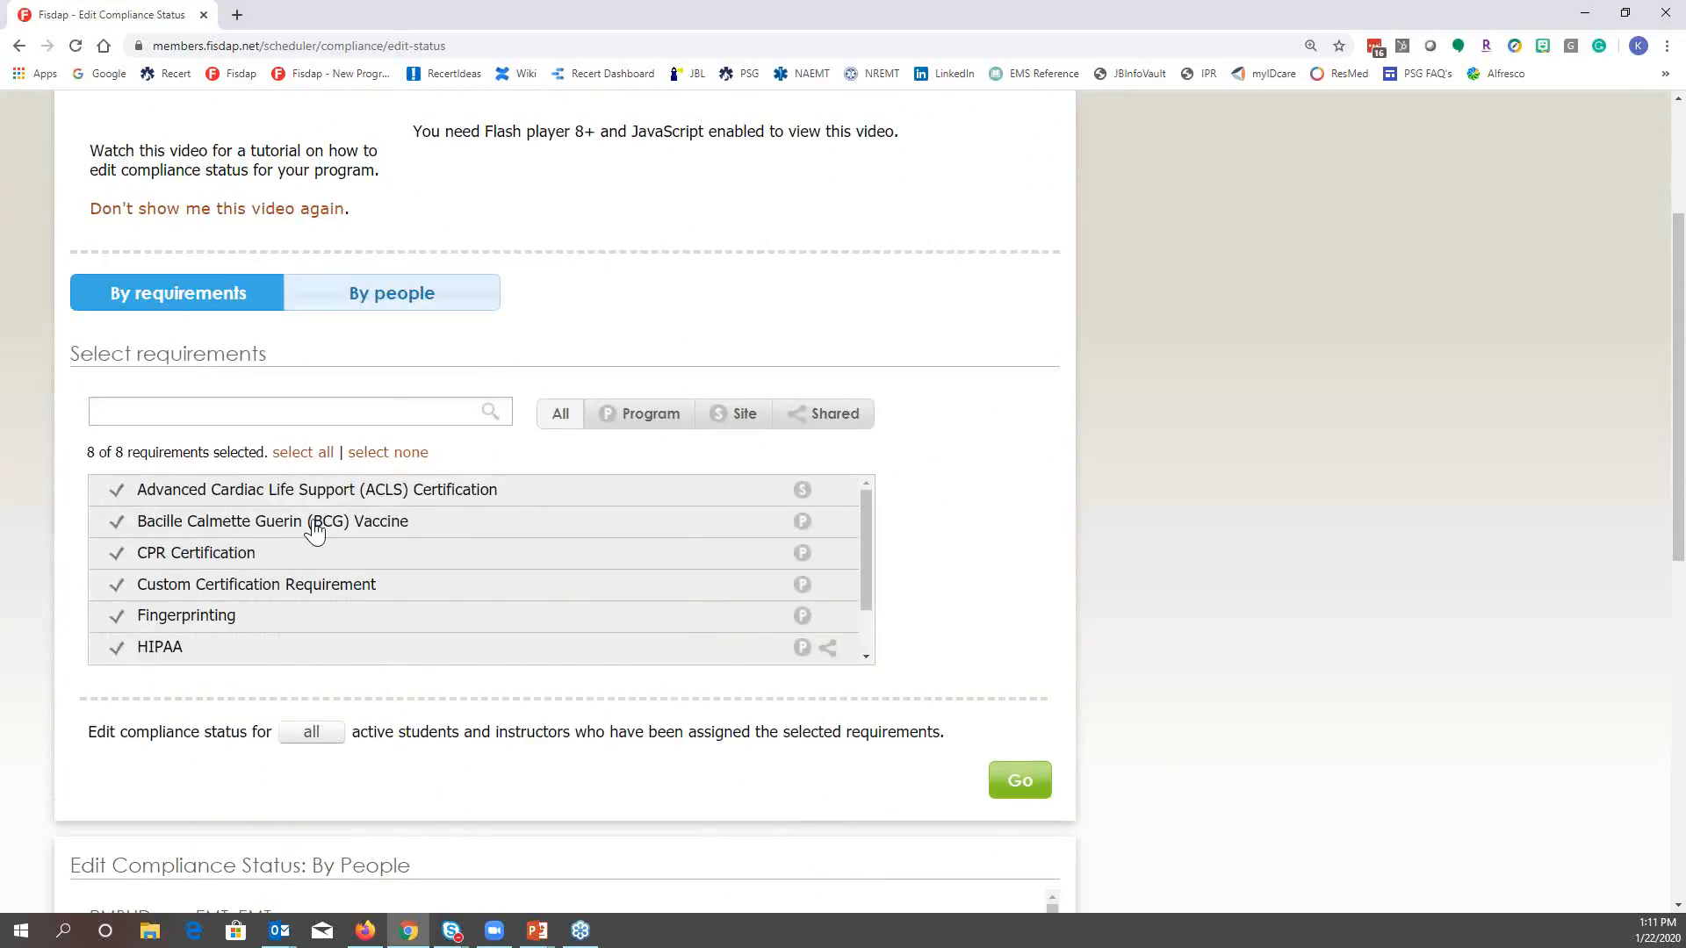
click(415, 494)
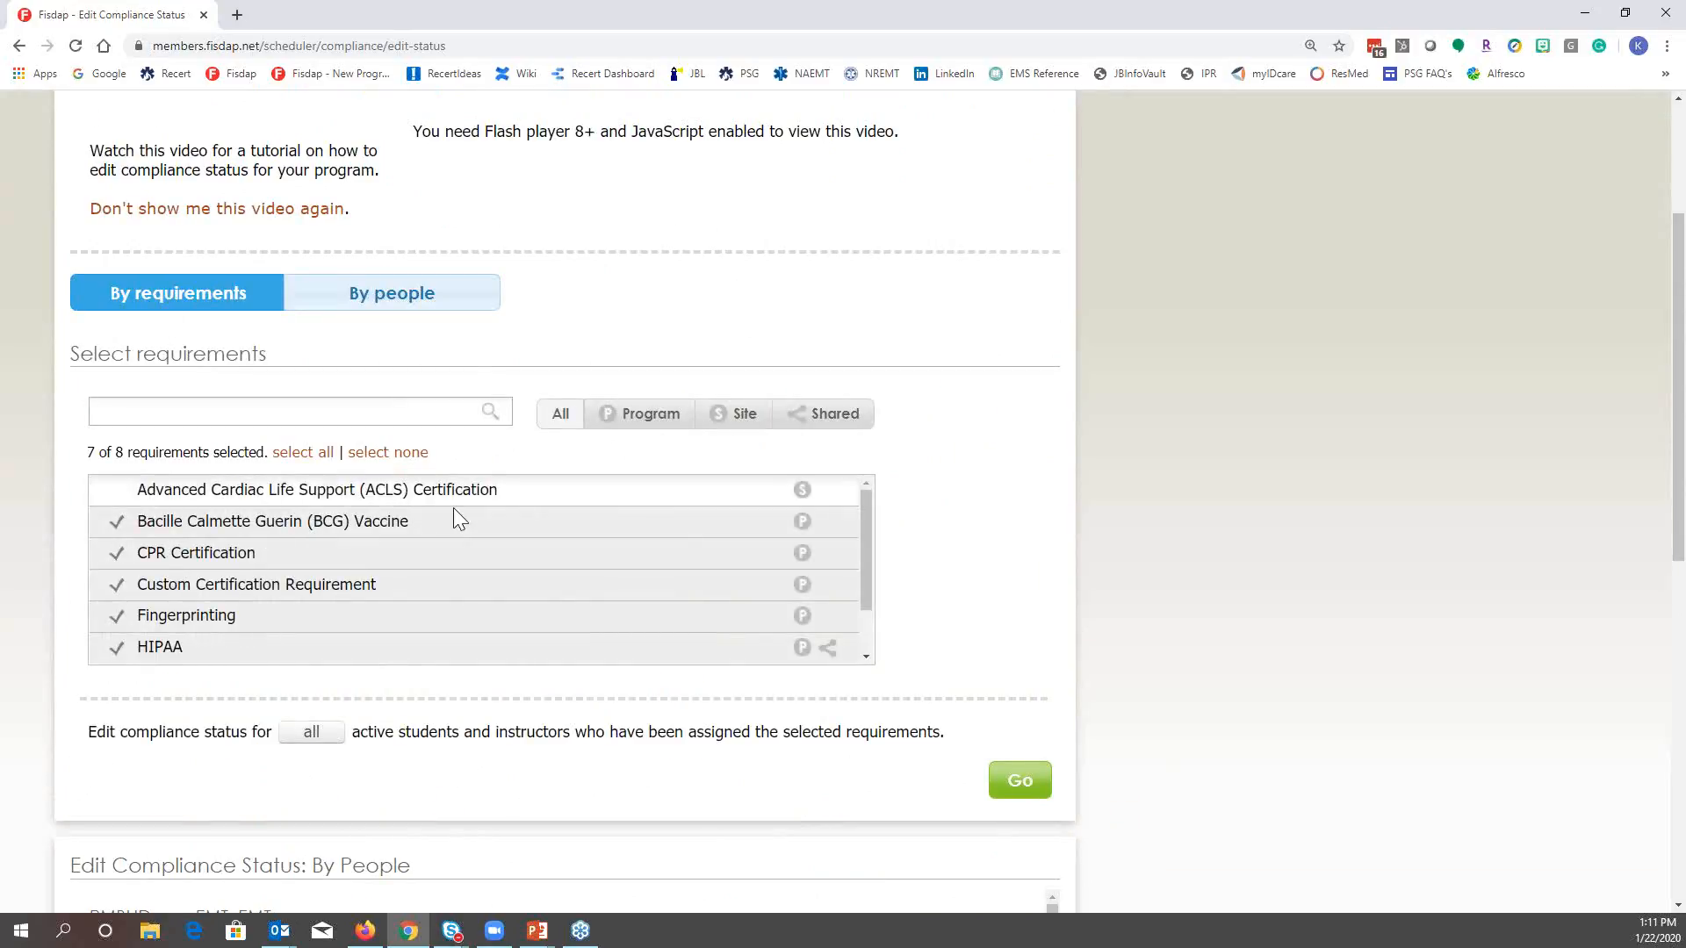
click(331, 523)
click(259, 561)
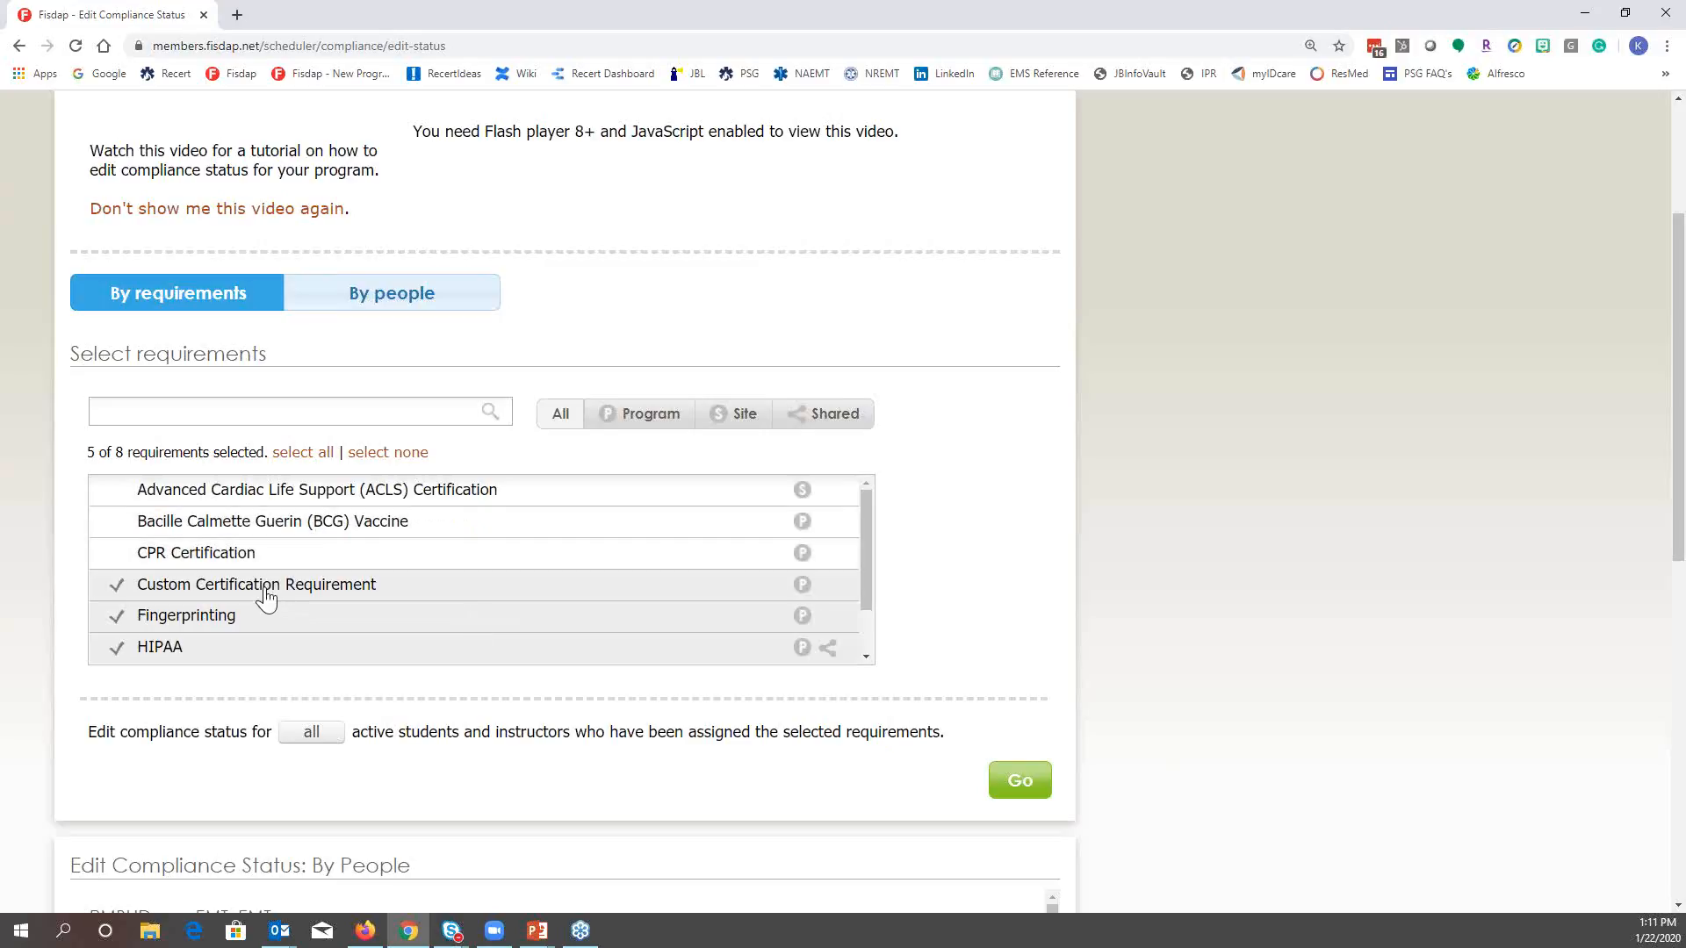
click(263, 587)
click(224, 616)
click(224, 642)
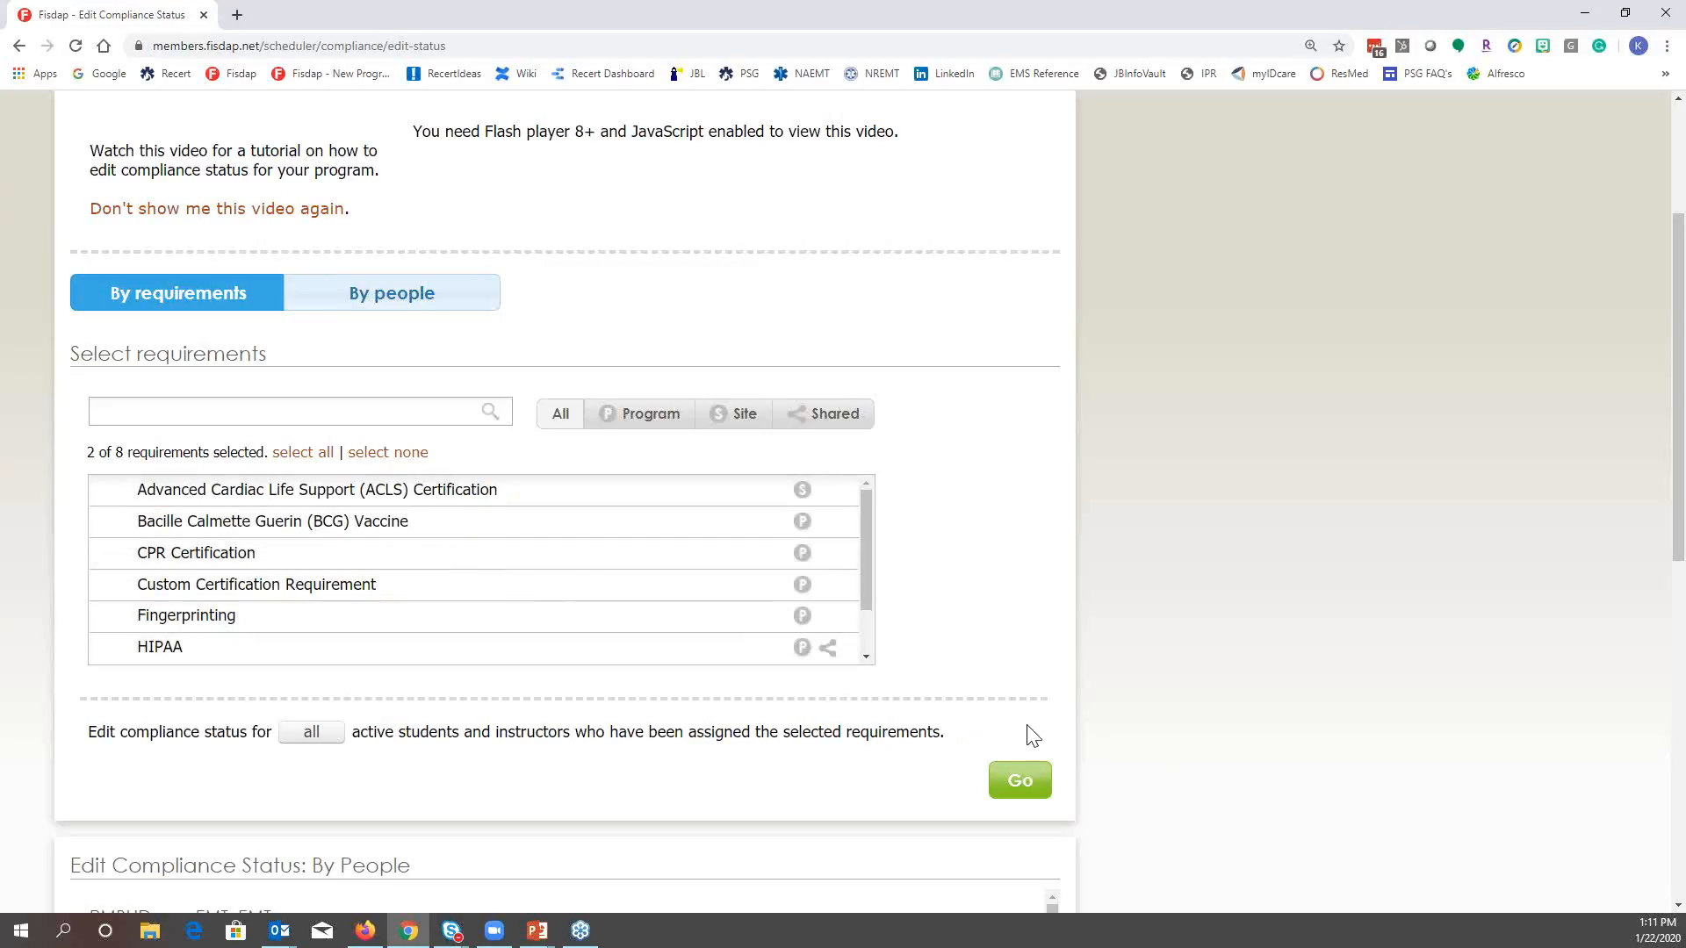
Reselect the ACLS Certification and load the selected requirements' compliance statuses for all active students and instructors
click(708, 501)
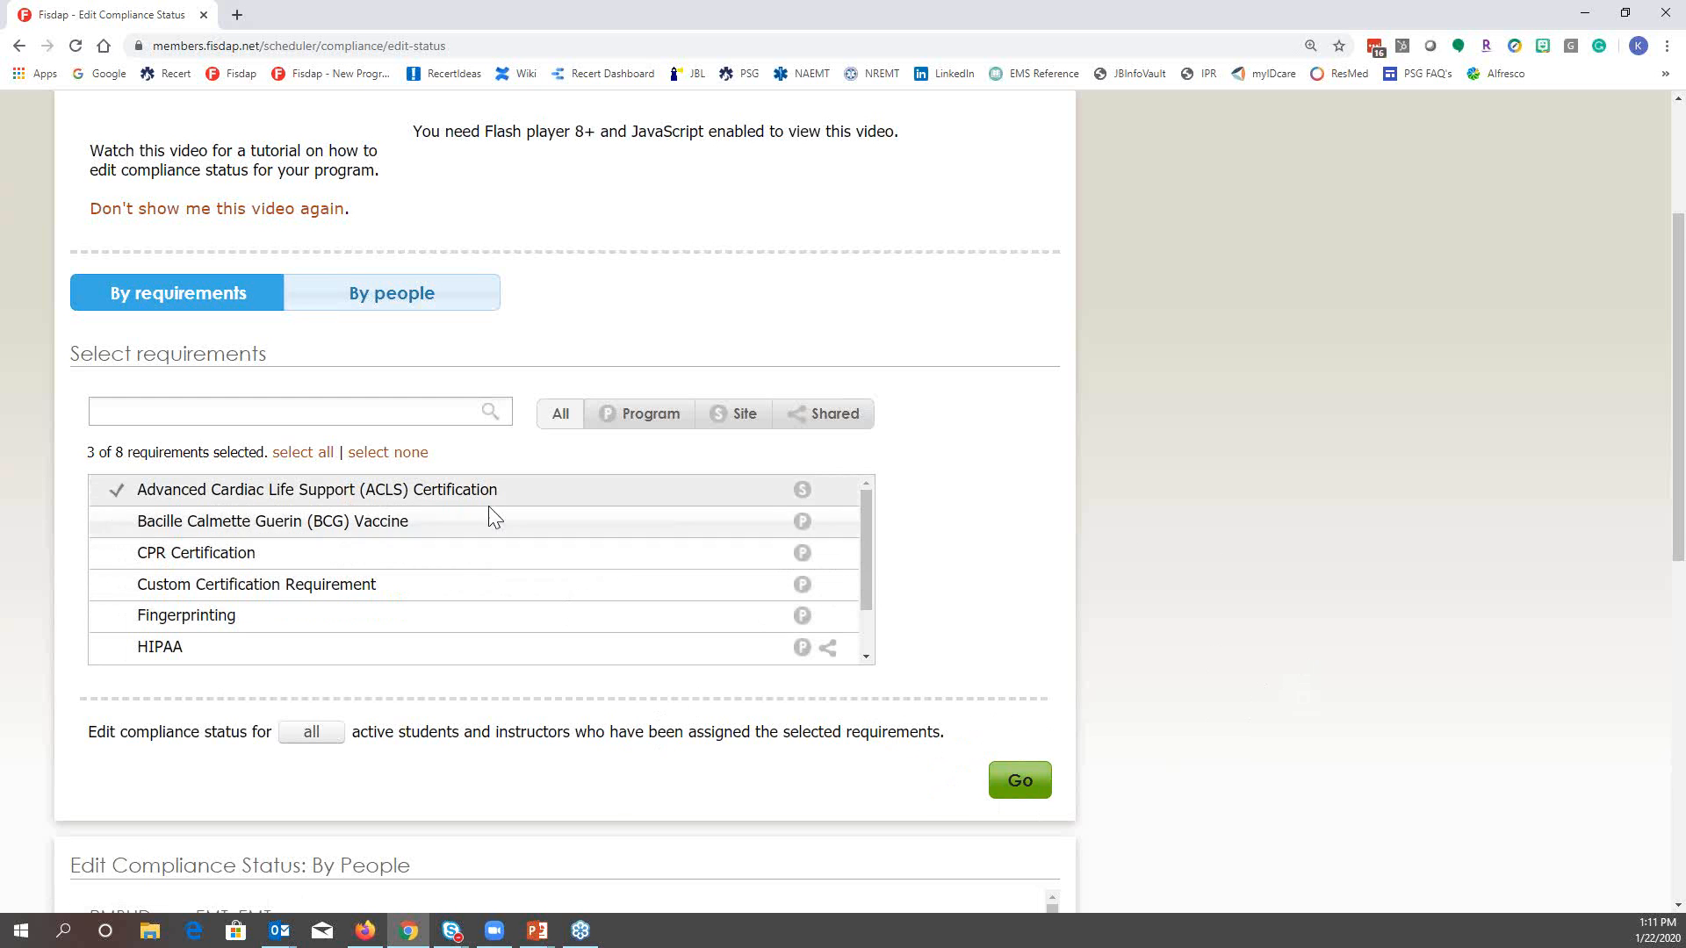
scroll(1313, 545, down, 1)
scroll(1325, 551, down, 3)
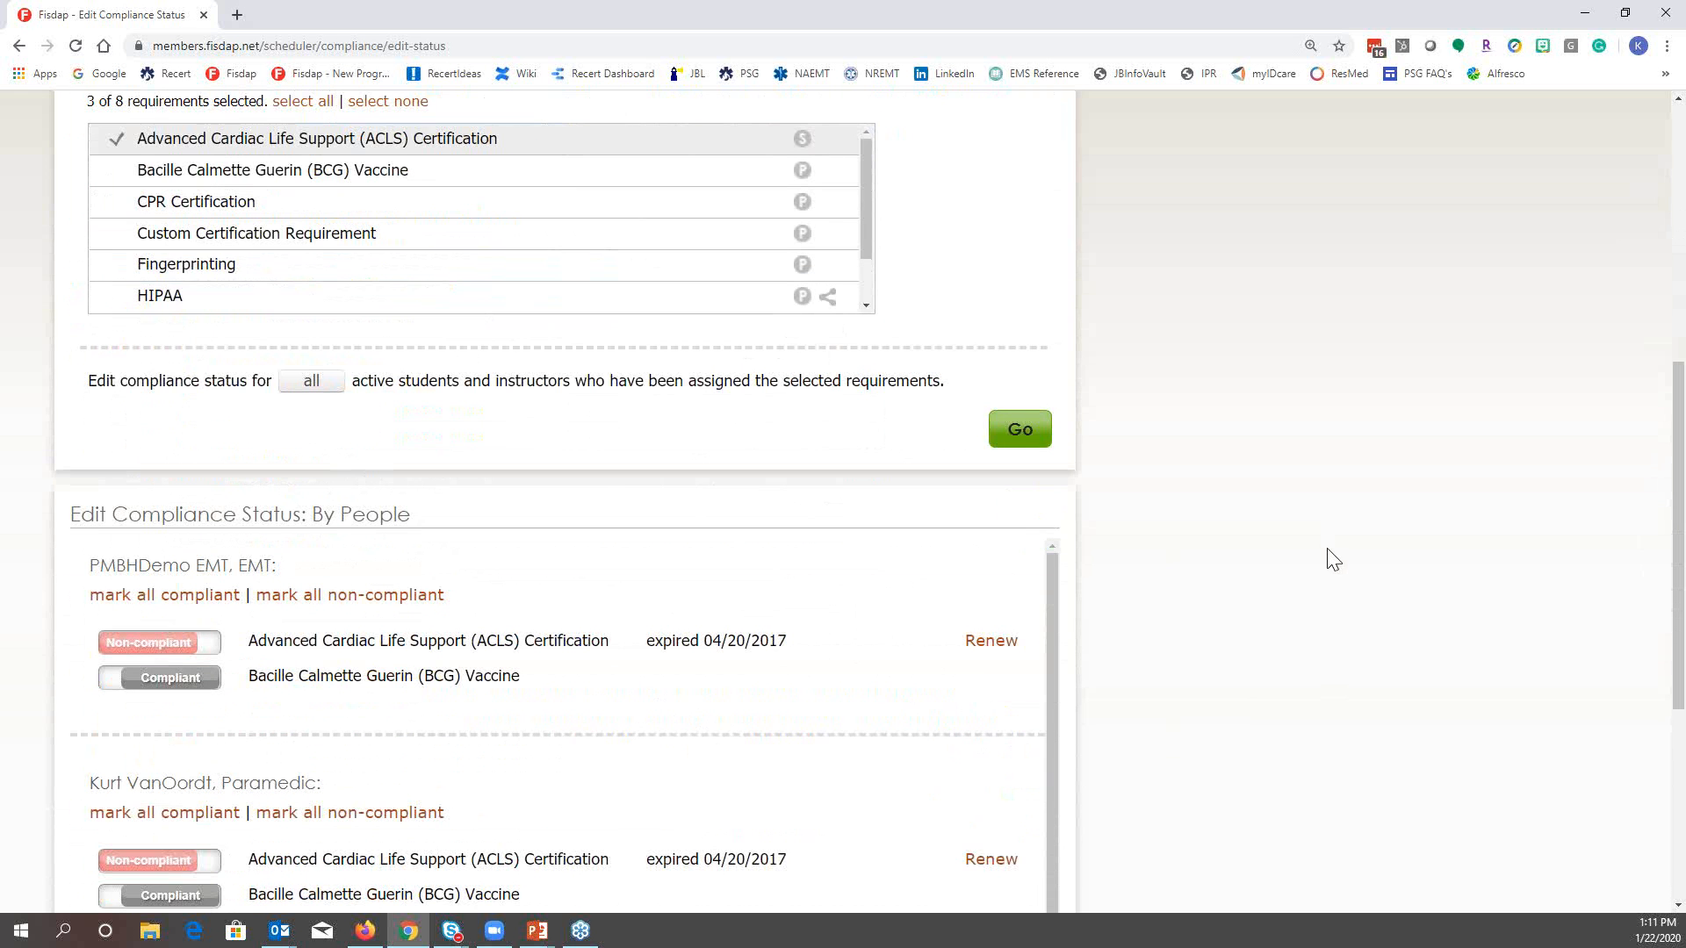
click(1006, 434)
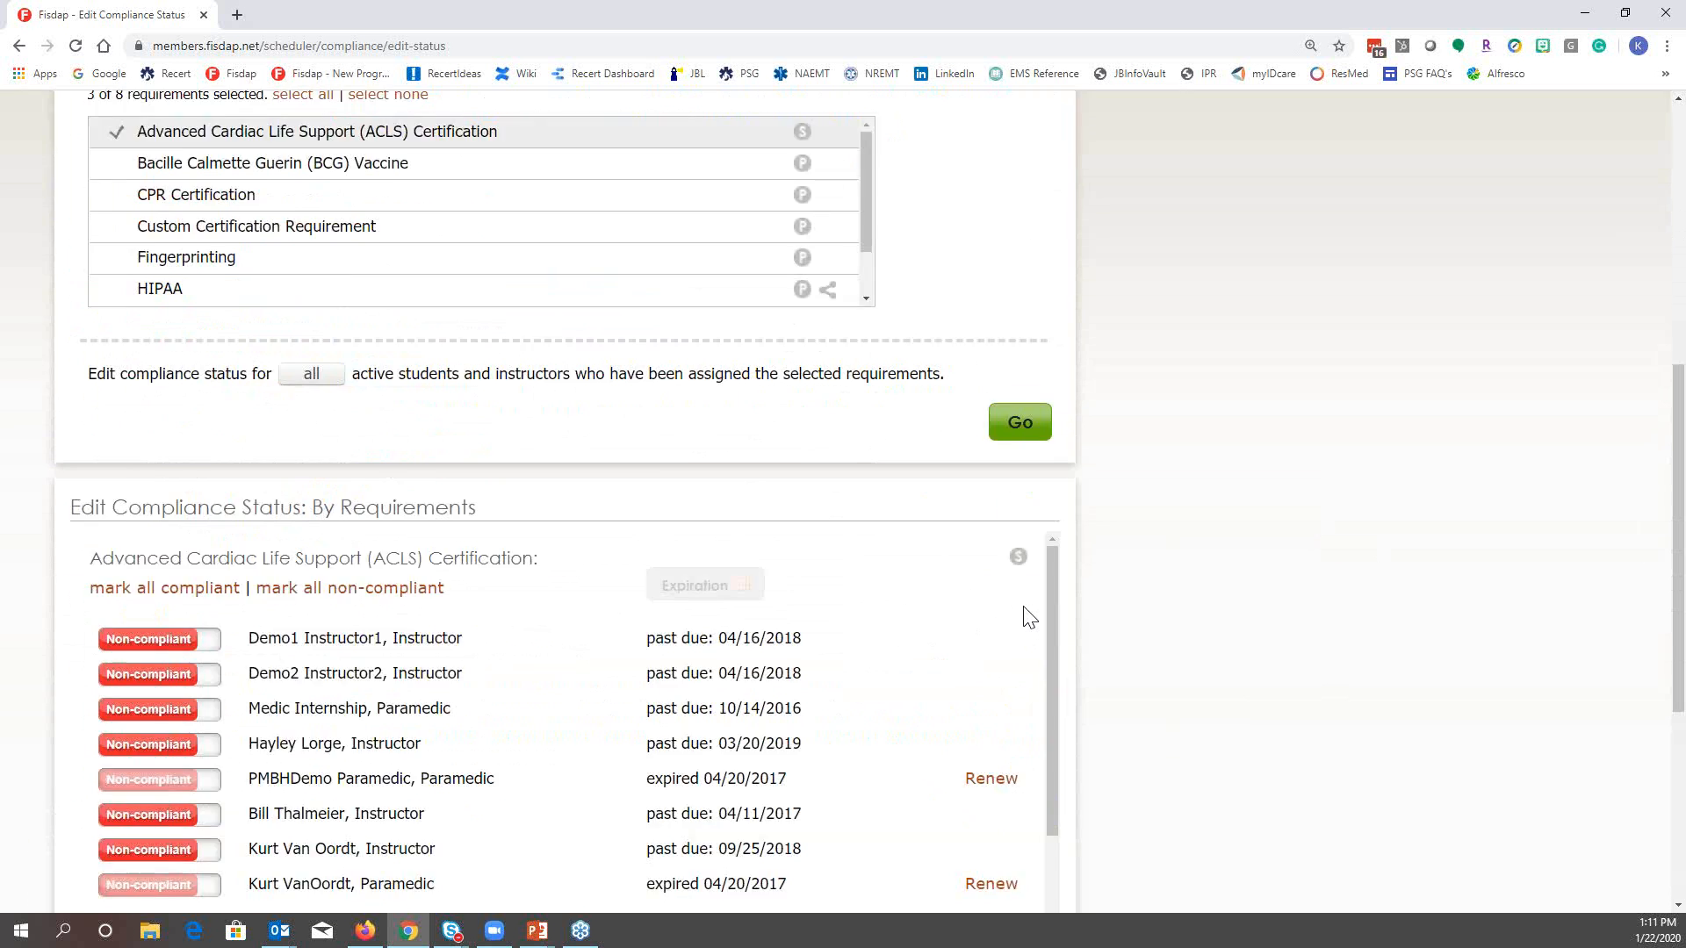
Mark all listed people compliant for the Advanced Cardiac Life Support (ACLS) Certification
scroll(1029, 617, down, 4)
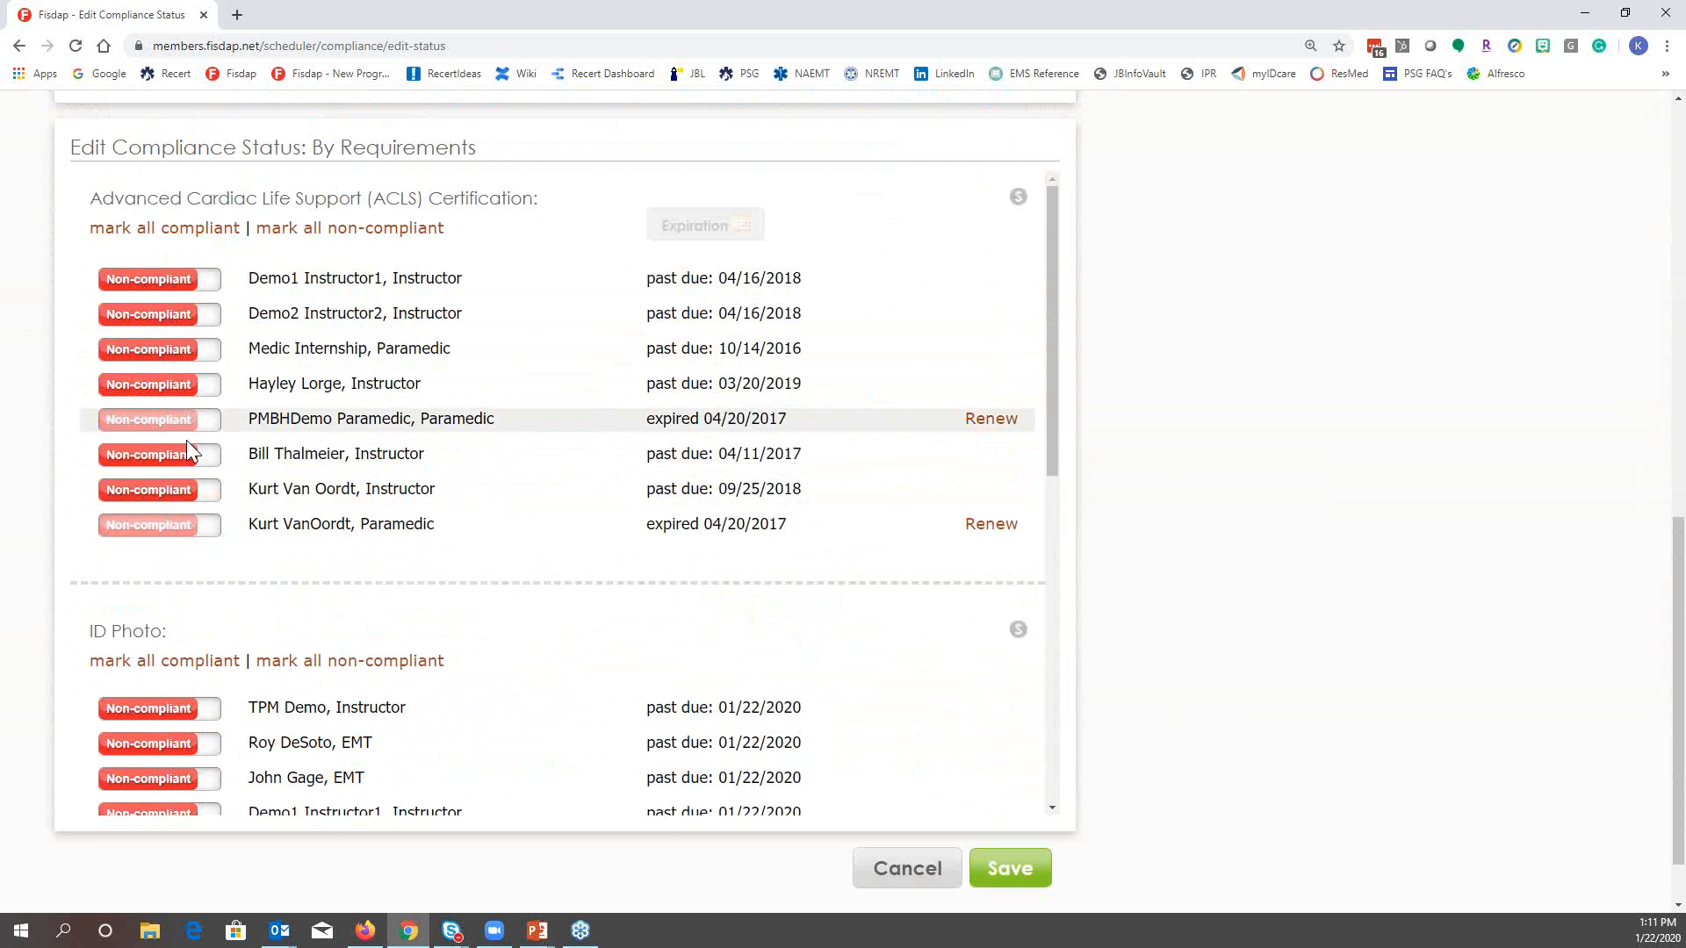
click(166, 231)
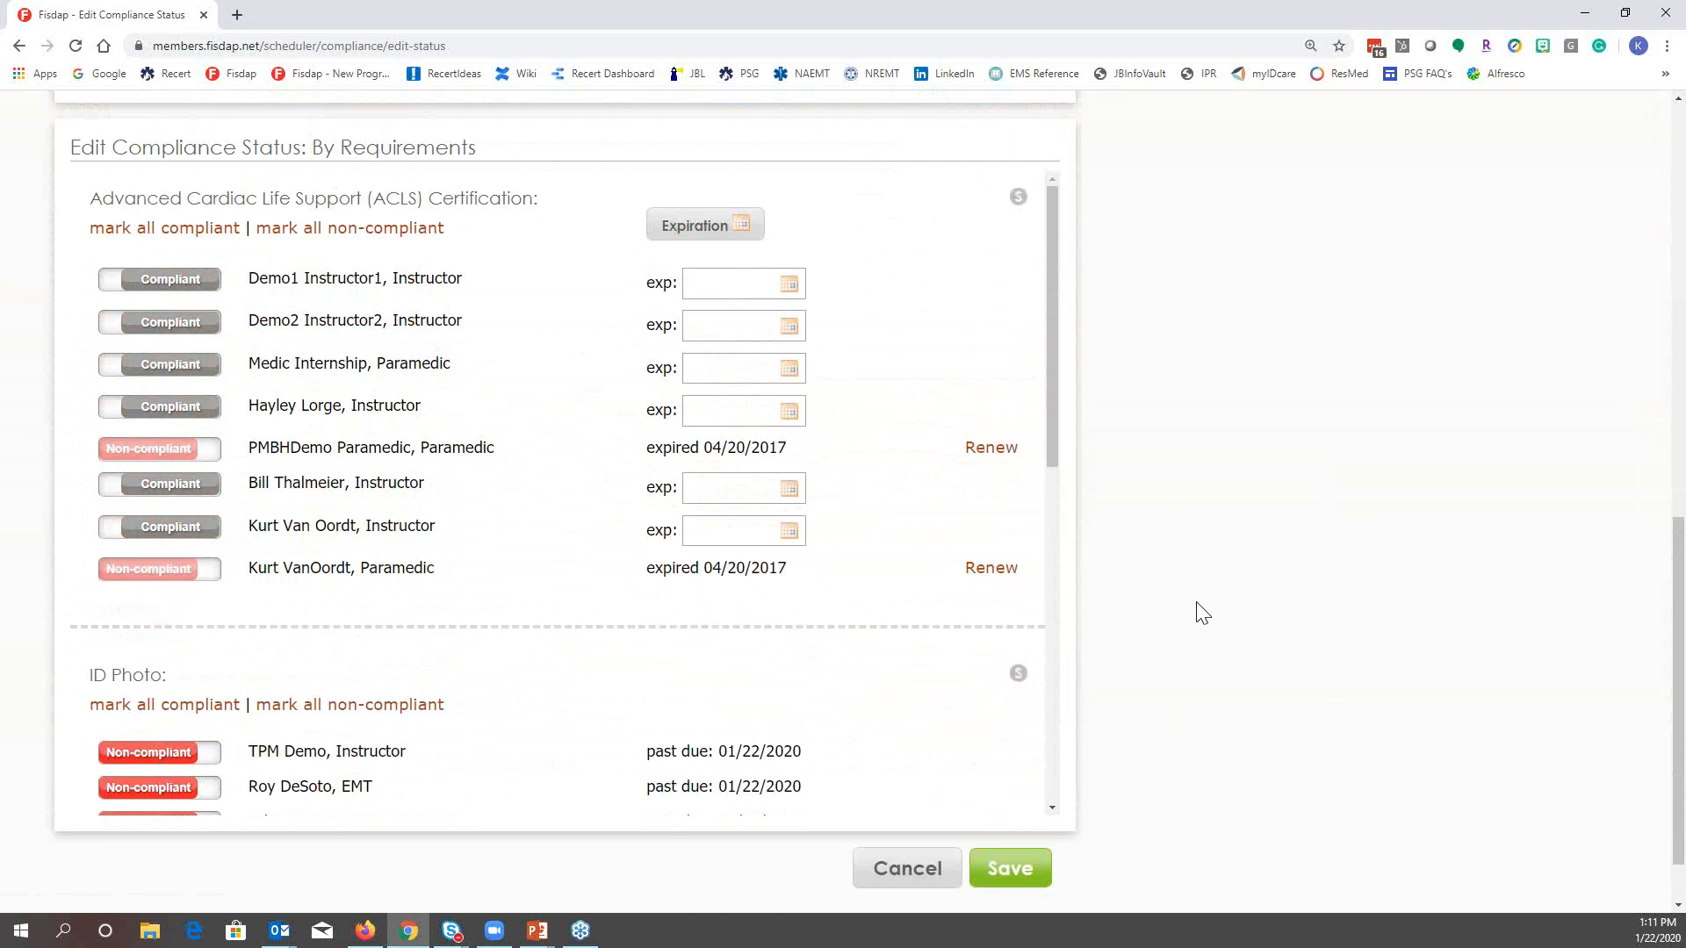
Switch to editing by people, deselect the demo EMT and load the compliance statuses of the remaining selected paramedic
scroll(1199, 610, up, 1)
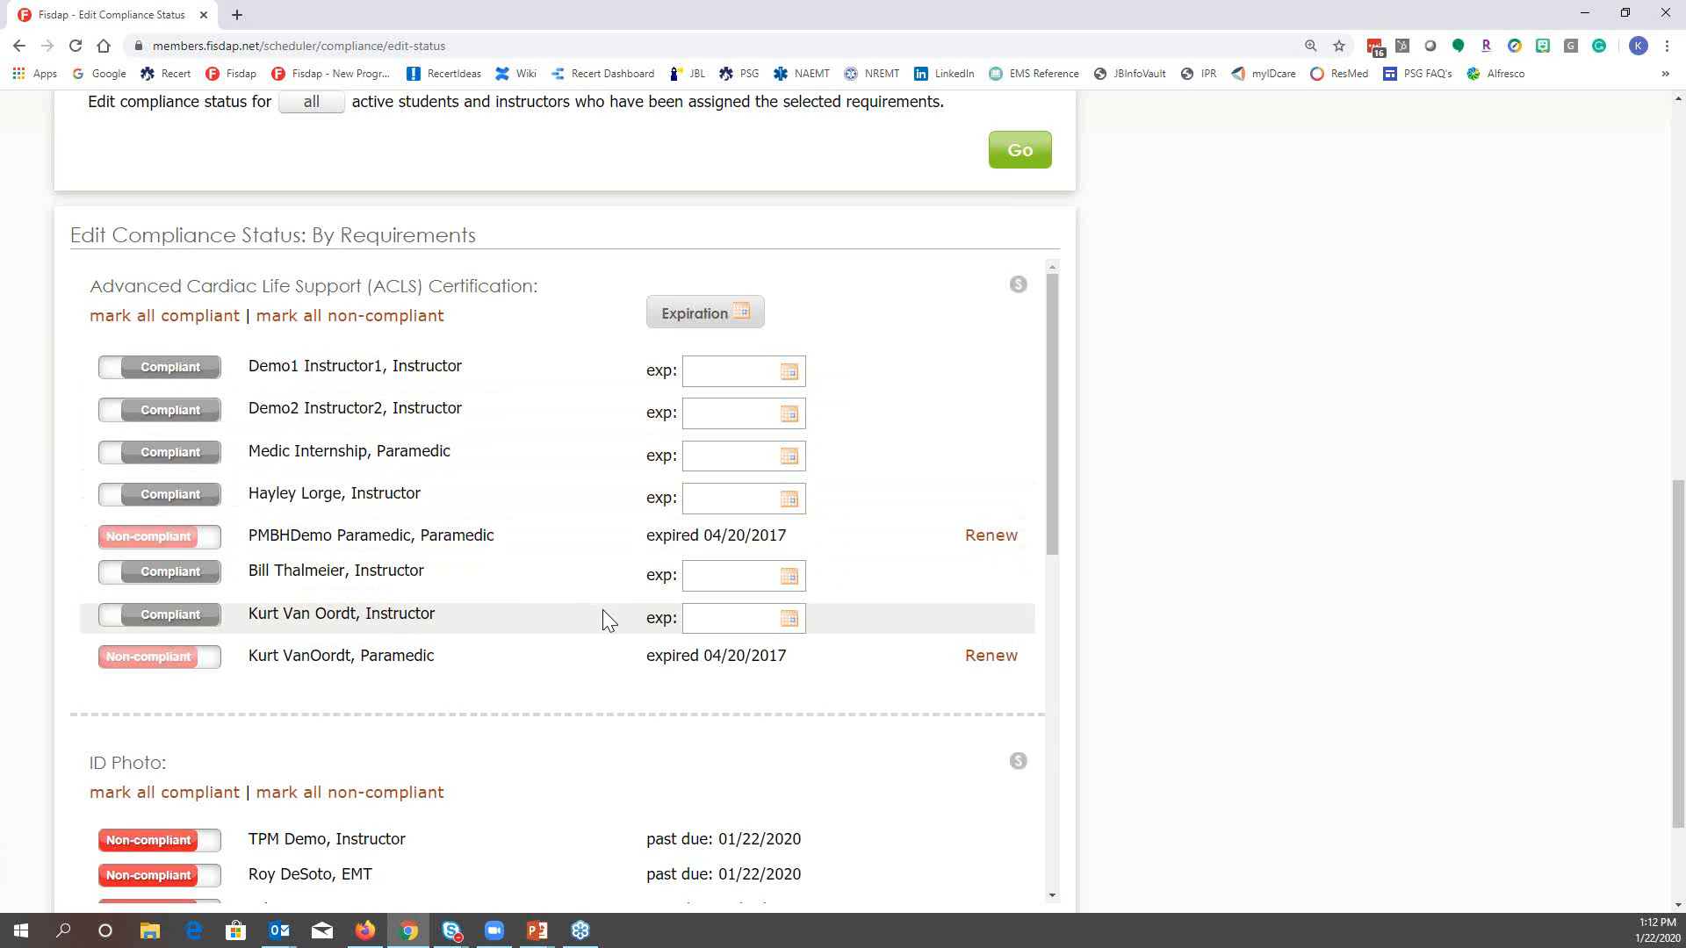
scroll(603, 619, down, 4)
scroll(518, 591, down, 2)
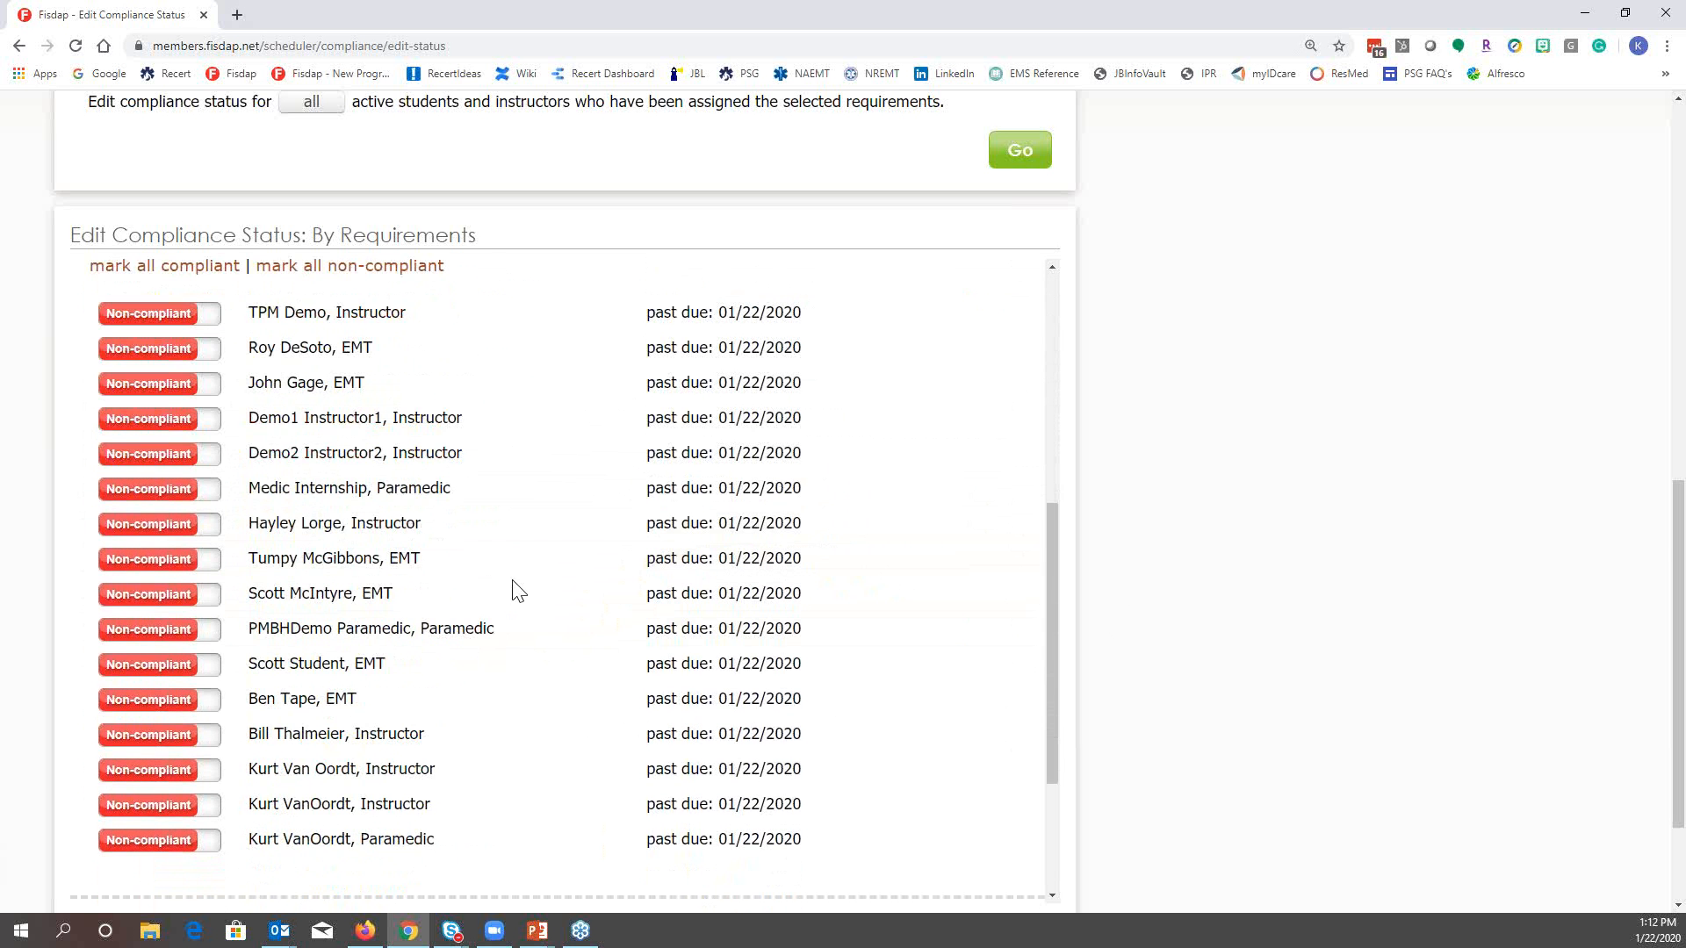
scroll(518, 590, up, 6)
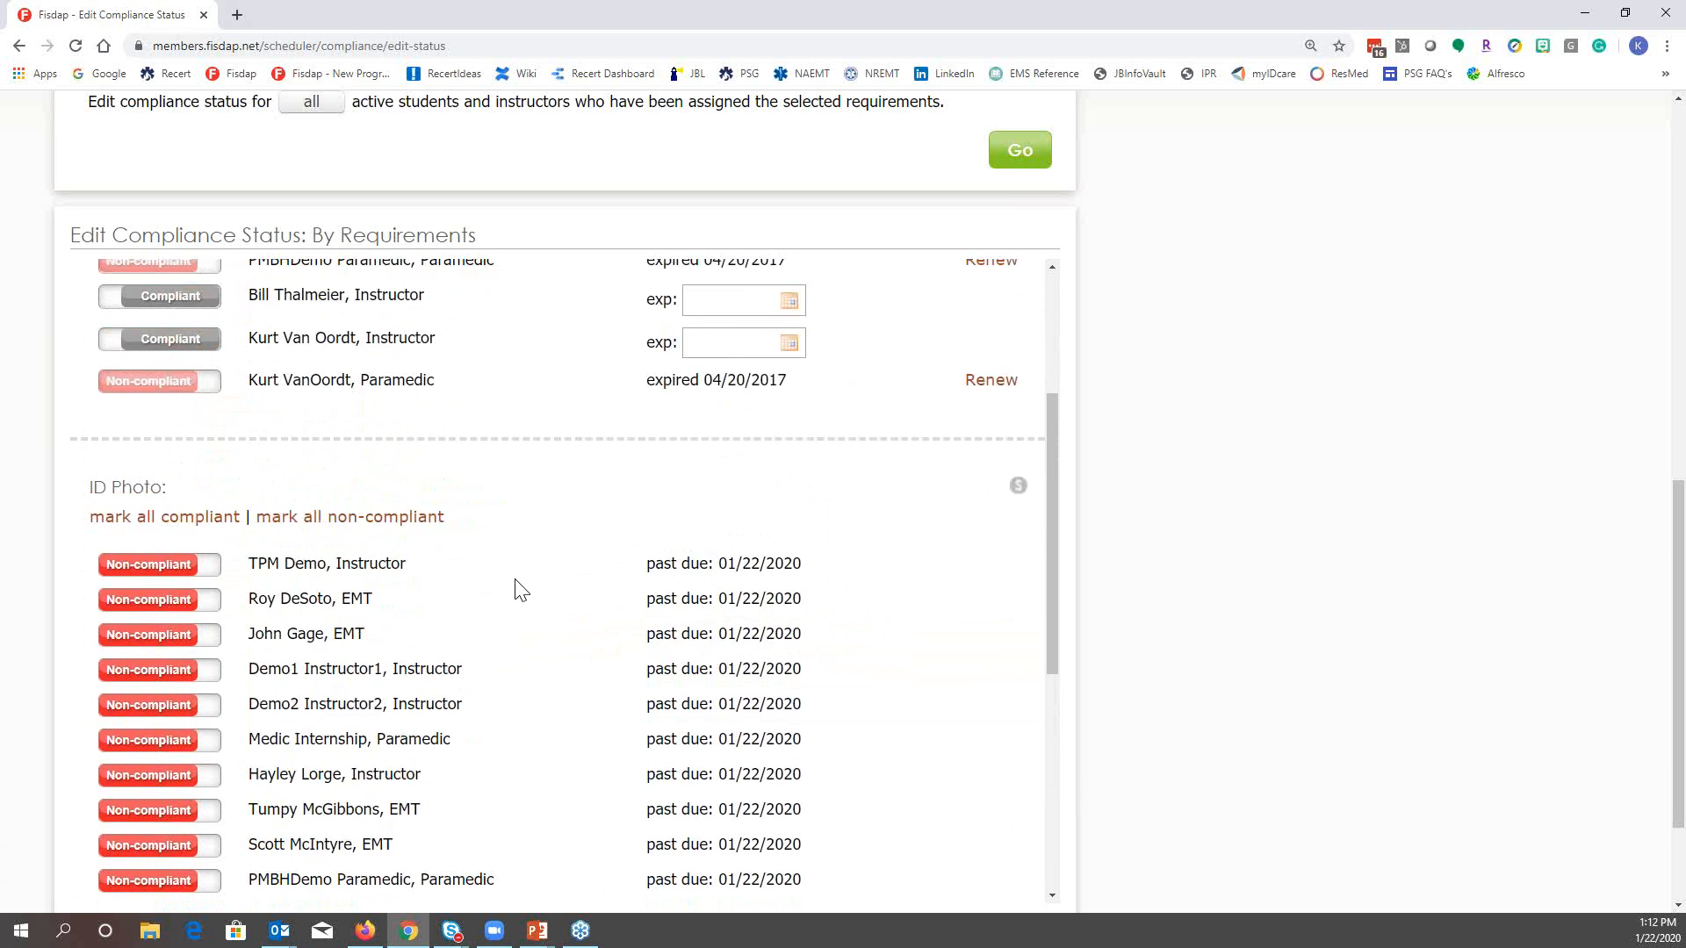
scroll(1300, 464, up, 10)
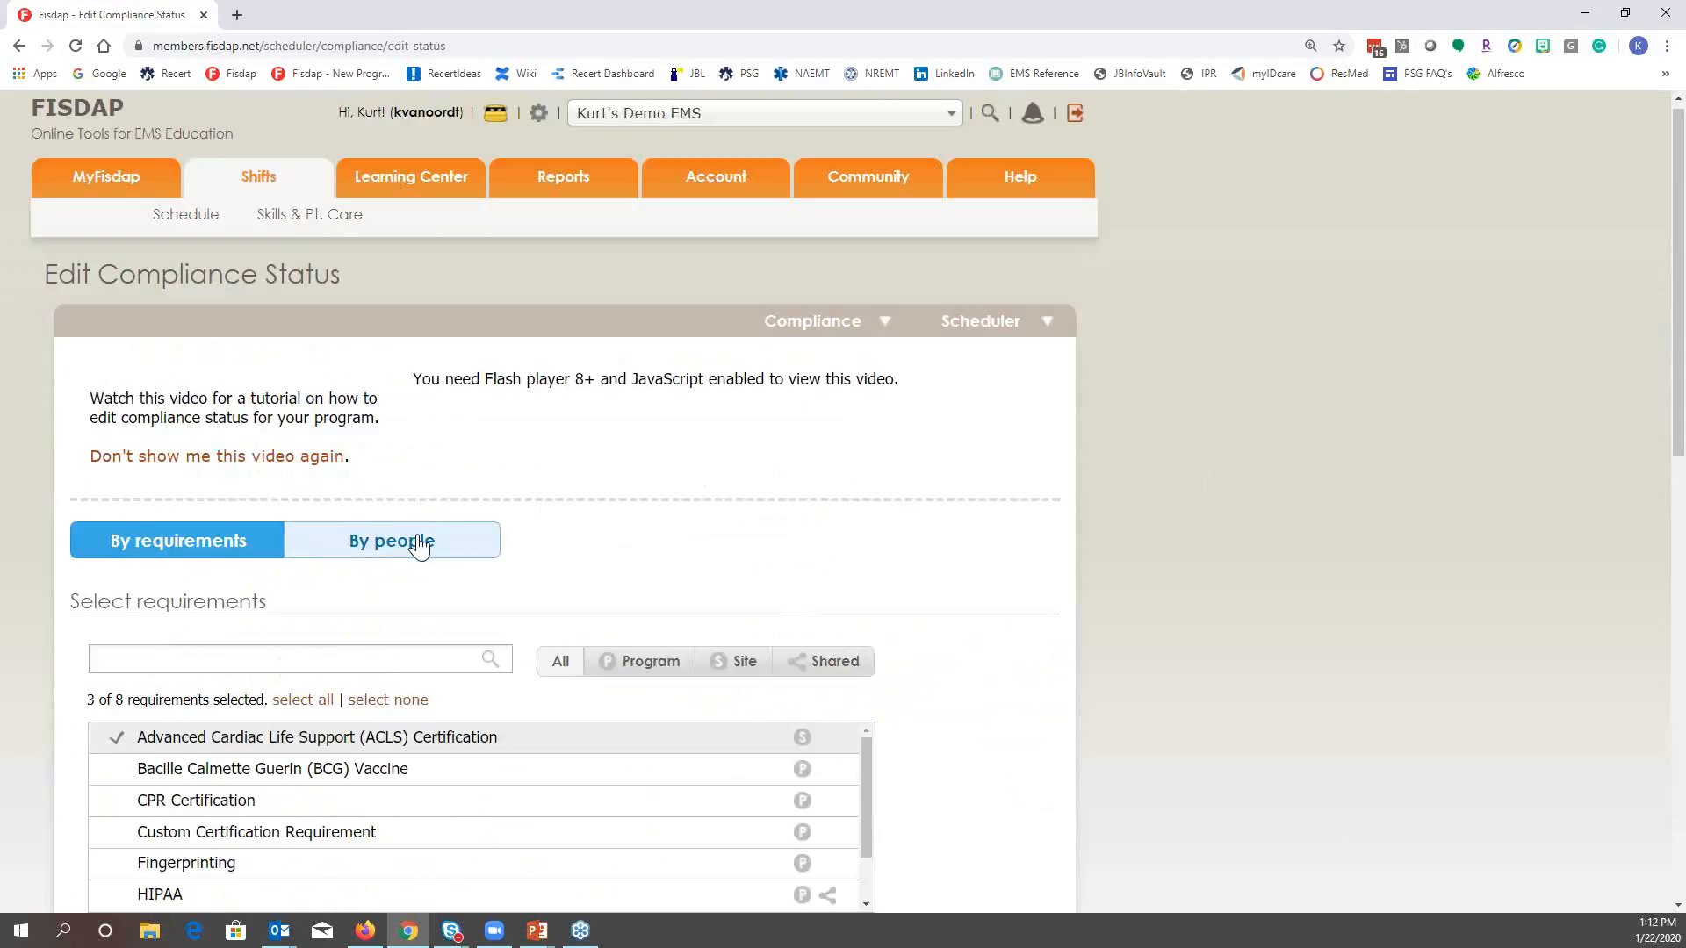
click(157, 544)
click(411, 548)
scroll(1074, 672, down, 3)
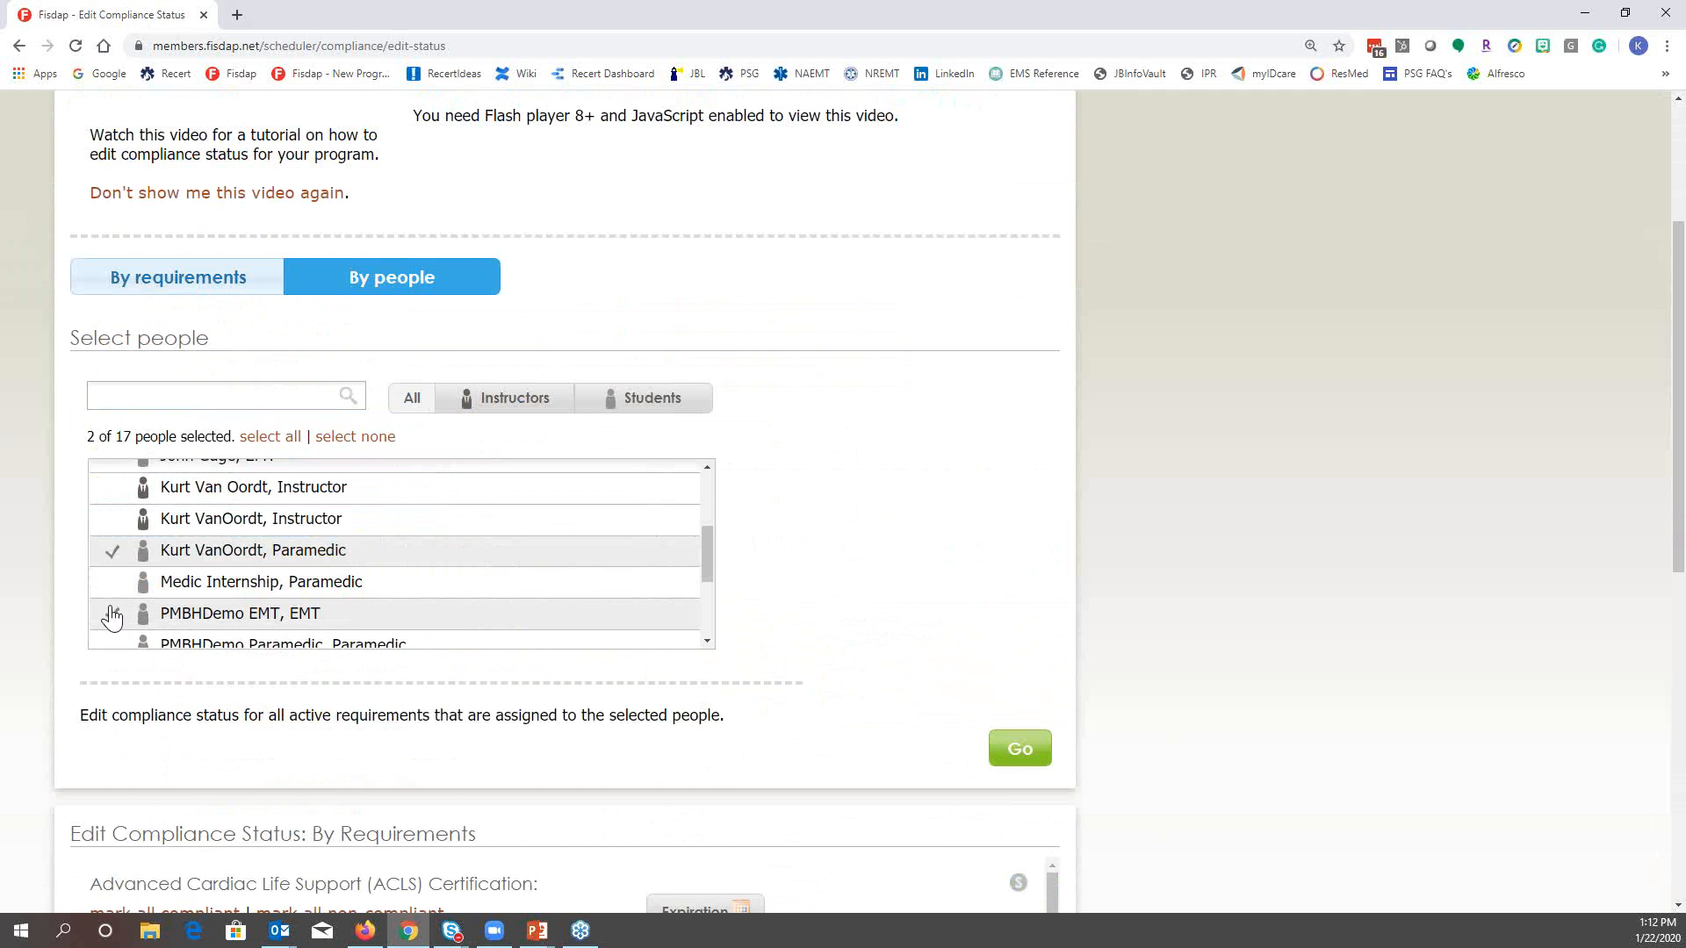
click(140, 626)
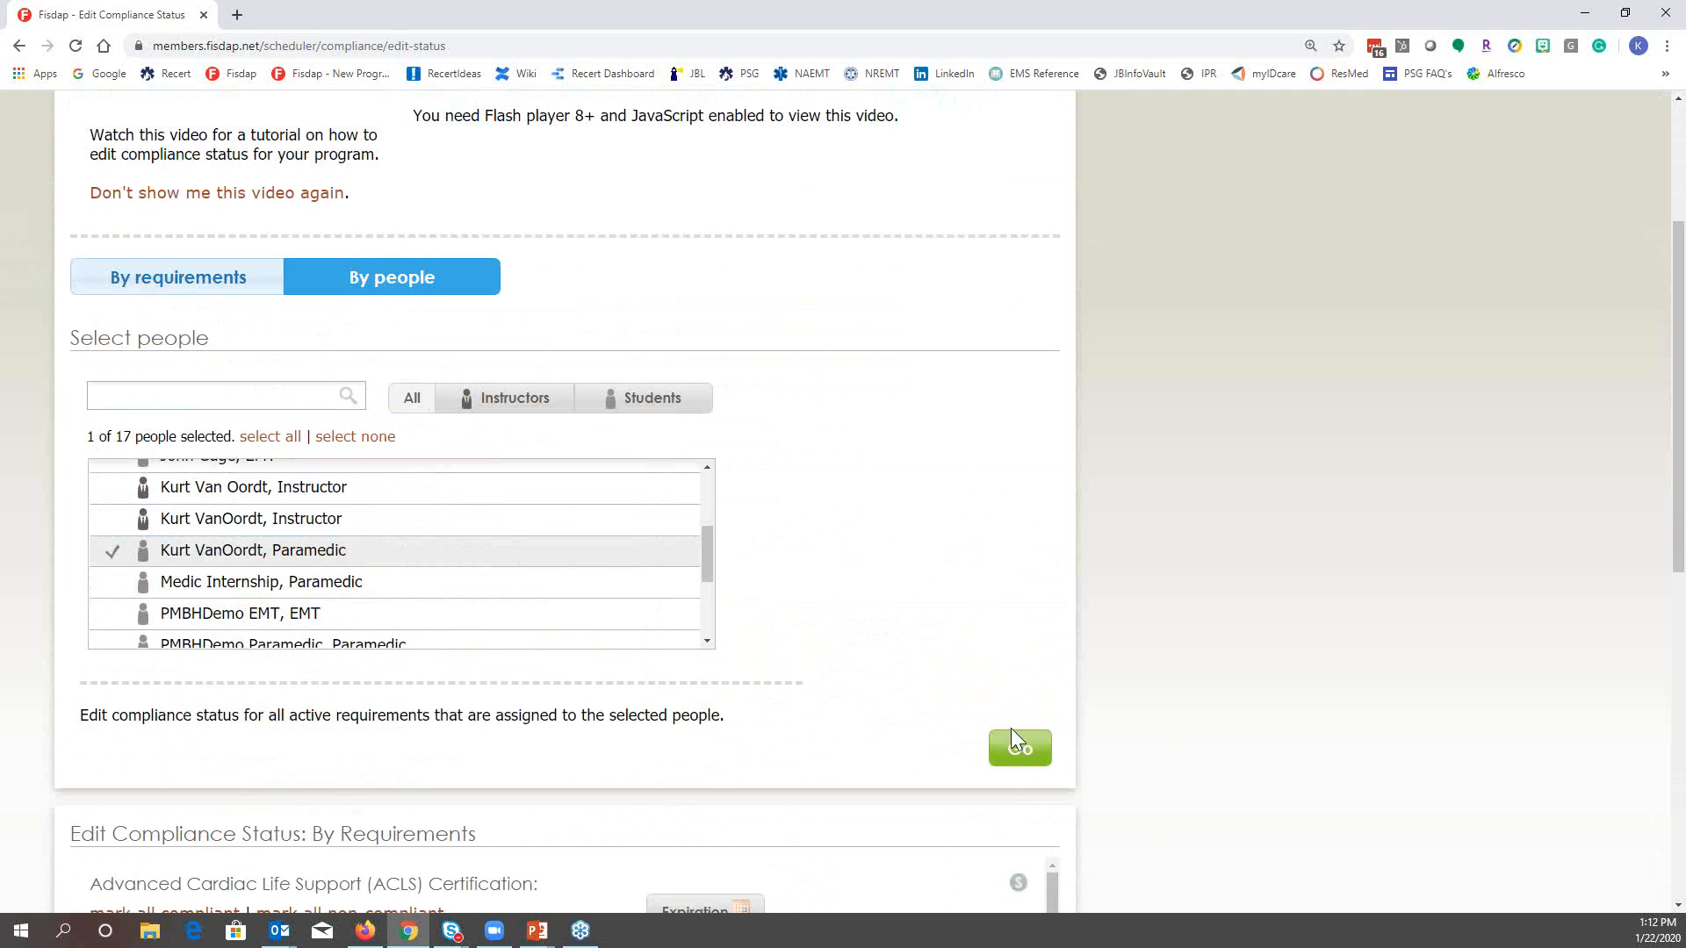
click(1016, 750)
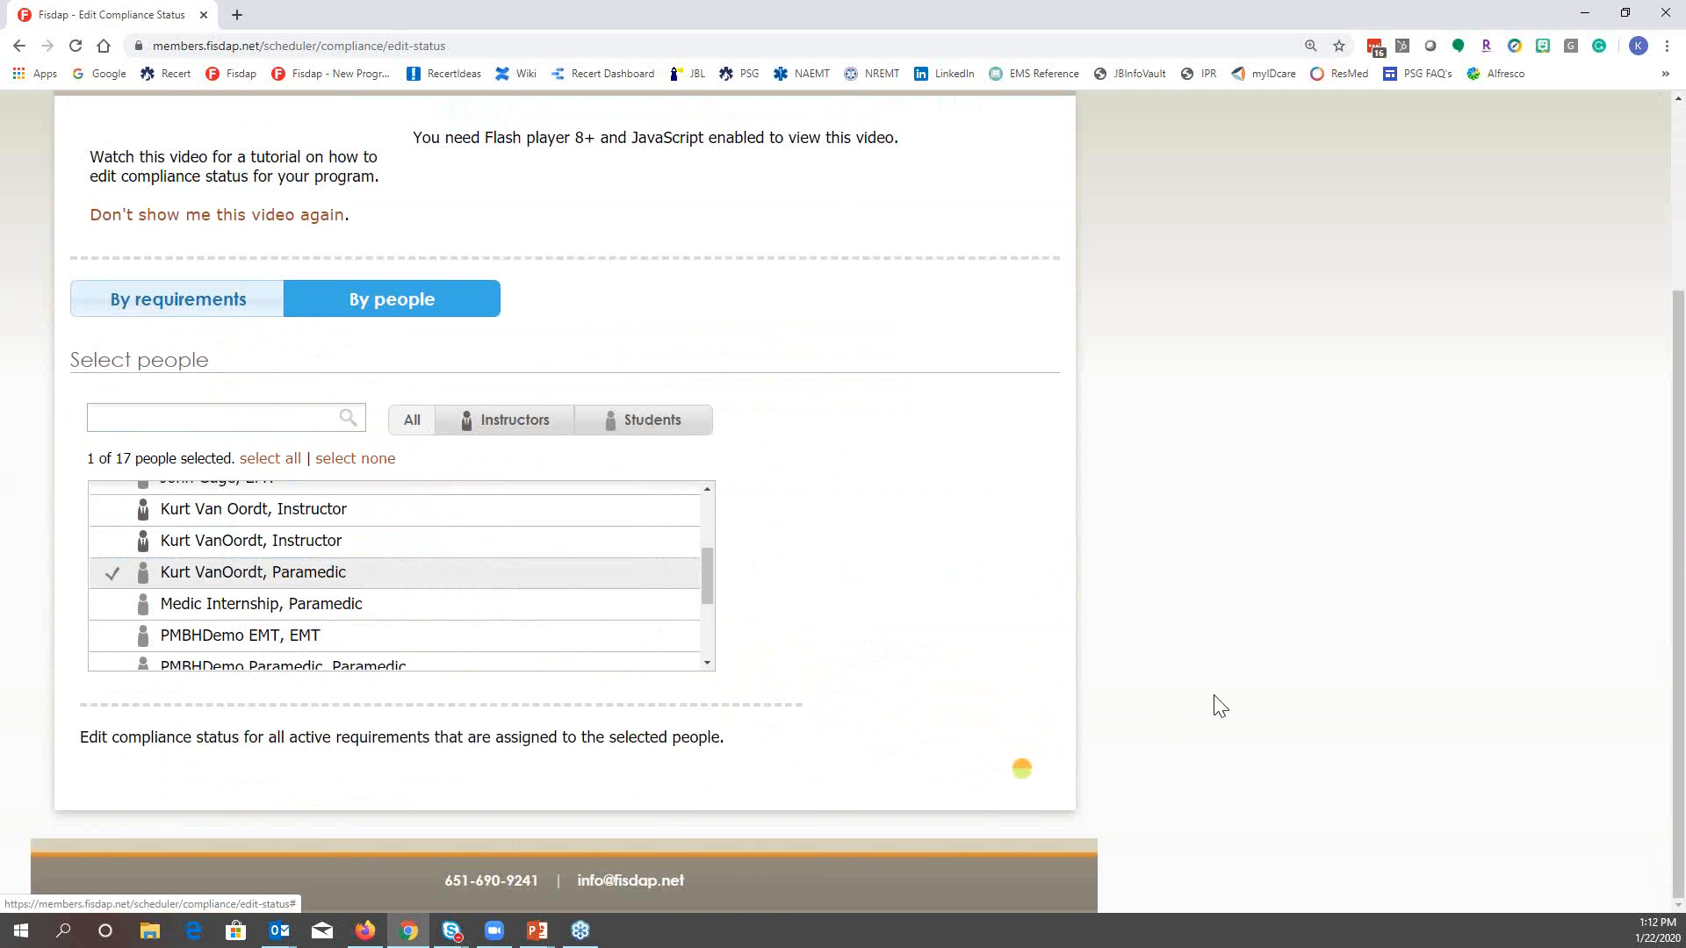
Mark the paramedic's ID Photo requirement compliant and save the compliance changes
scroll(1221, 701, down, 3)
scroll(1221, 700, down, 3)
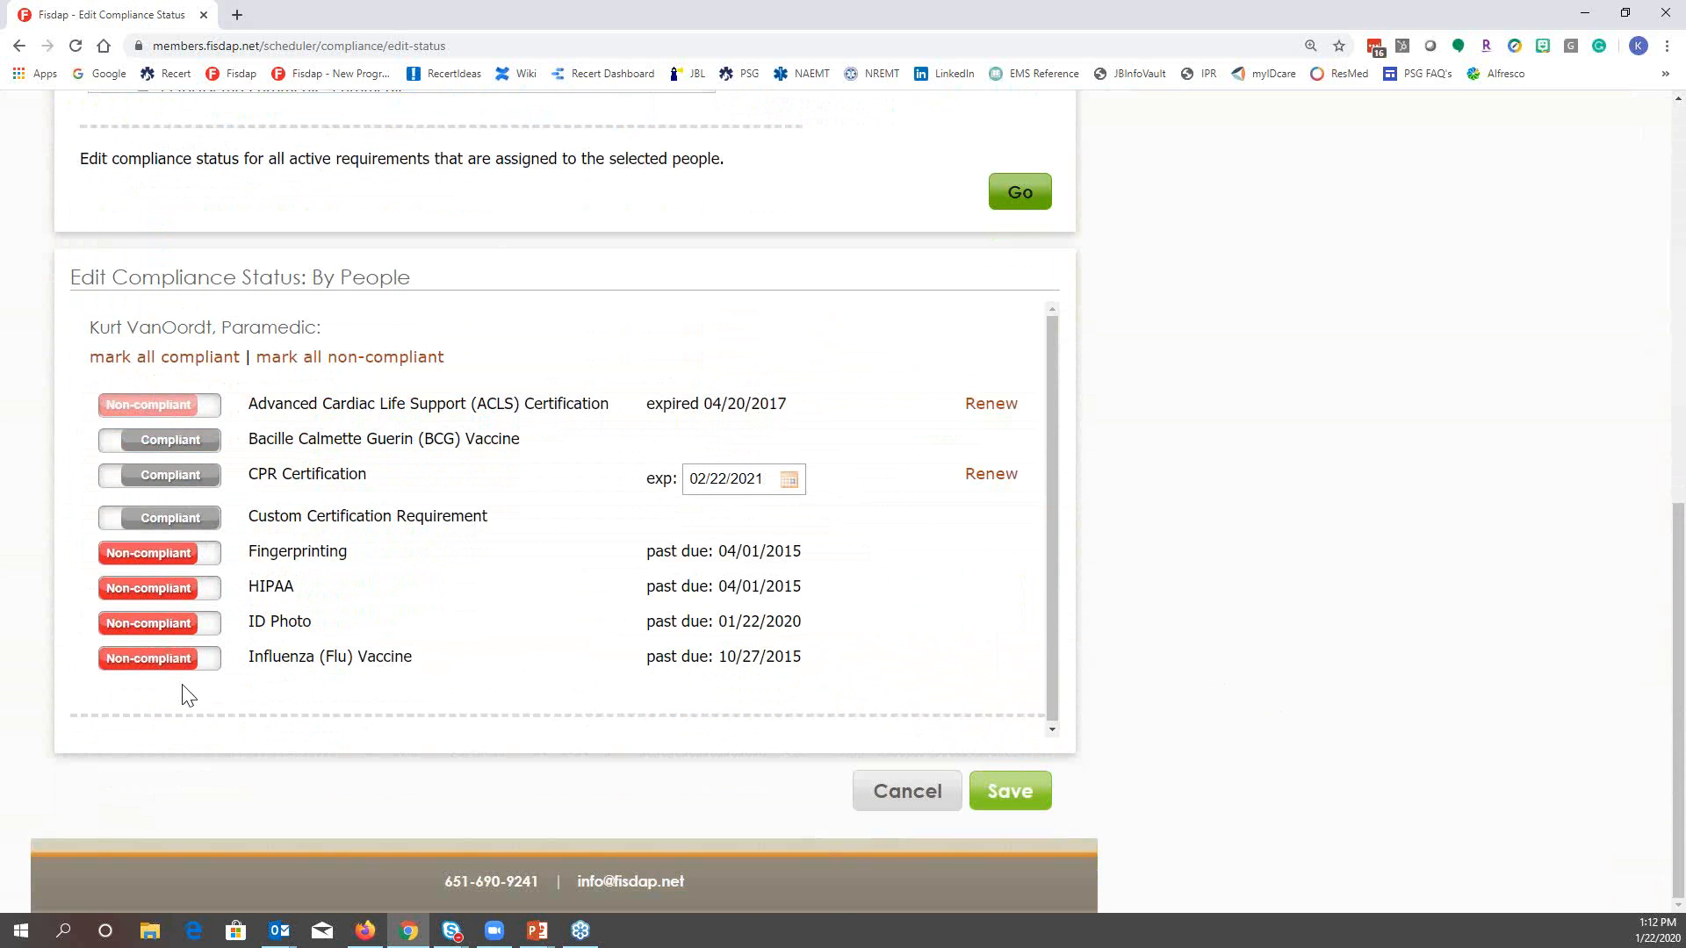
click(148, 624)
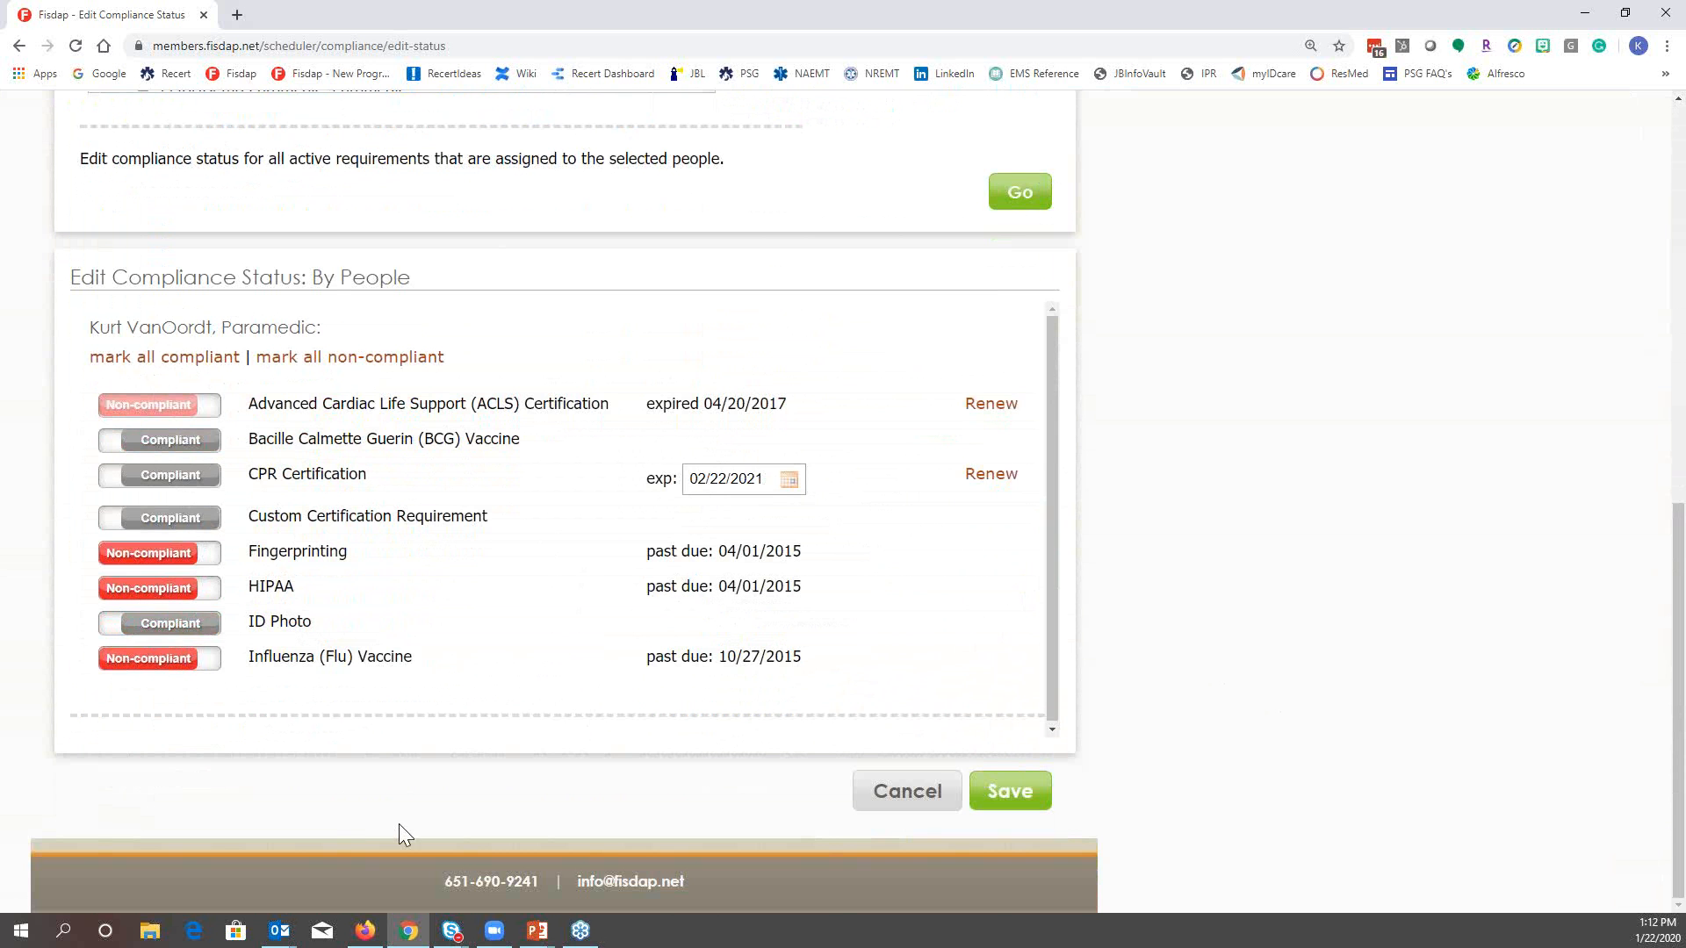
click(1008, 794)
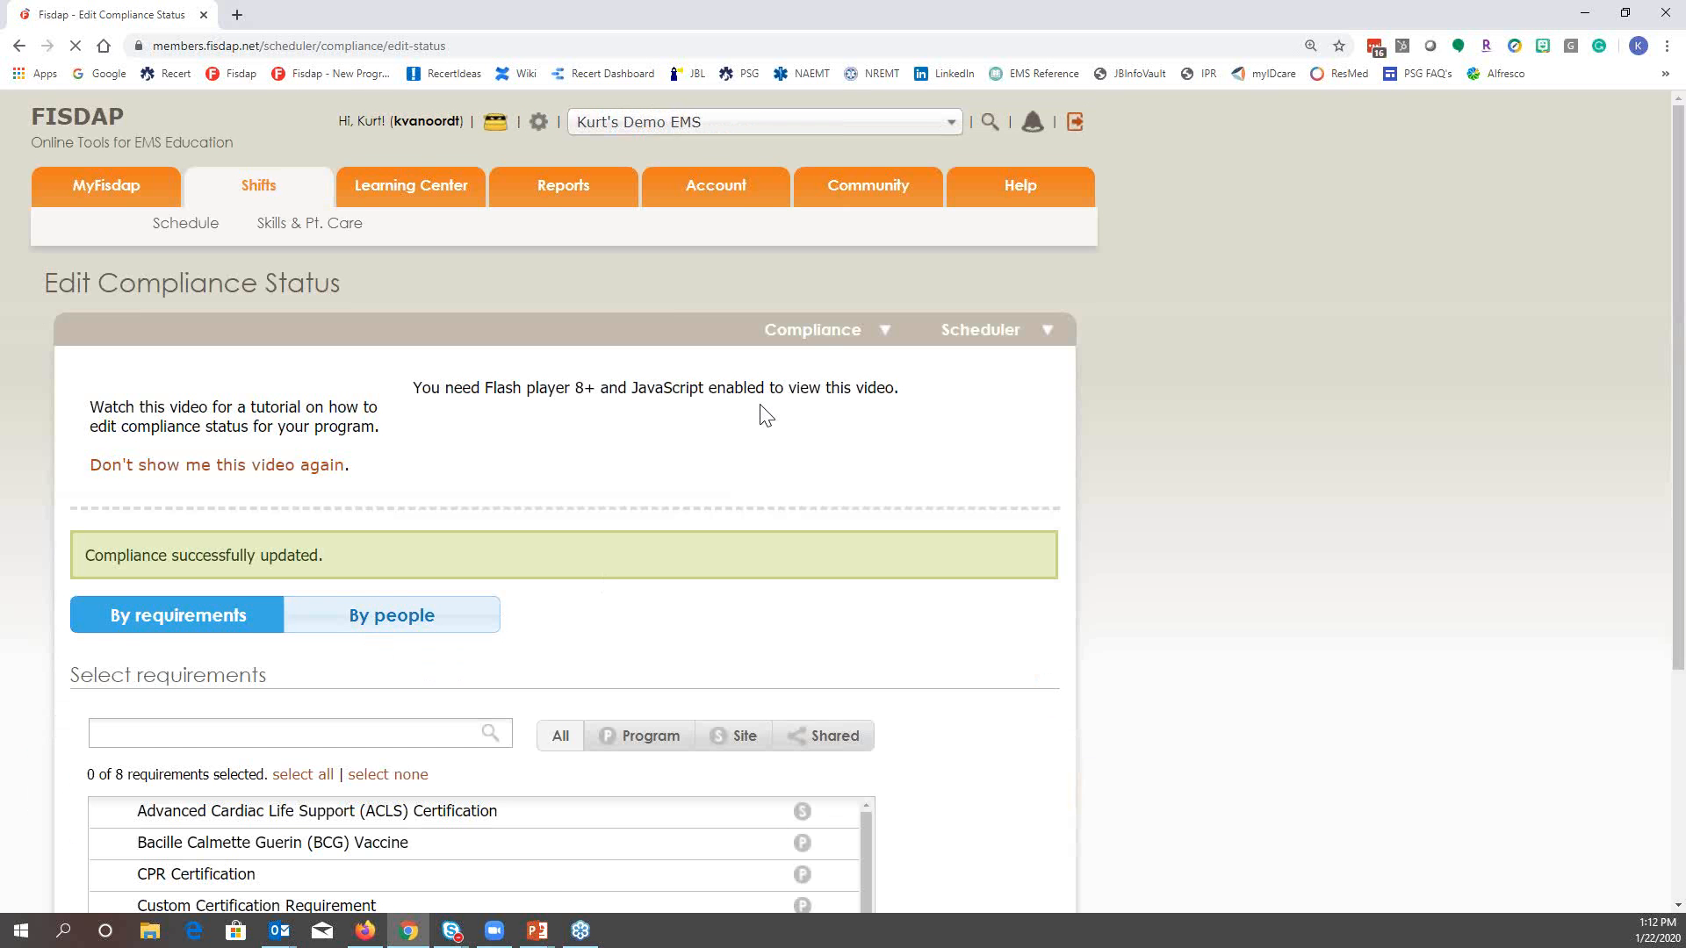
Go to the student portfolios and open the portfolio of the paramedic student graduating 8/2020
mouse_move(809, 348)
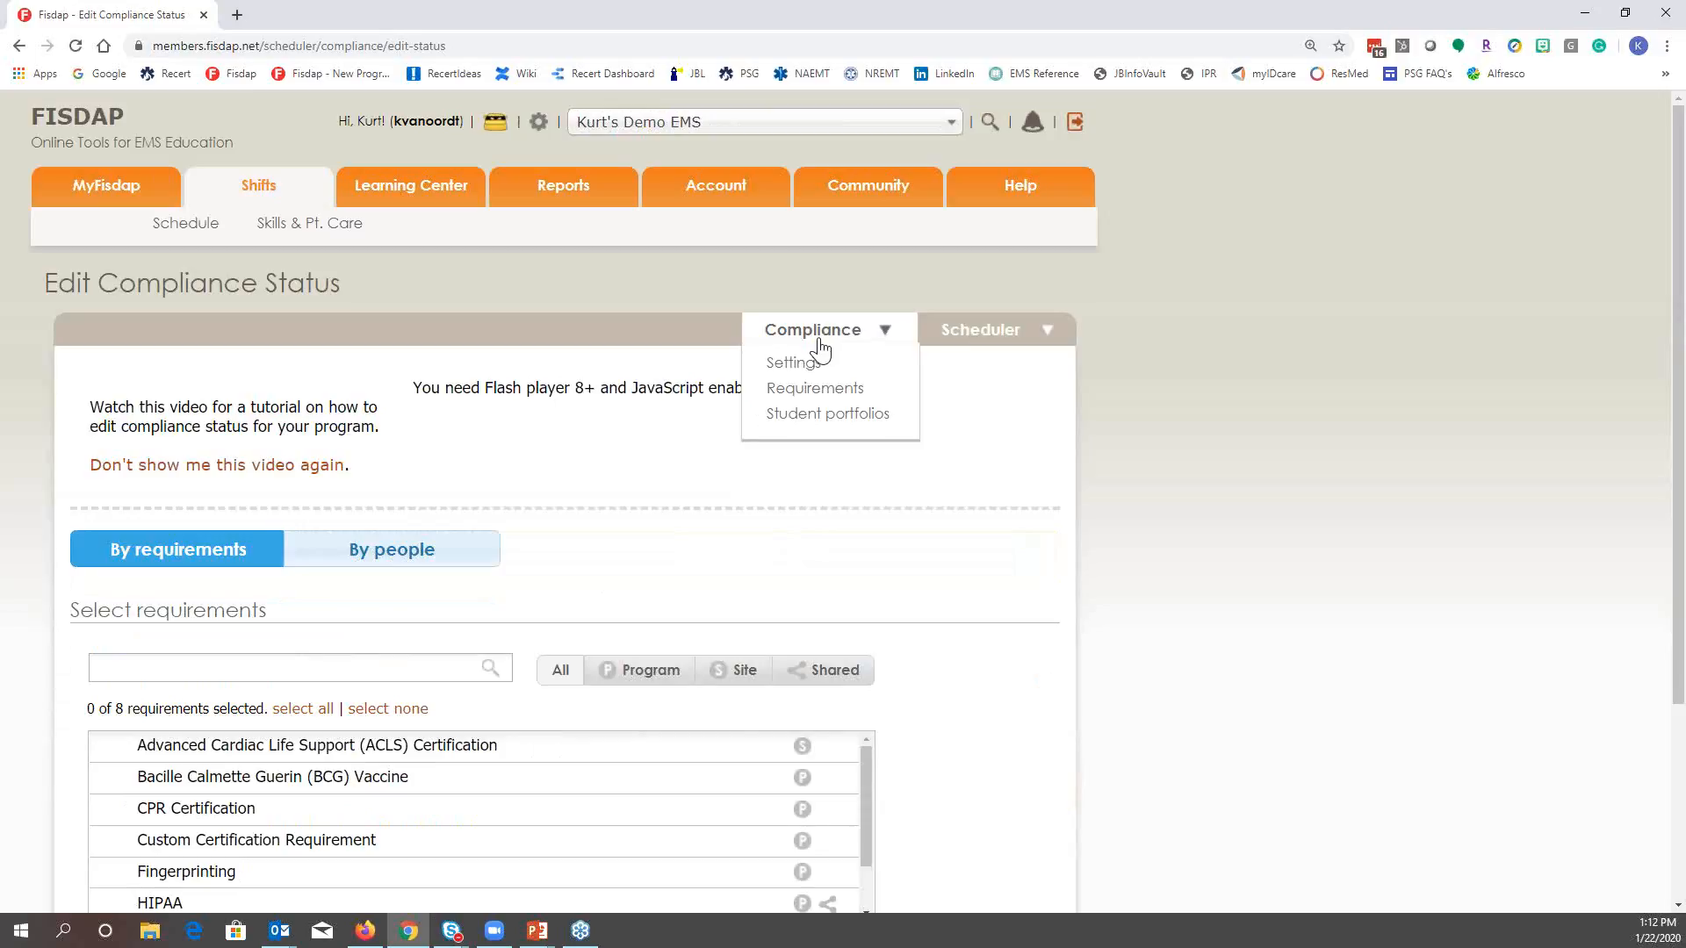
click(806, 416)
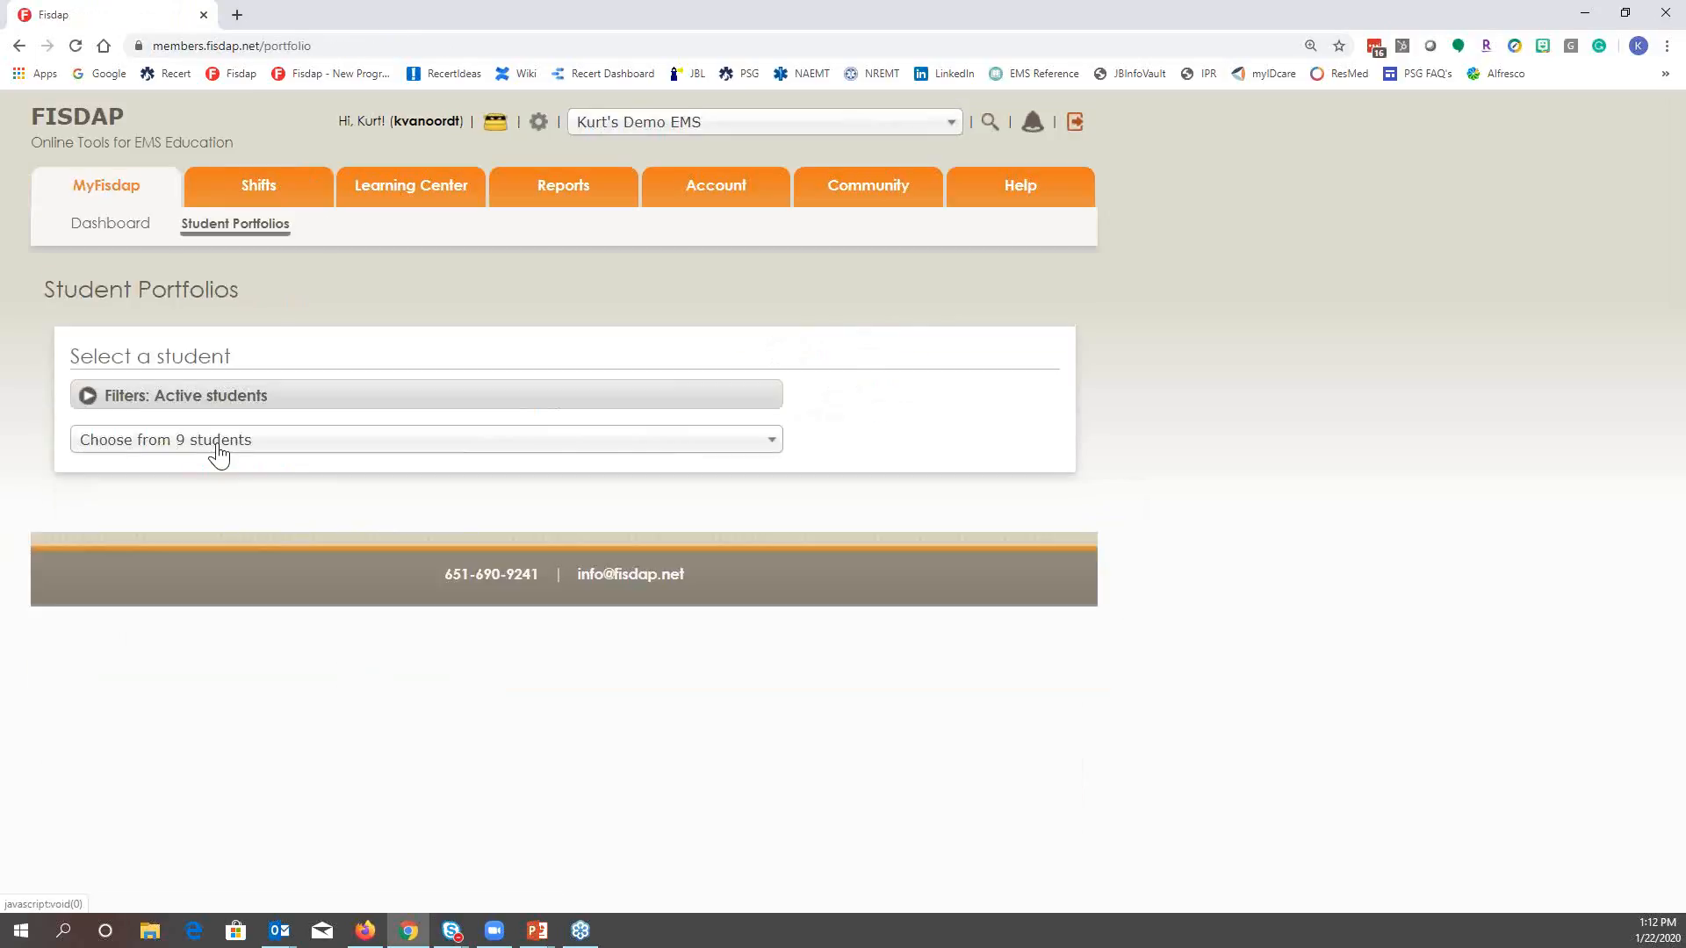
click(218, 449)
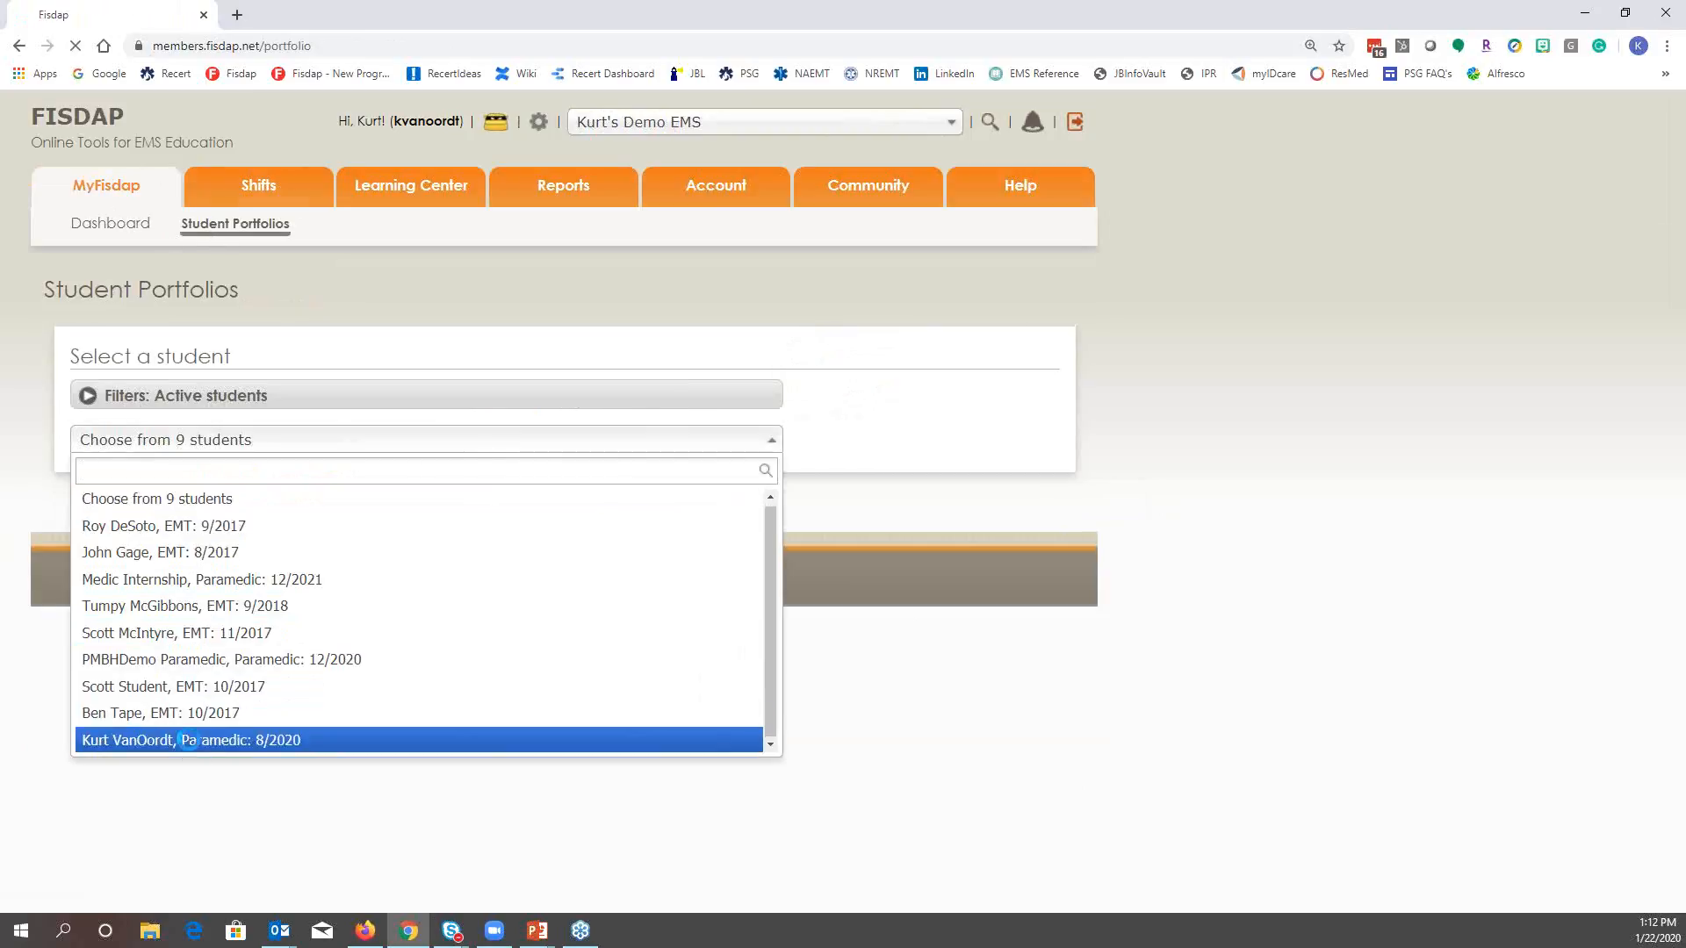
click(194, 743)
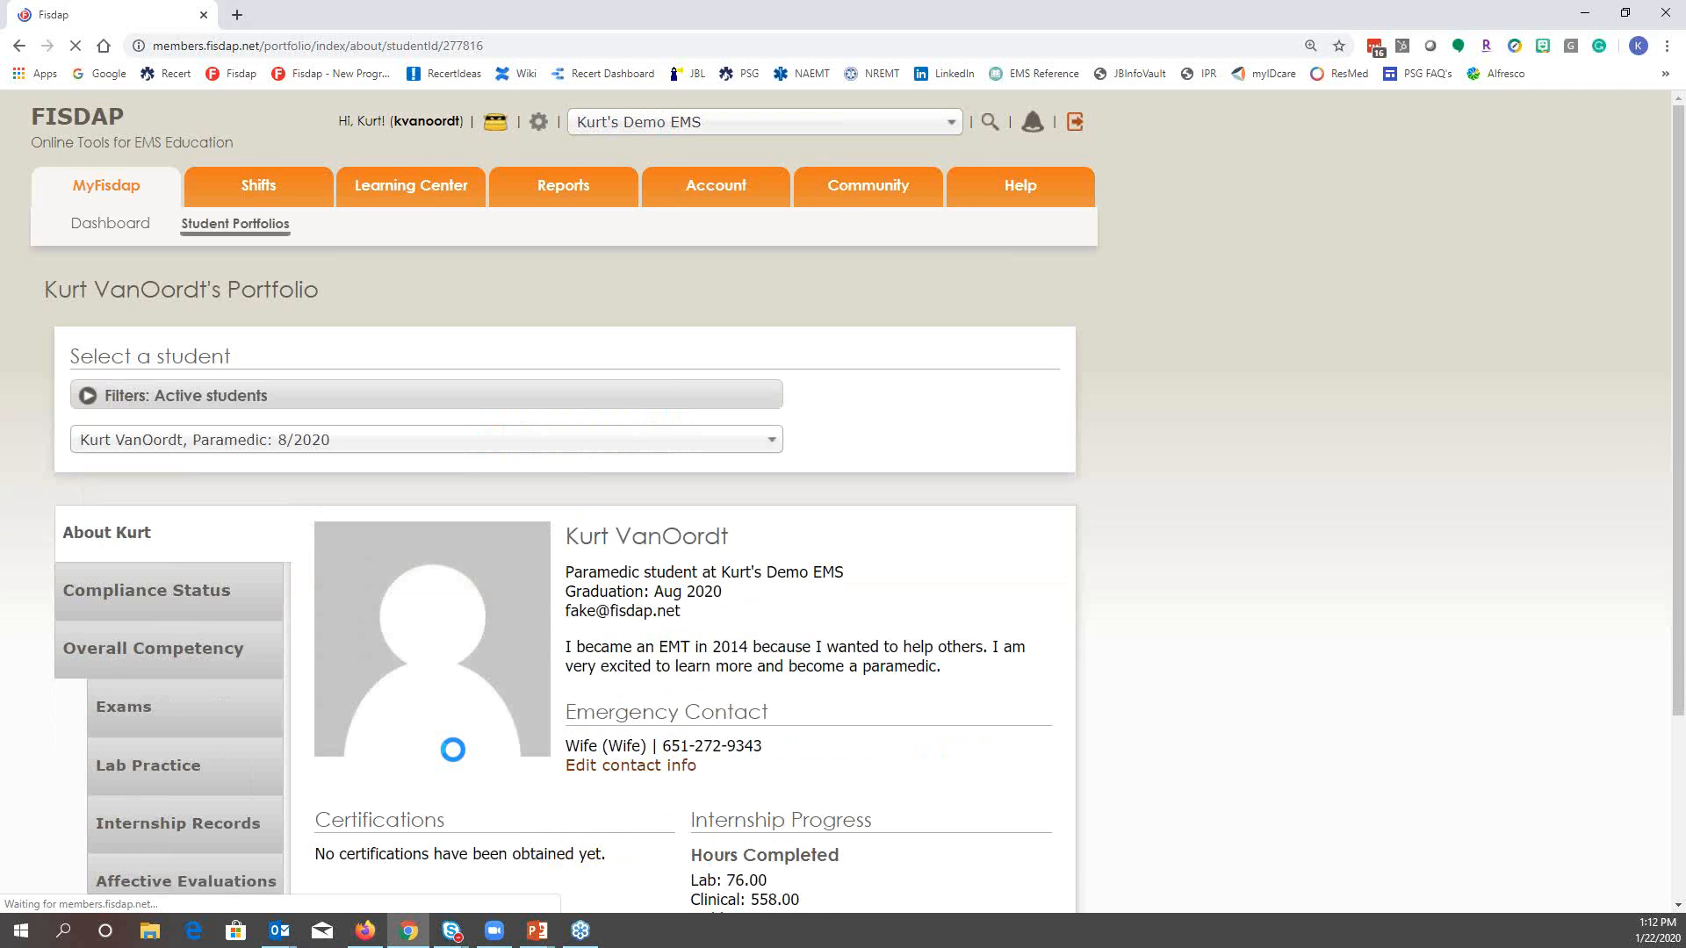
Examine the portfolio's export options and the student's Compliance Status page
scroll(1132, 663, down, 3)
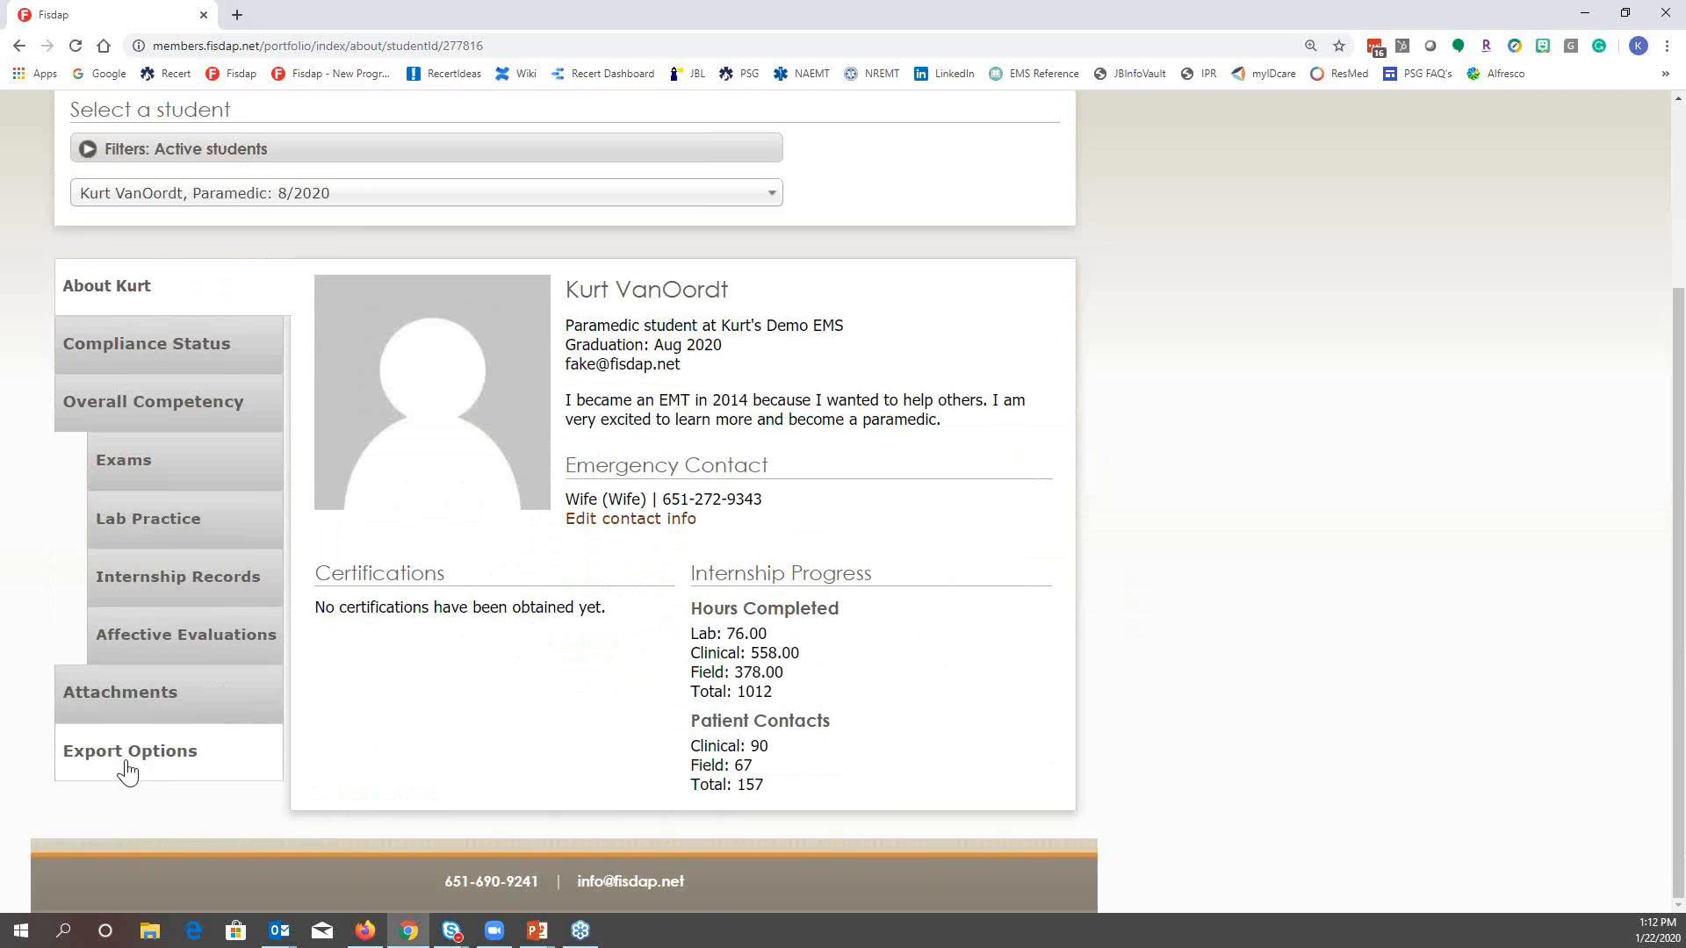
click(127, 770)
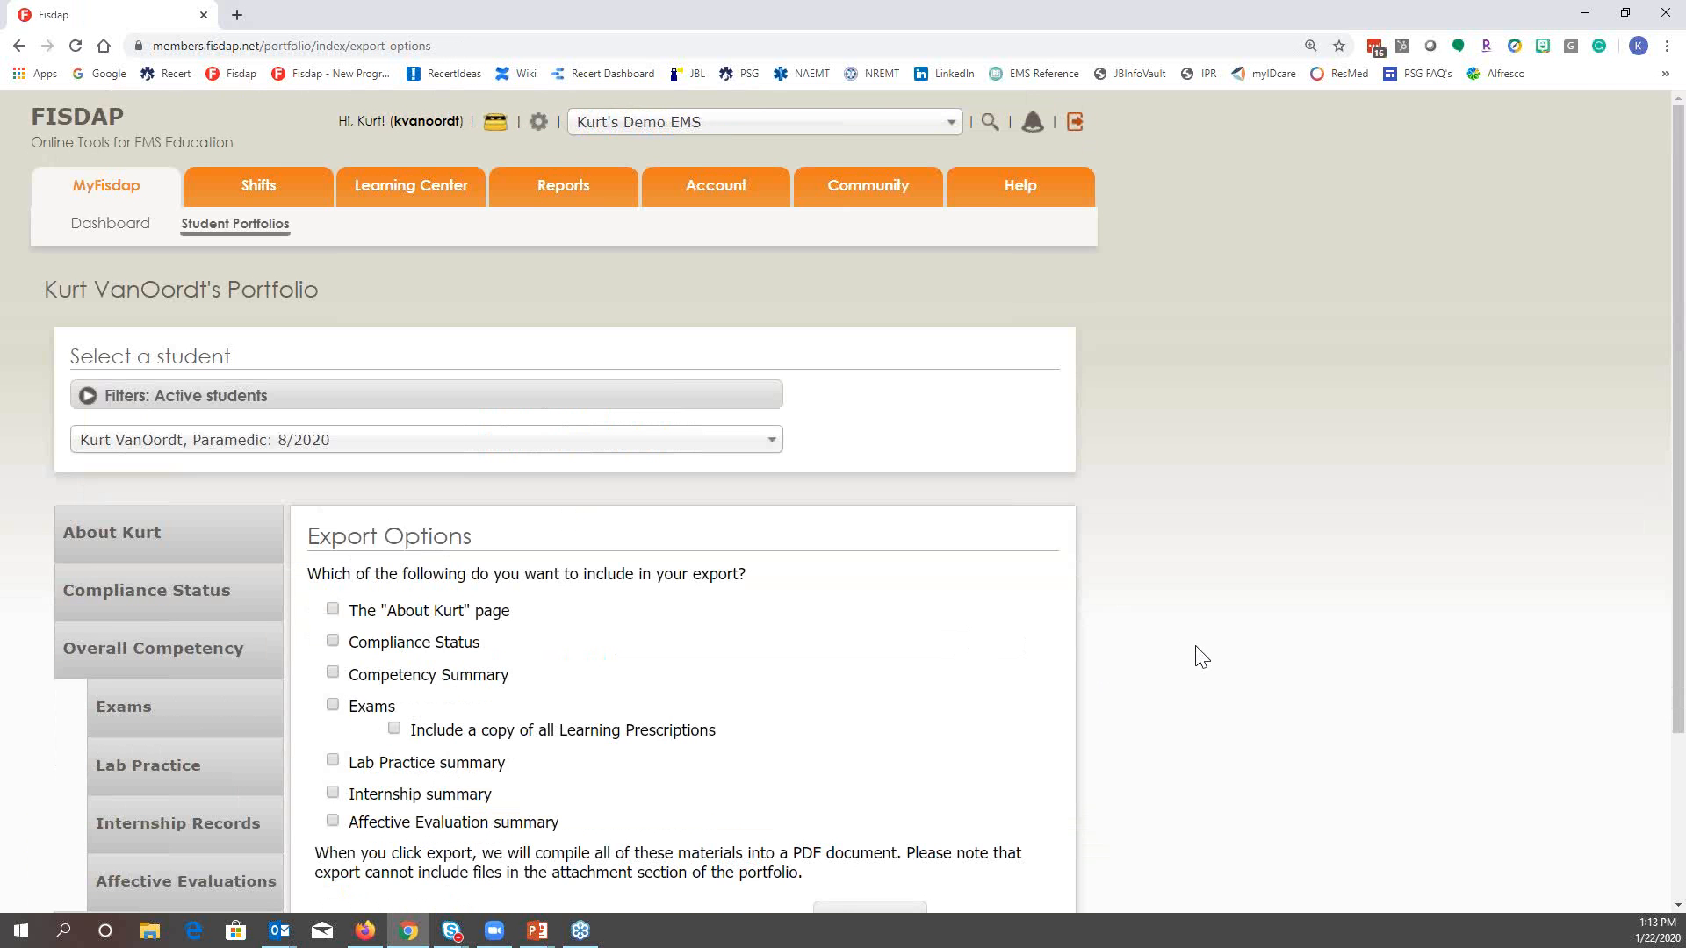
scroll(1197, 655, down, 2)
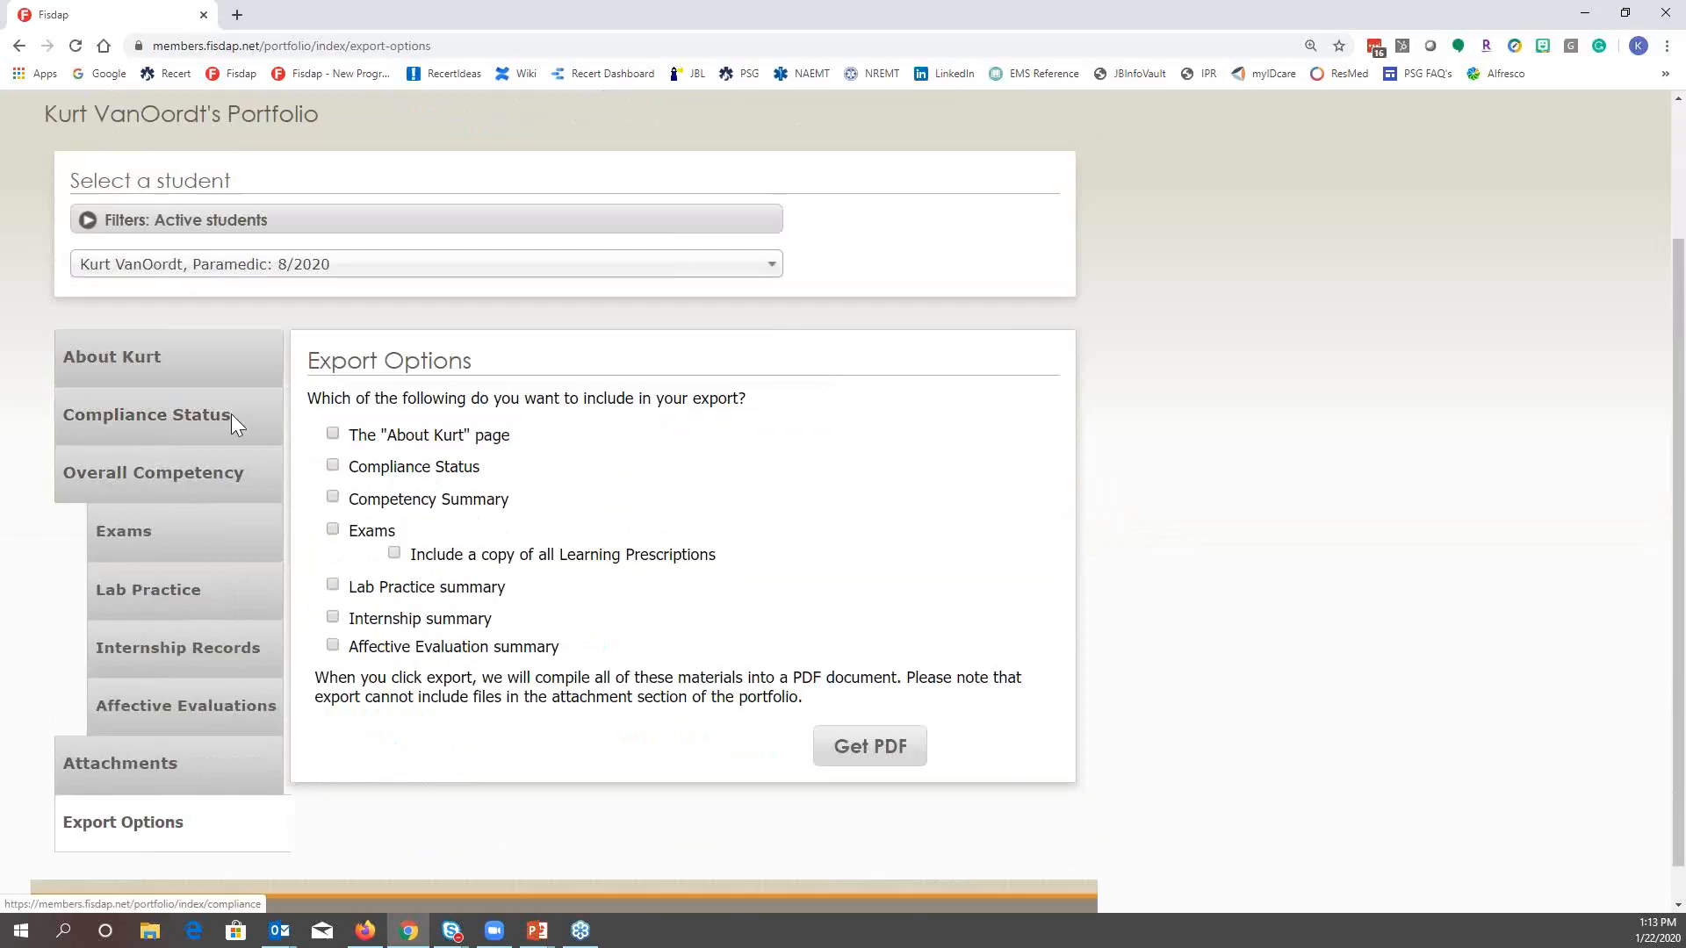
click(146, 423)
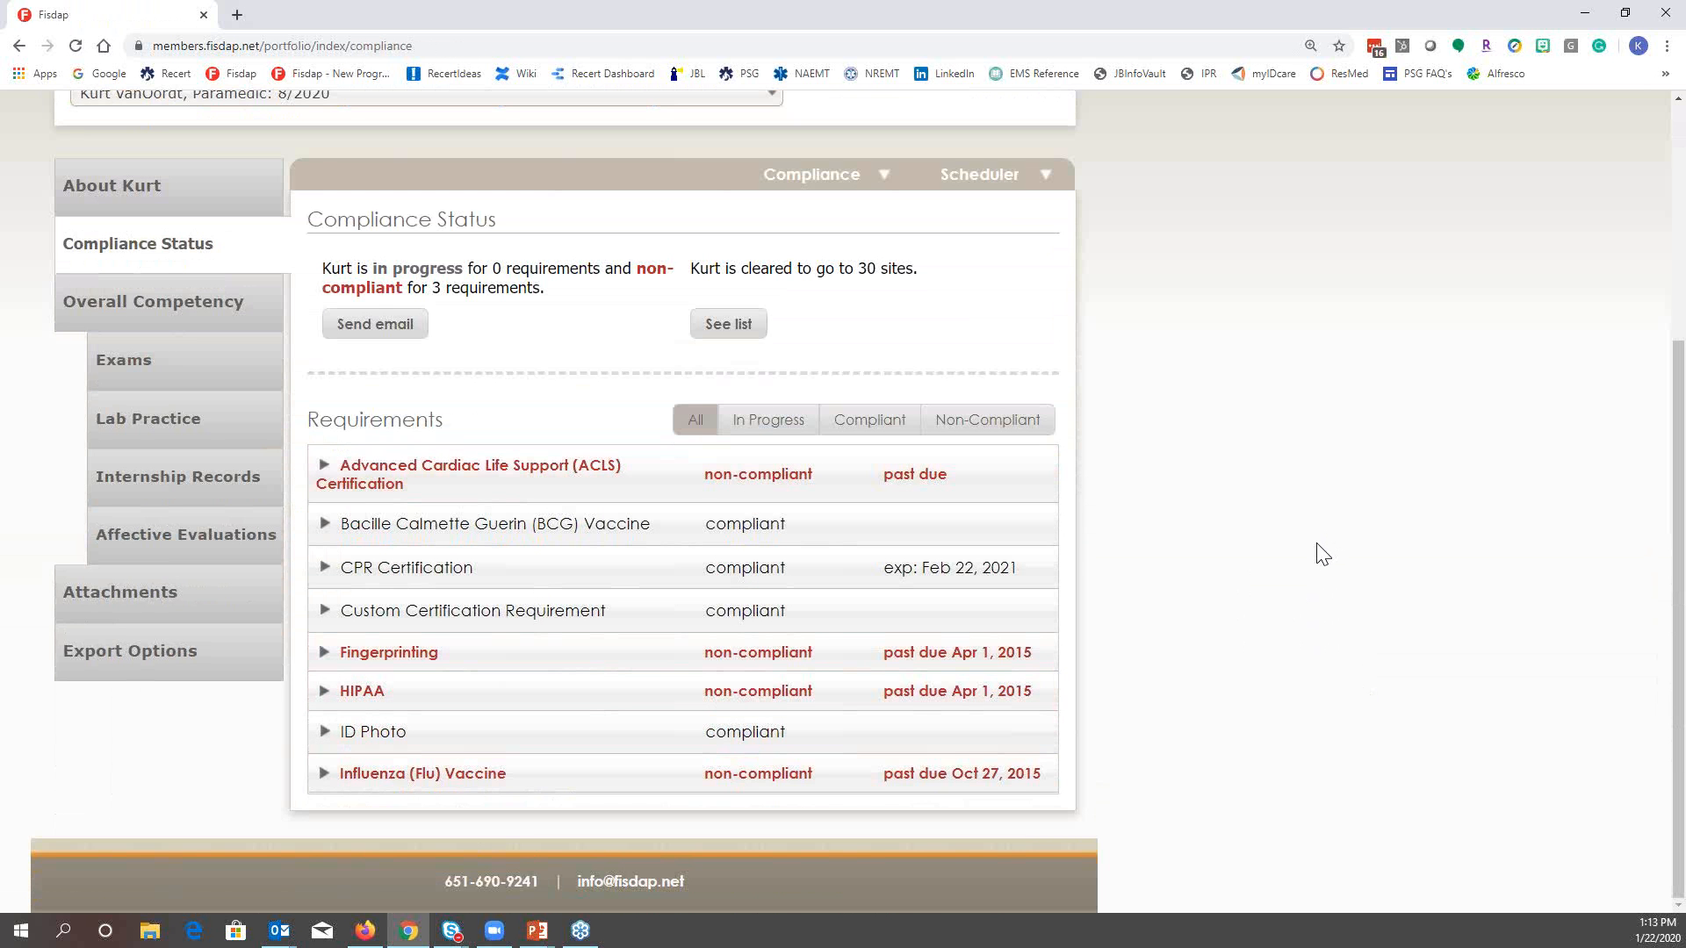
Leave the student's portfolio and open the shift schedule
scroll(1319, 554, up, 3)
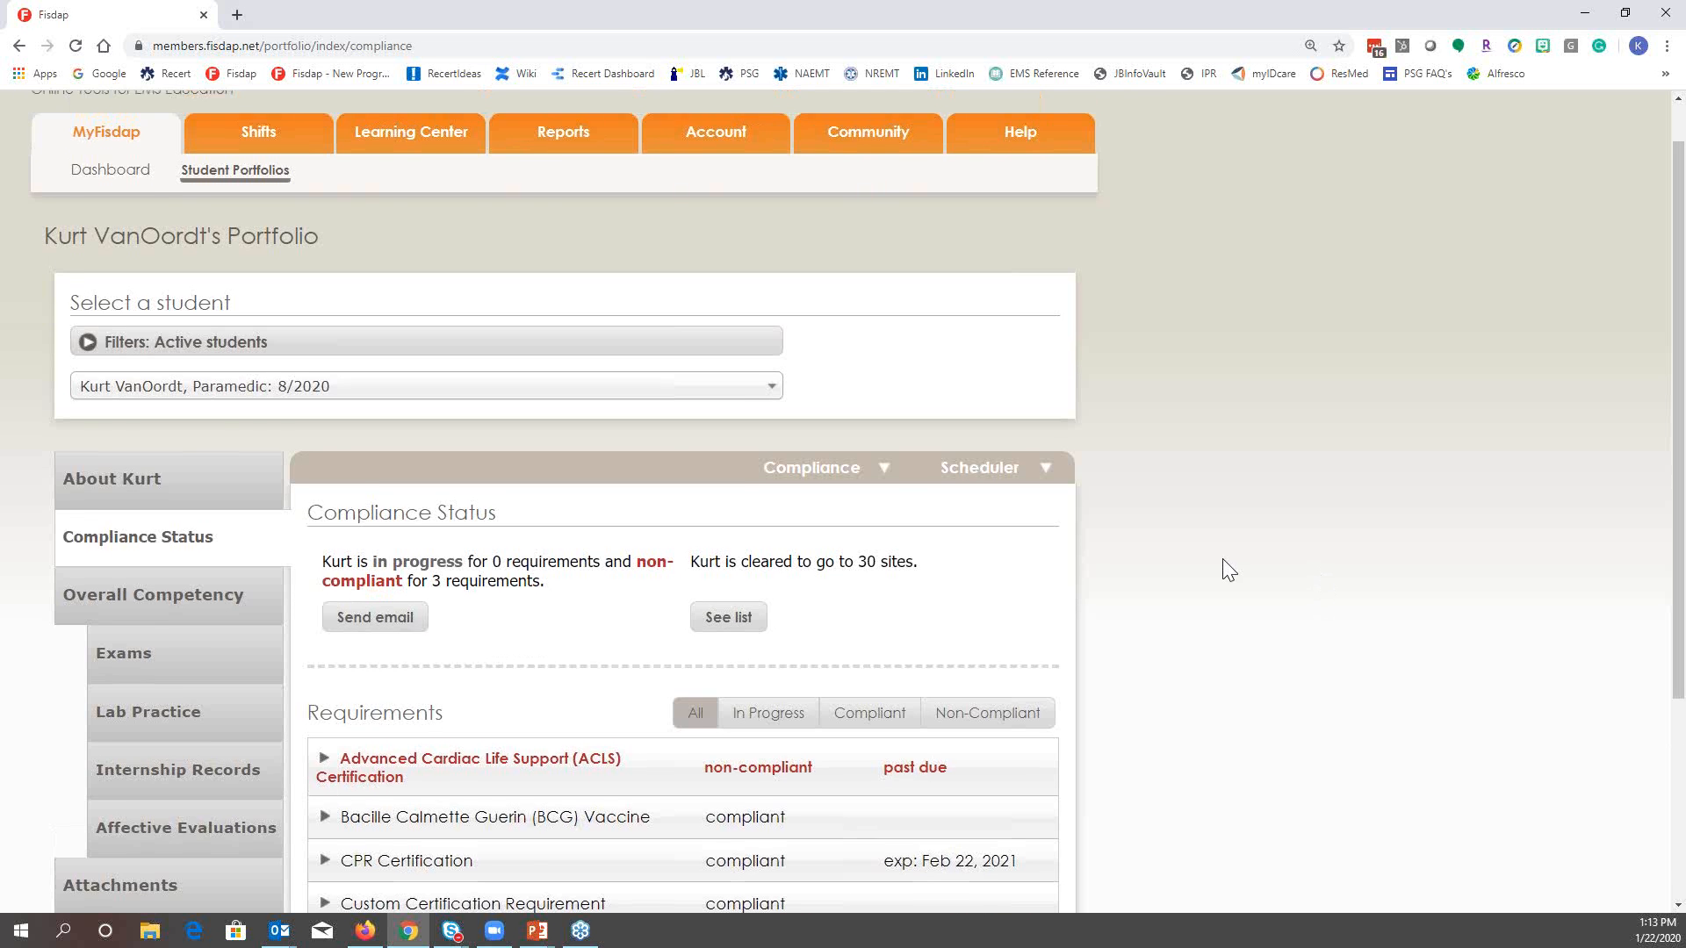
scroll(1222, 559, up, 1)
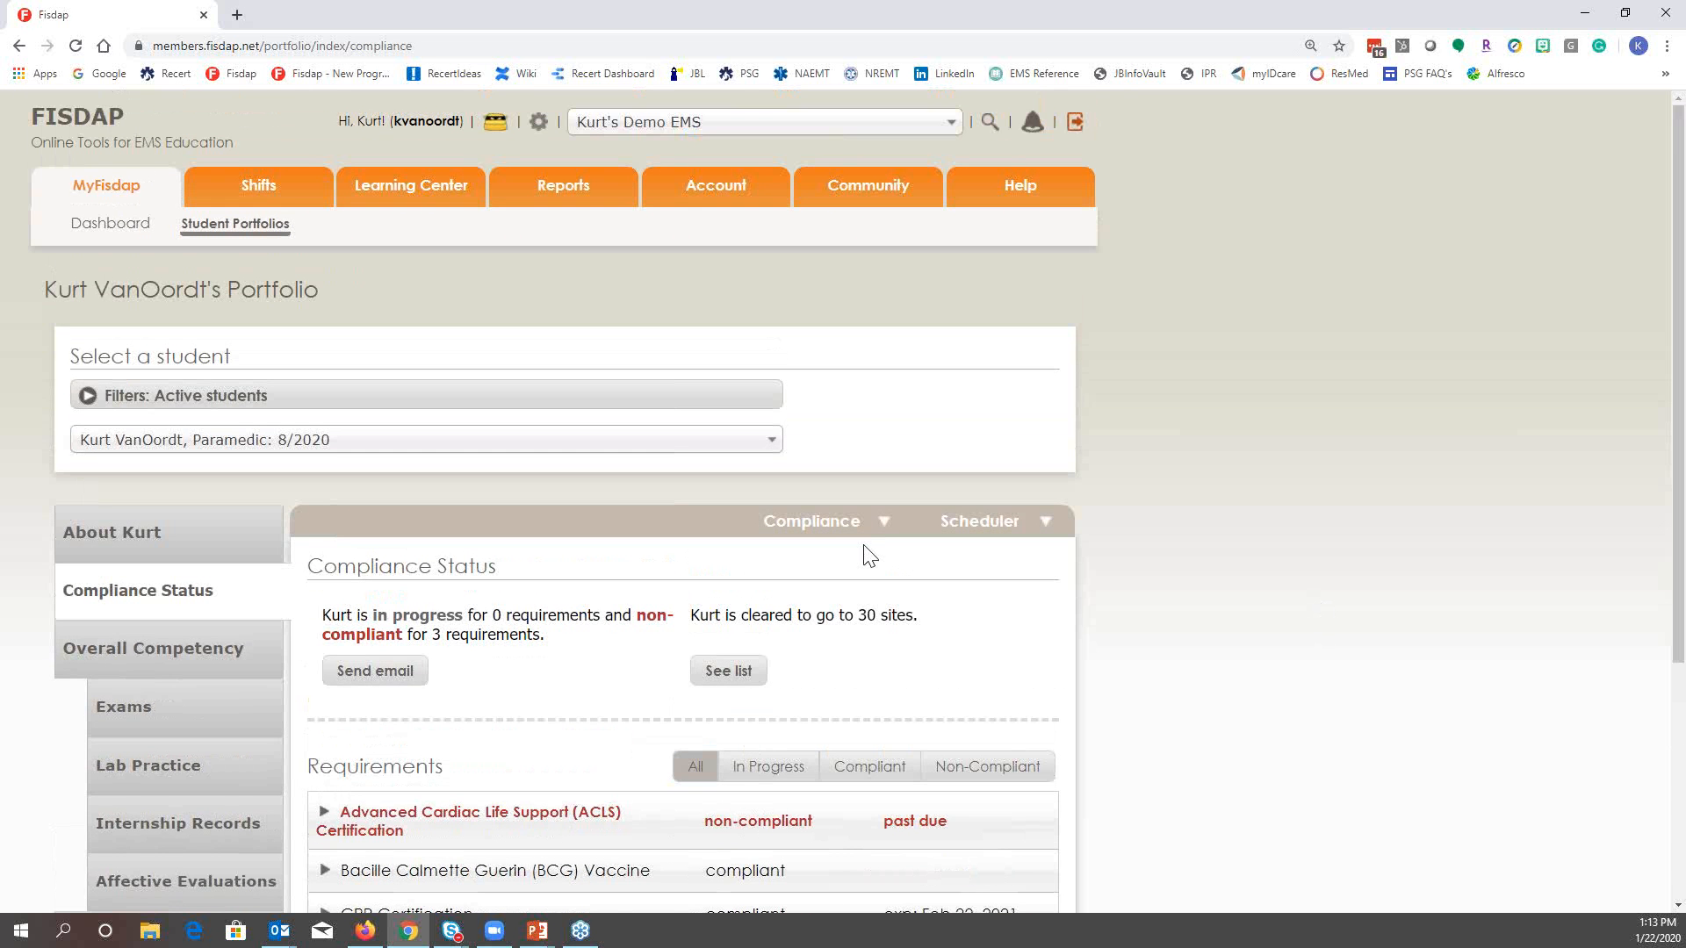
click(253, 202)
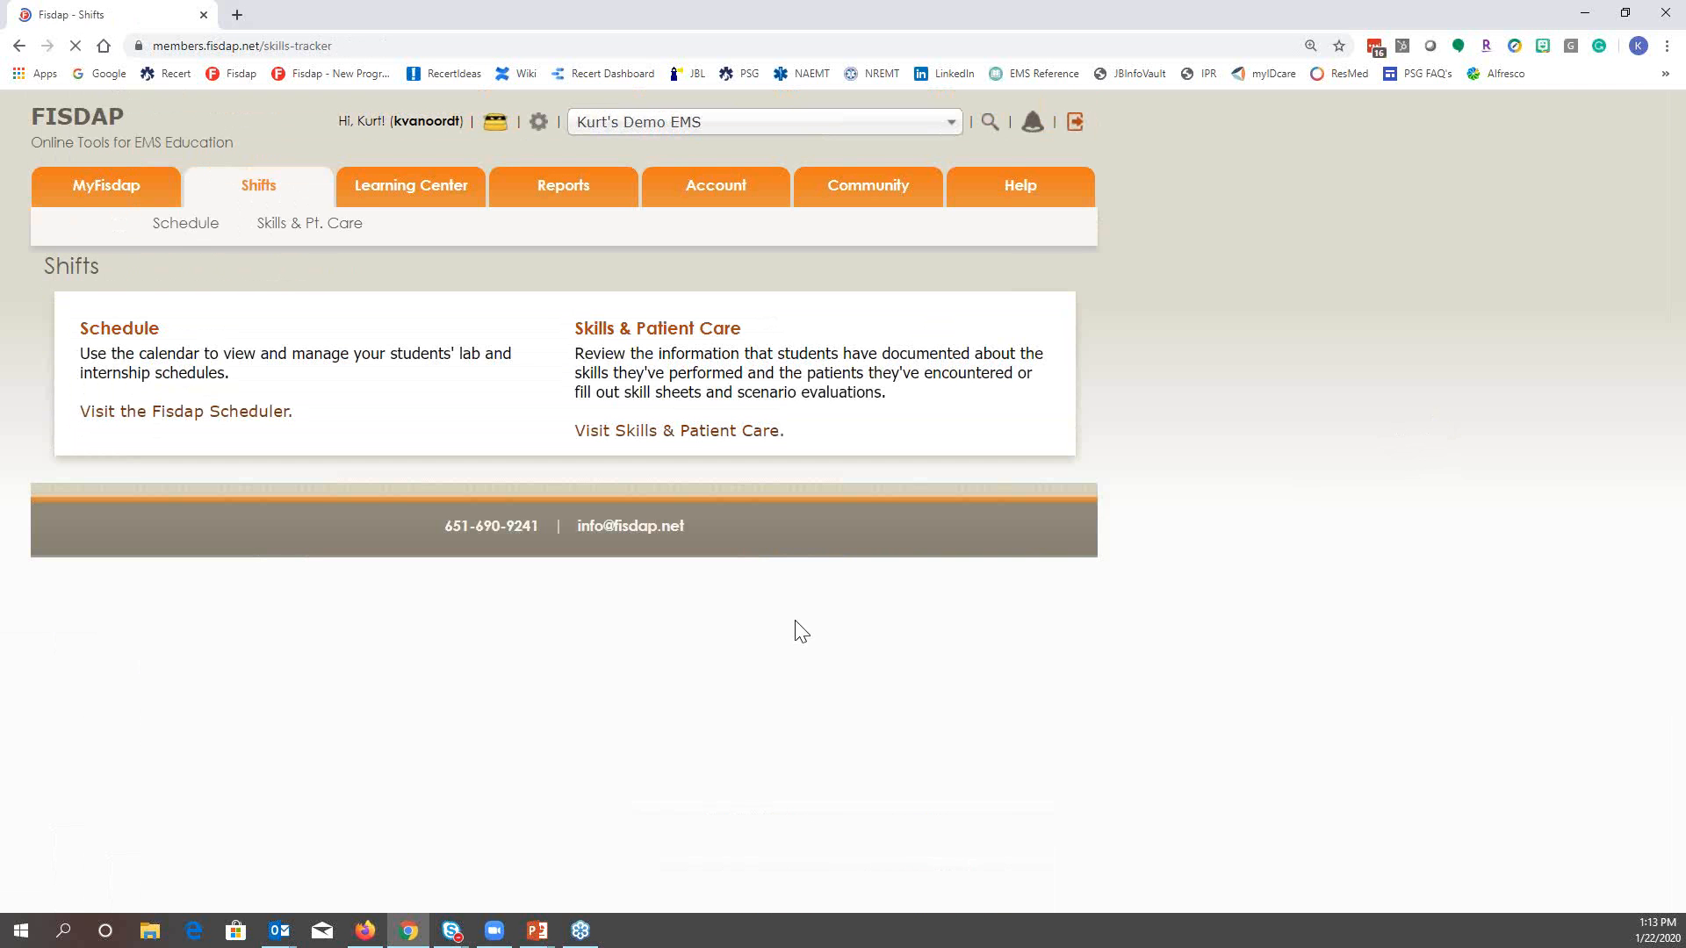
click(191, 228)
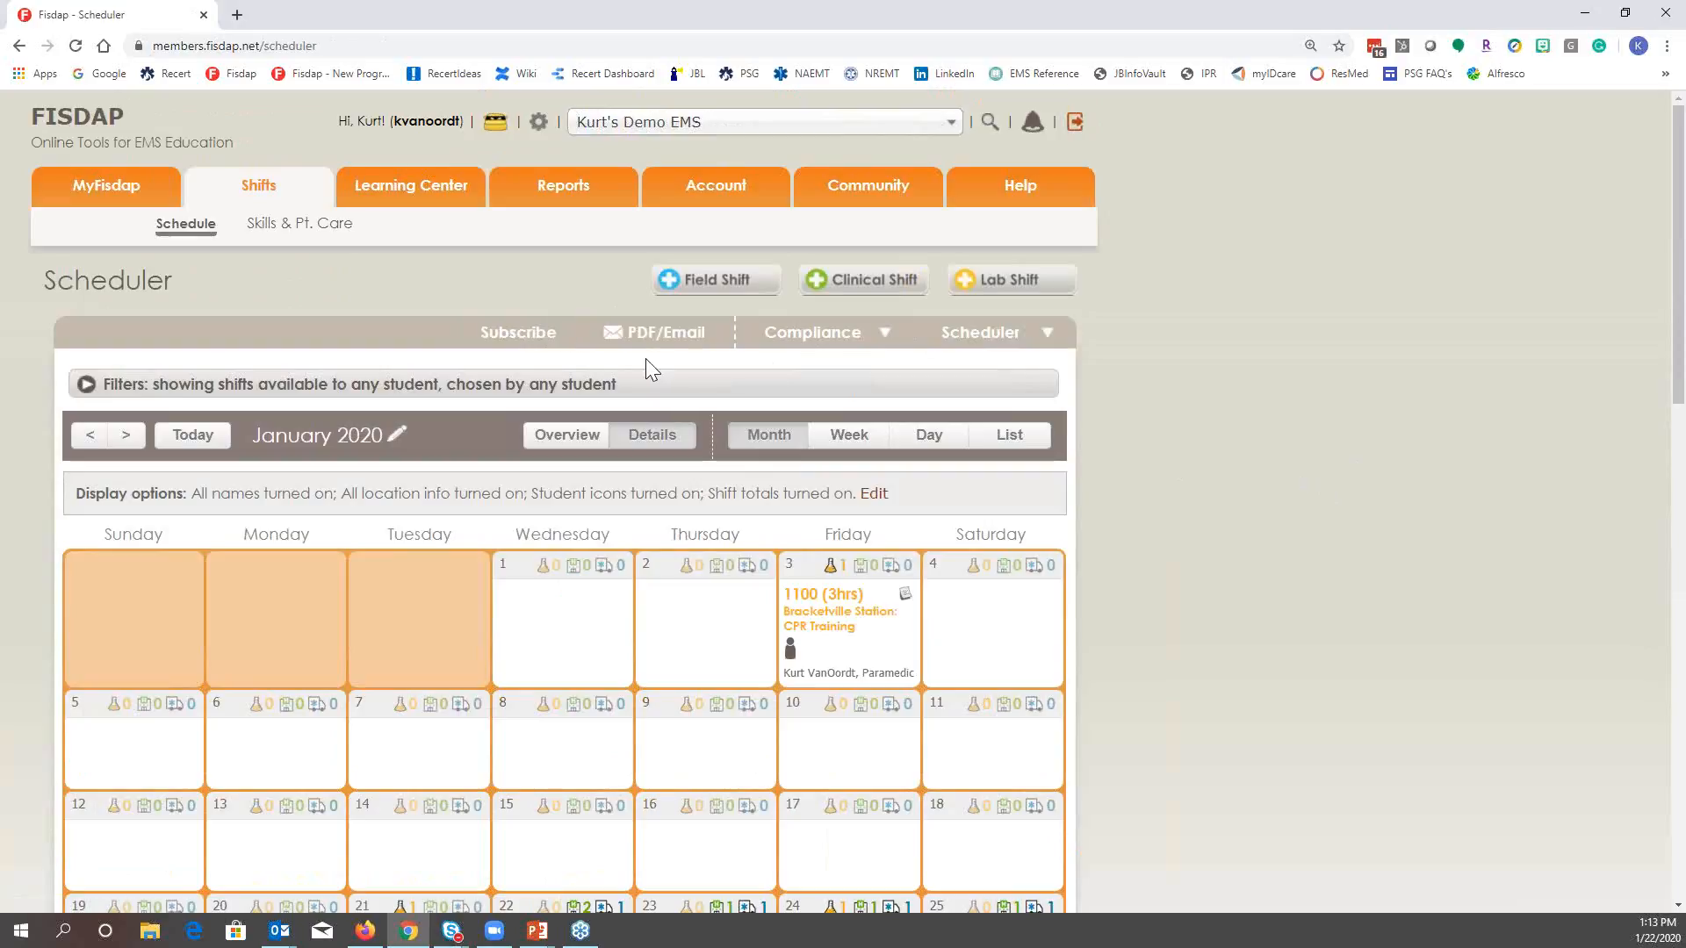
Filter out available shifts and examine the compliance marking of students assigned to the January 2020 shifts
click(414, 396)
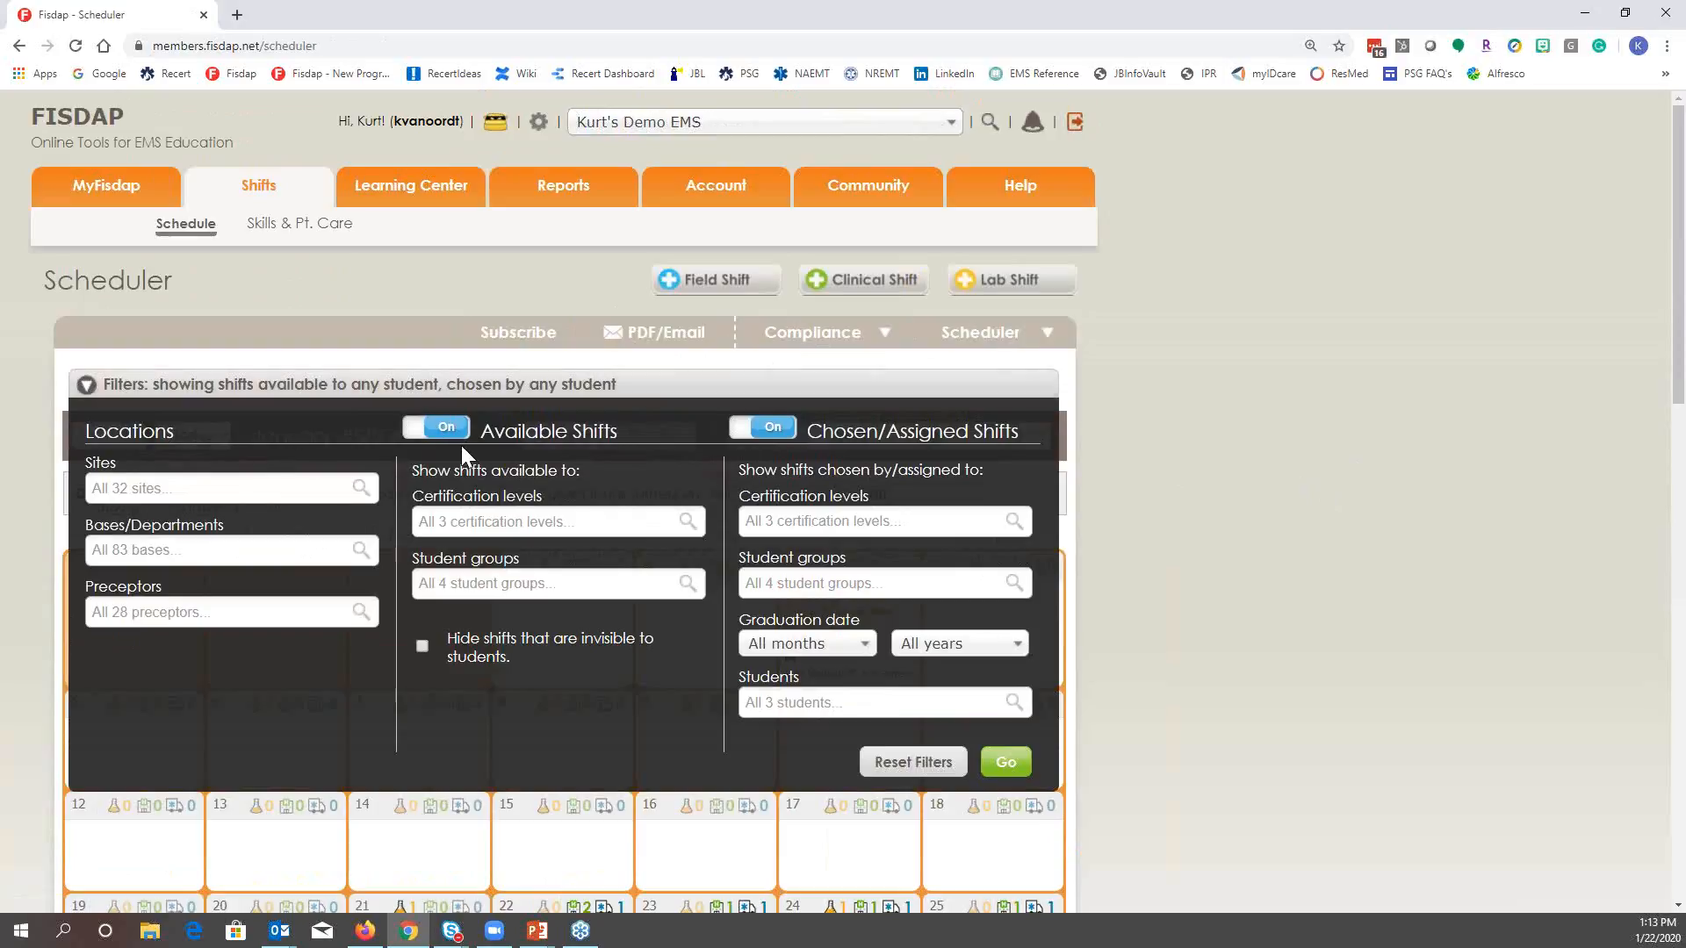
click(439, 427)
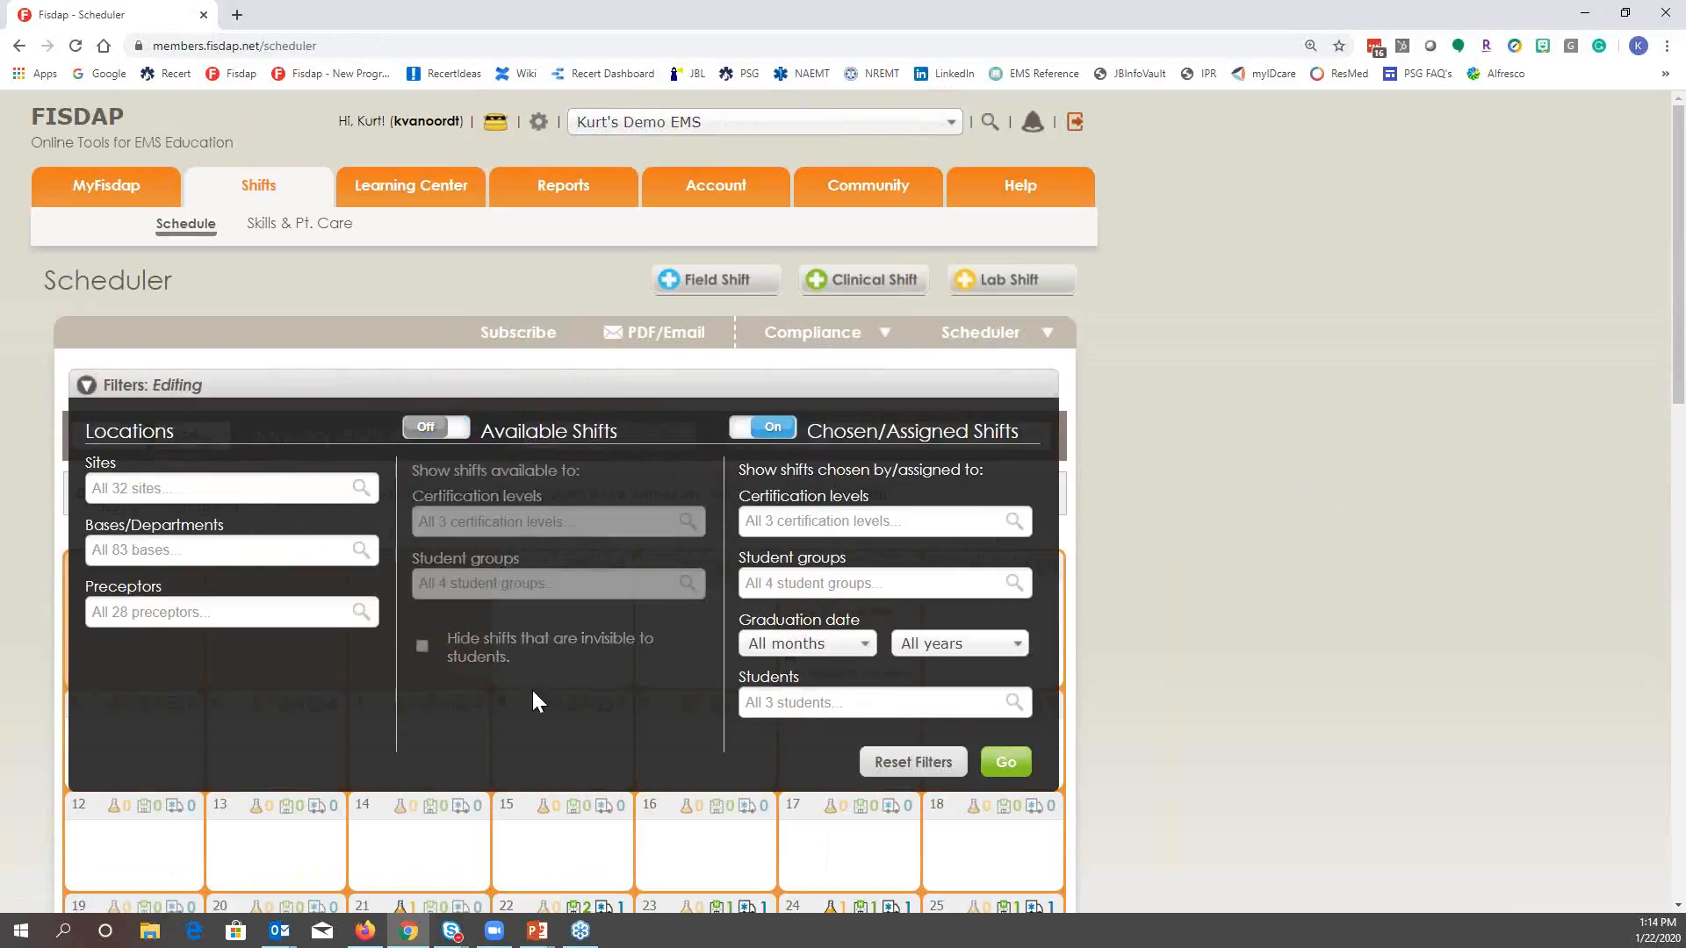
click(1006, 762)
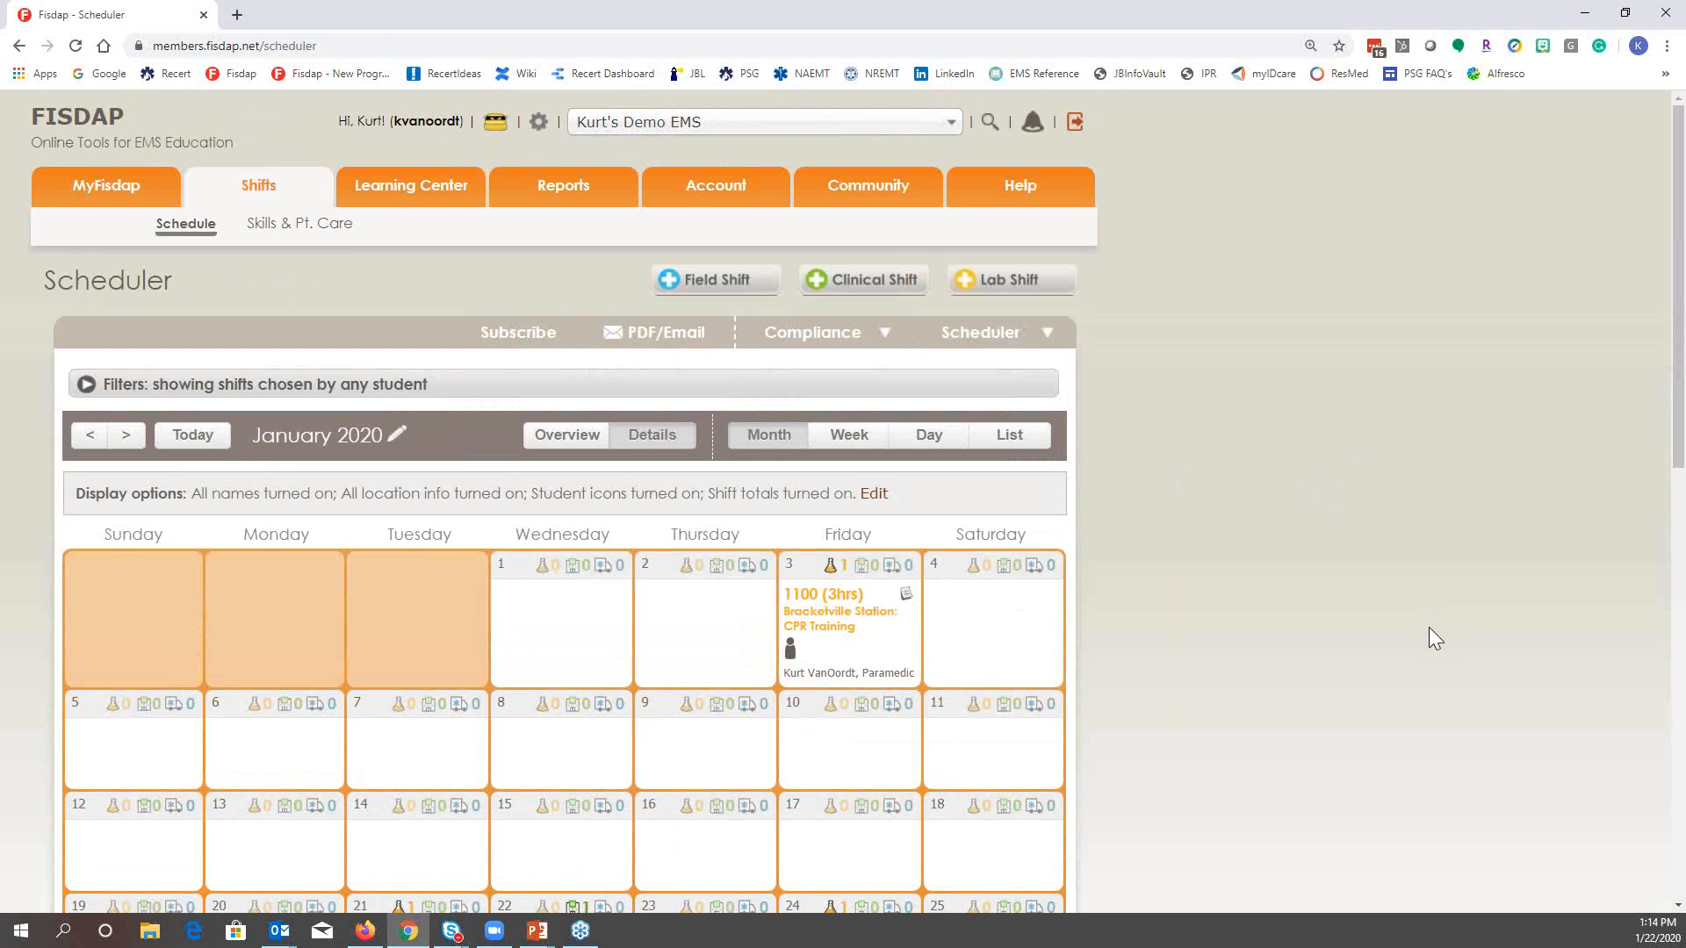
scroll(1429, 629, down, 5)
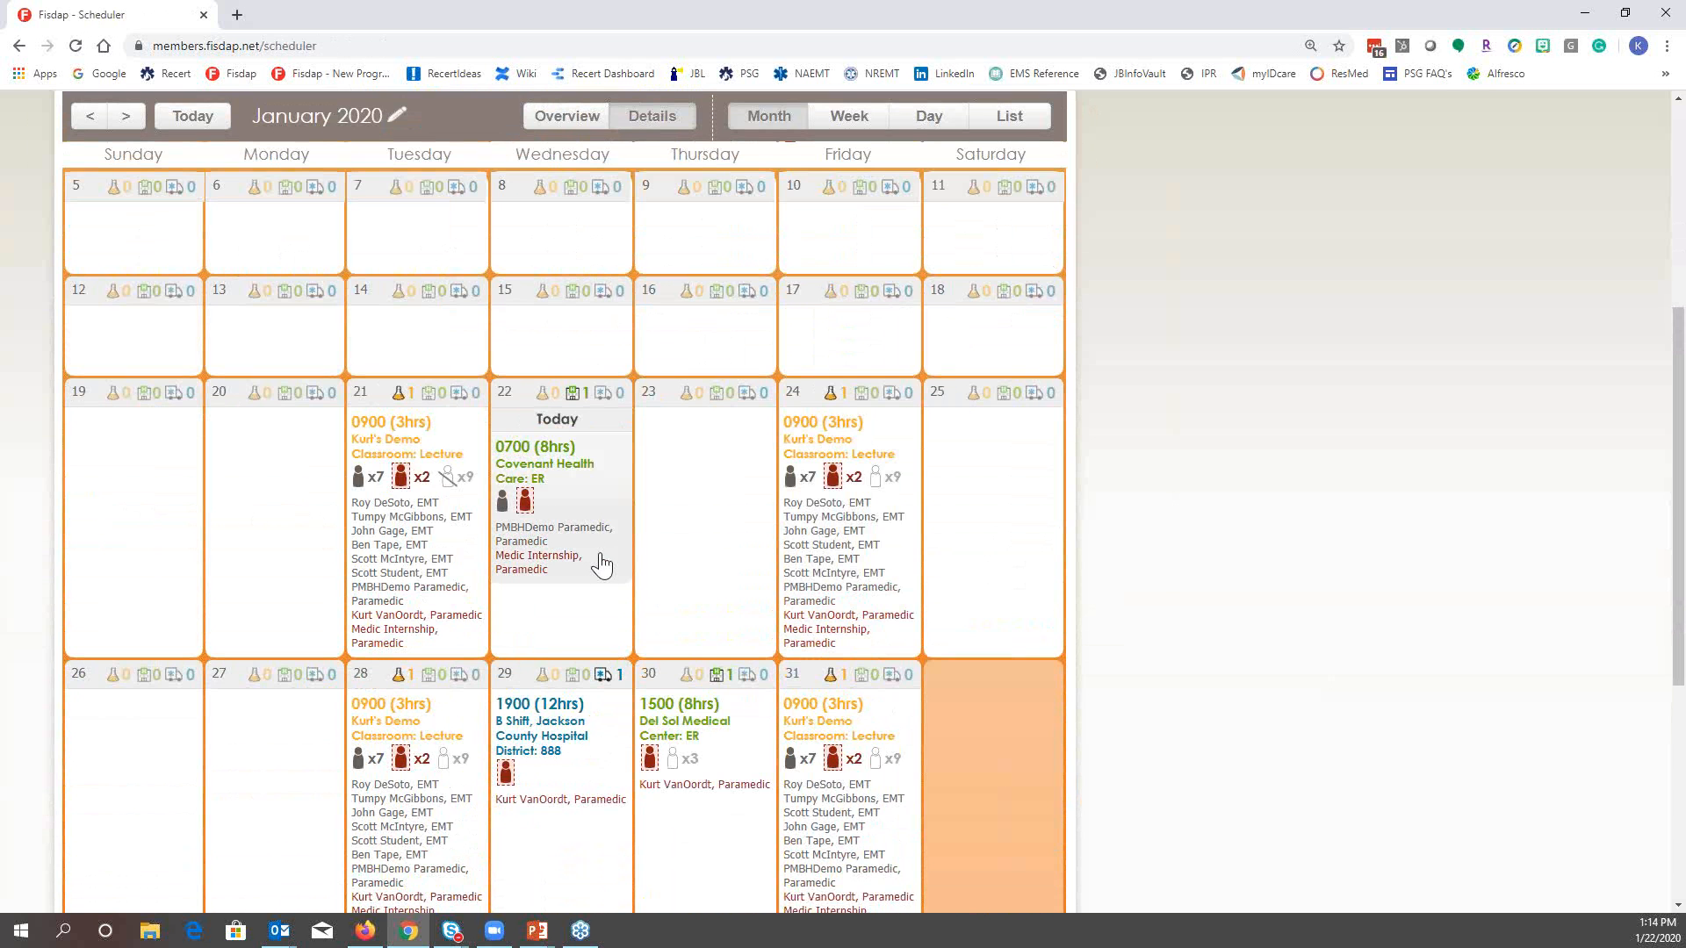
scroll(588, 546, up, 3)
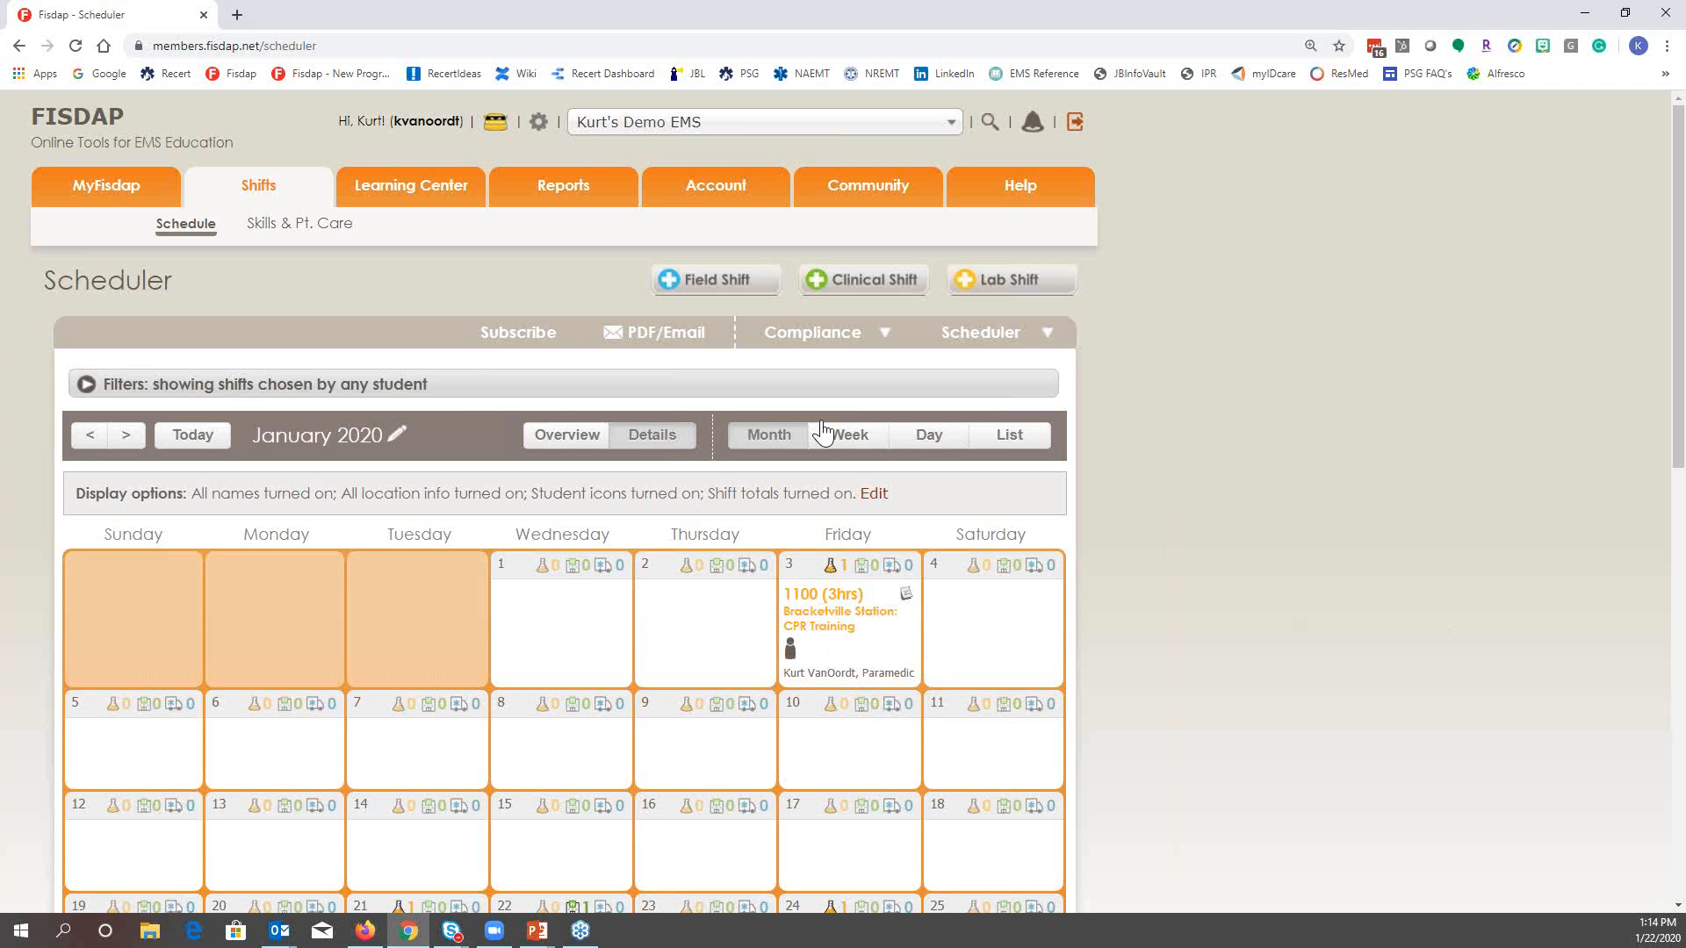
Reset the schedule filters to include available shifts again and apply them to the calendar
click(573, 395)
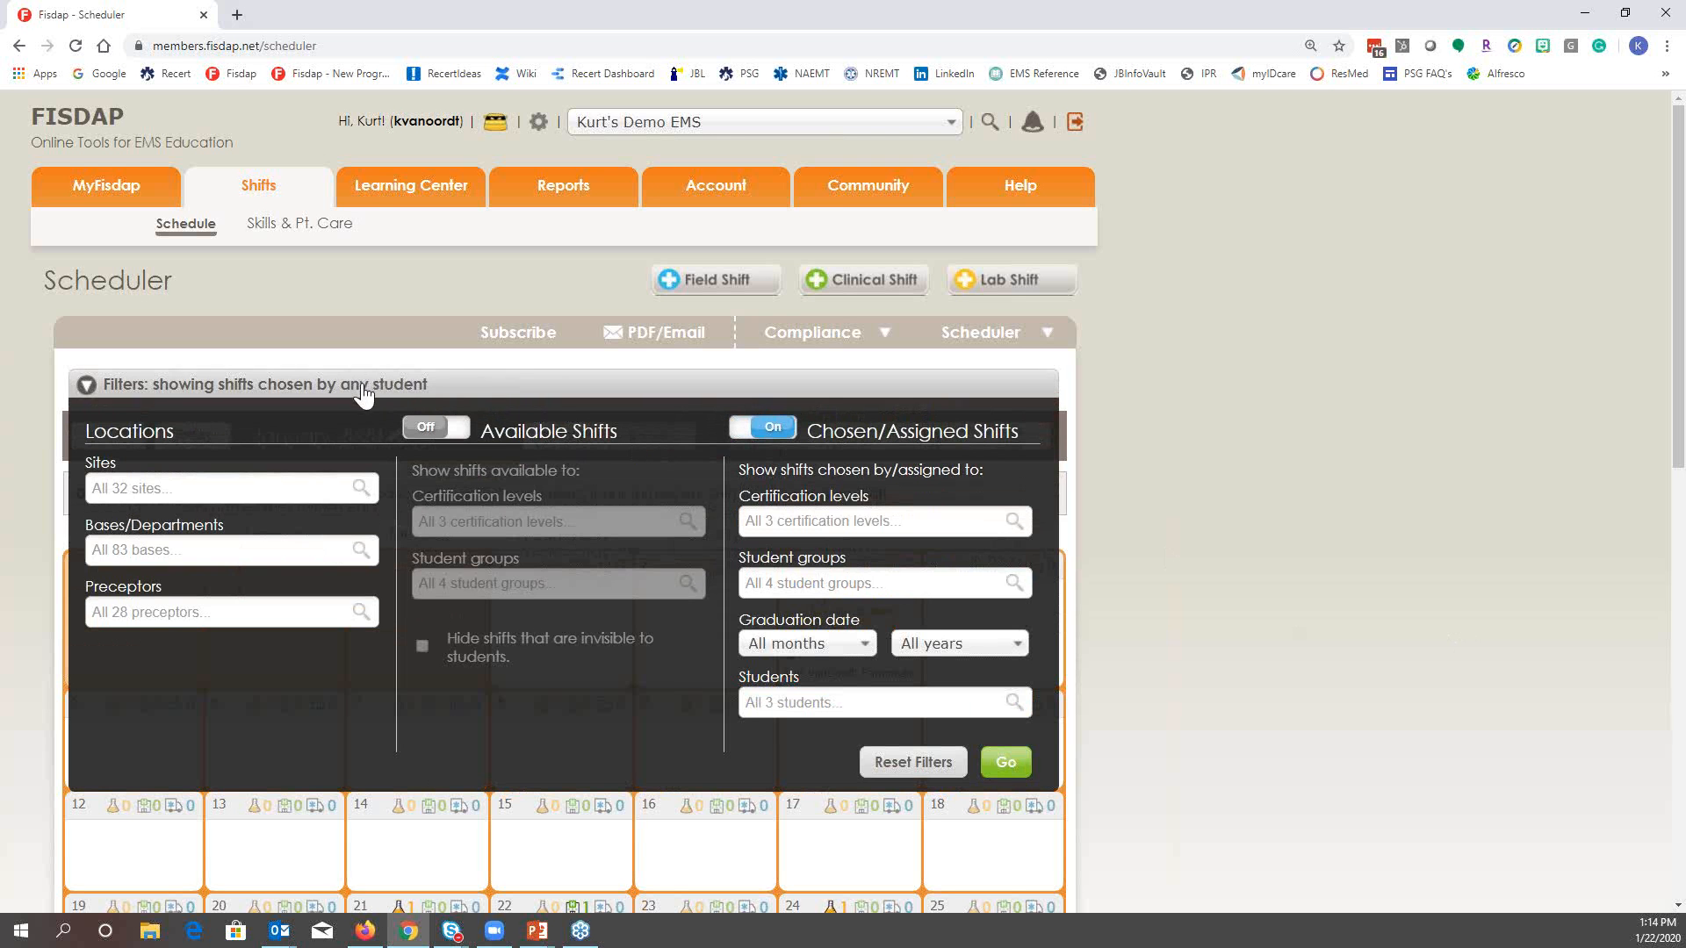
click(913, 762)
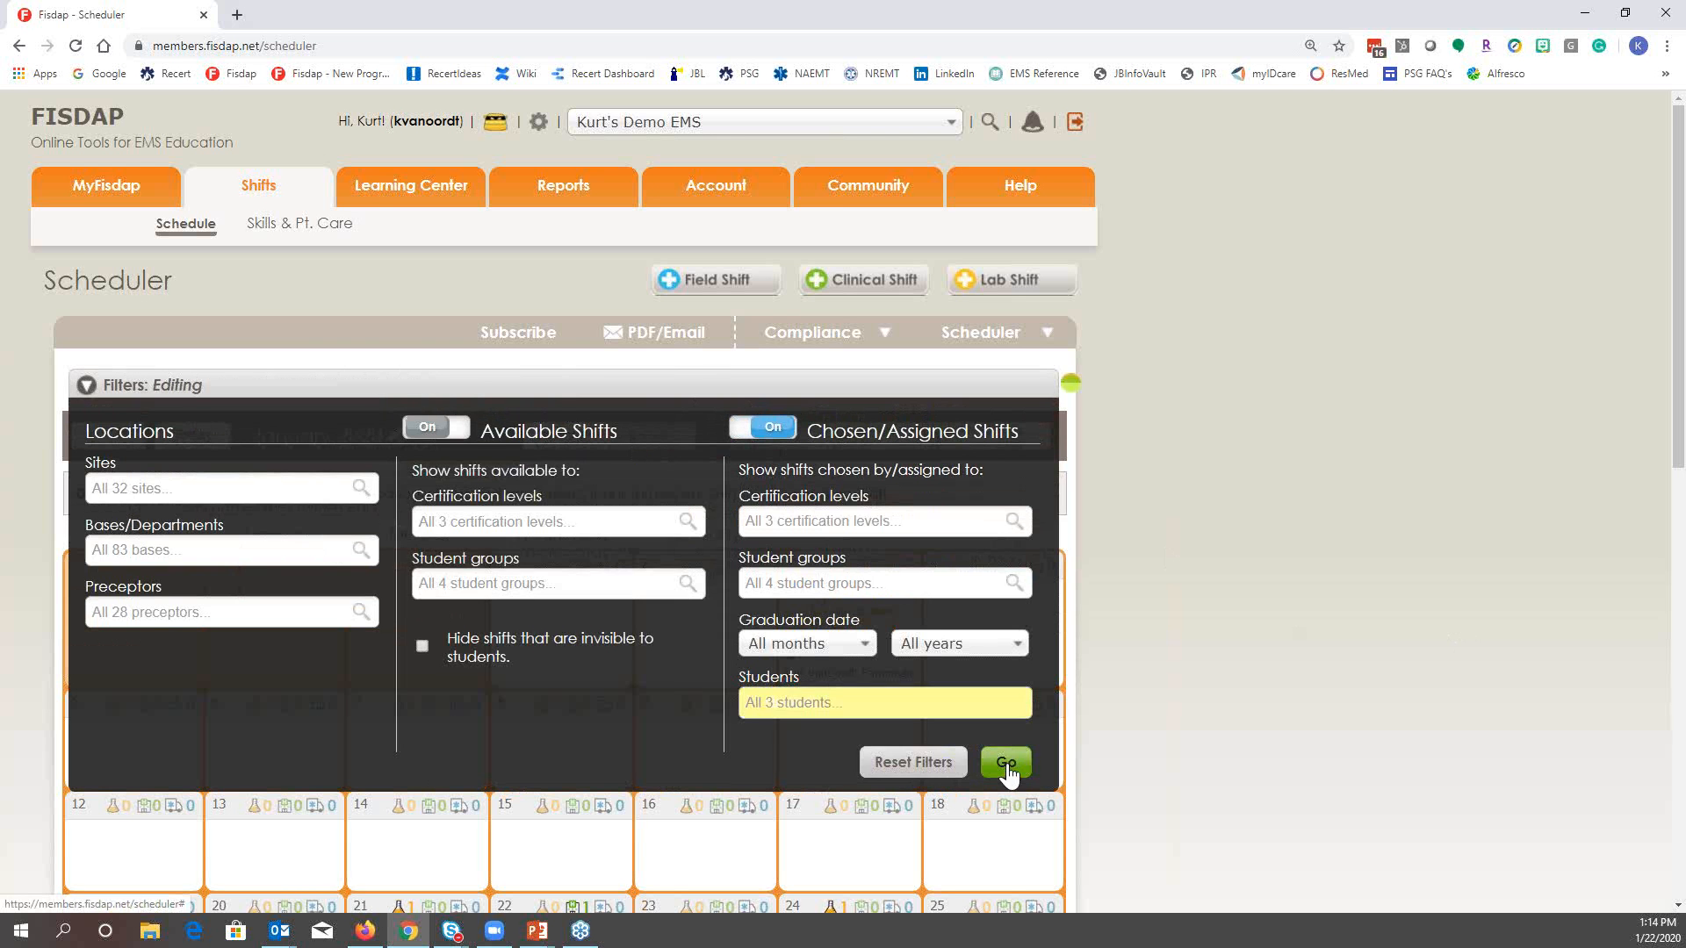
click(1007, 762)
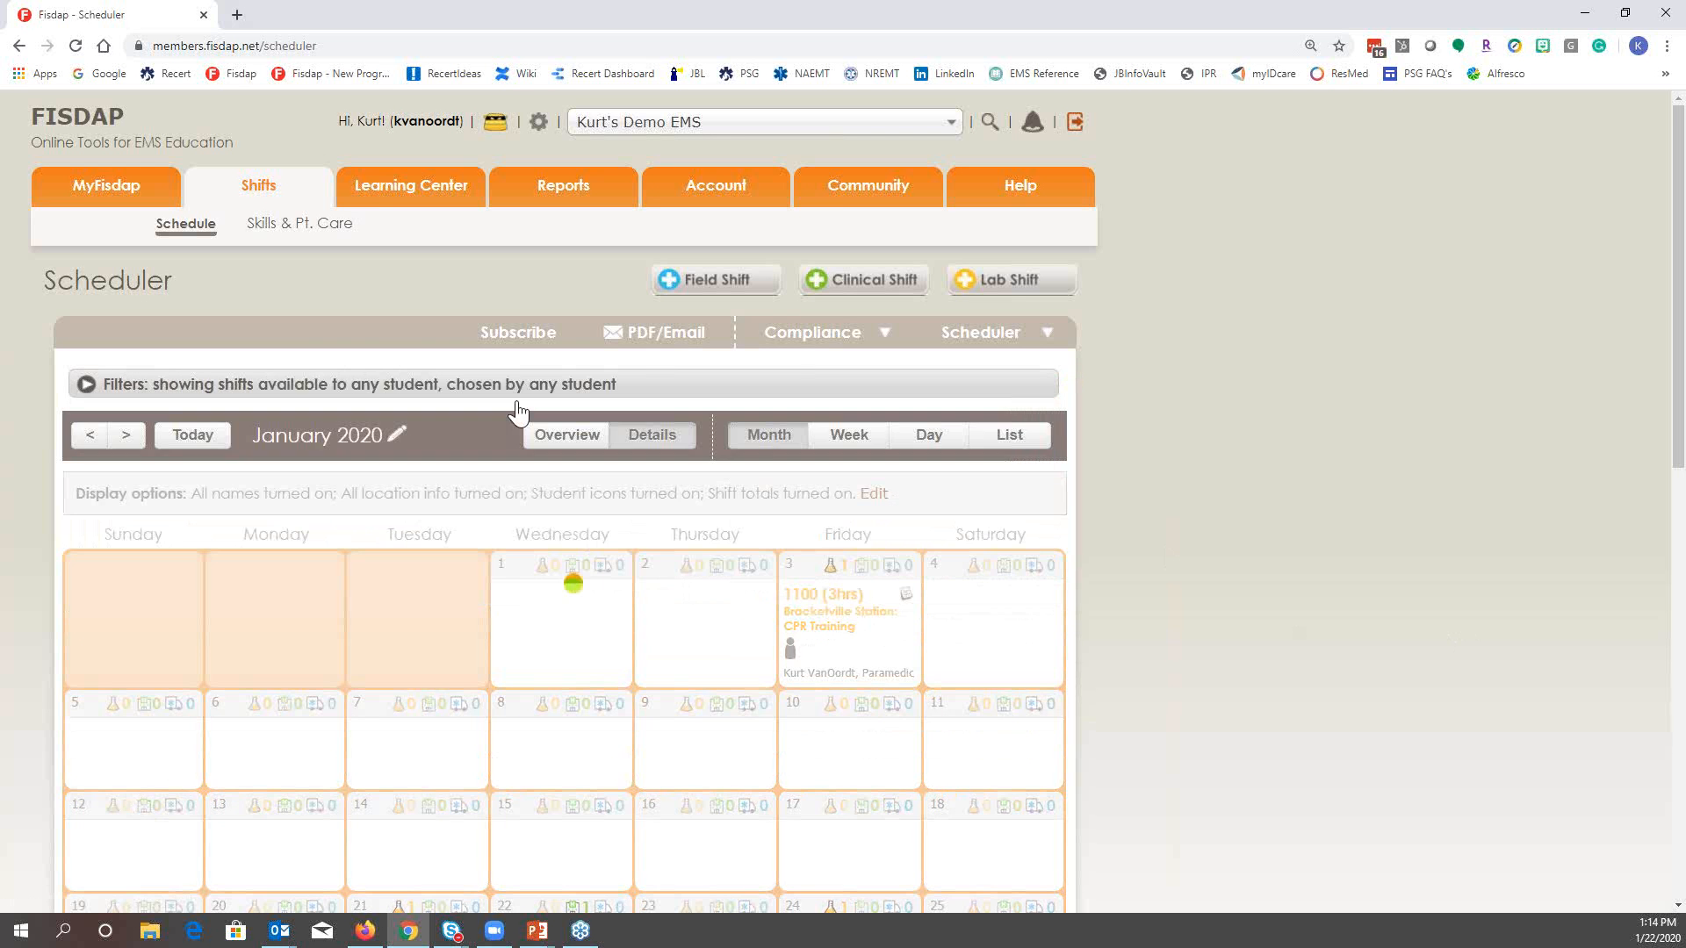
click(512, 393)
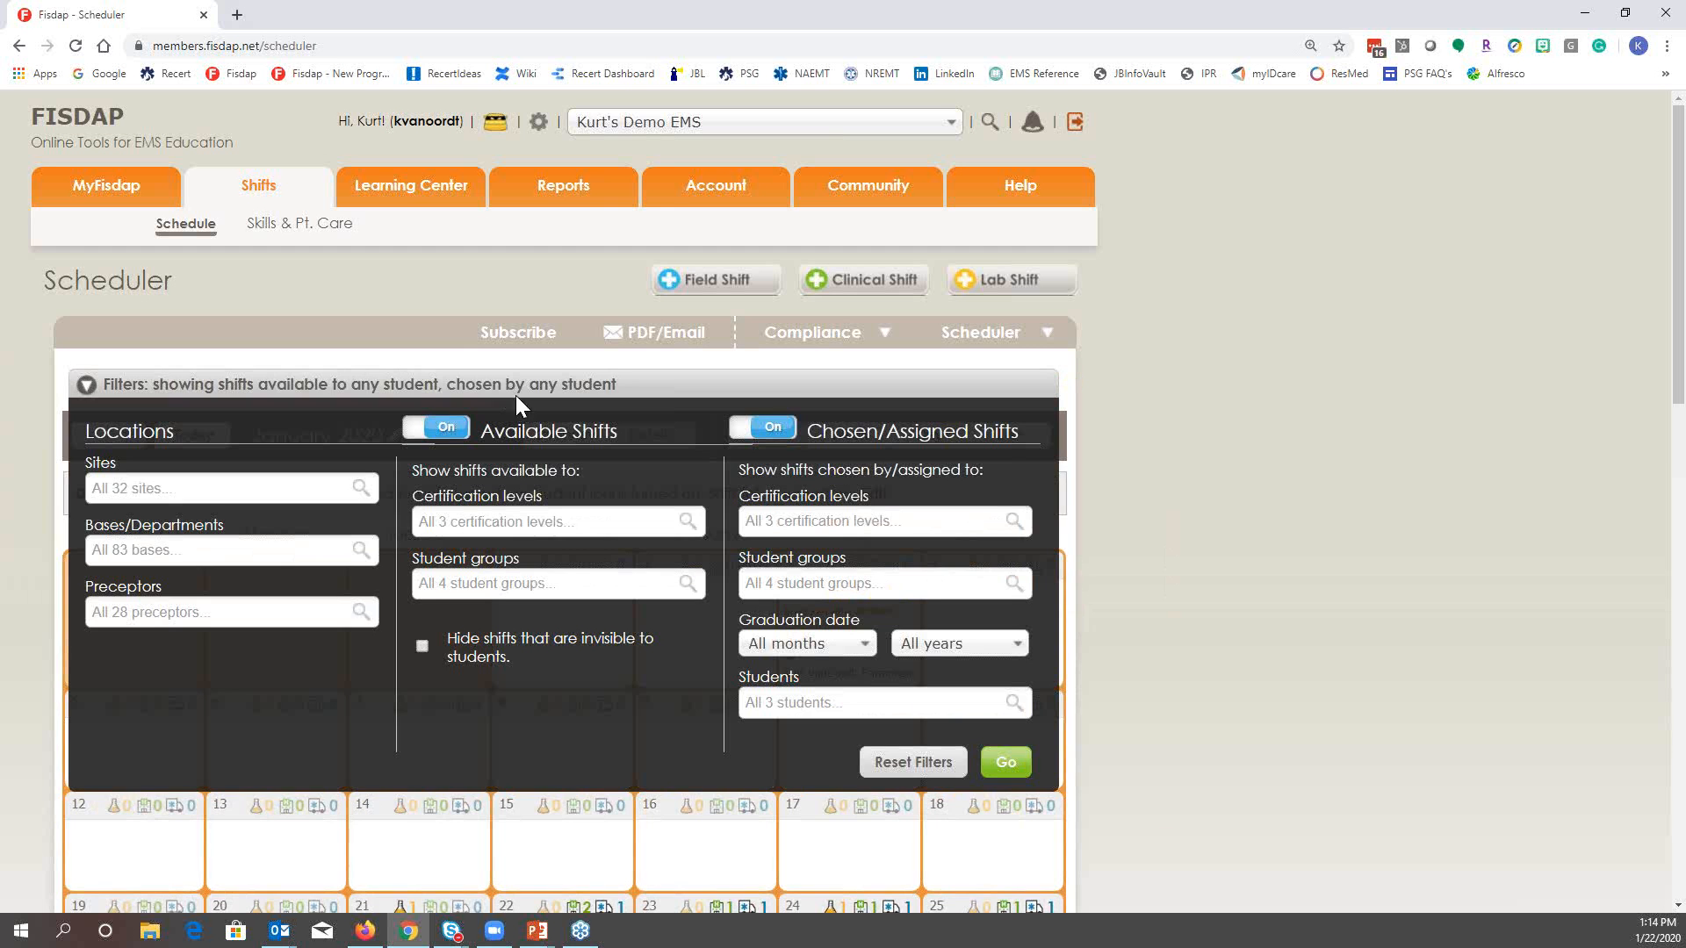
click(253, 489)
scroll(240, 580, down, 1)
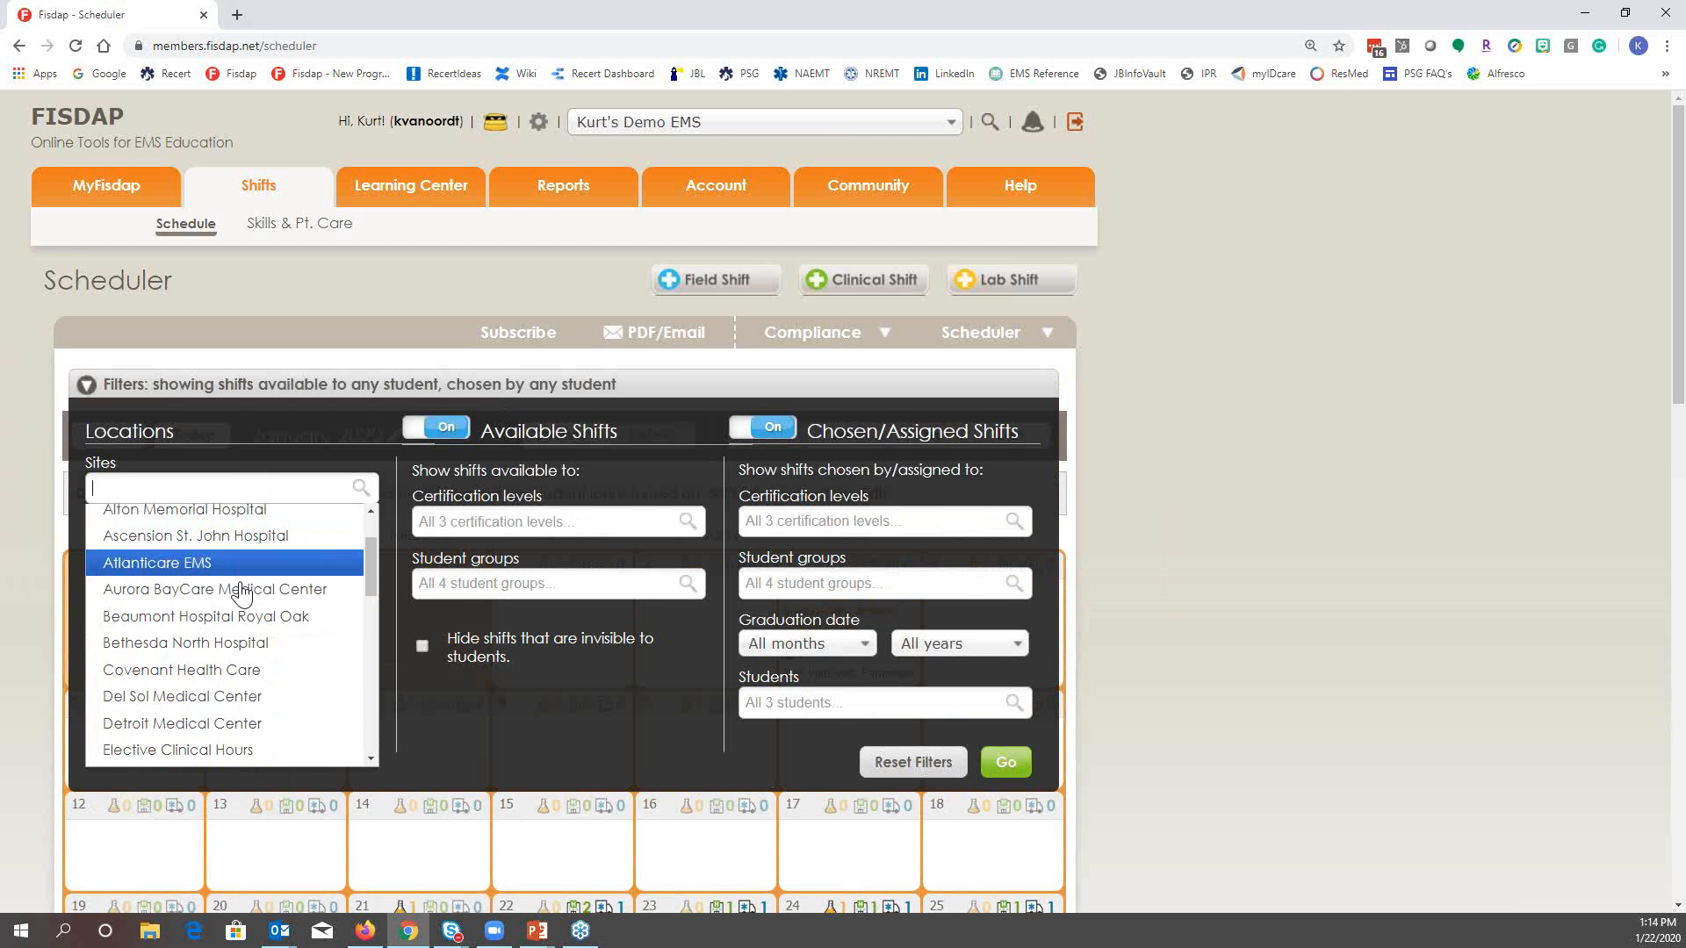
click(1231, 615)
scroll(1231, 609, down, 5)
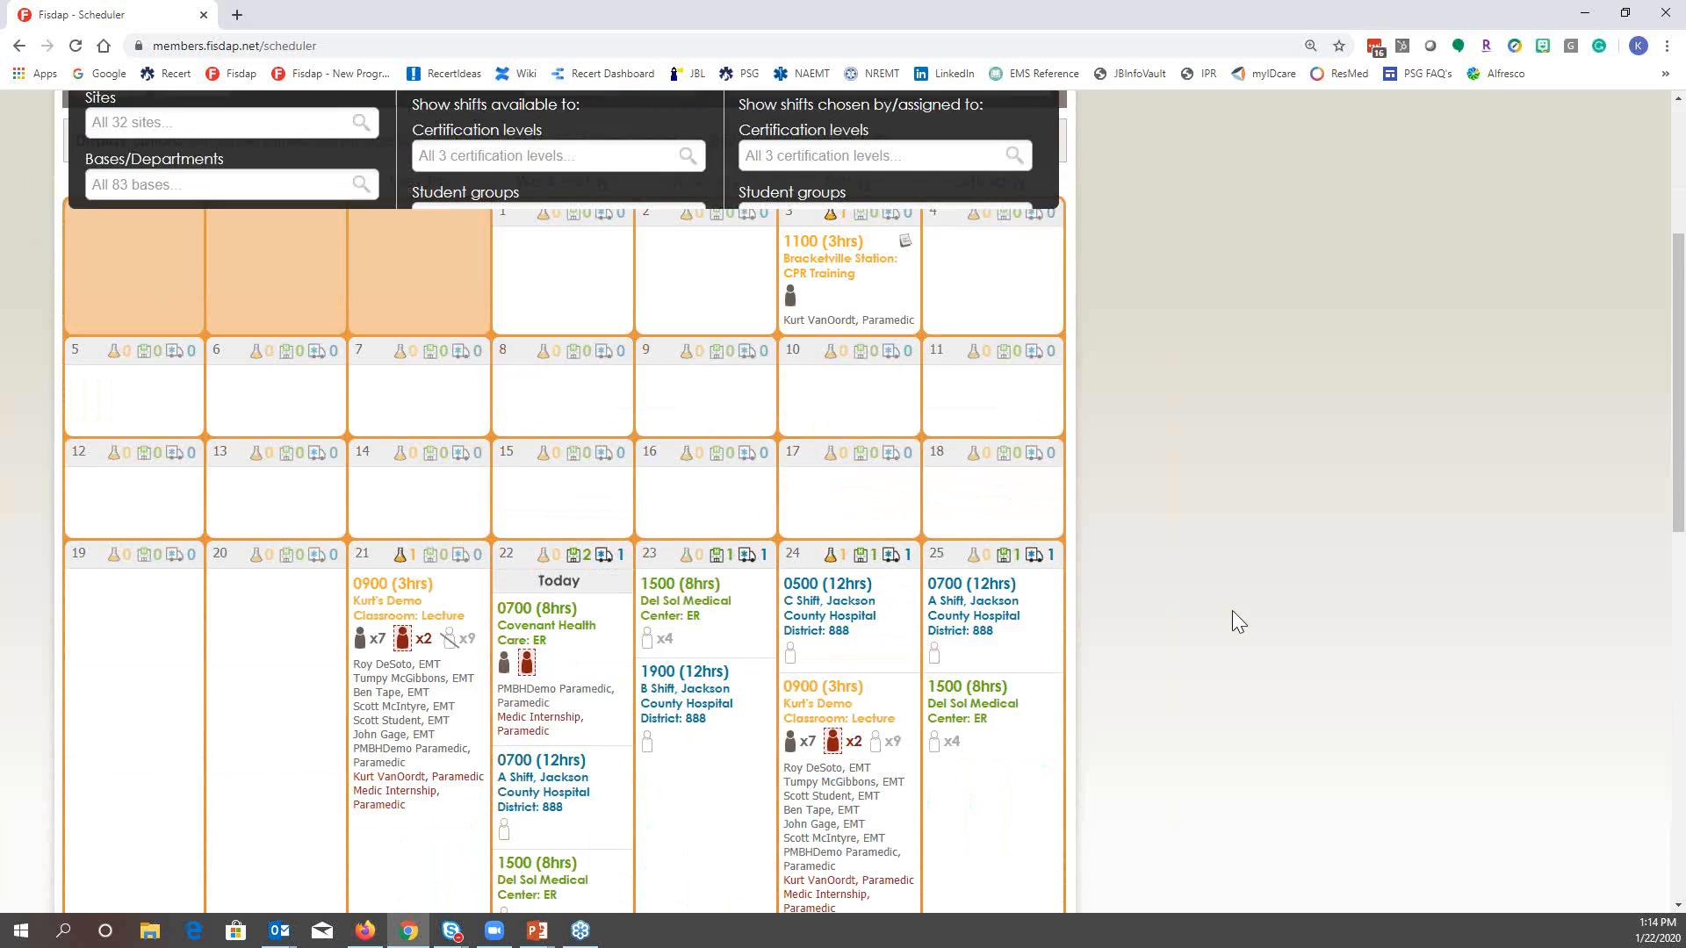
scroll(387, 436, up, 5)
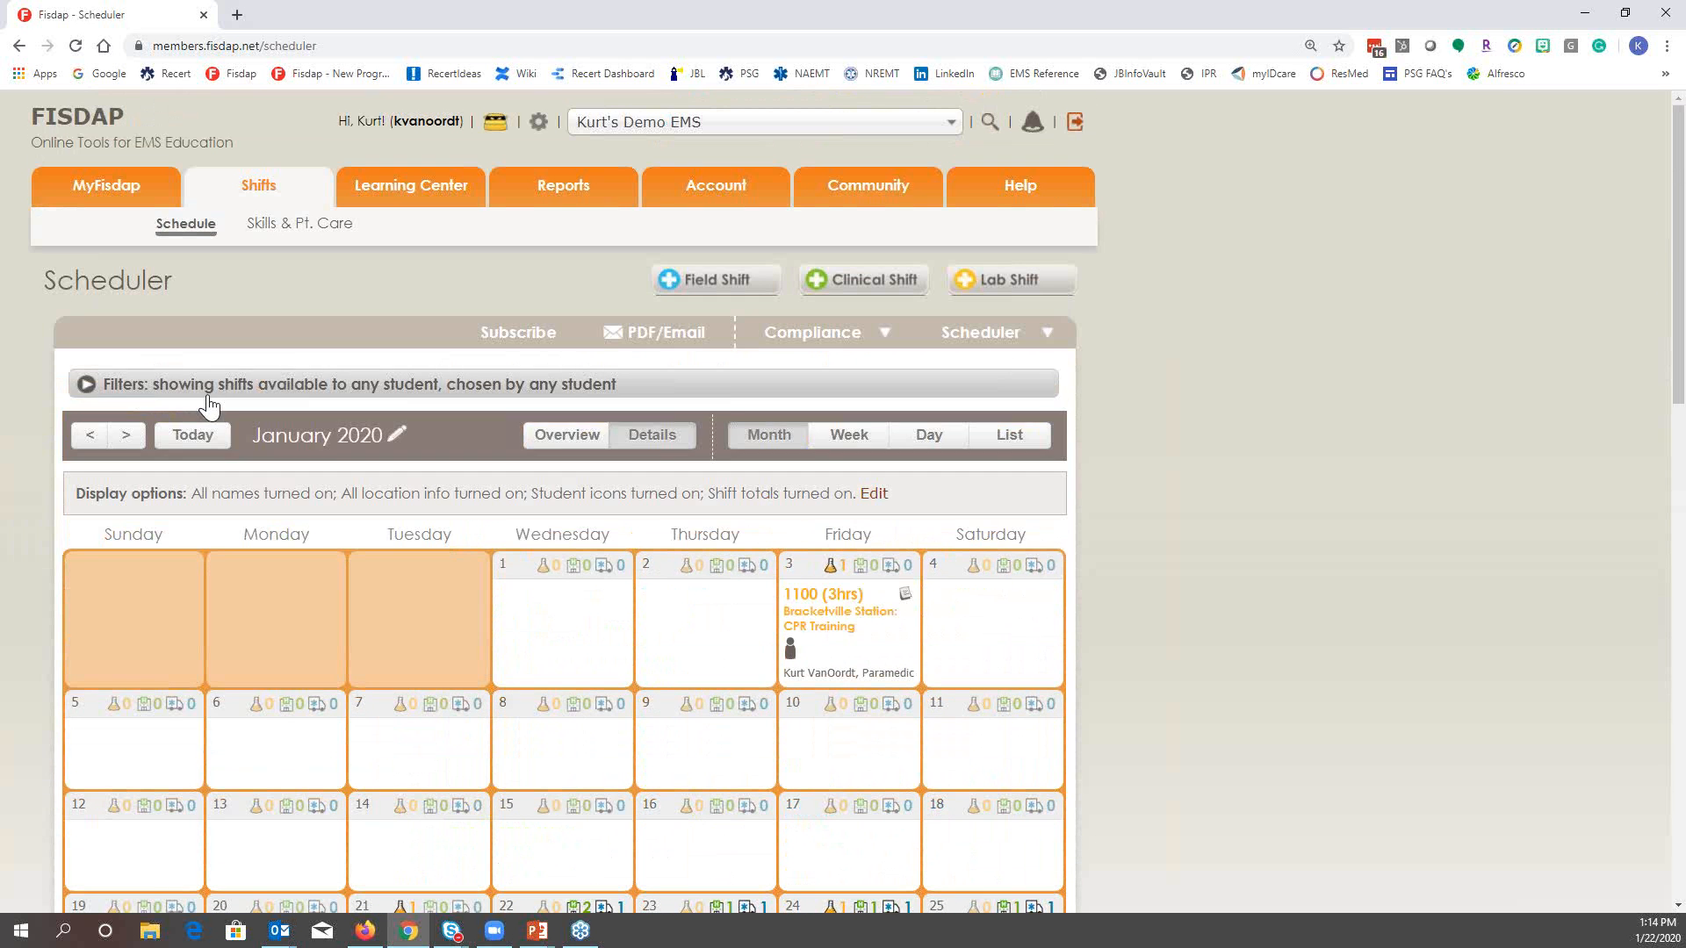
Filter the calendar to chosen or assigned shifts at Covenant Health Care's ER, with available shifts turned off
click(208, 395)
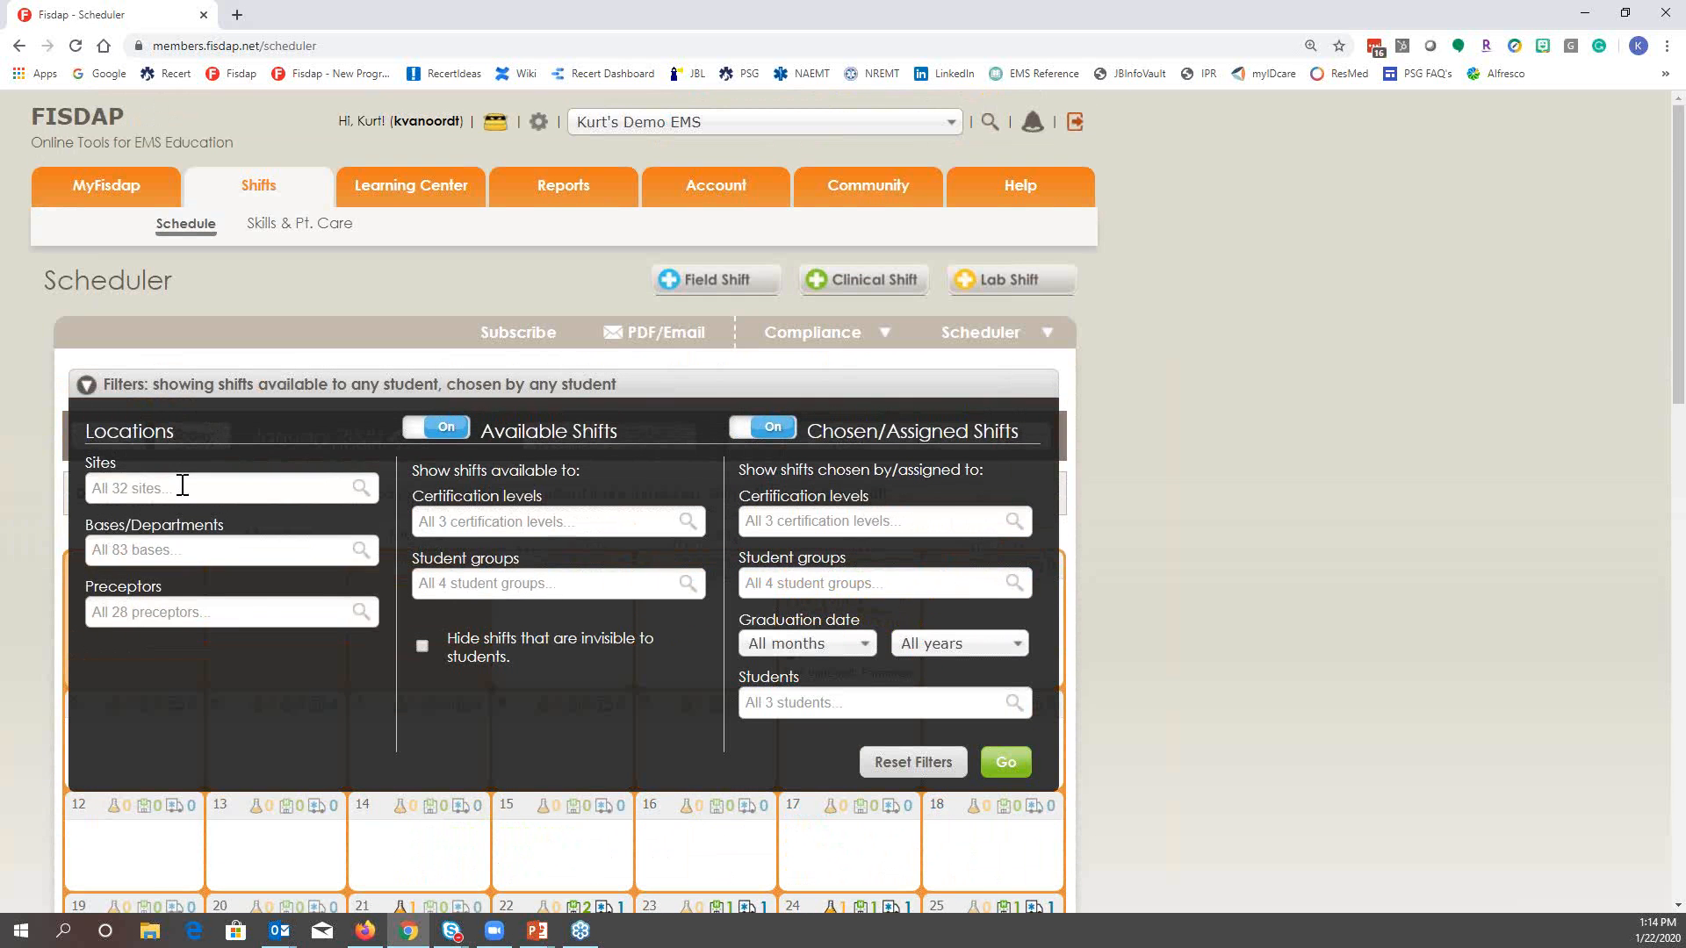
click(181, 487)
scroll(227, 632, down, 2)
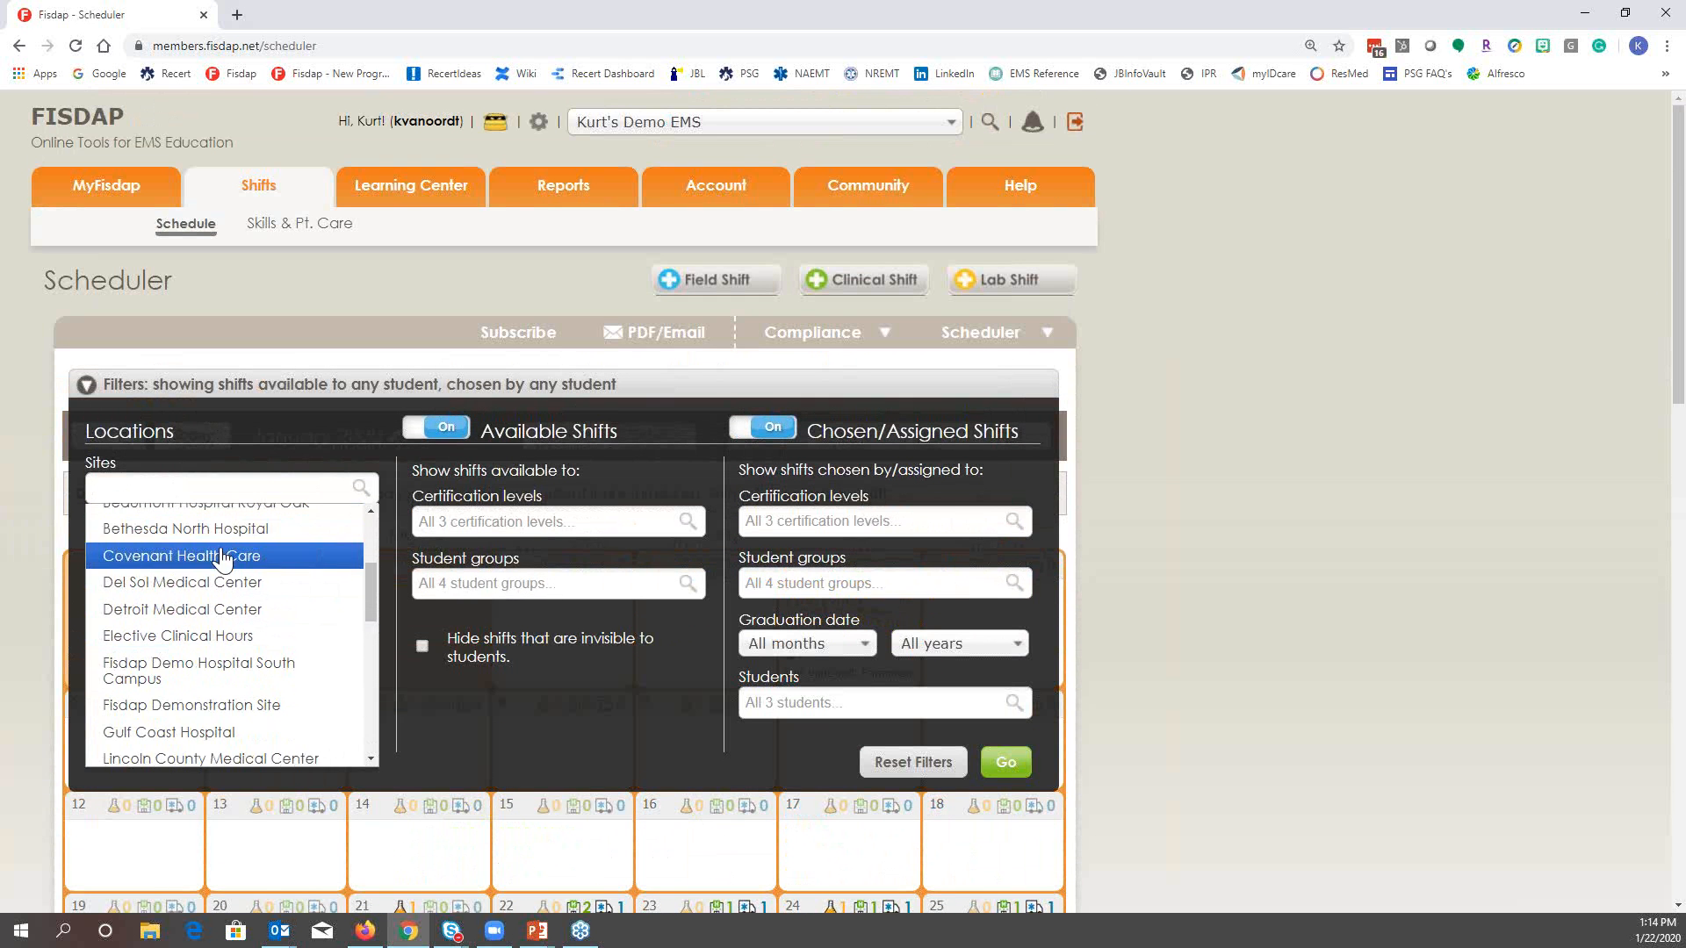
click(218, 552)
click(217, 551)
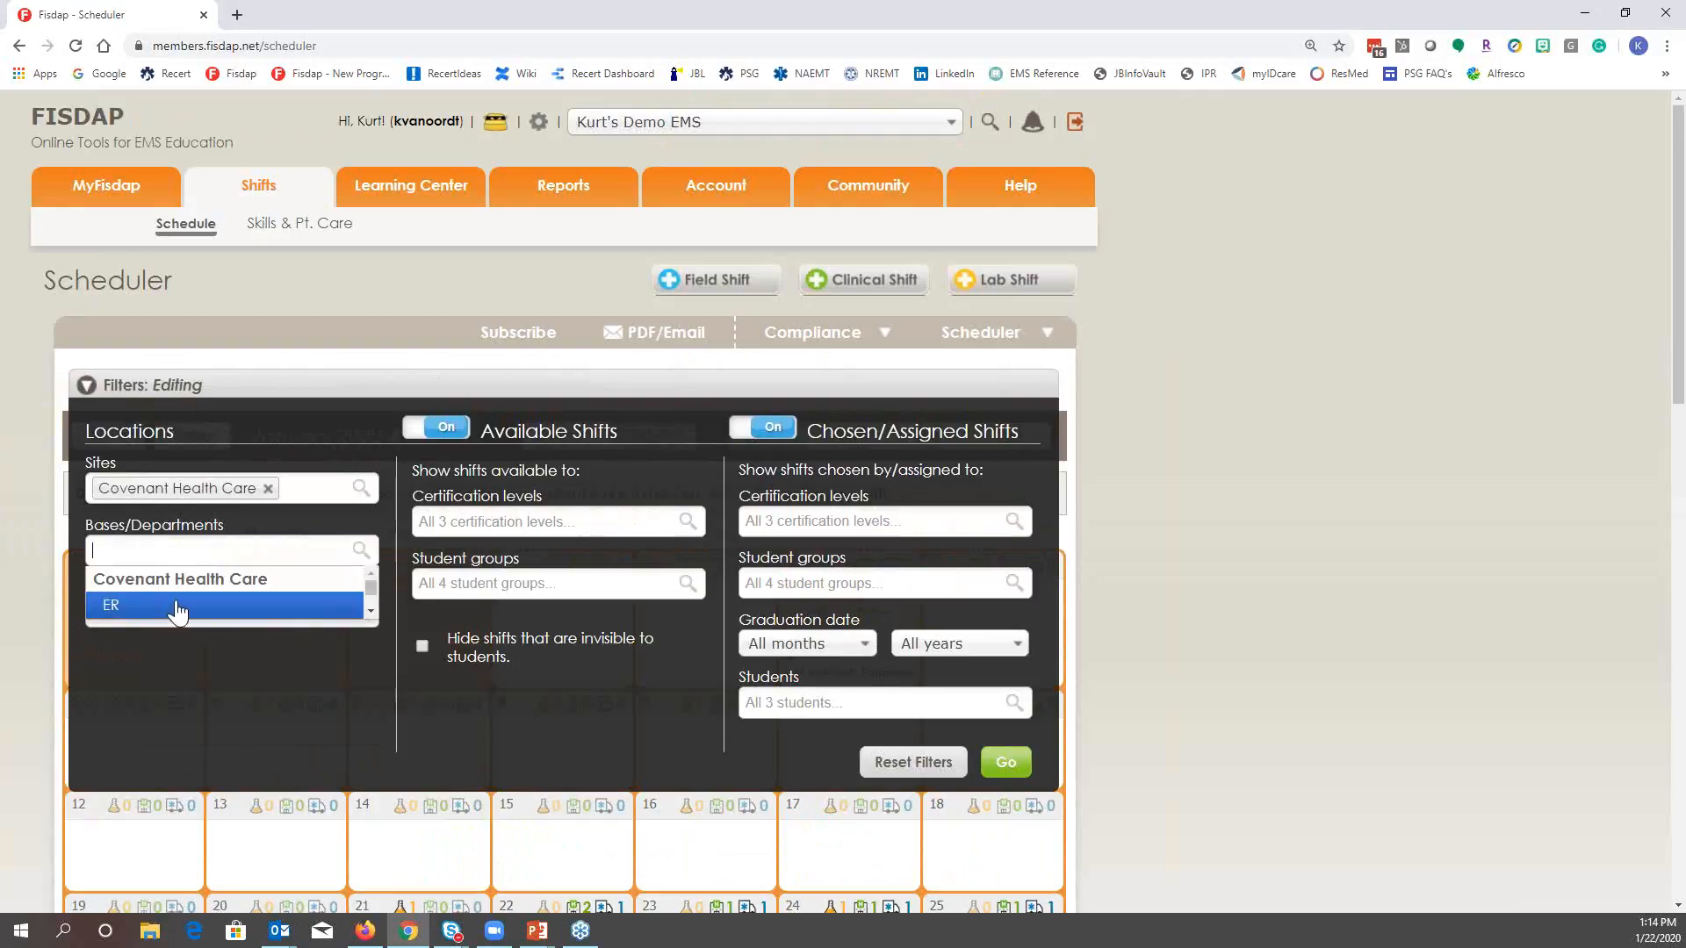
click(182, 601)
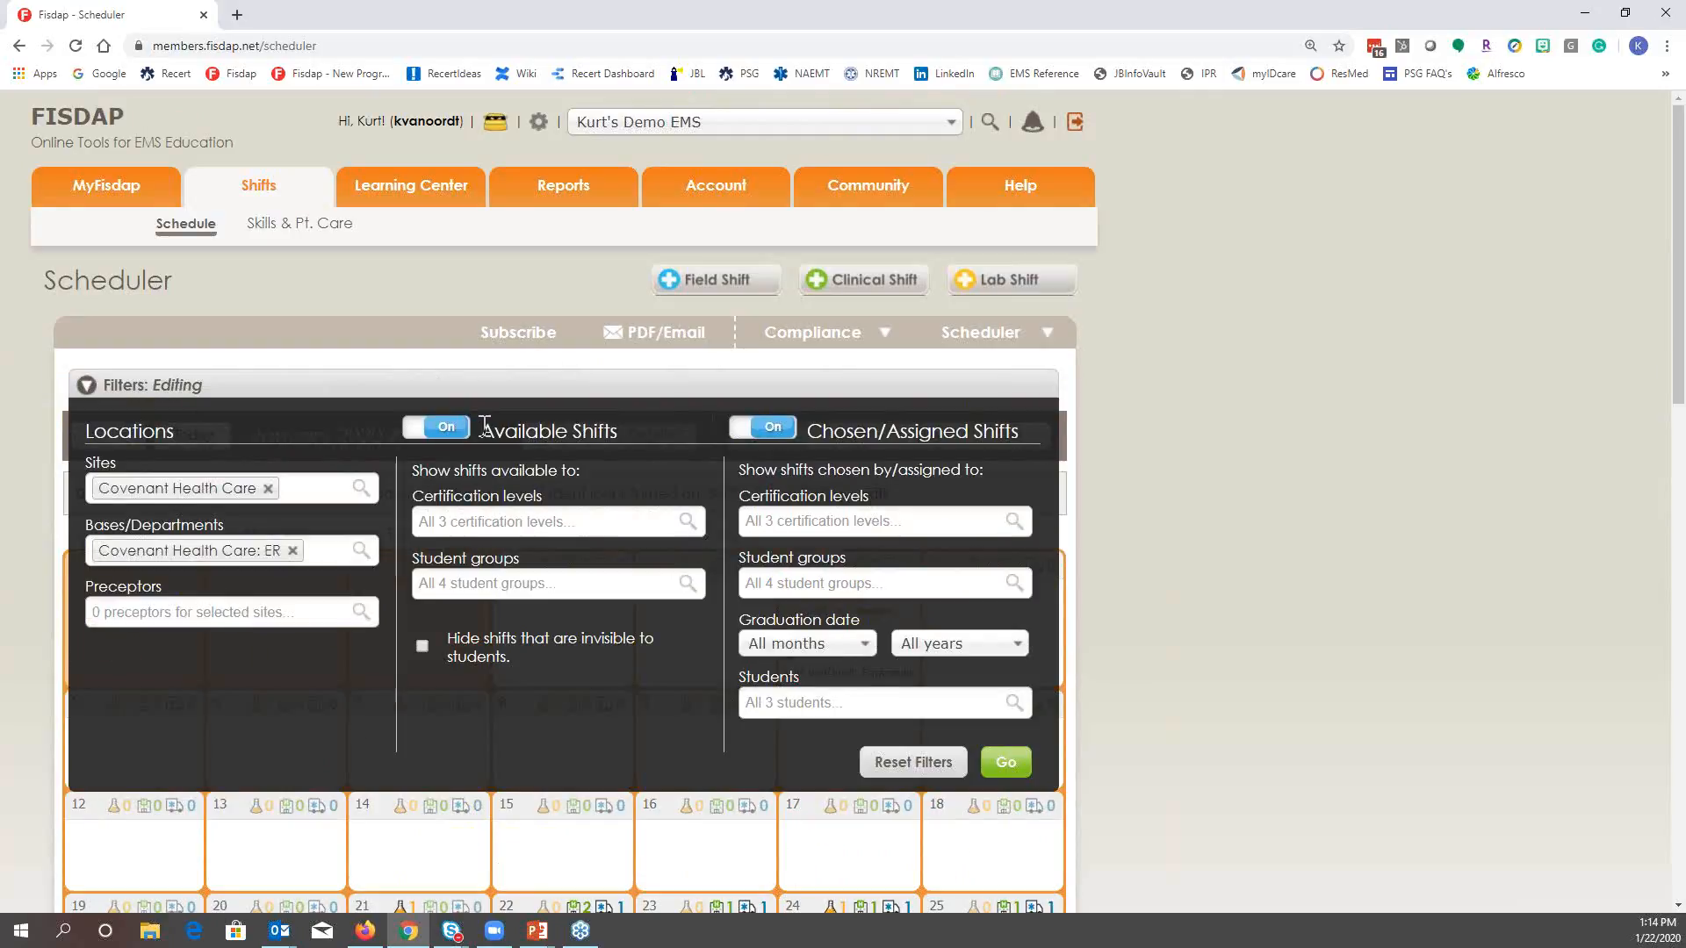
click(443, 428)
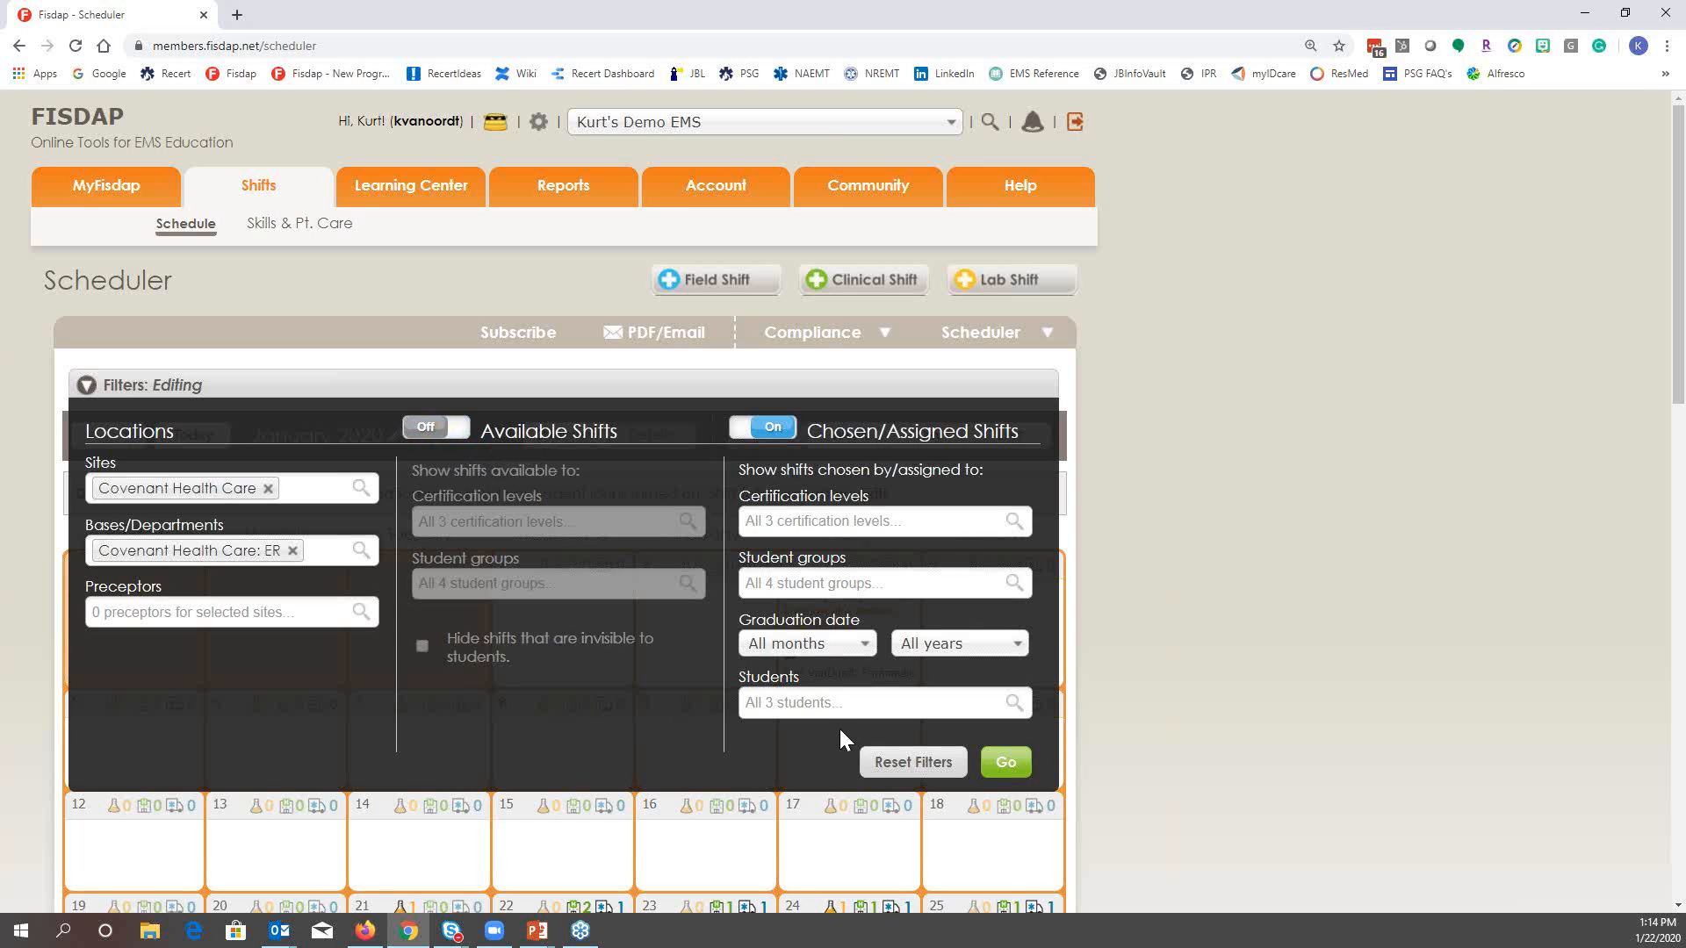
click(1006, 763)
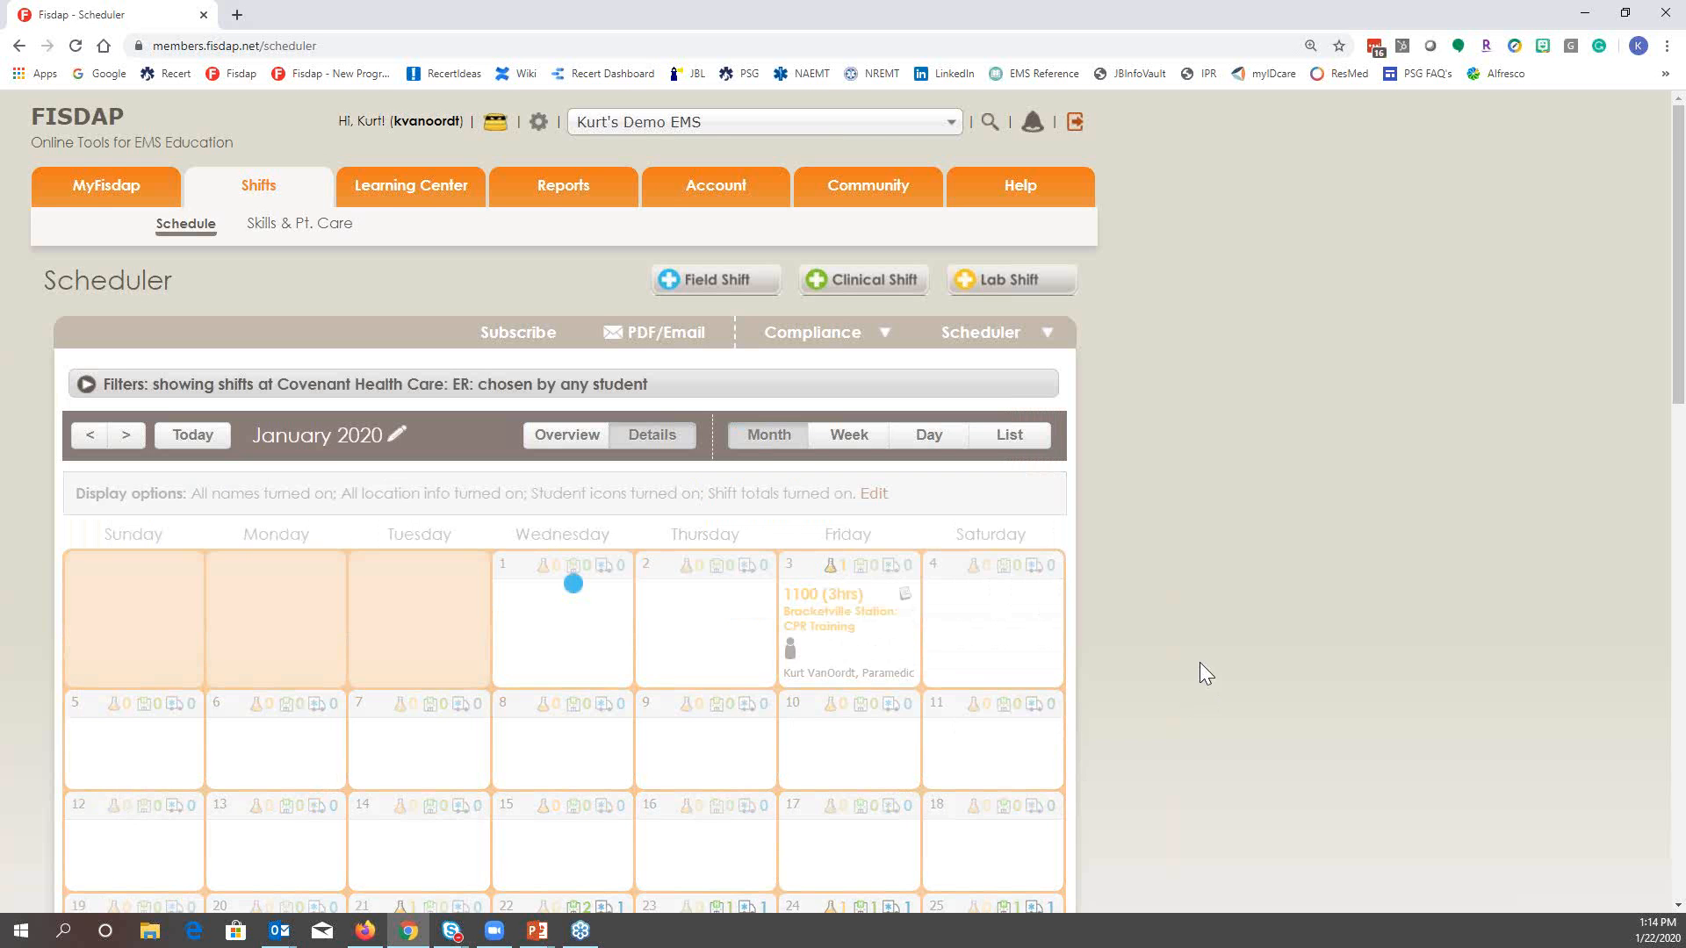
scroll(1256, 654, down, 5)
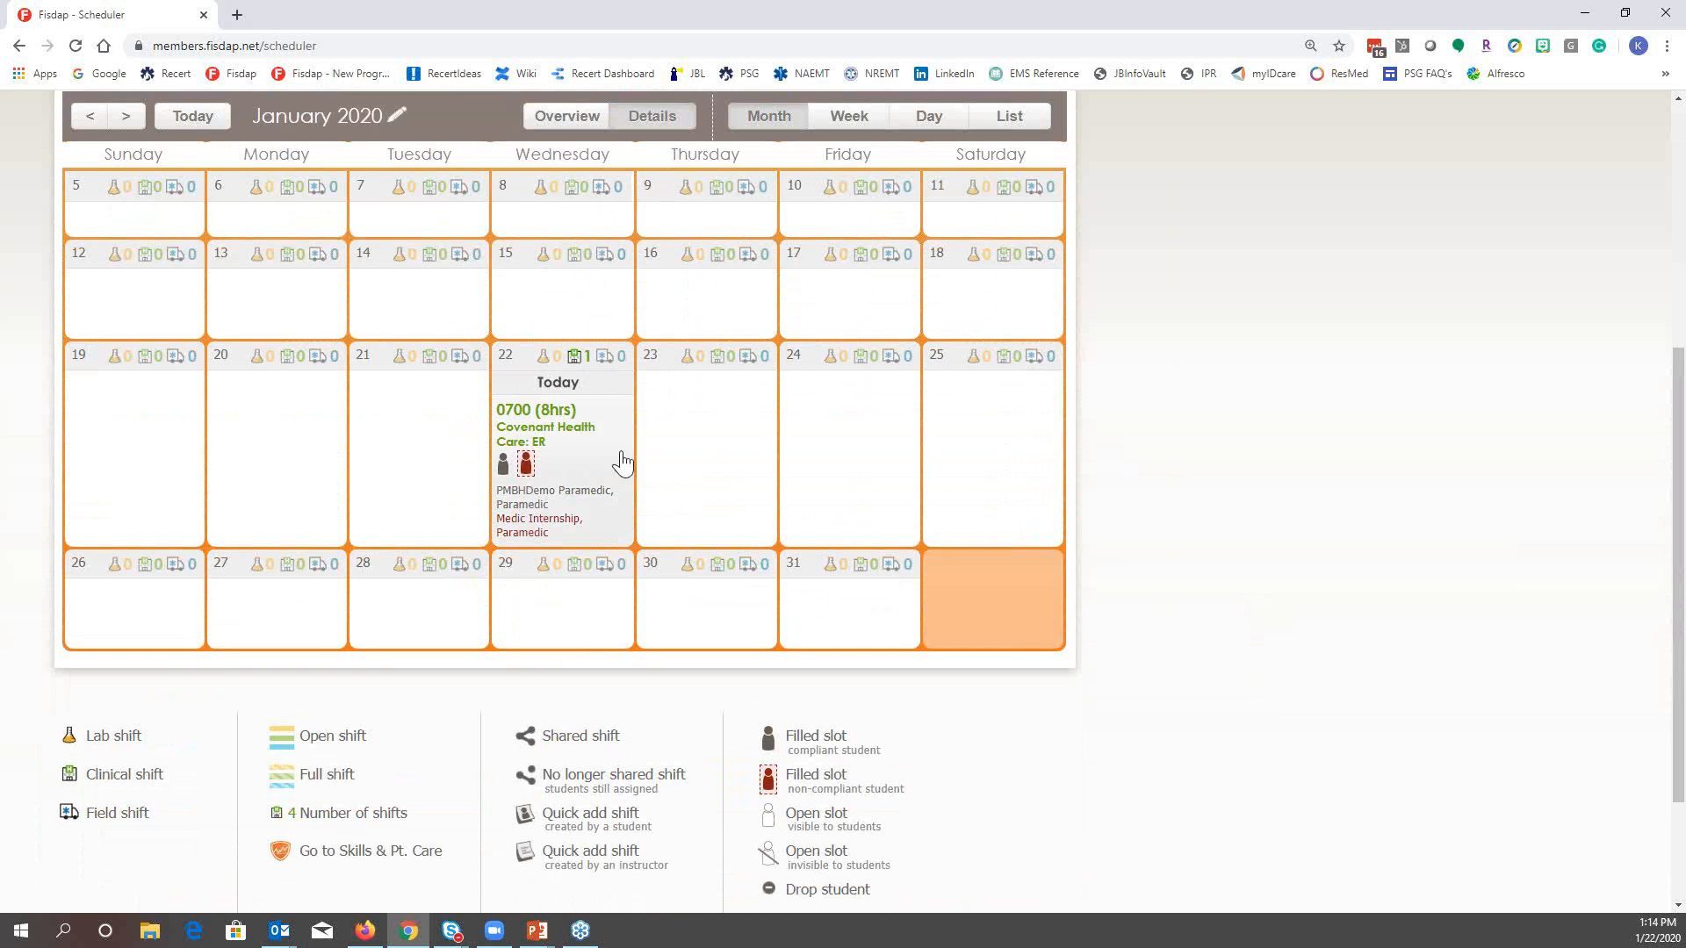
Start a recurring email export of the filtered schedule and name it after the demo EMS program and Covenant
scroll(692, 459, up, 4)
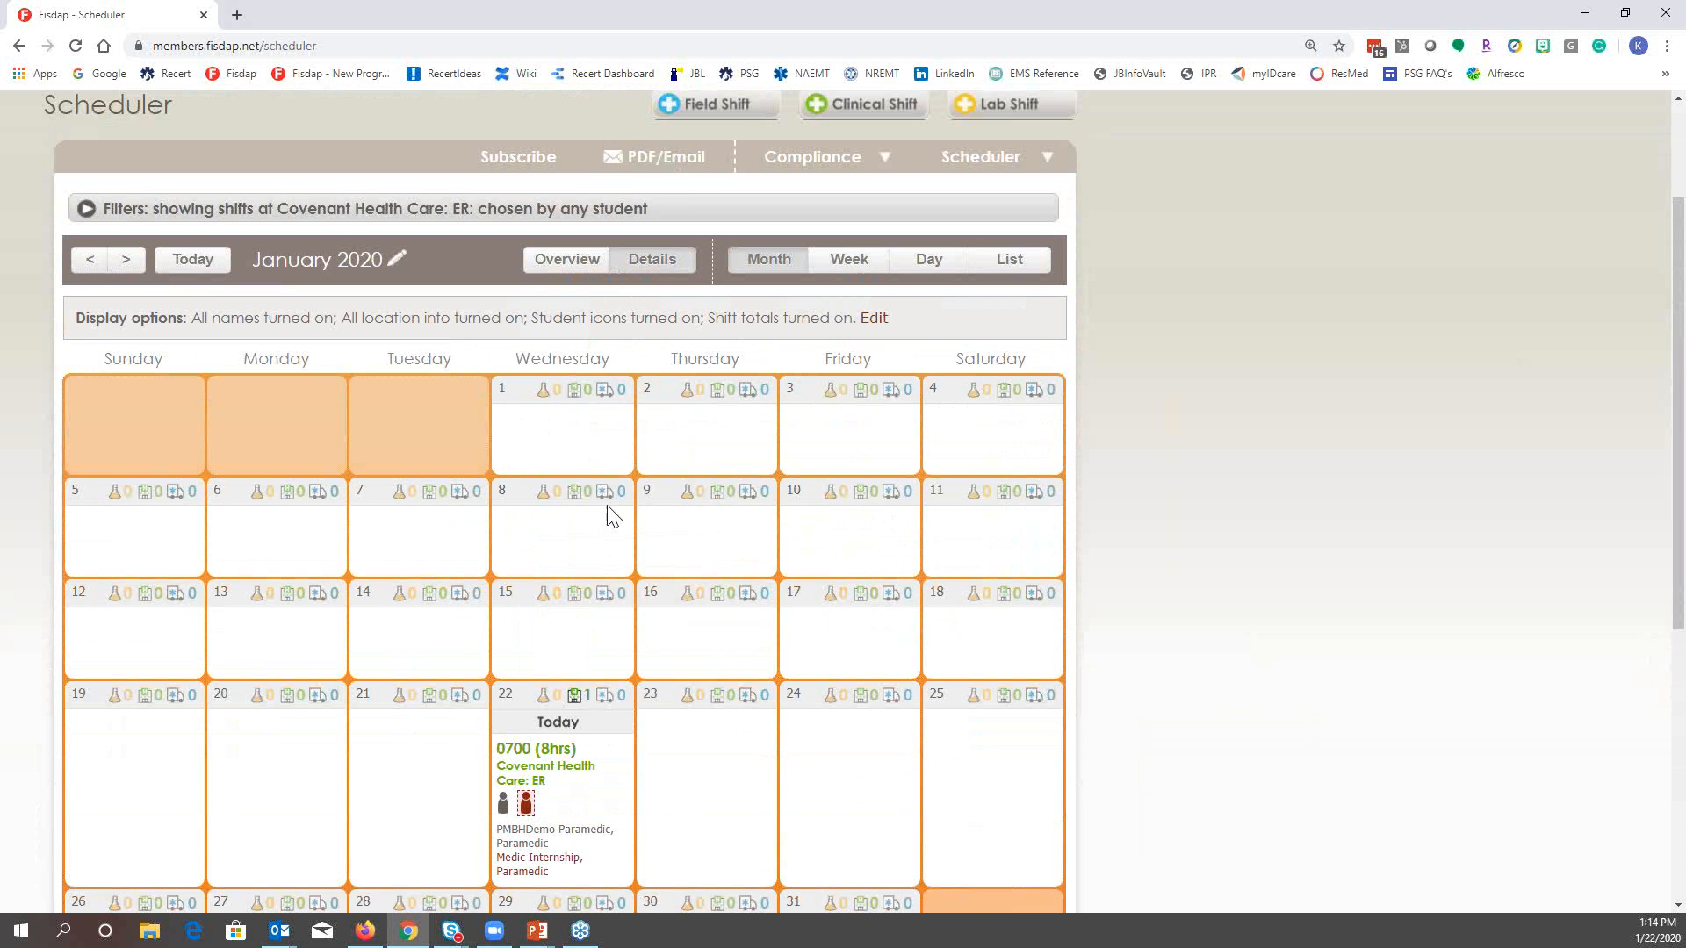
click(665, 165)
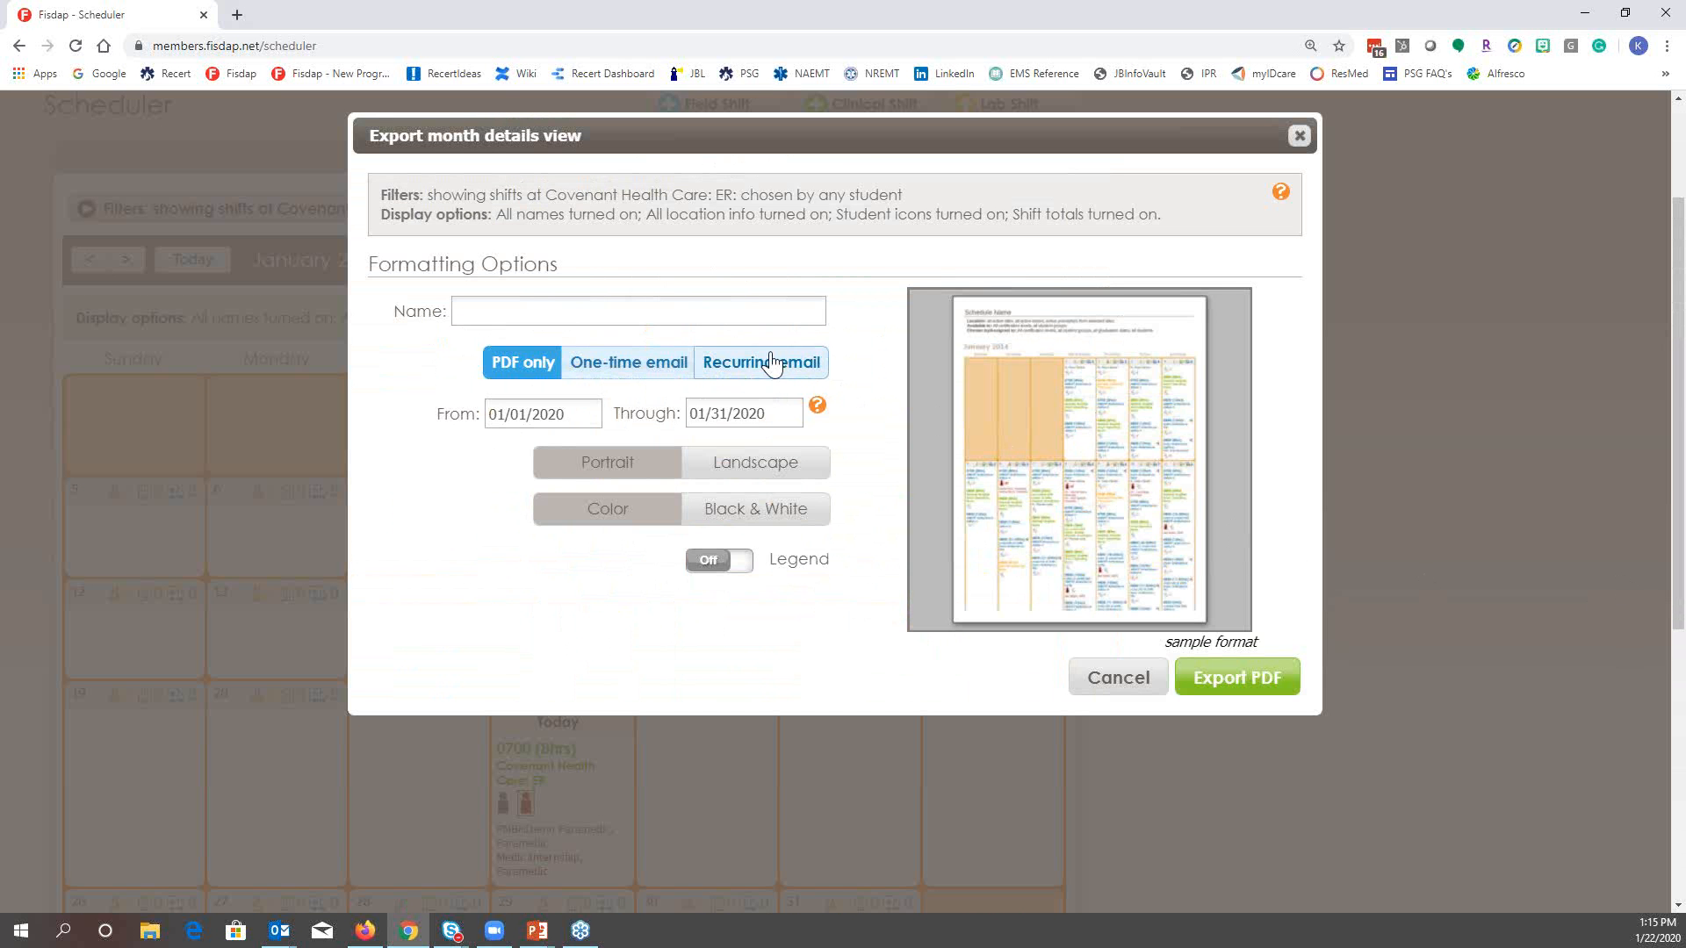
click(771, 361)
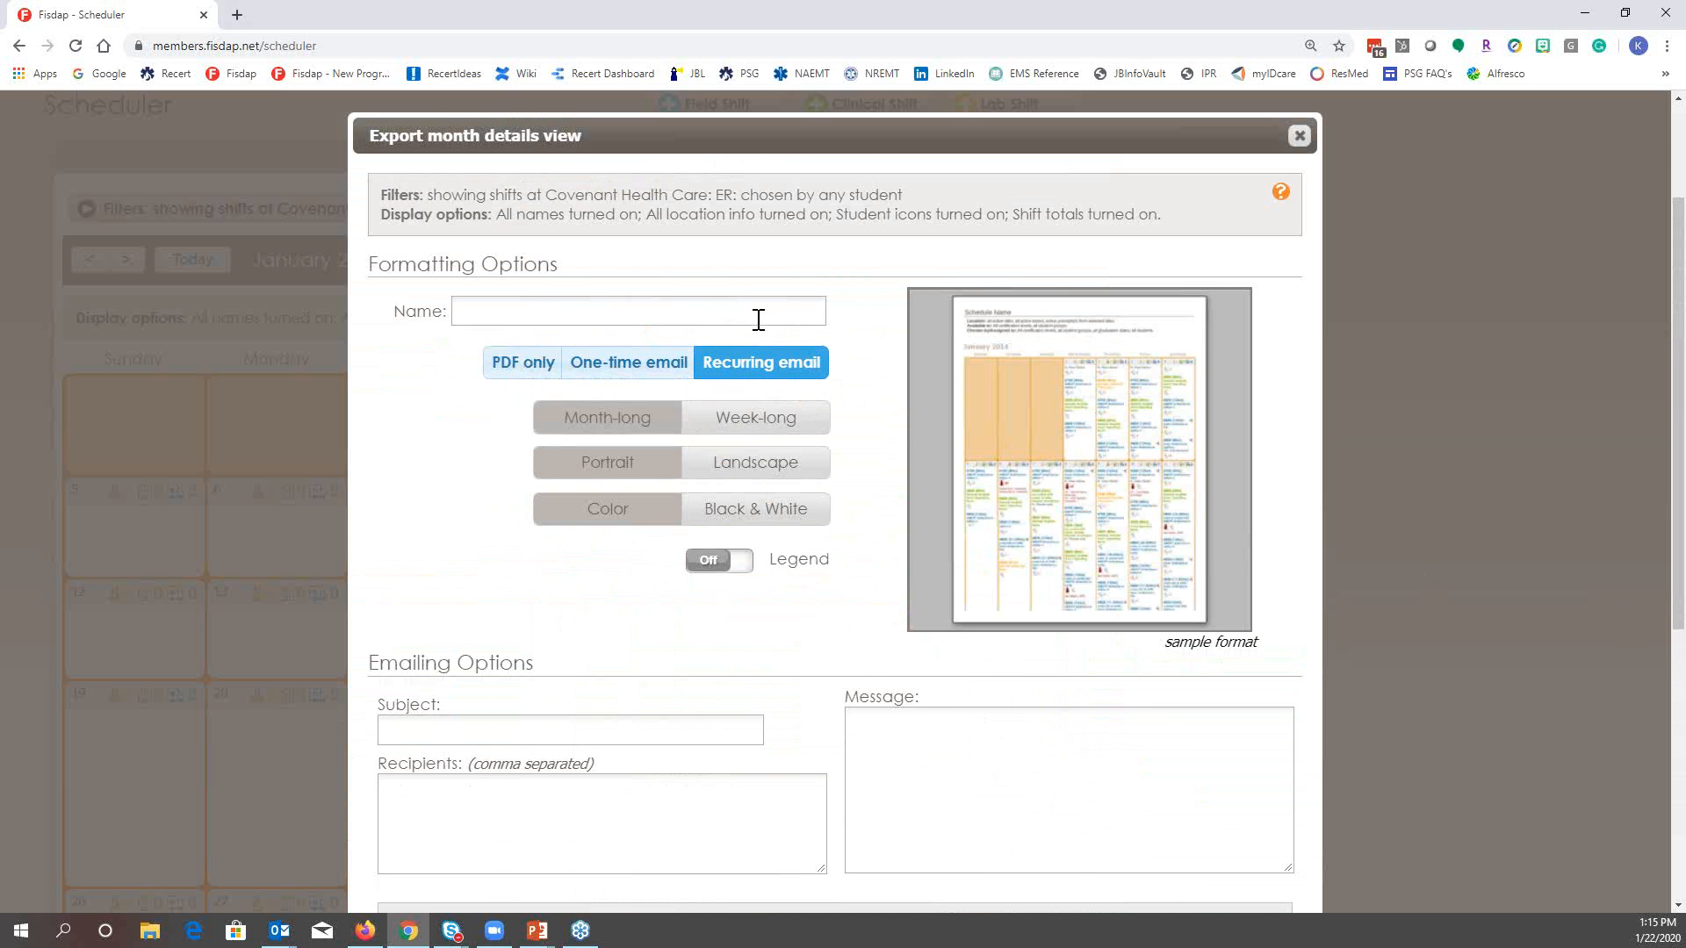
click(758, 316)
text(Kurt's )
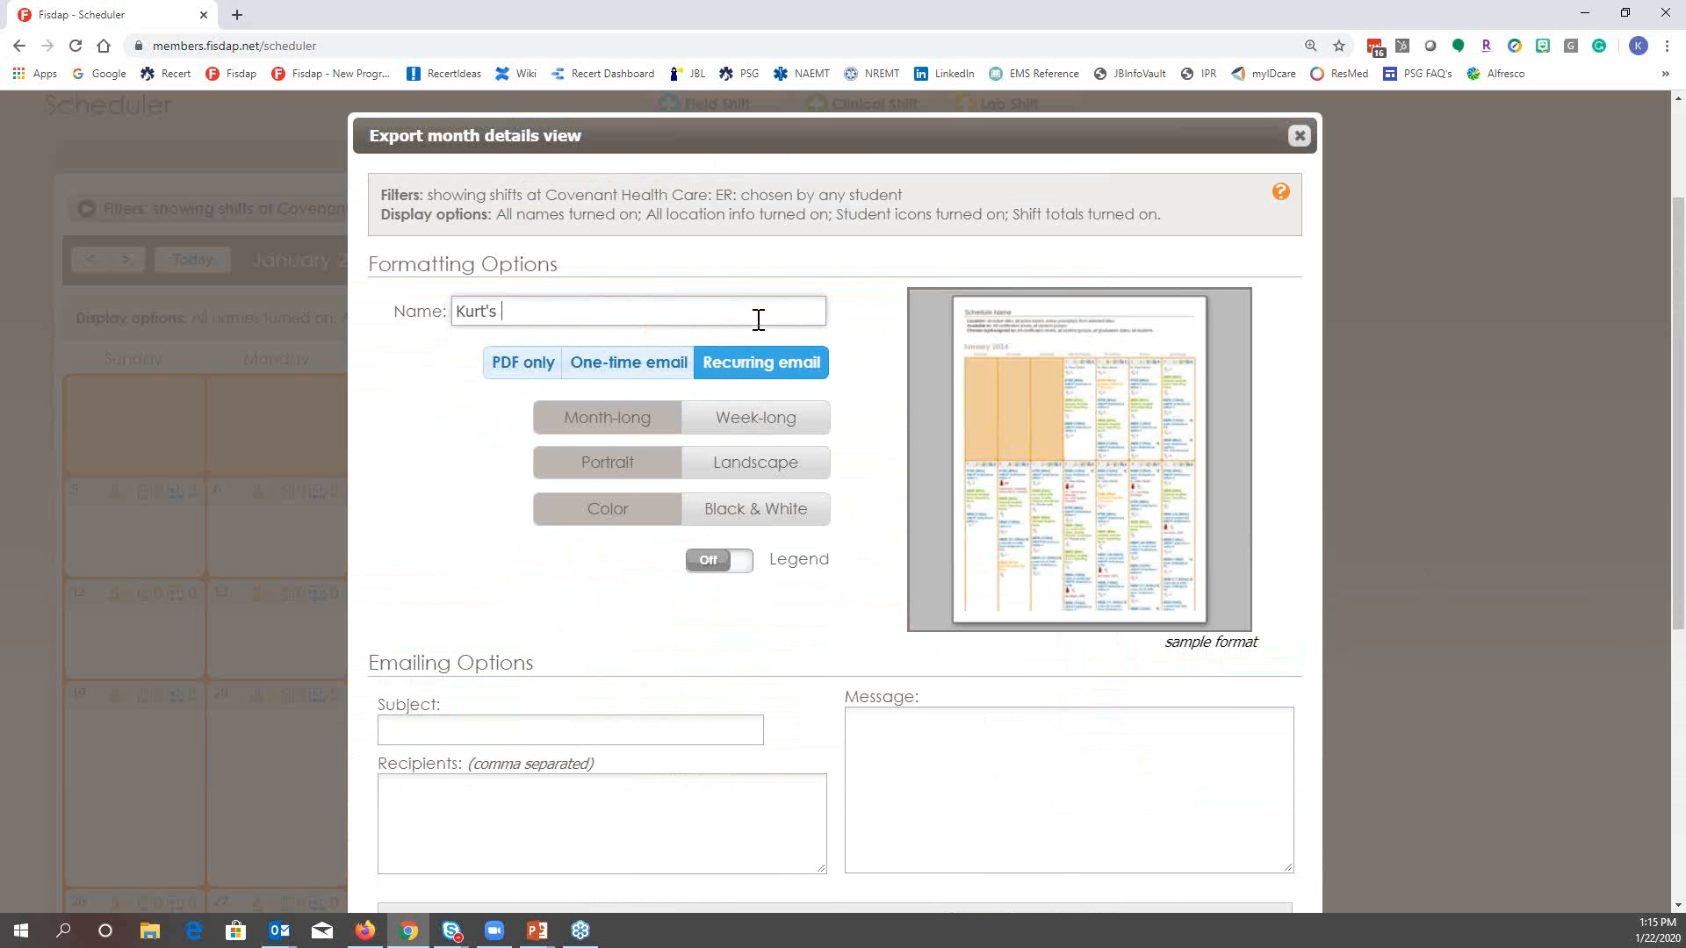
text(Demo EMS Covenant)
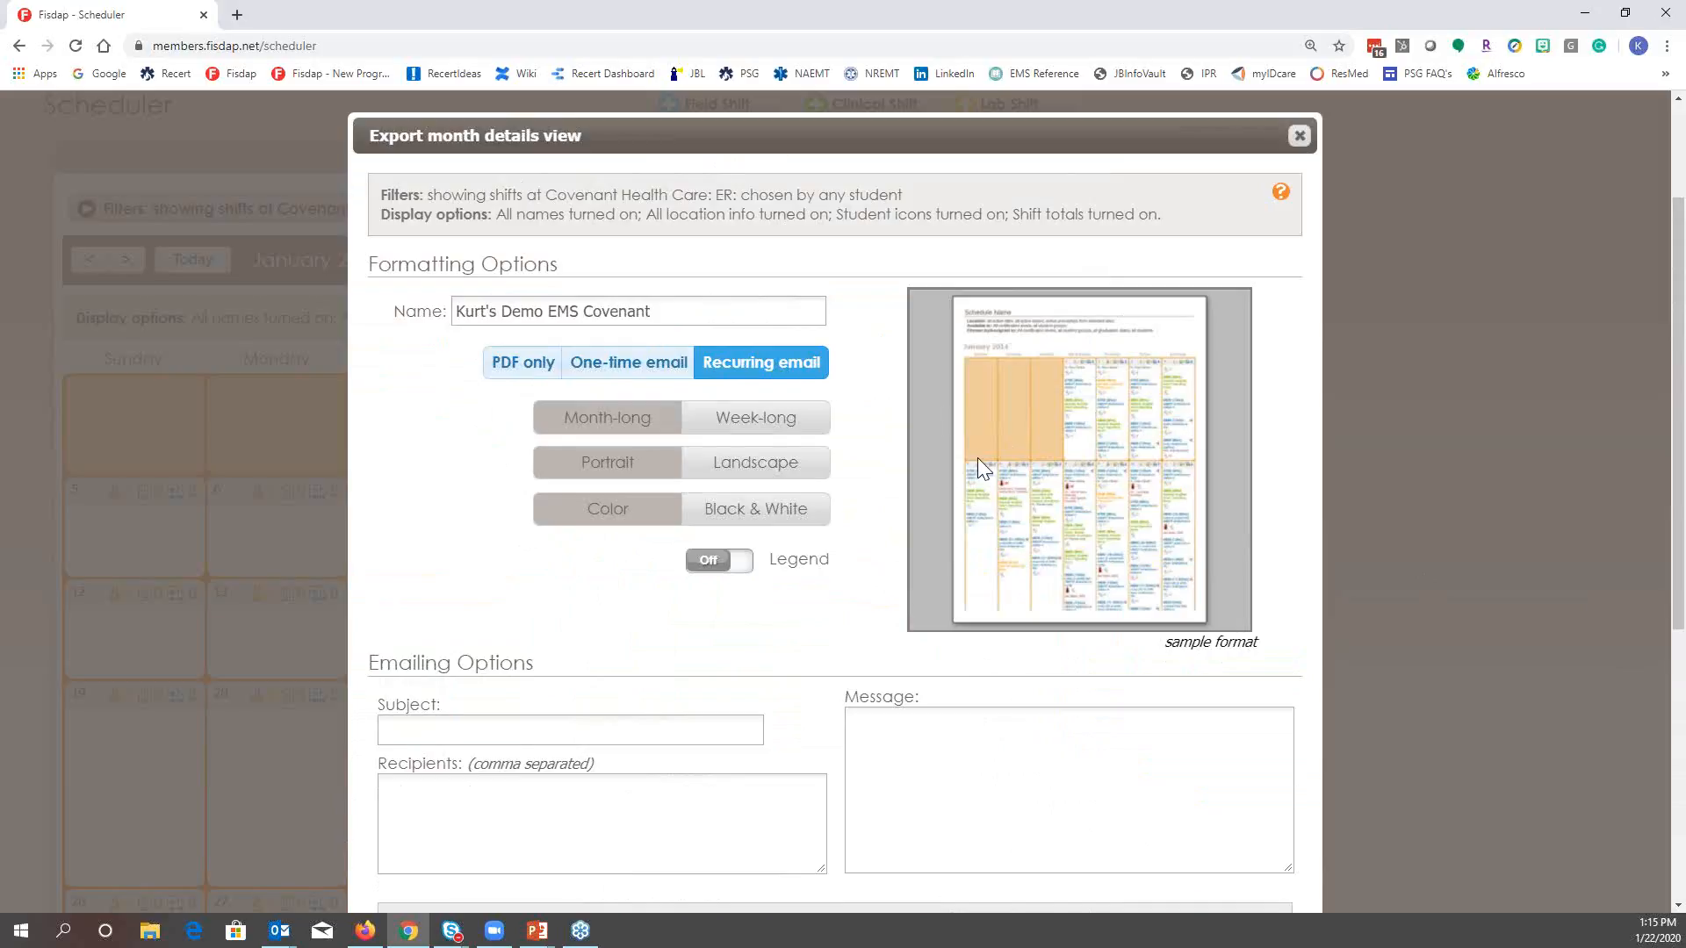
Format the emailed schedule as week-long, landscape, and black and white, with the legend turned on
click(816, 424)
click(820, 468)
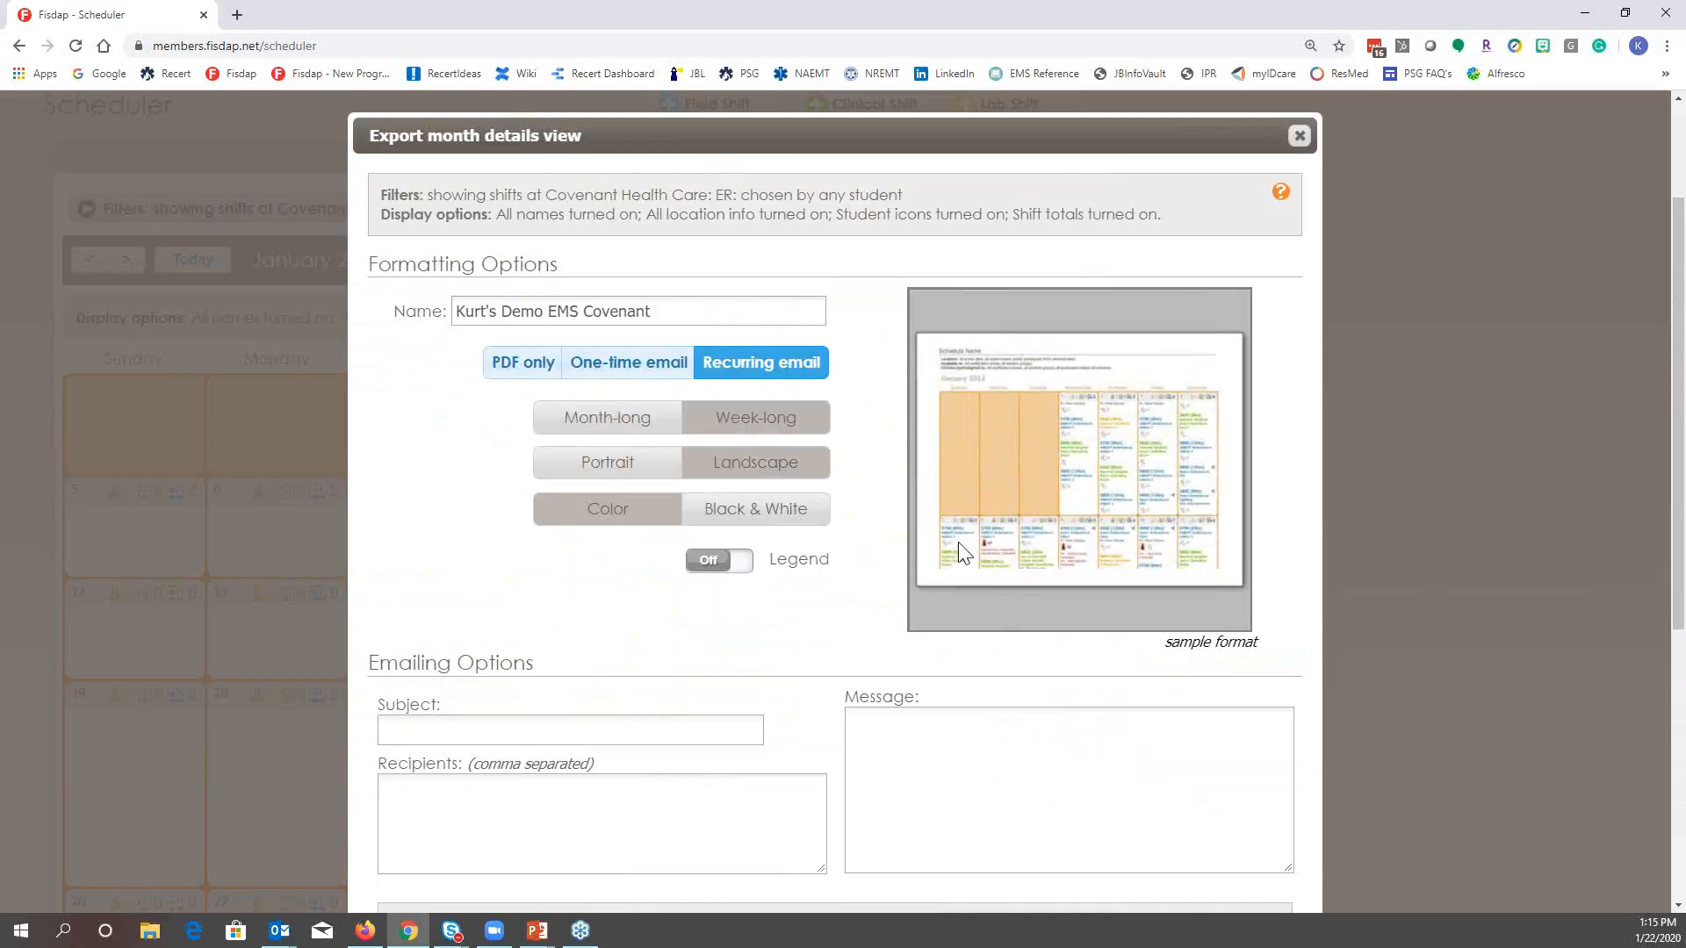
click(773, 514)
click(715, 562)
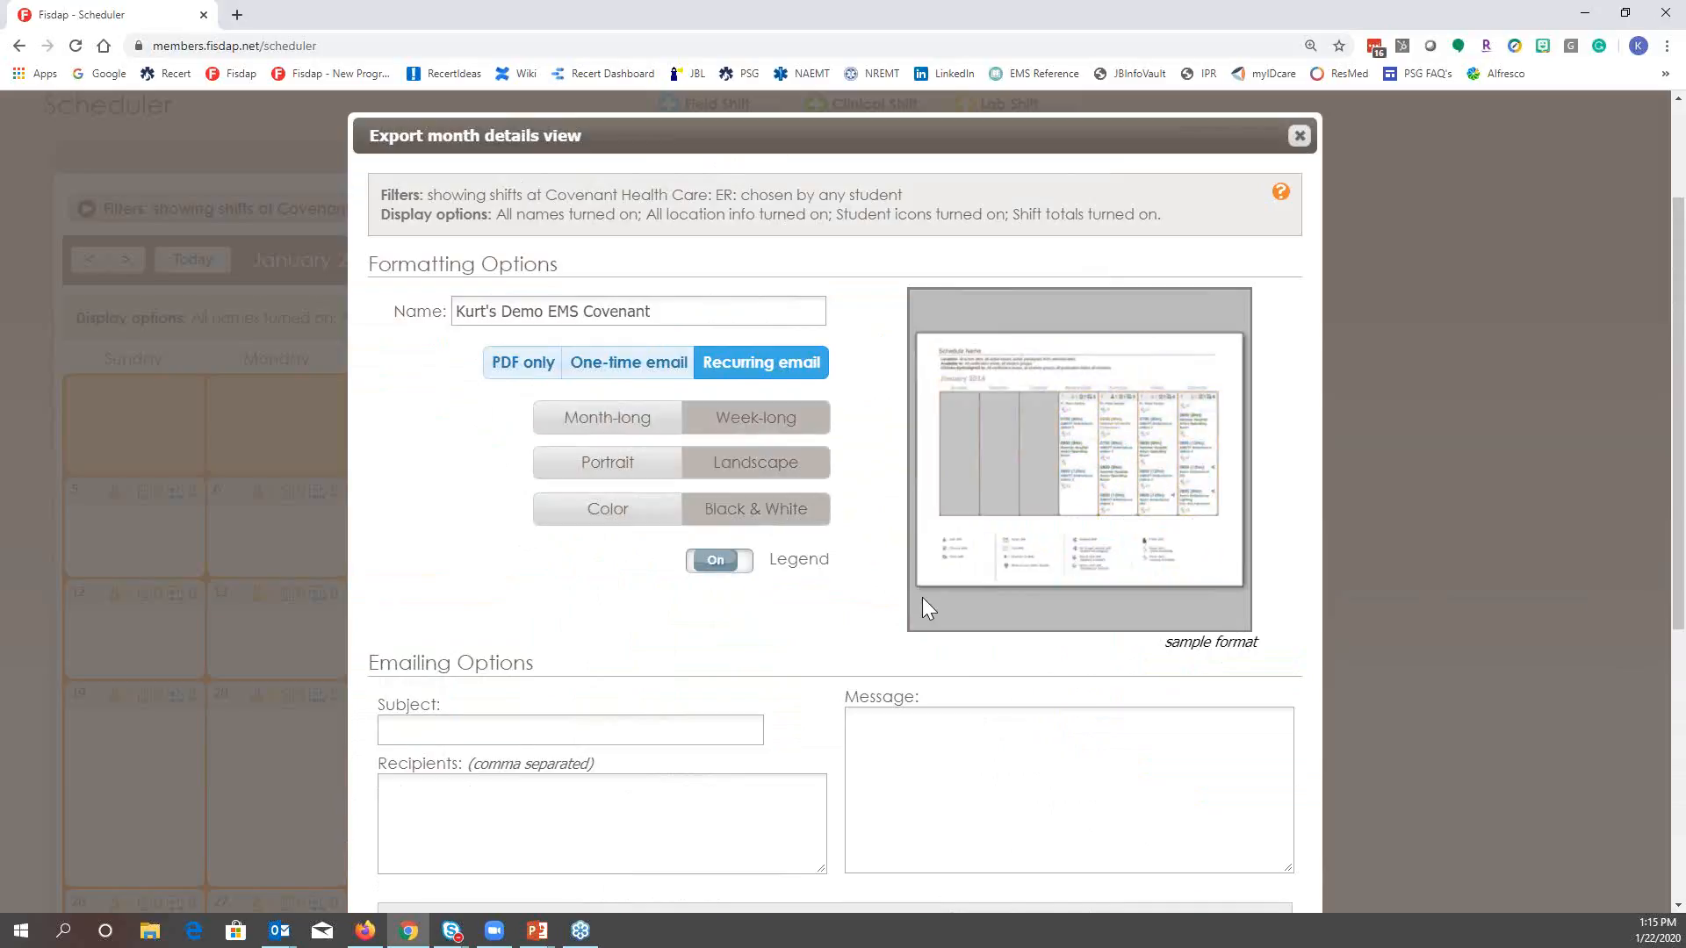
Enter a subject about the program's demo students, the recipient's e-mail address, and the message "Thanks for working with our students."
scroll(747, 655, down, 1)
click(665, 634)
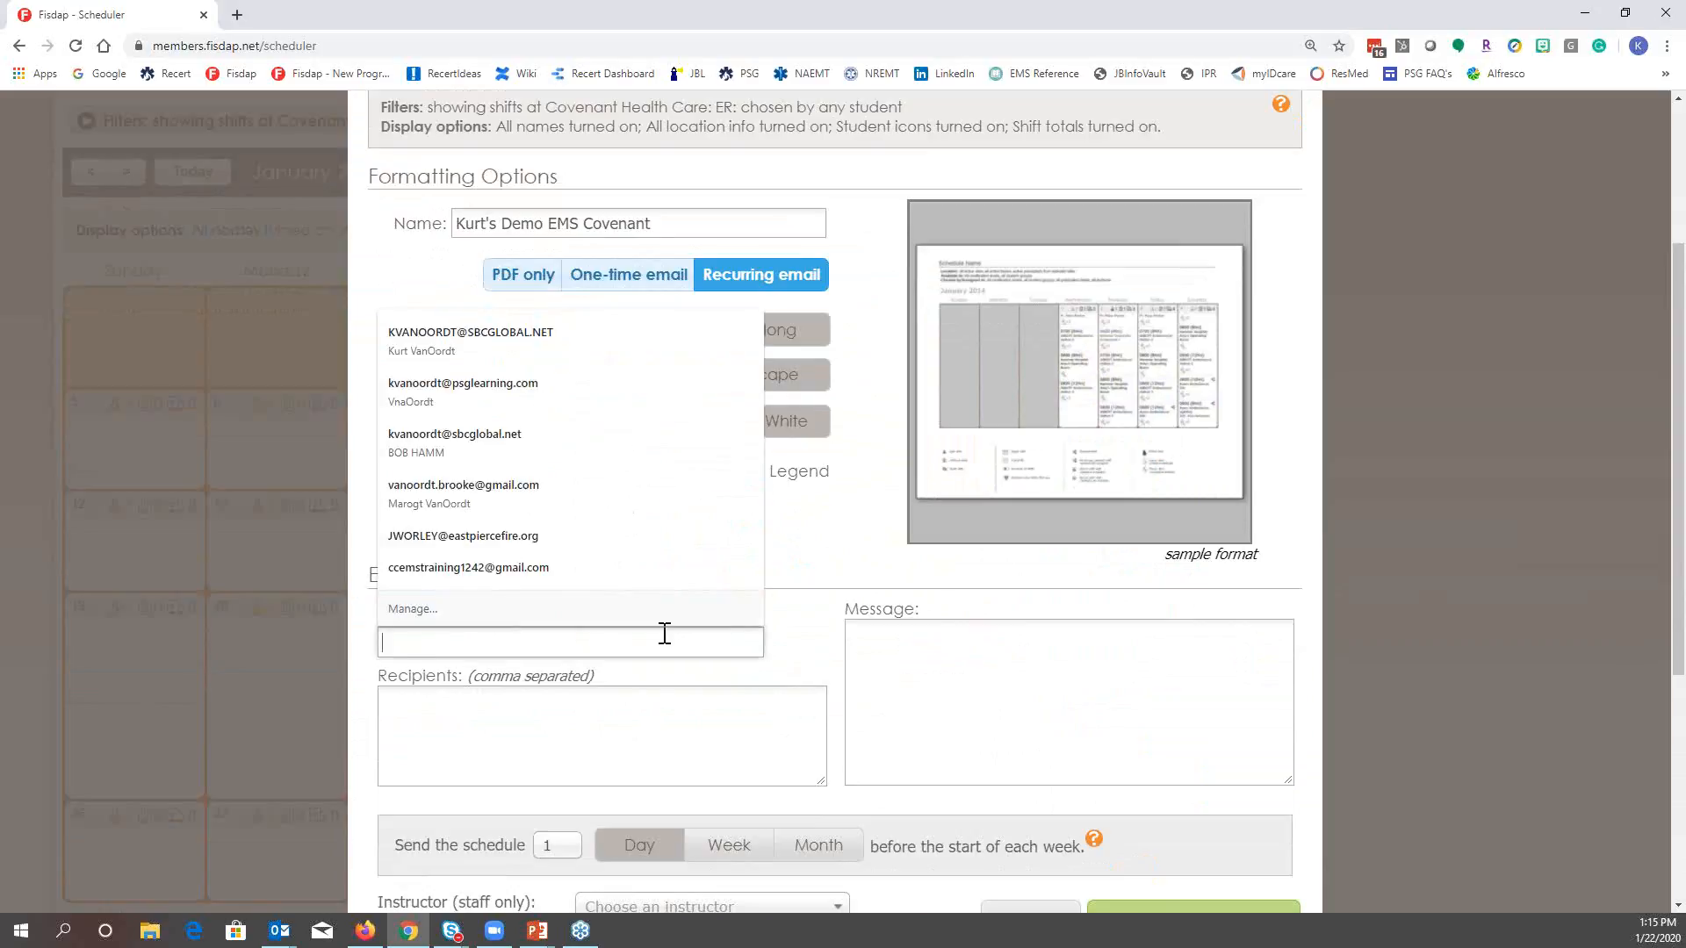
text(Kurt's)
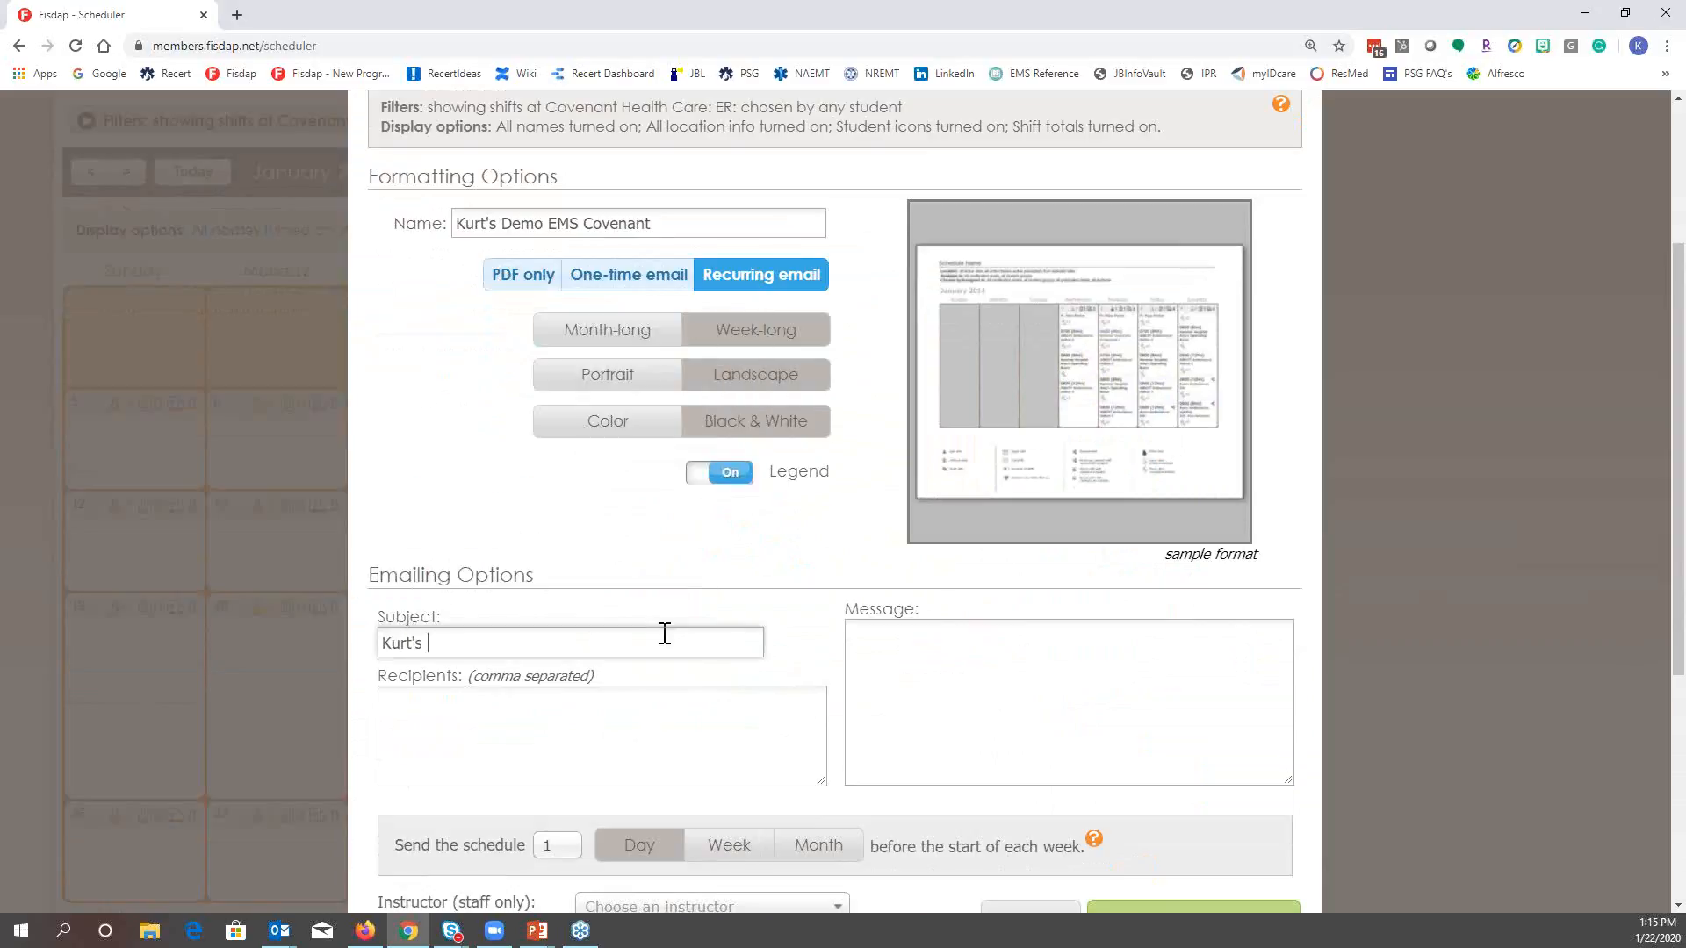
text( Demo Student's)
click(564, 716)
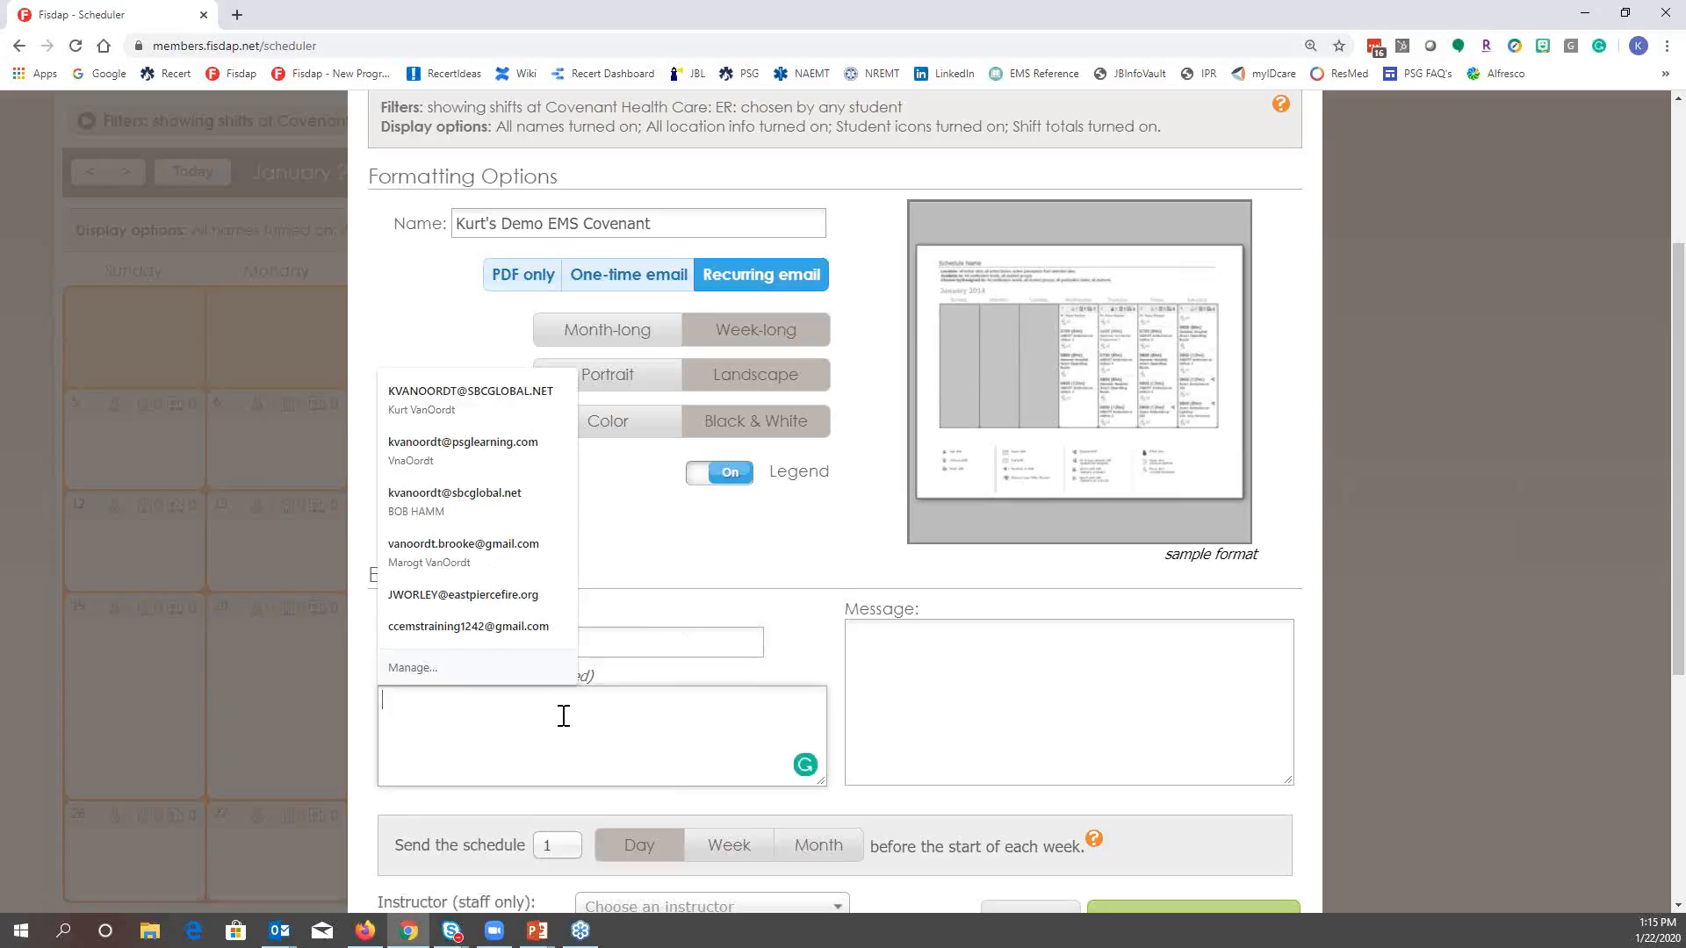
click(509, 450)
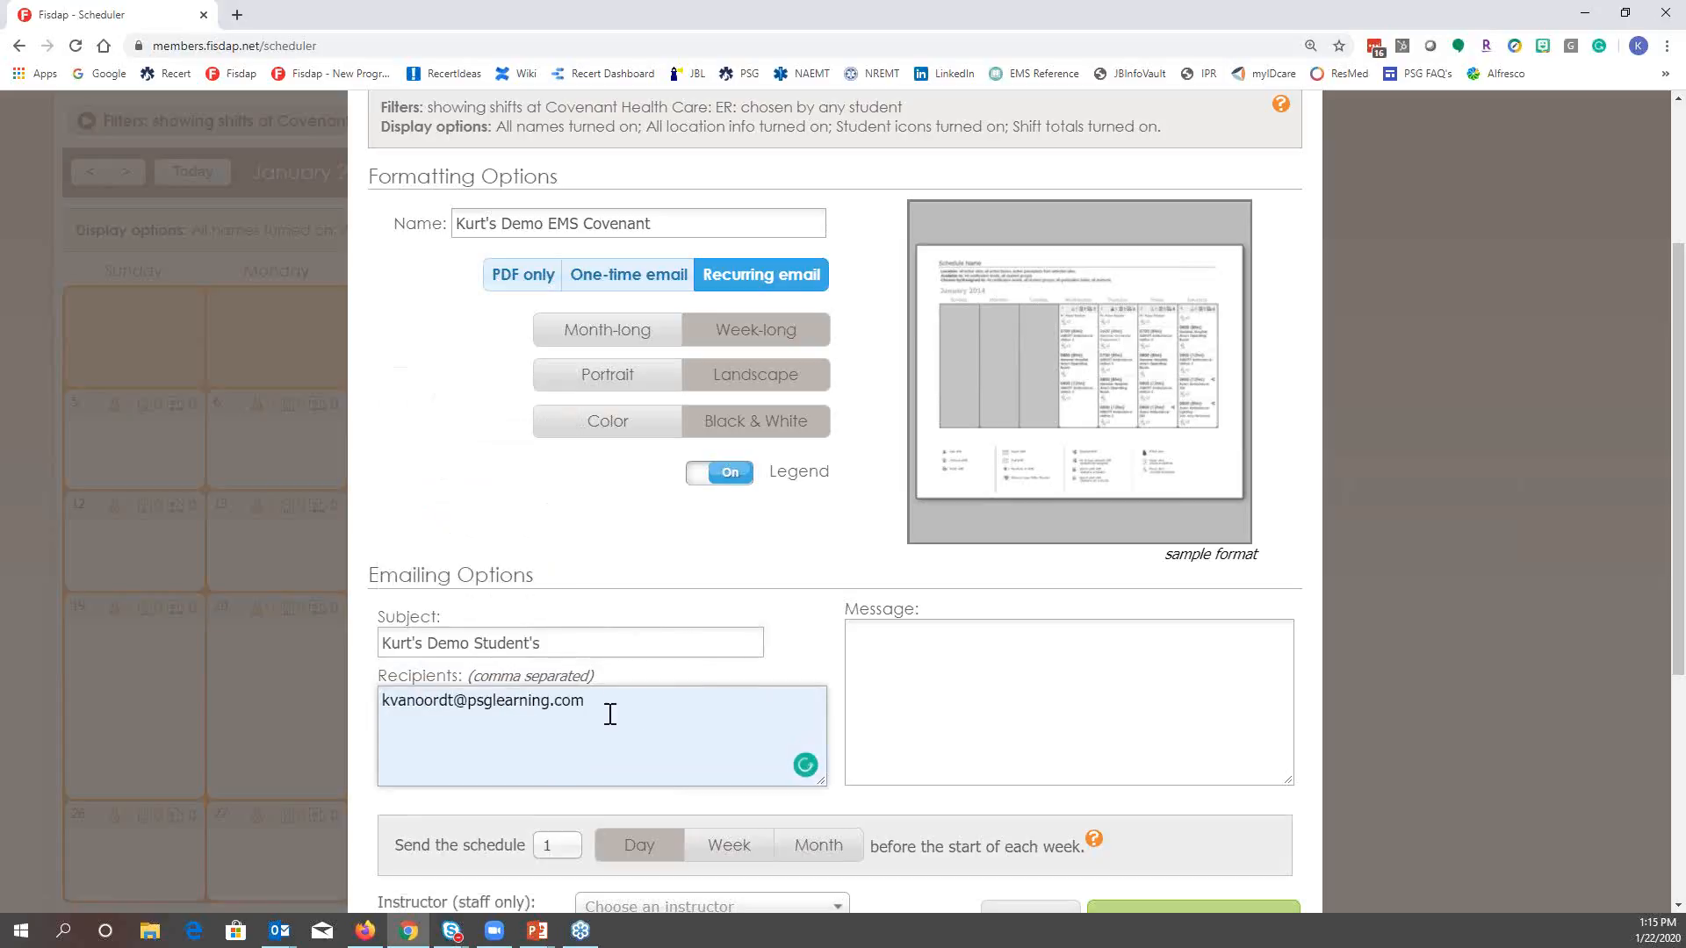
click(935, 644)
text(Thanks )
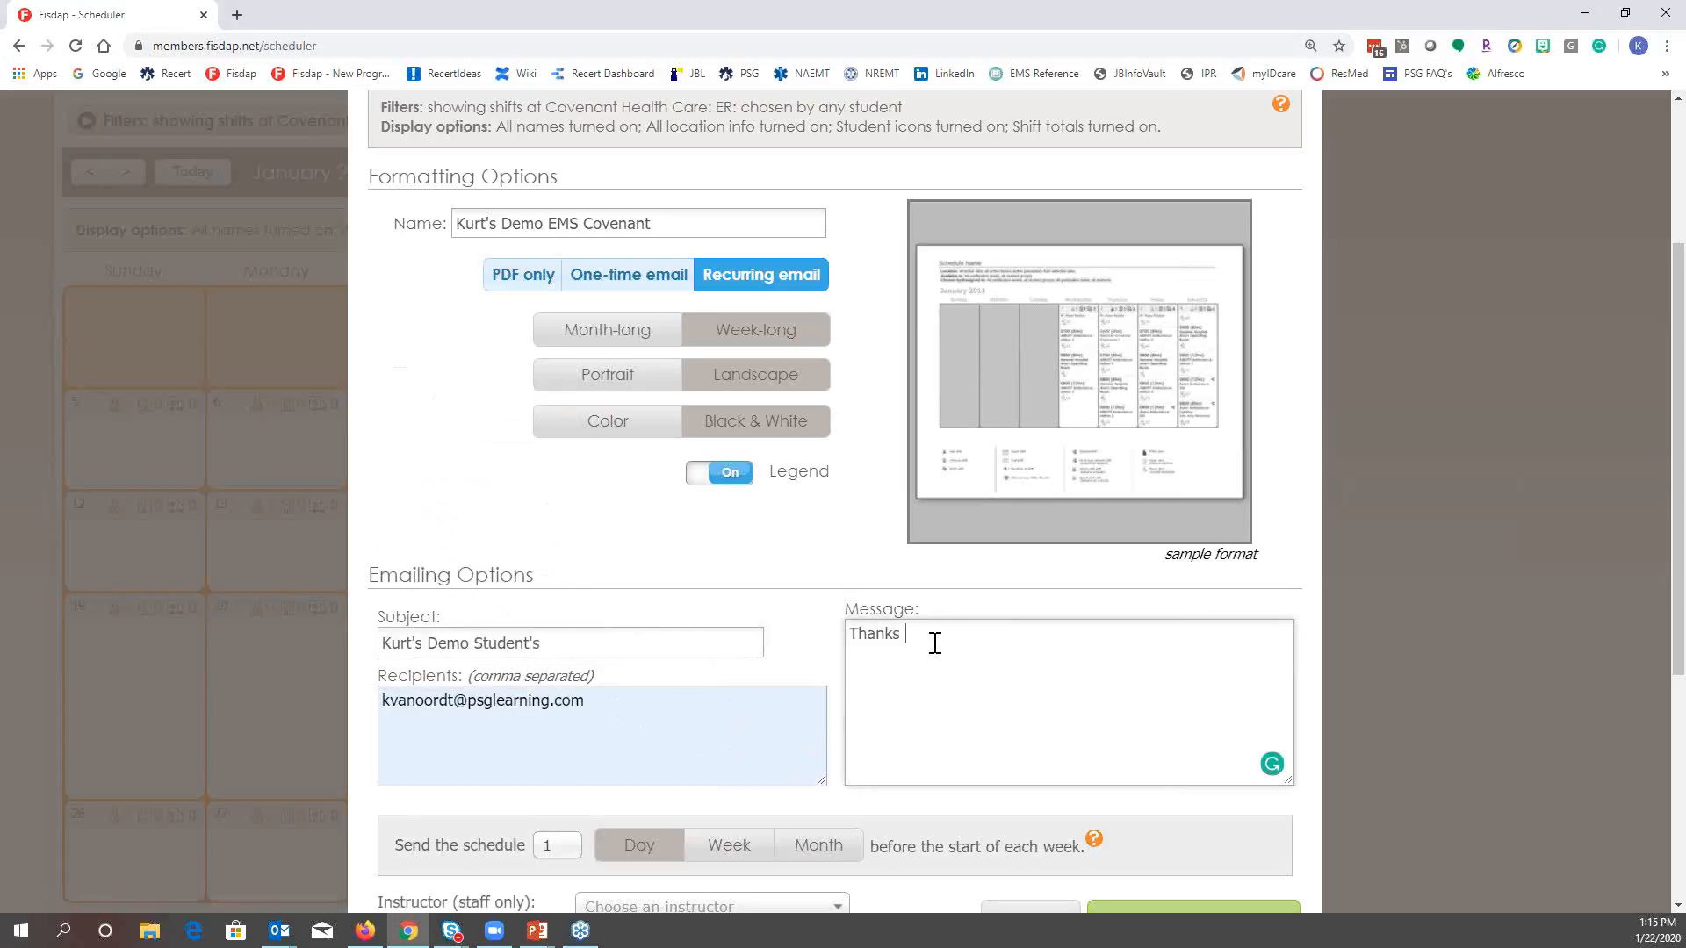
text(for working with our students.)
Set the schedule to be sent 3 days before the start of each week and review the email settings
scroll(1509, 586, down, 2)
click(546, 551)
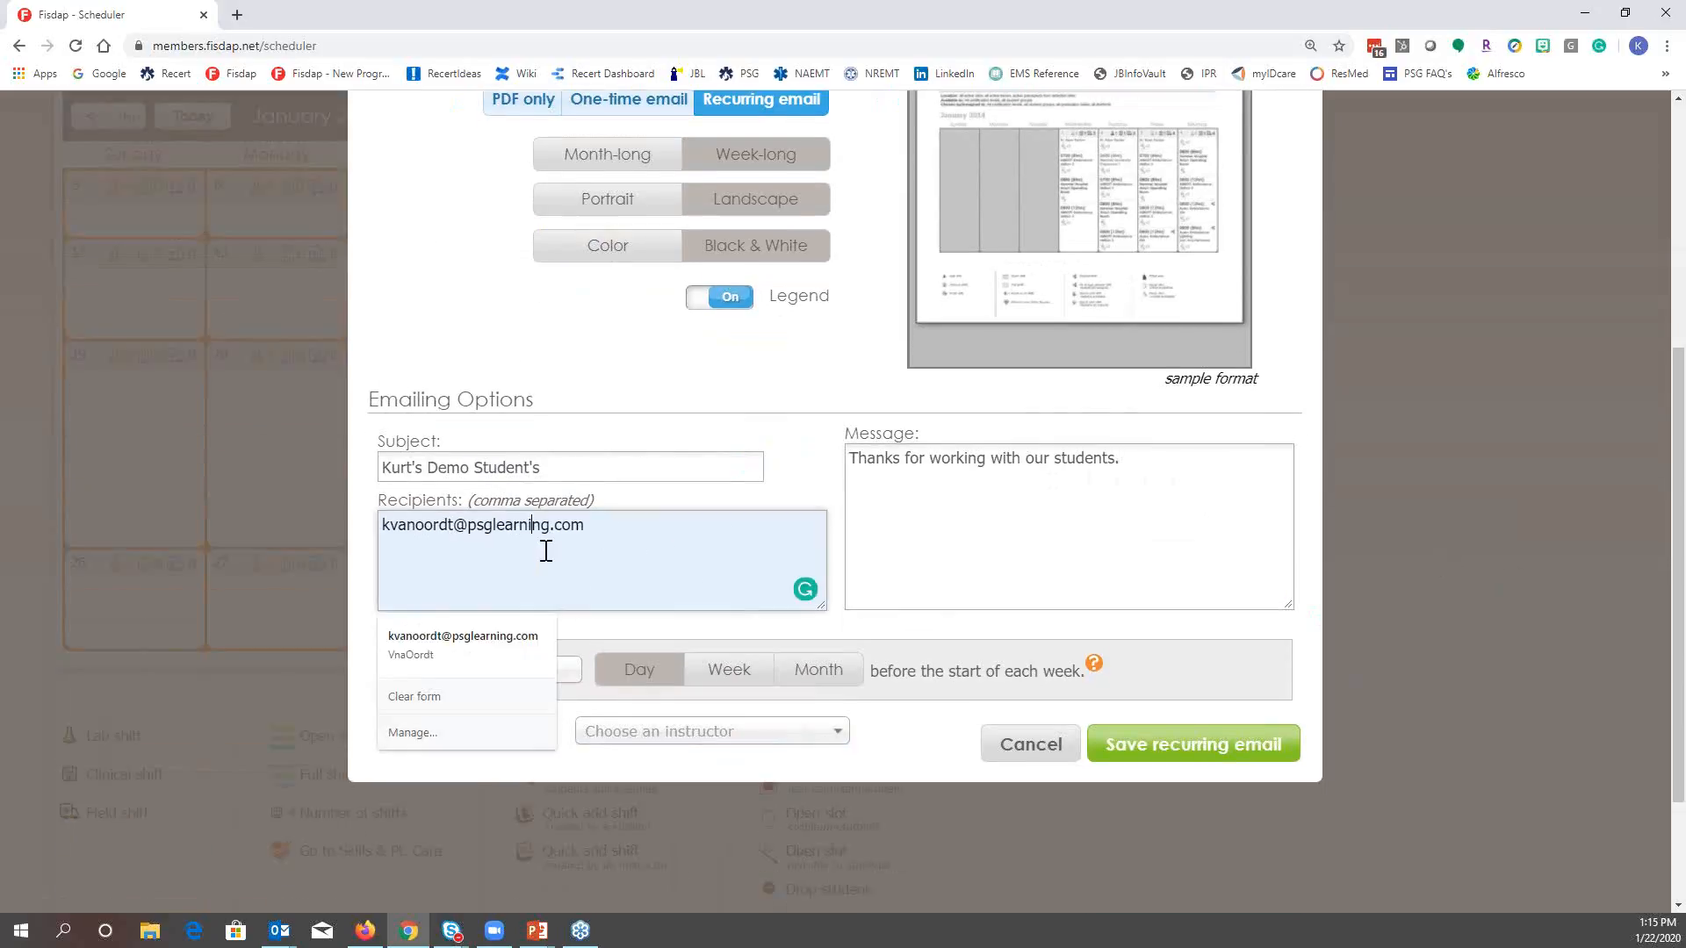
click(669, 630)
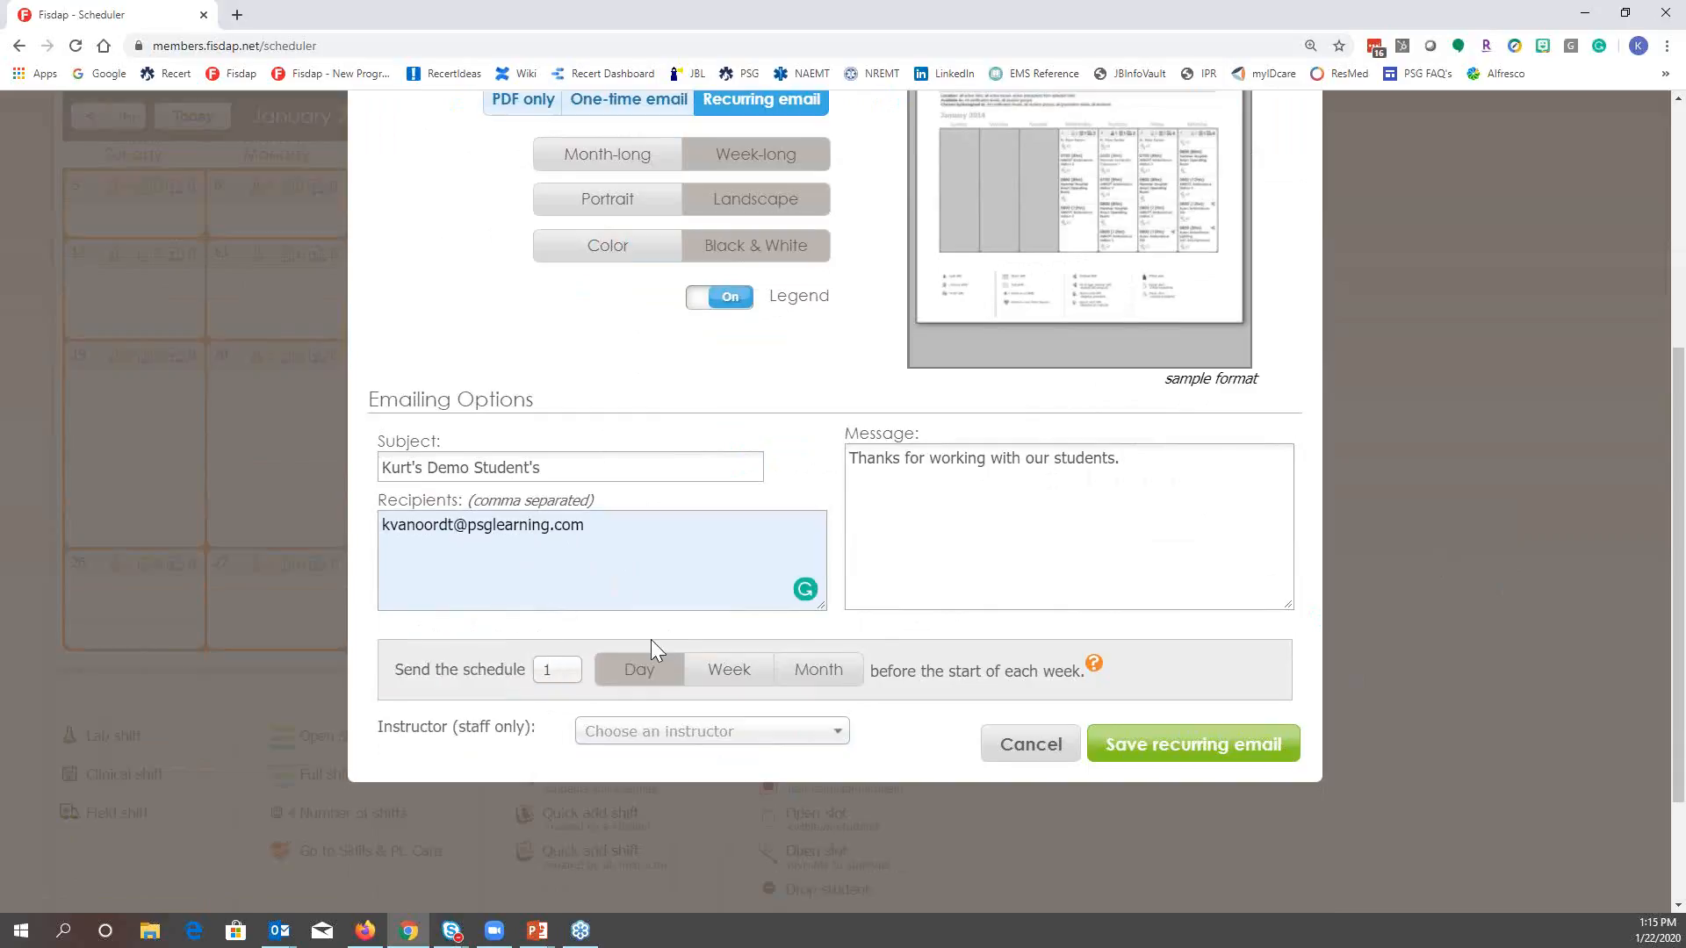
click(557, 671)
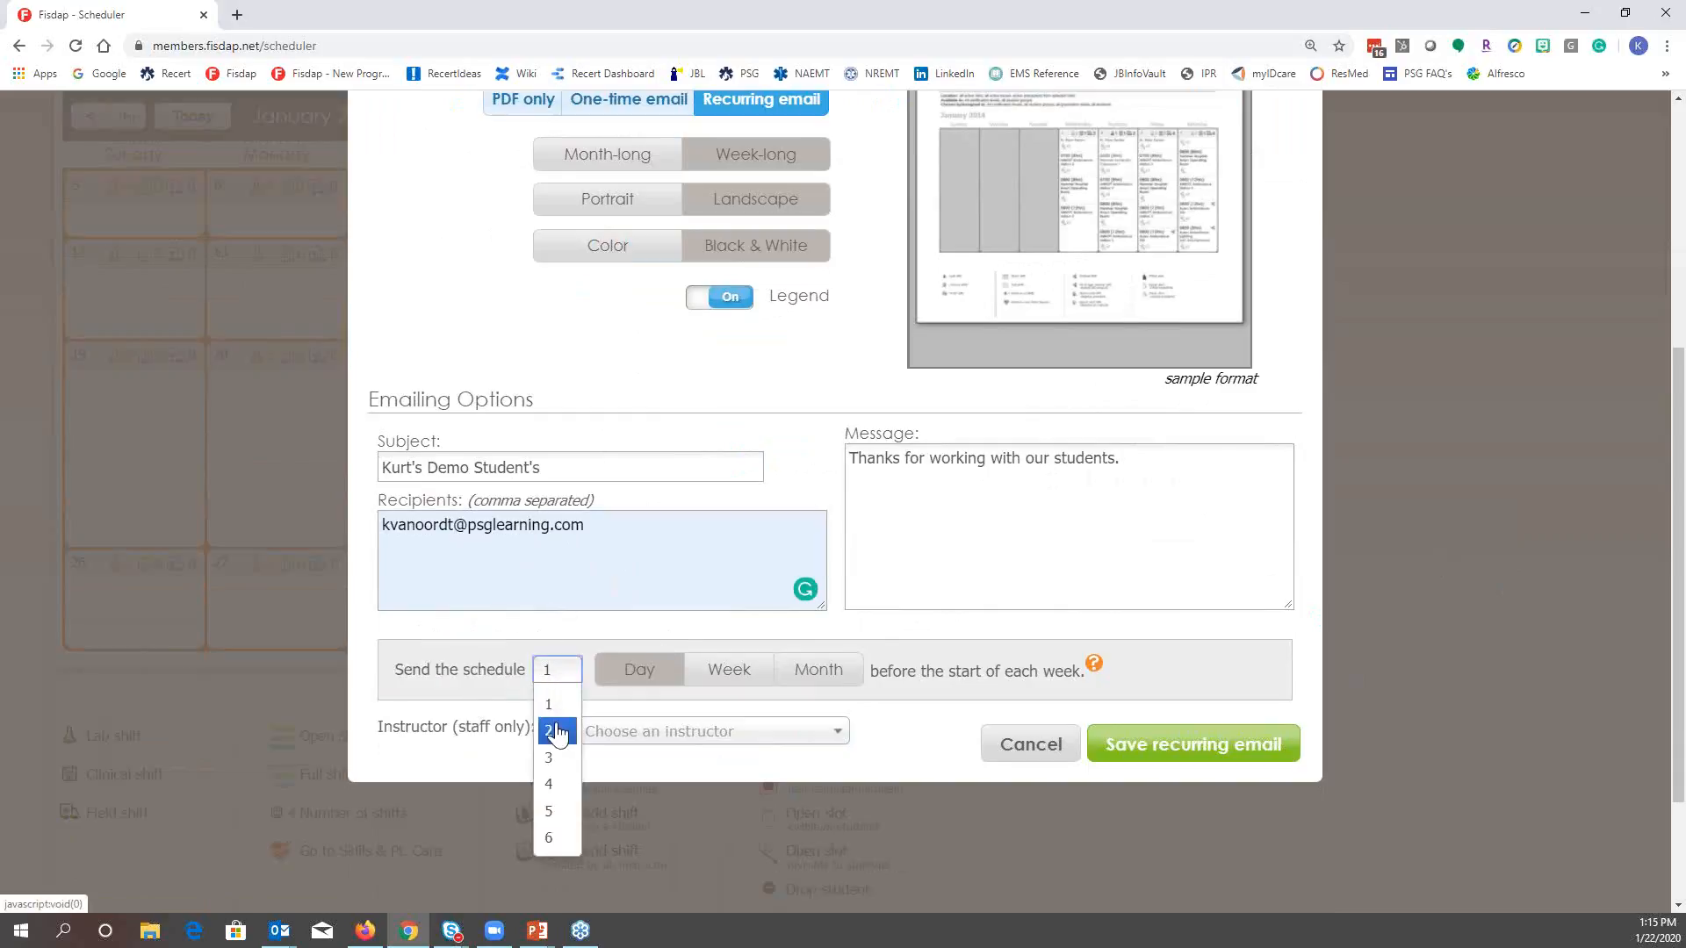
click(551, 760)
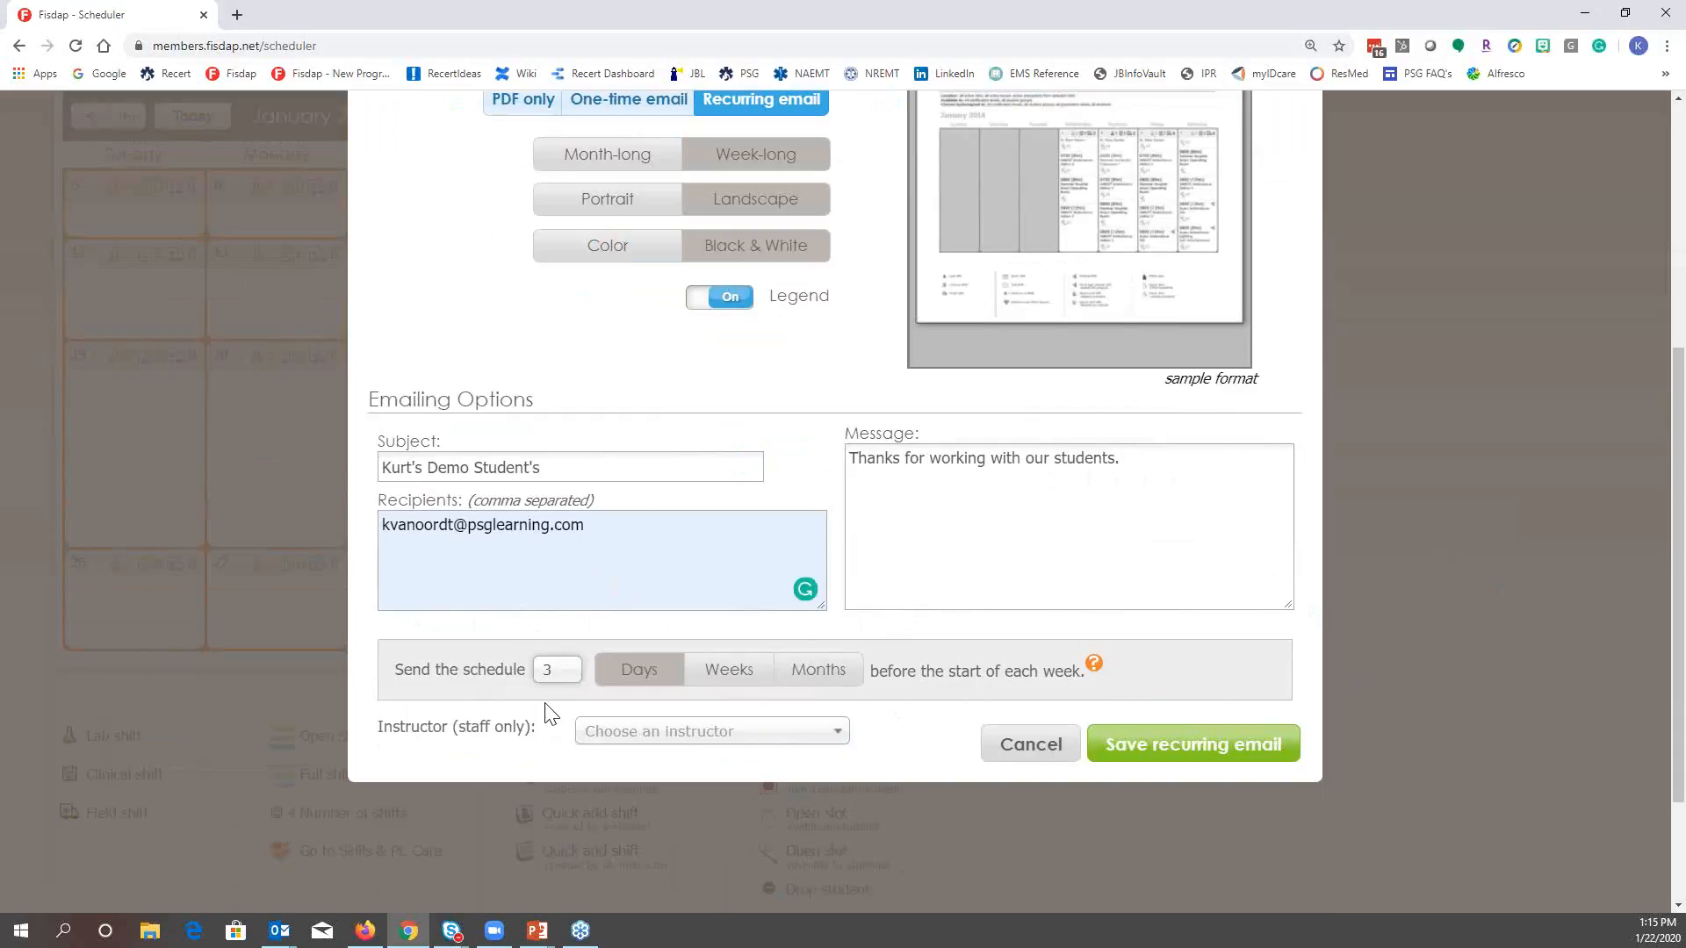
scroll(545, 711, up, 2)
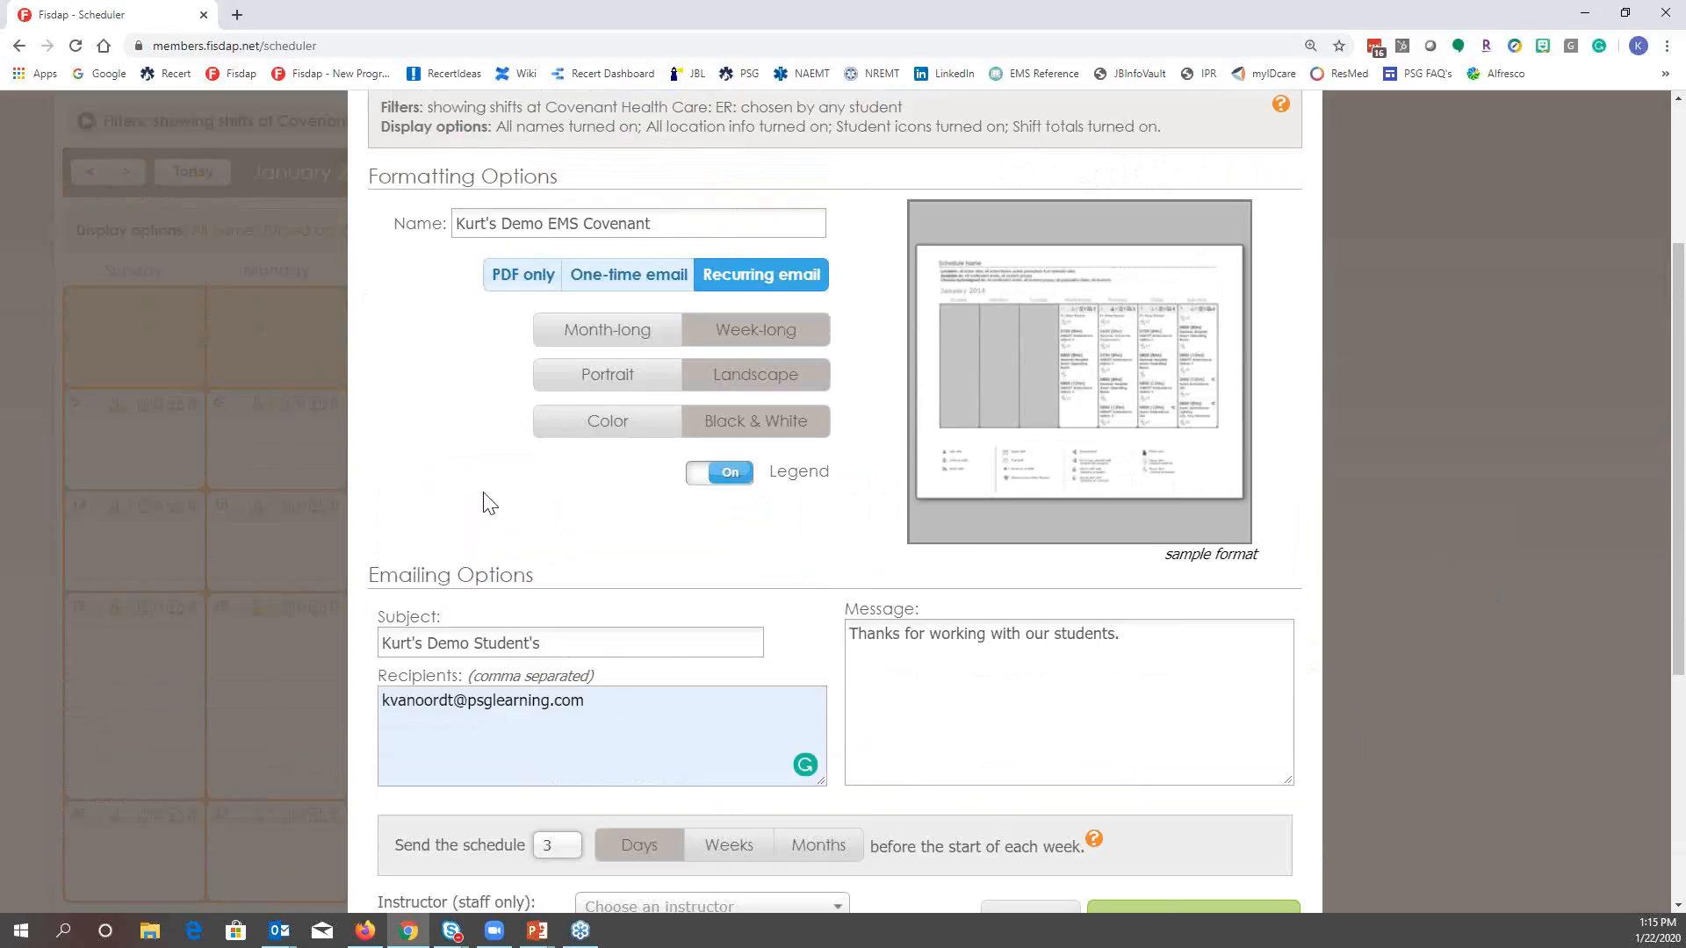
scroll(677, 588, down, 2)
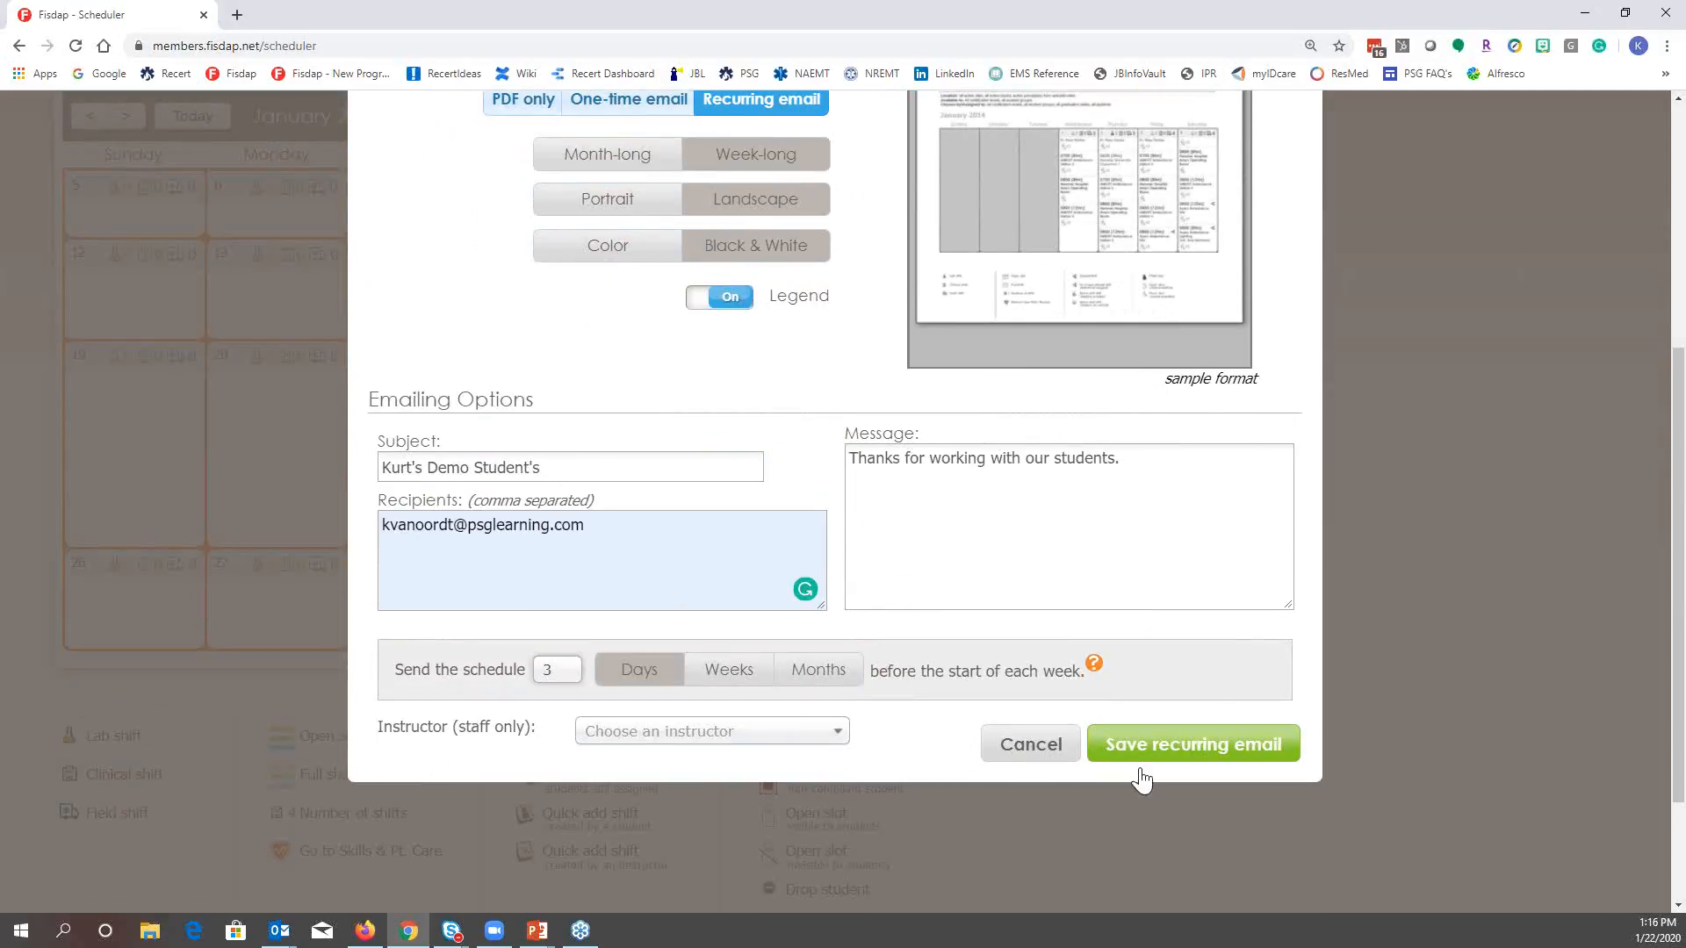
Choose the sending staff instructor, save the recurring email, and close the export dialog
click(1187, 755)
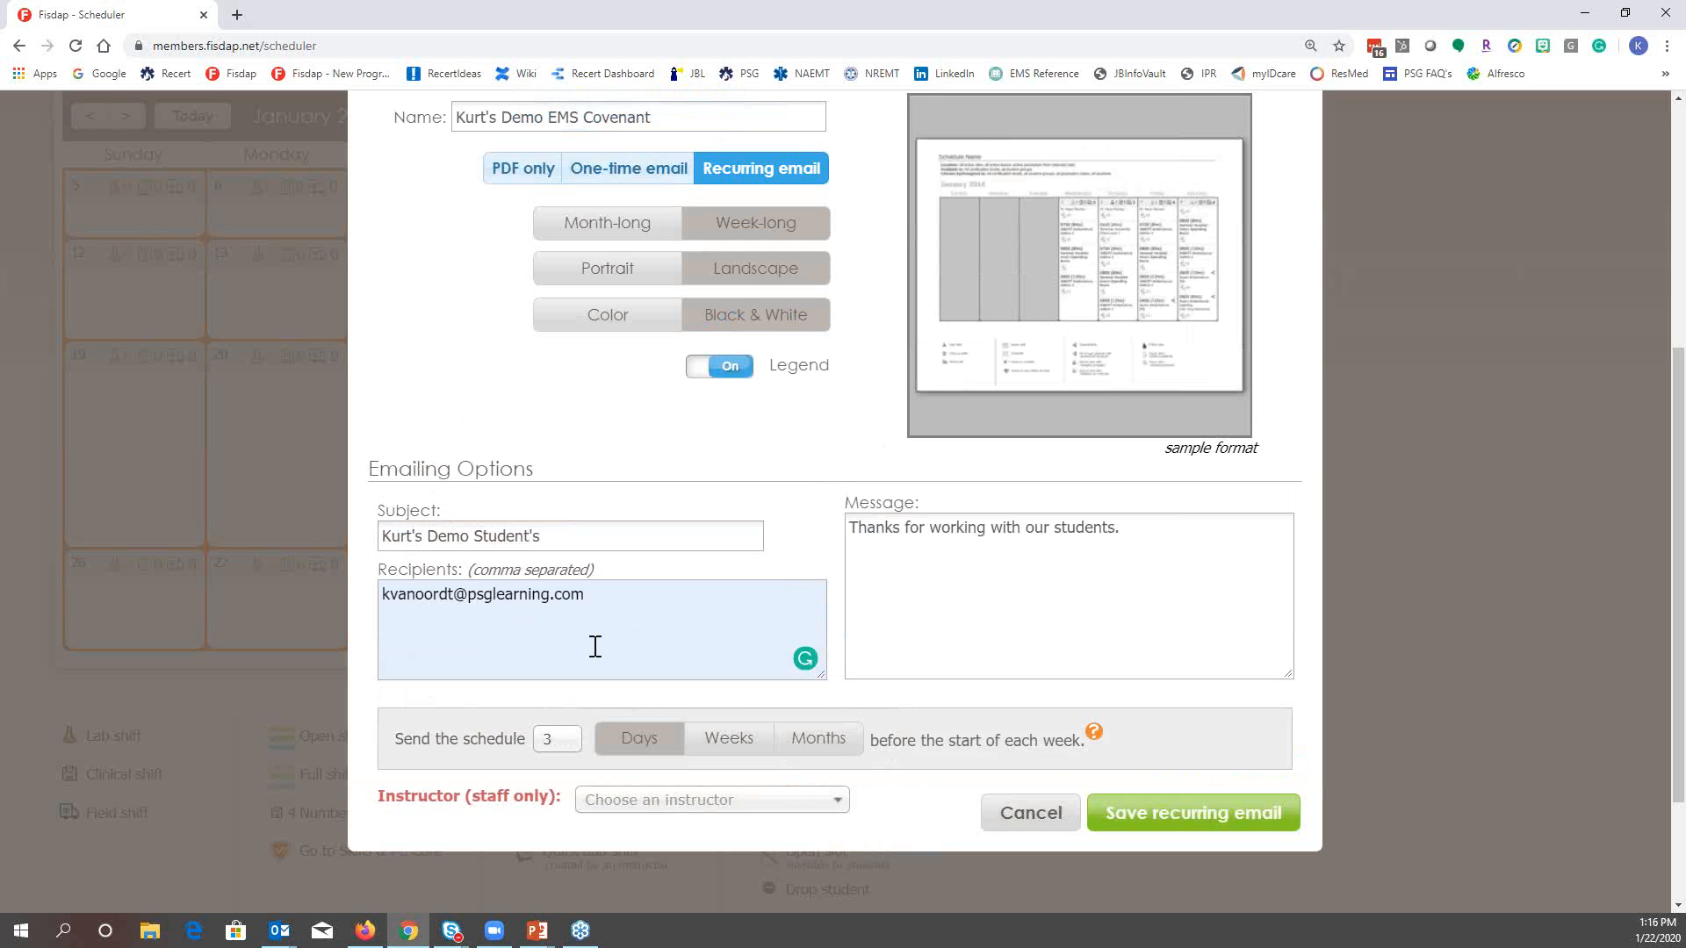
scroll(658, 619, up, 2)
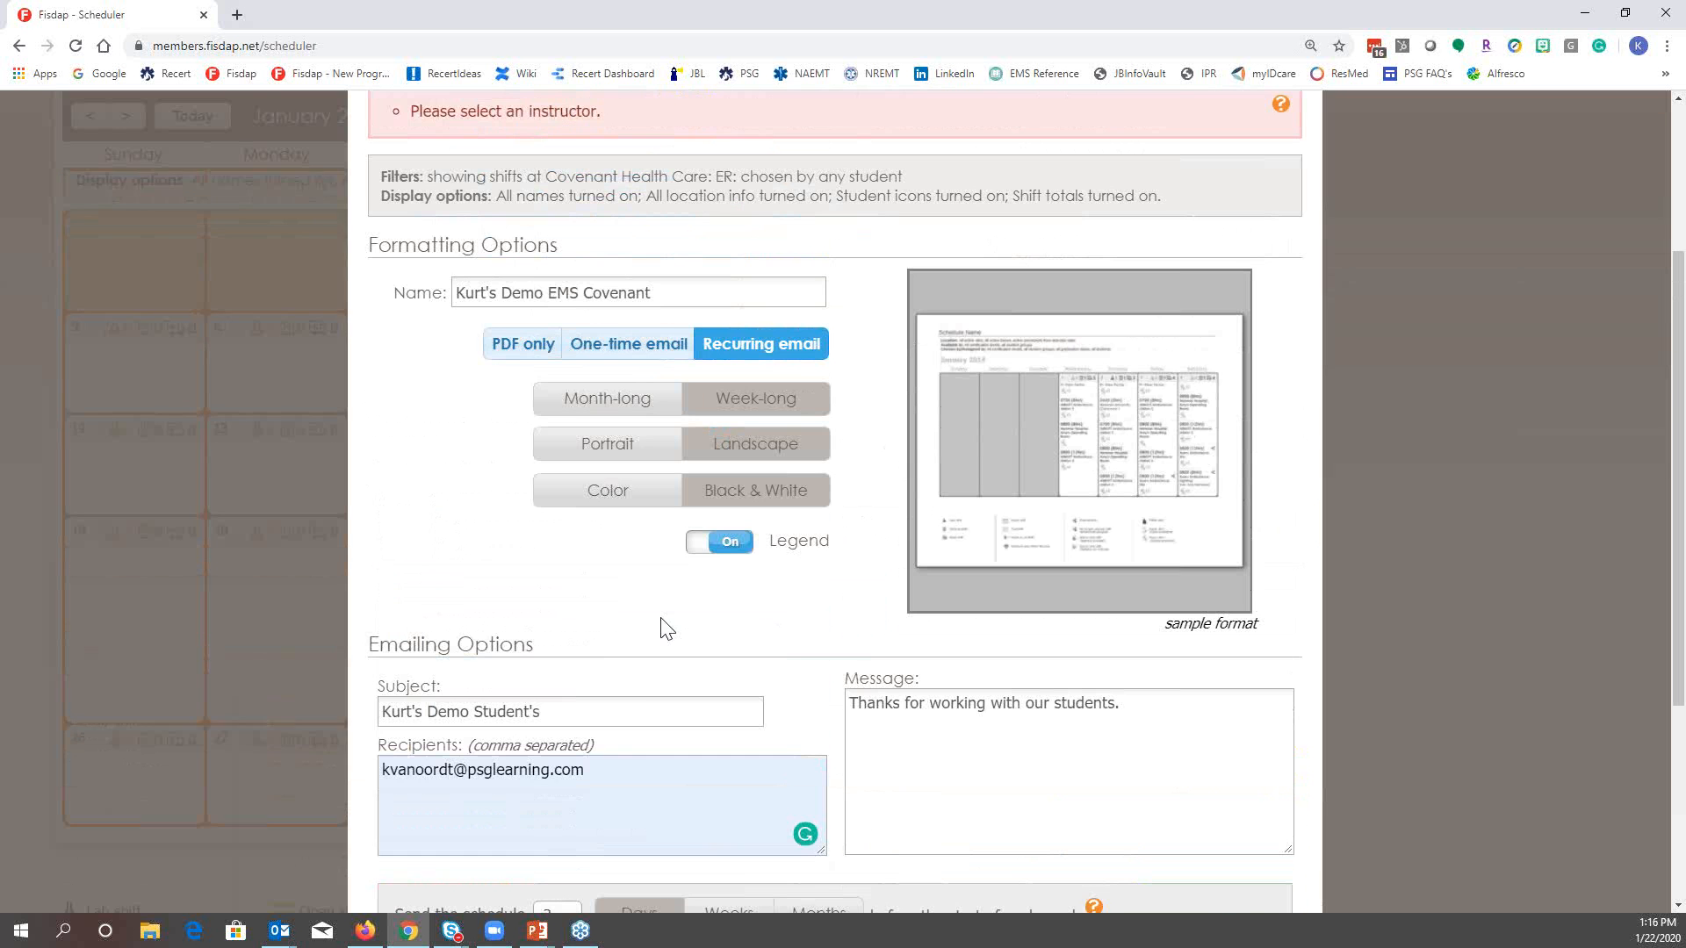
scroll(640, 699, down, 3)
click(659, 687)
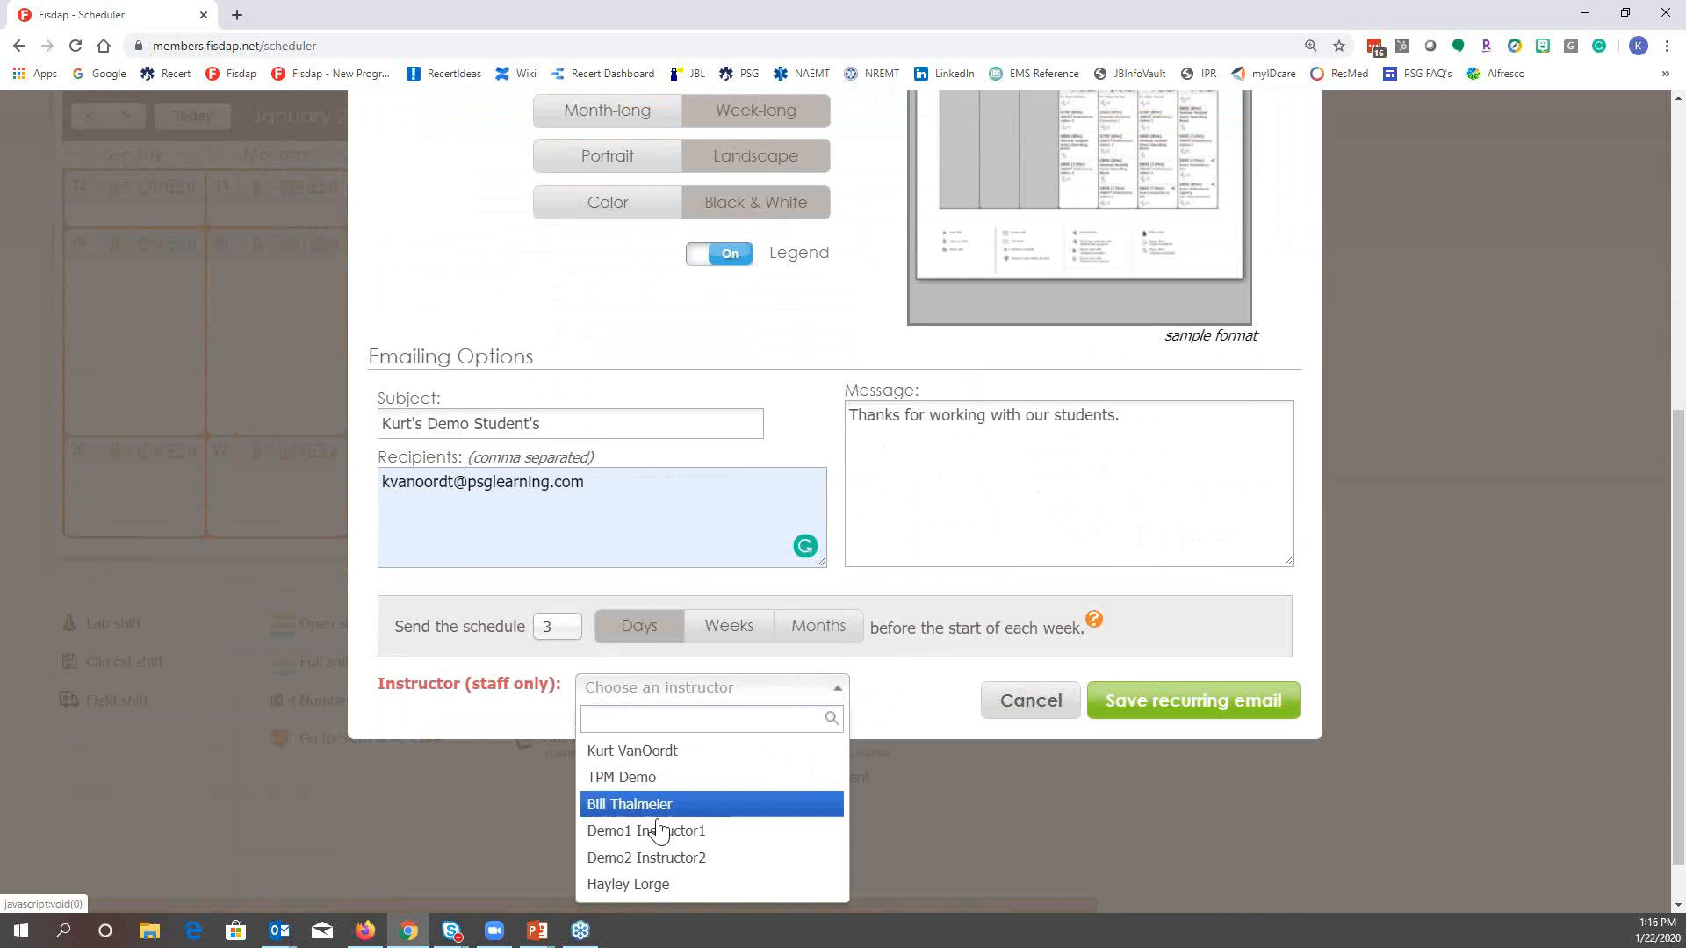
scroll(661, 773, up, 1)
click(663, 786)
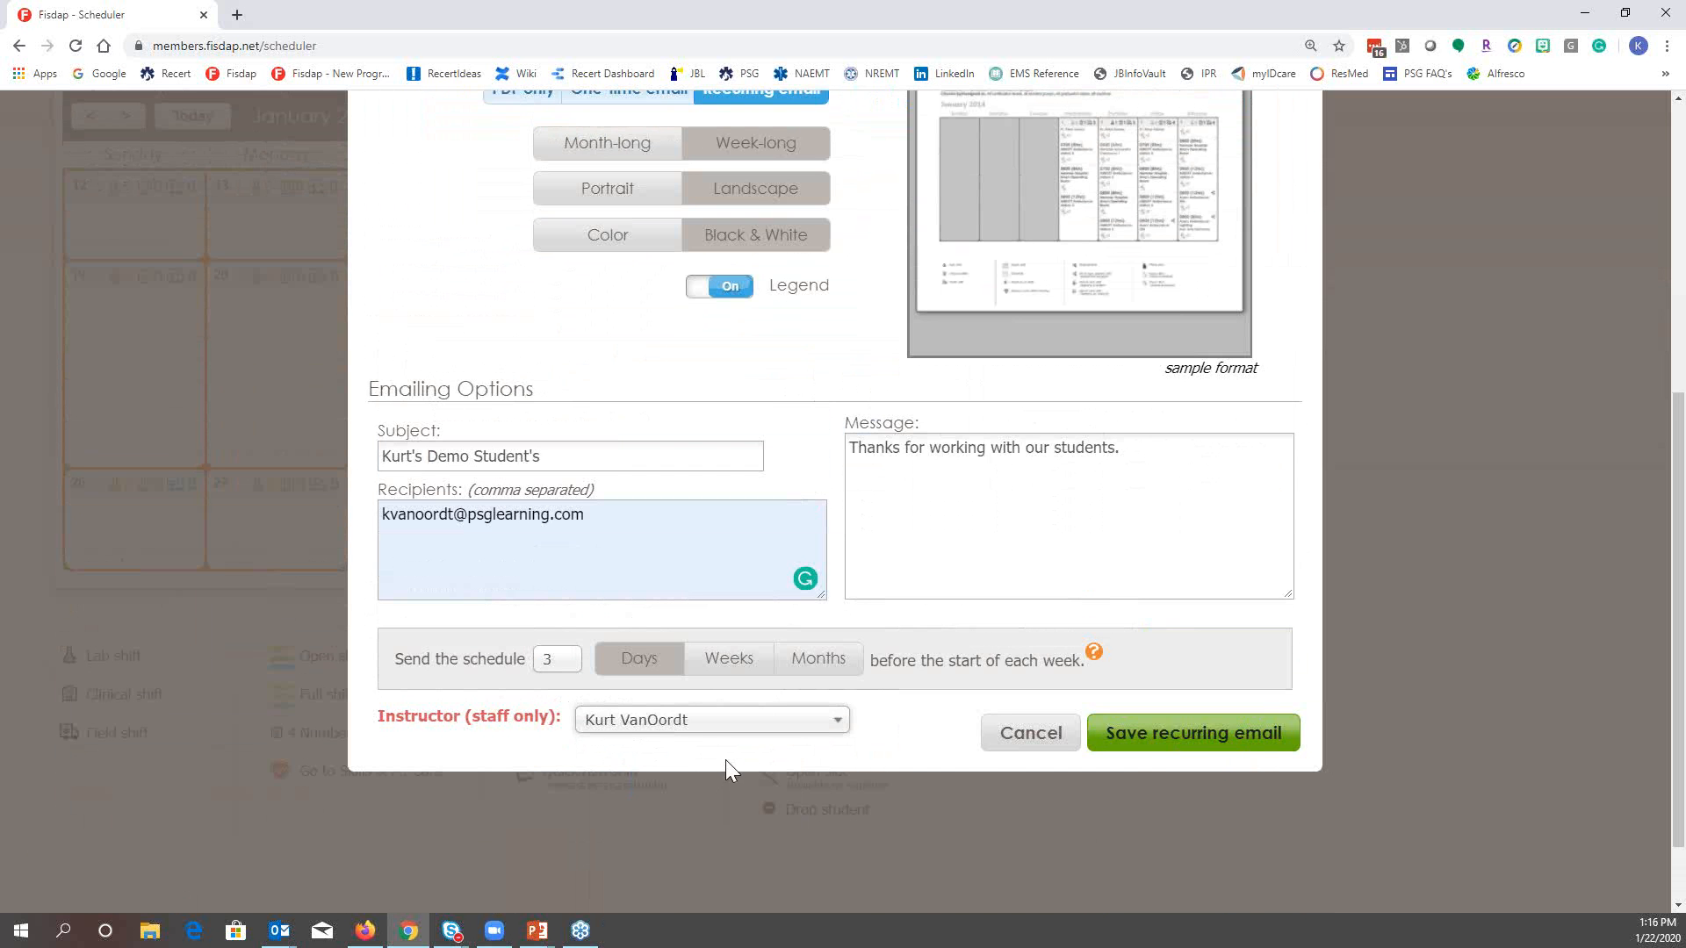
click(1163, 749)
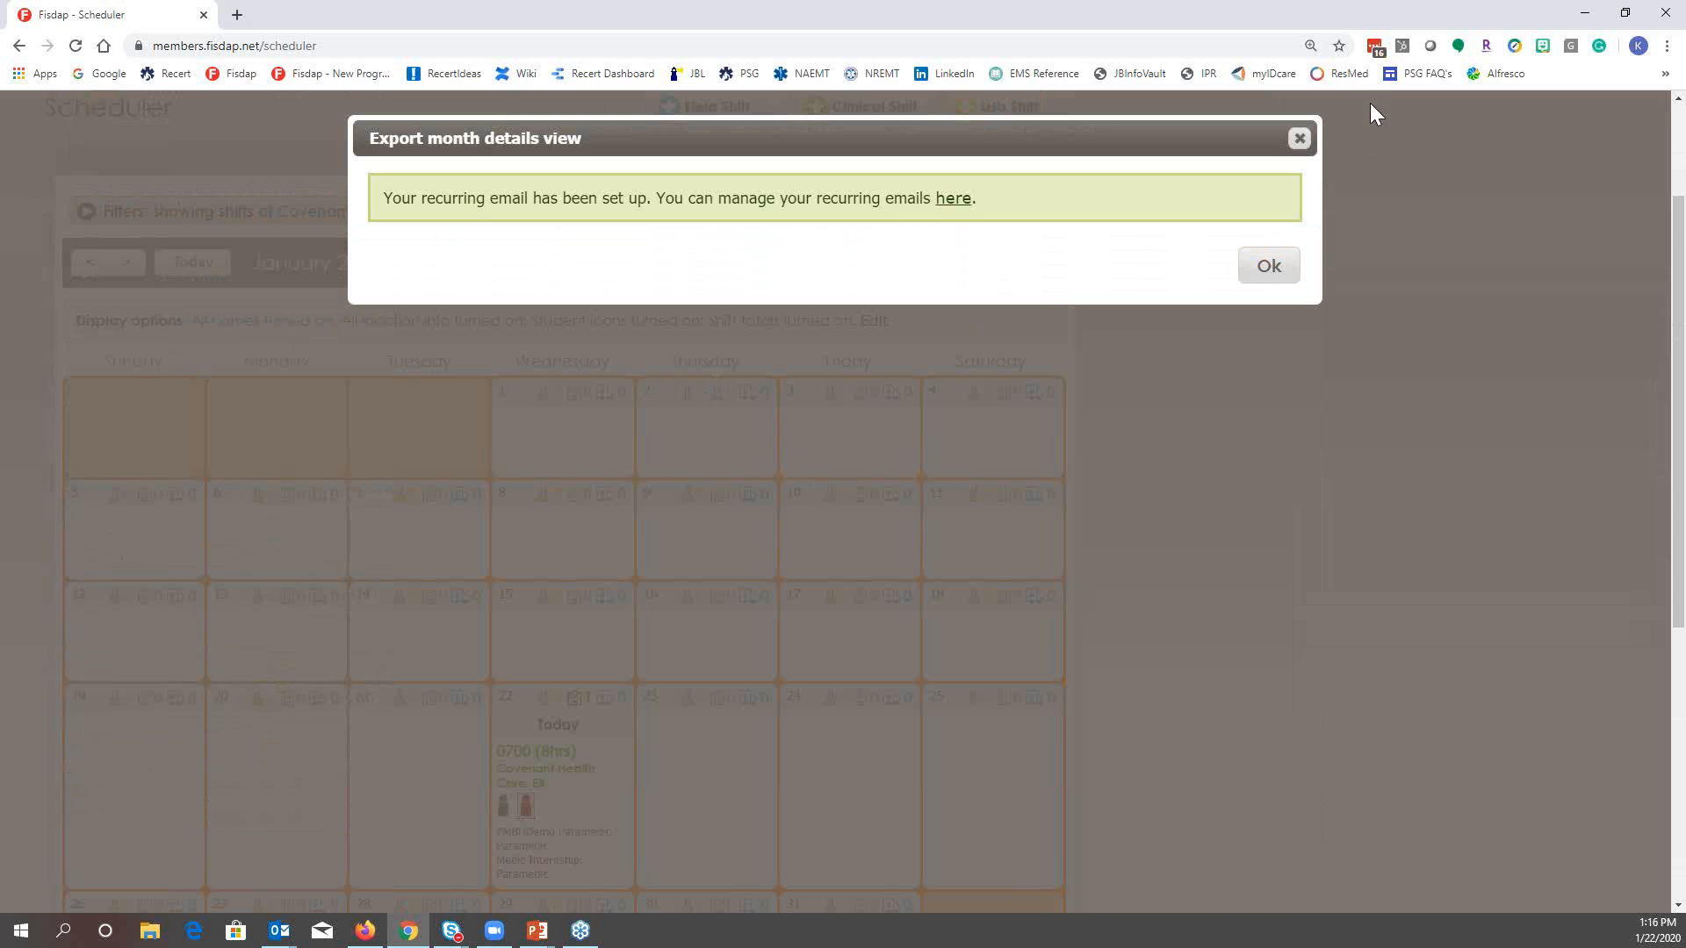
click(1299, 139)
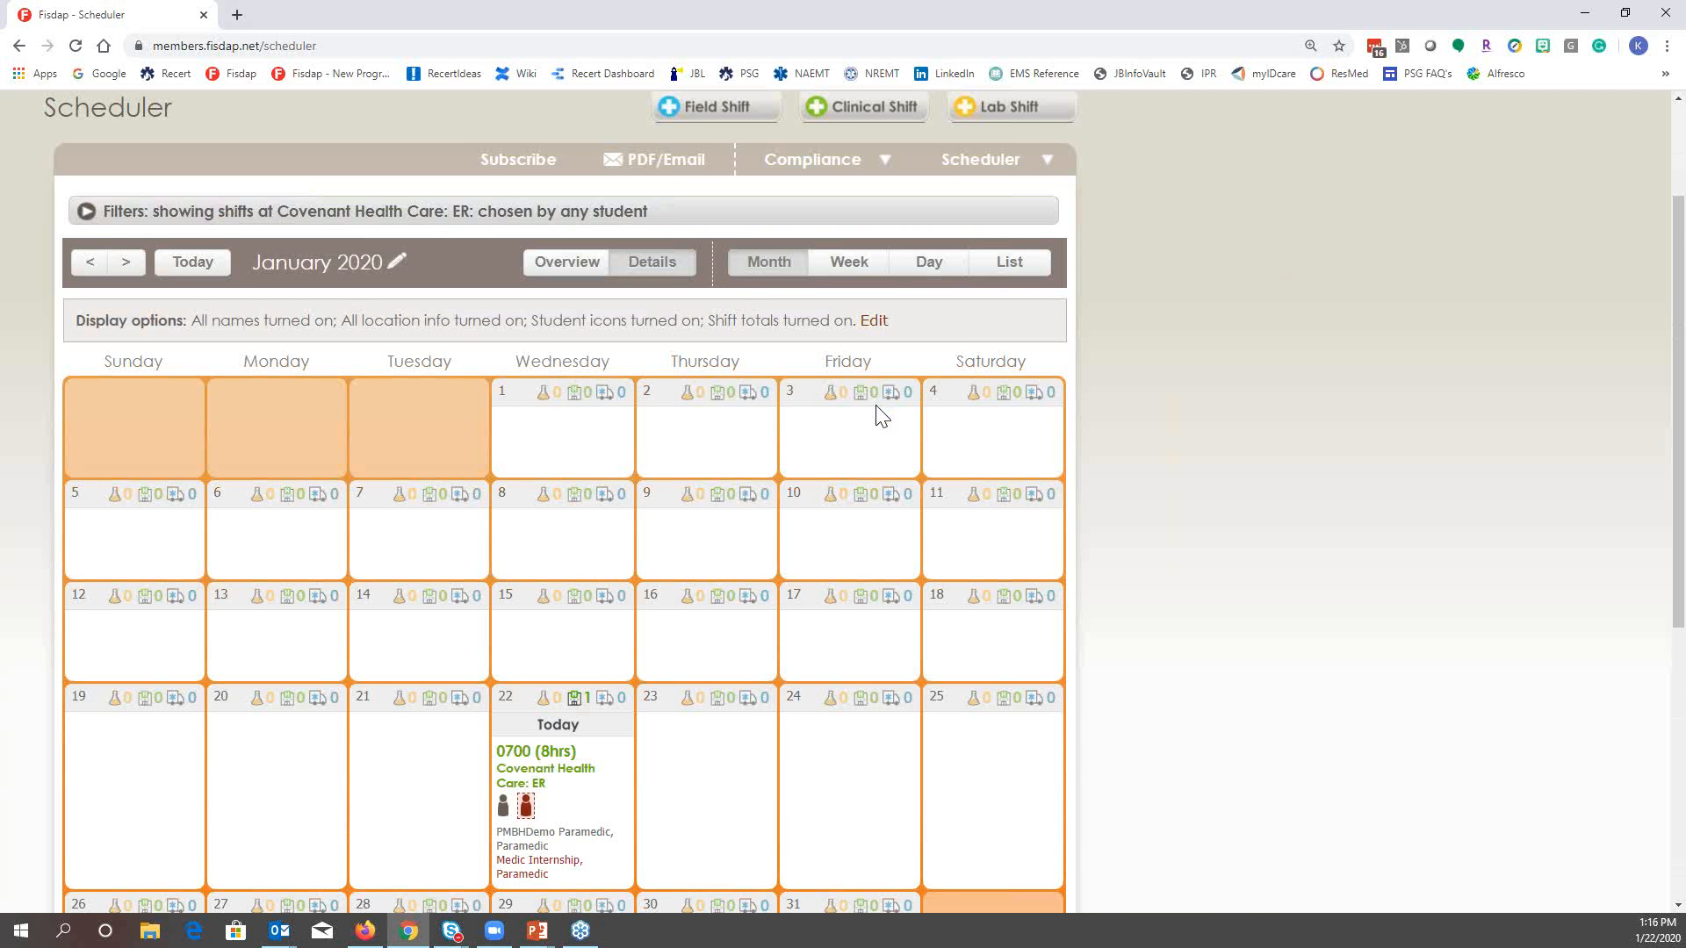
Open the scheduler's page for managing recurring emails
scroll(708, 632, down, 1)
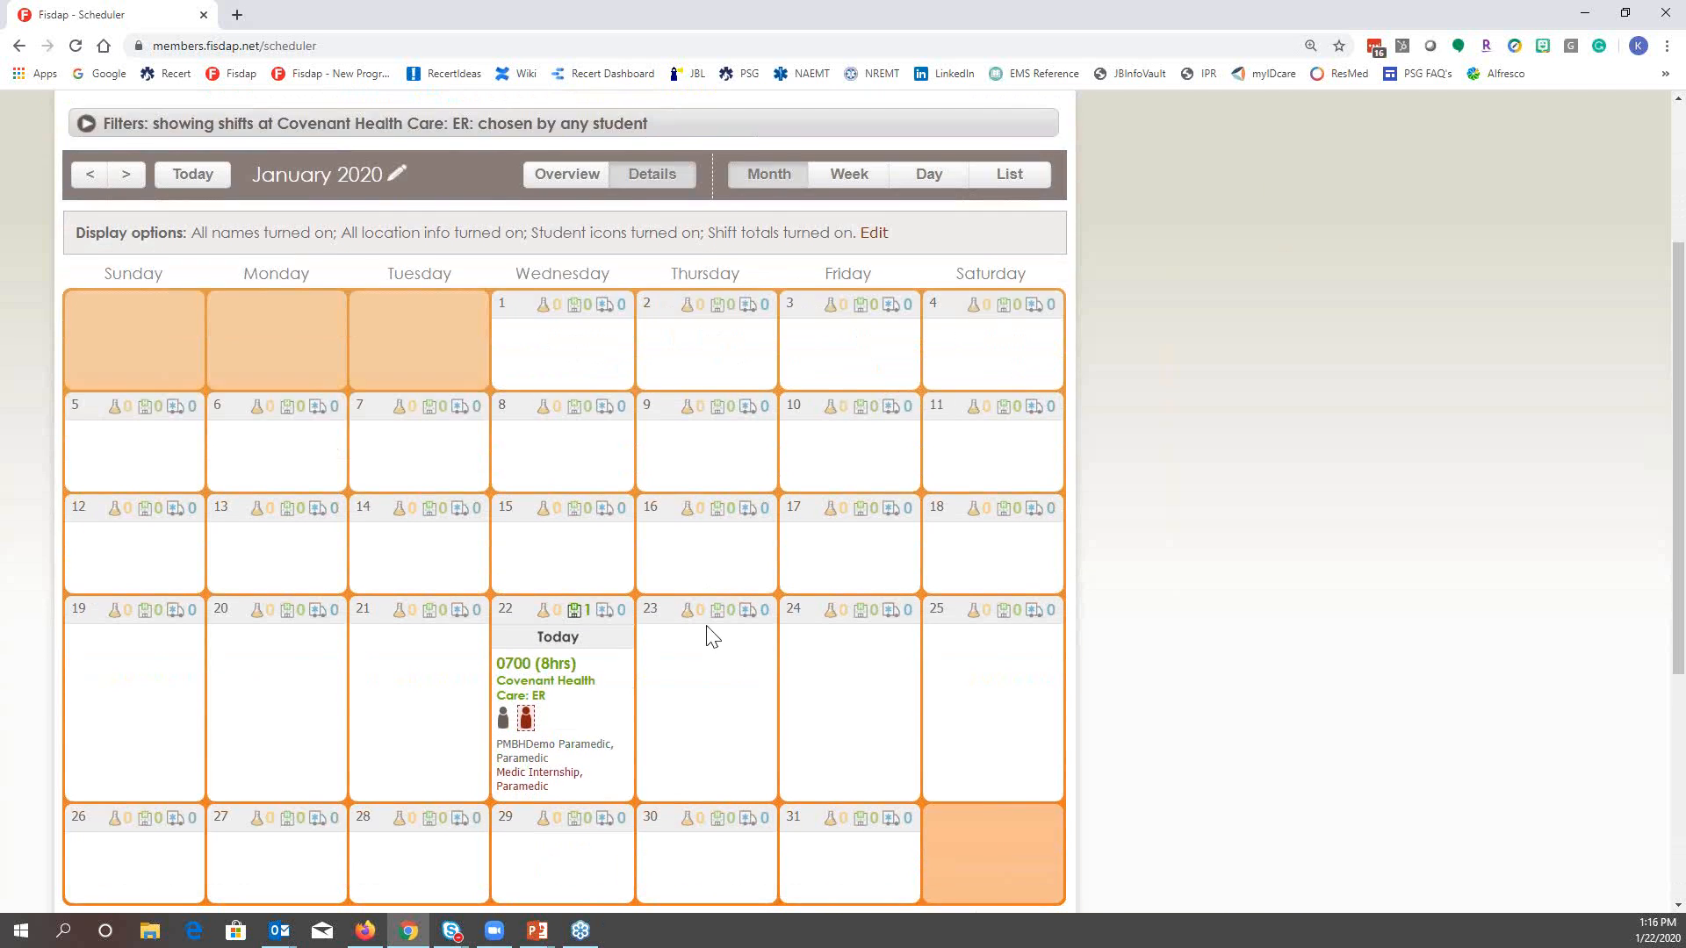
scroll(712, 632, up, 1)
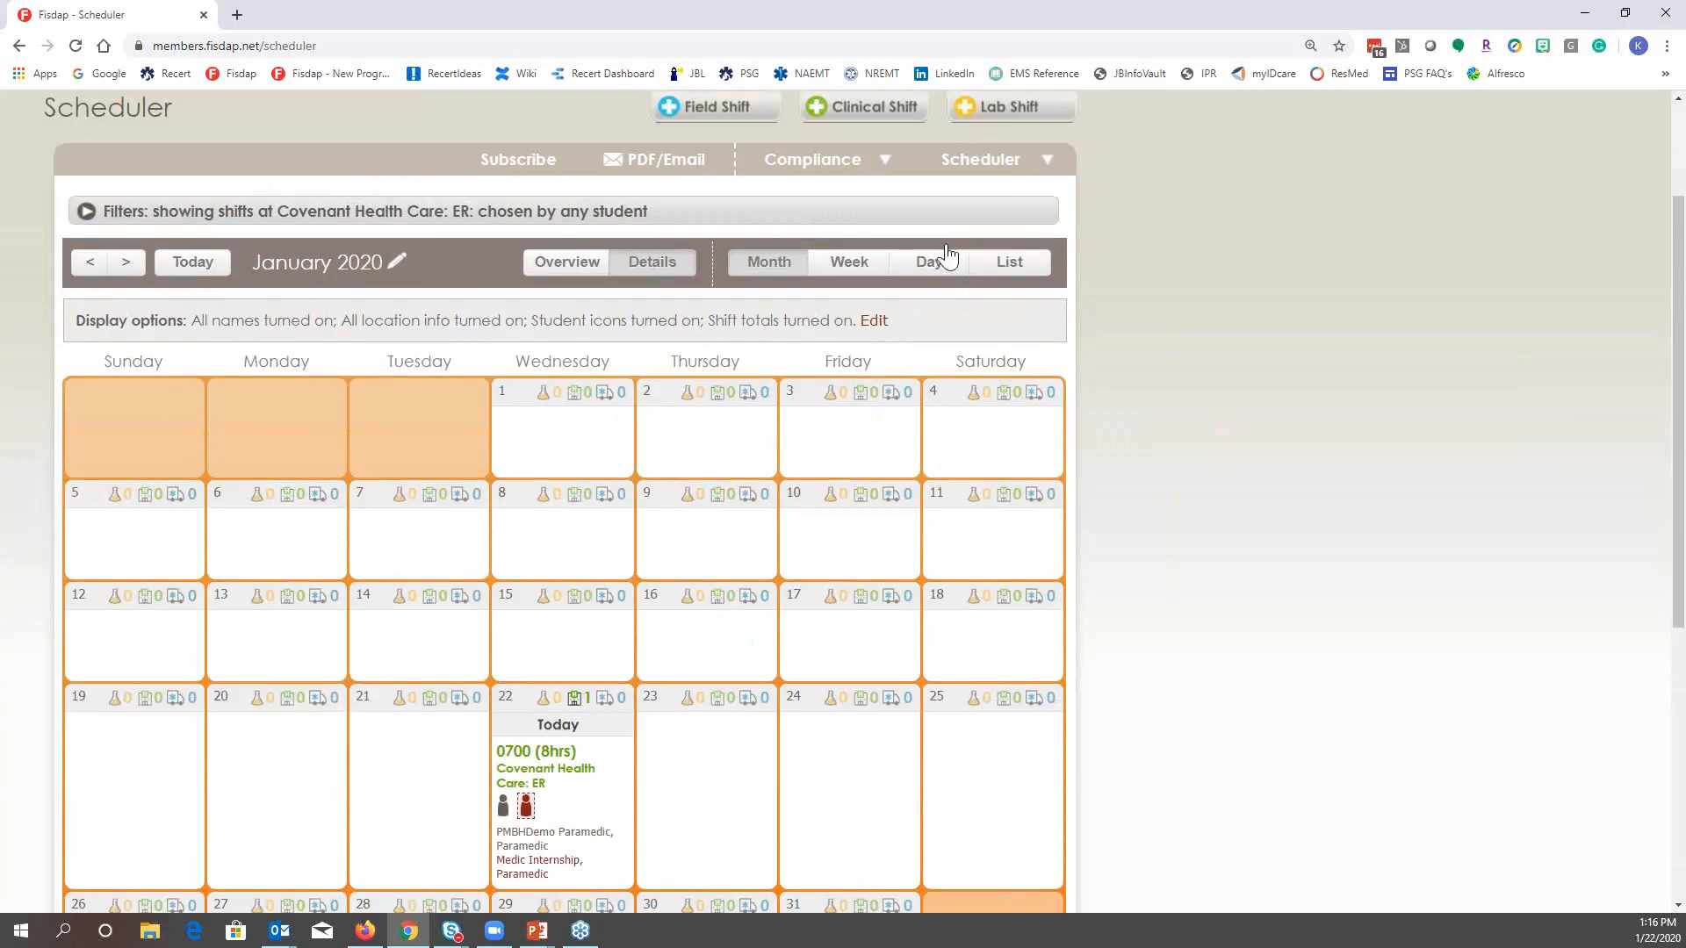
click(999, 167)
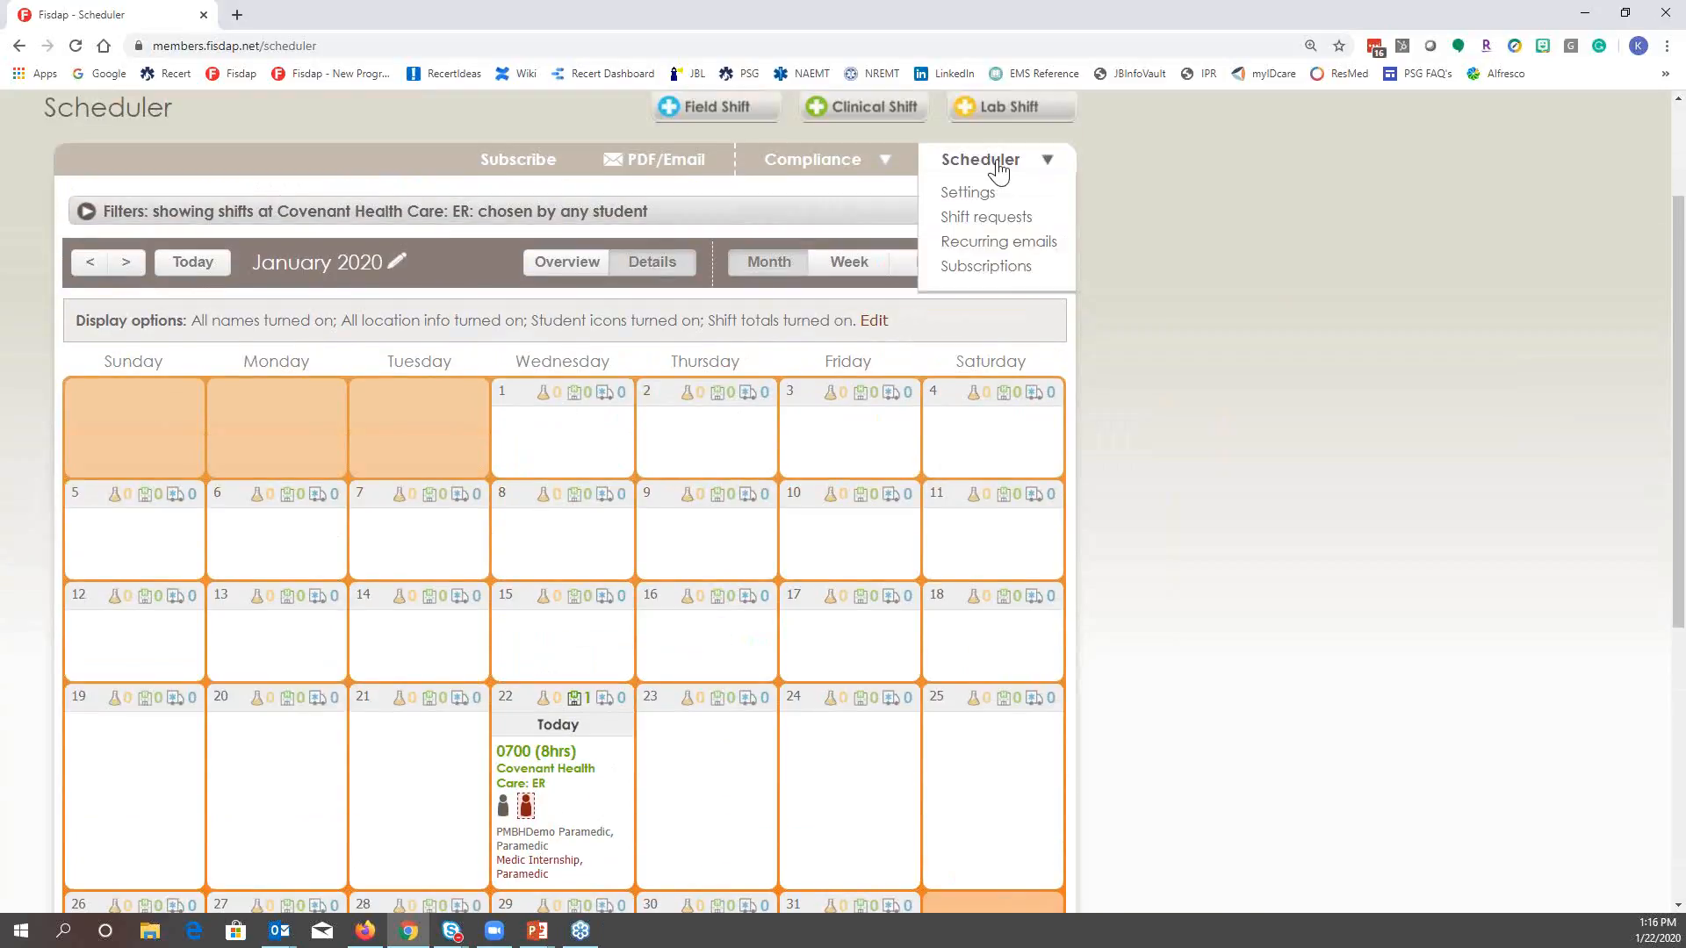
click(976, 262)
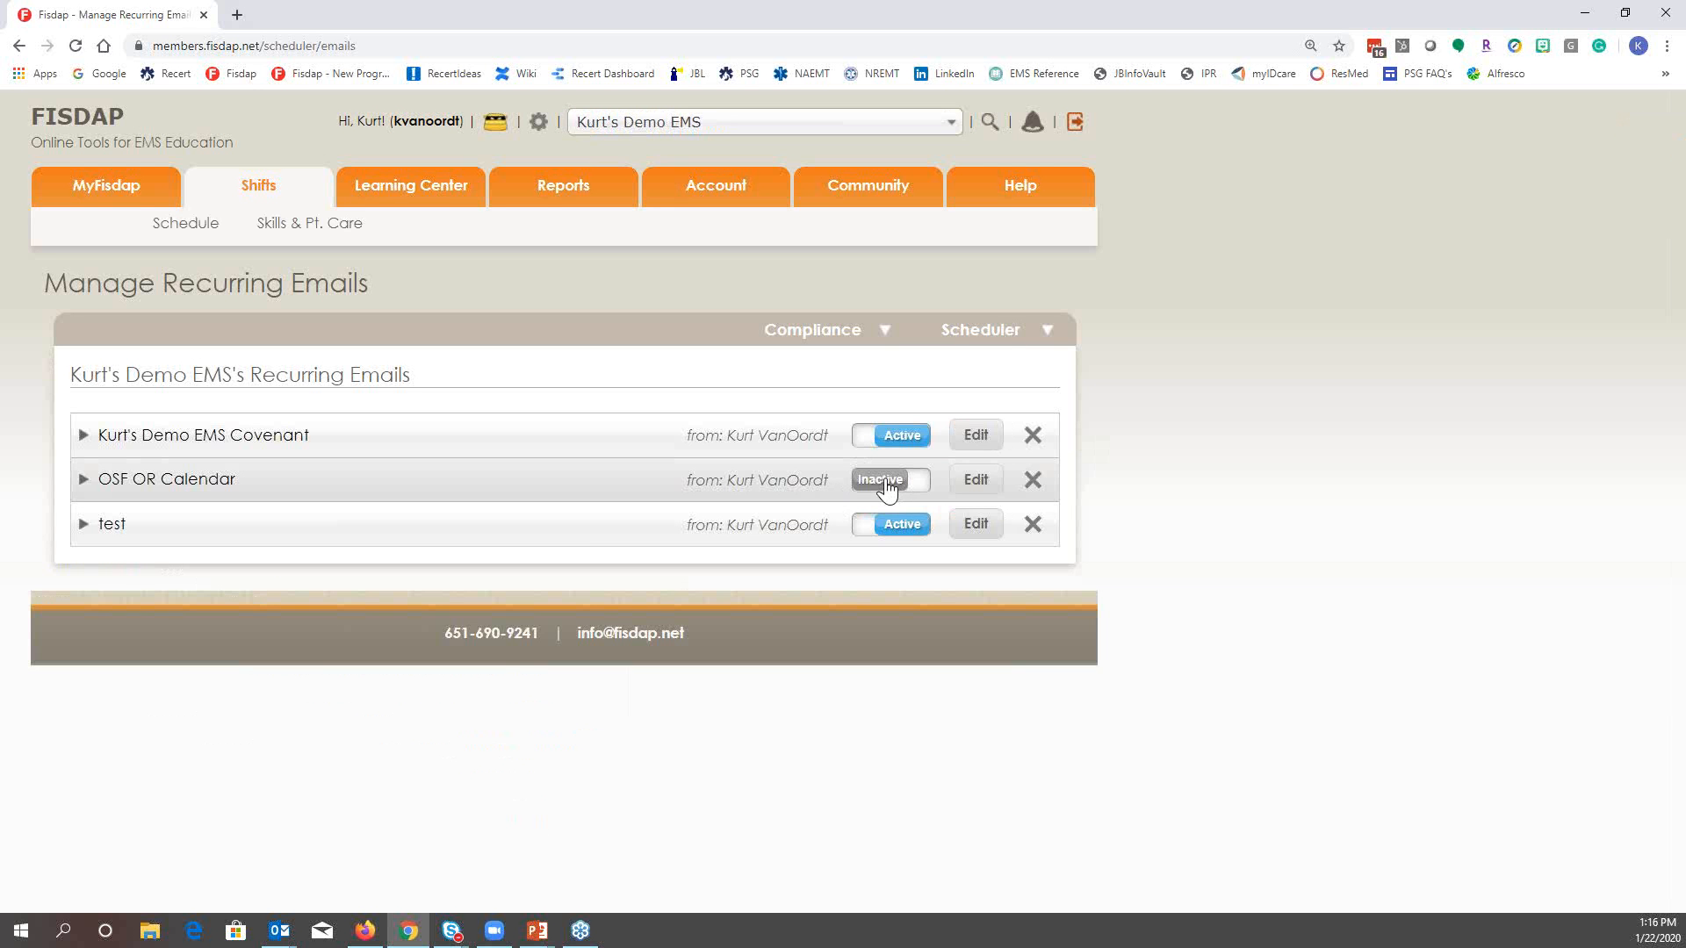
Open the Covenant recurring email for editing, review its formatting and emailing options, and close it without changes
click(976, 436)
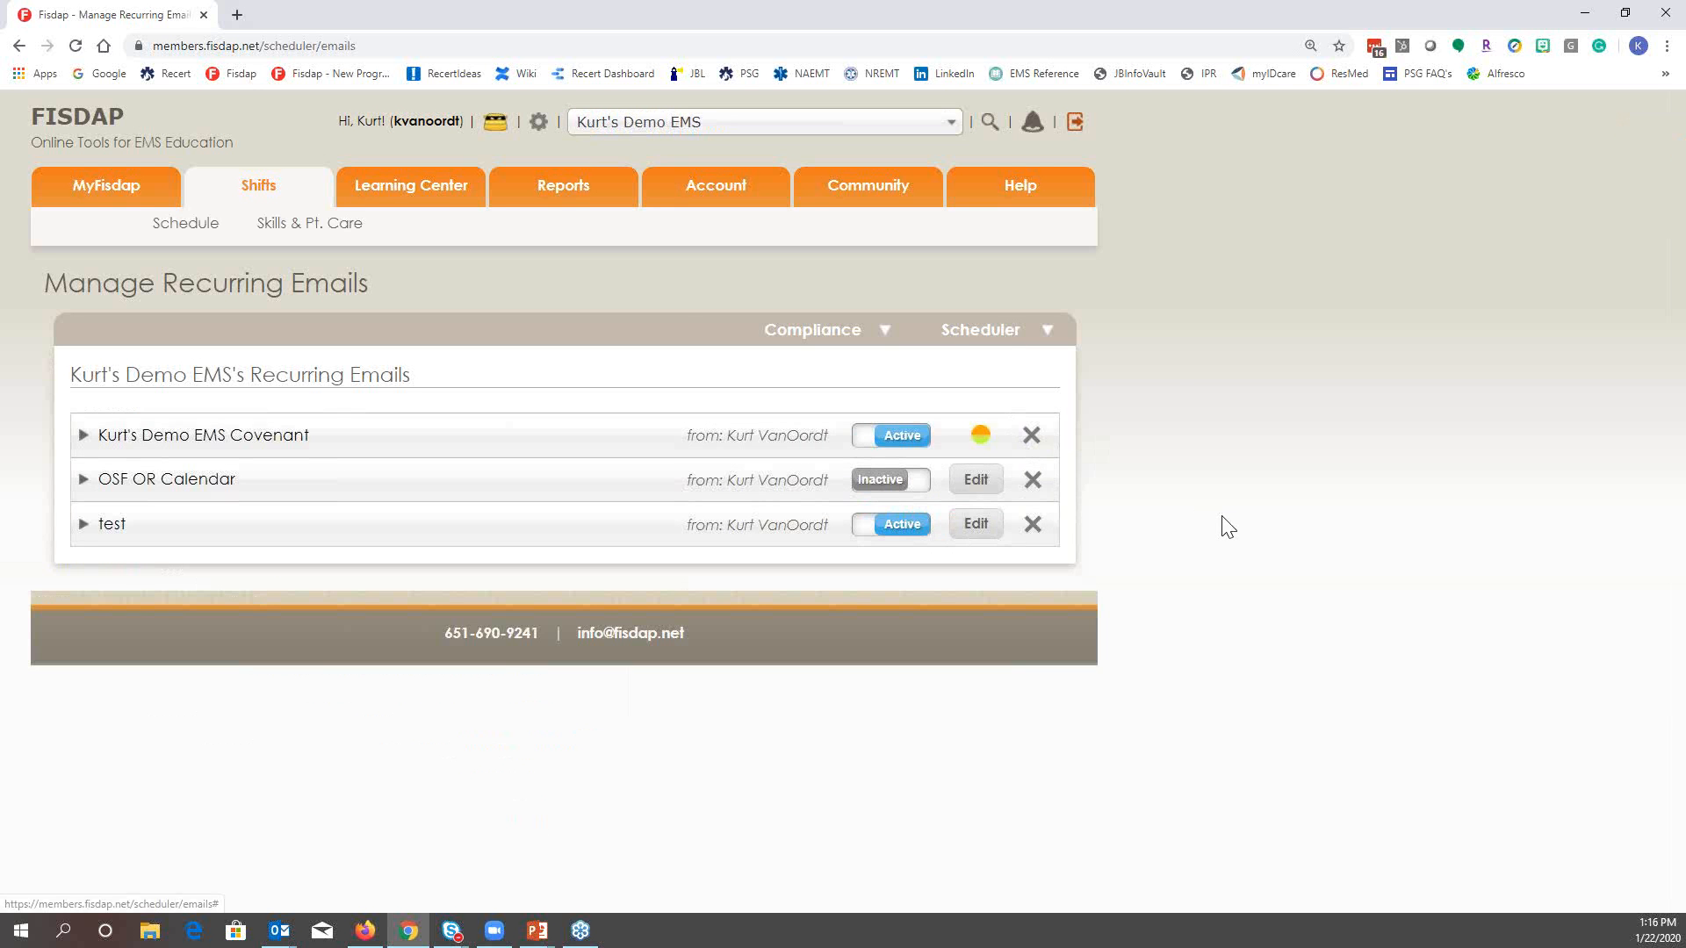
scroll(527, 619, down, 1)
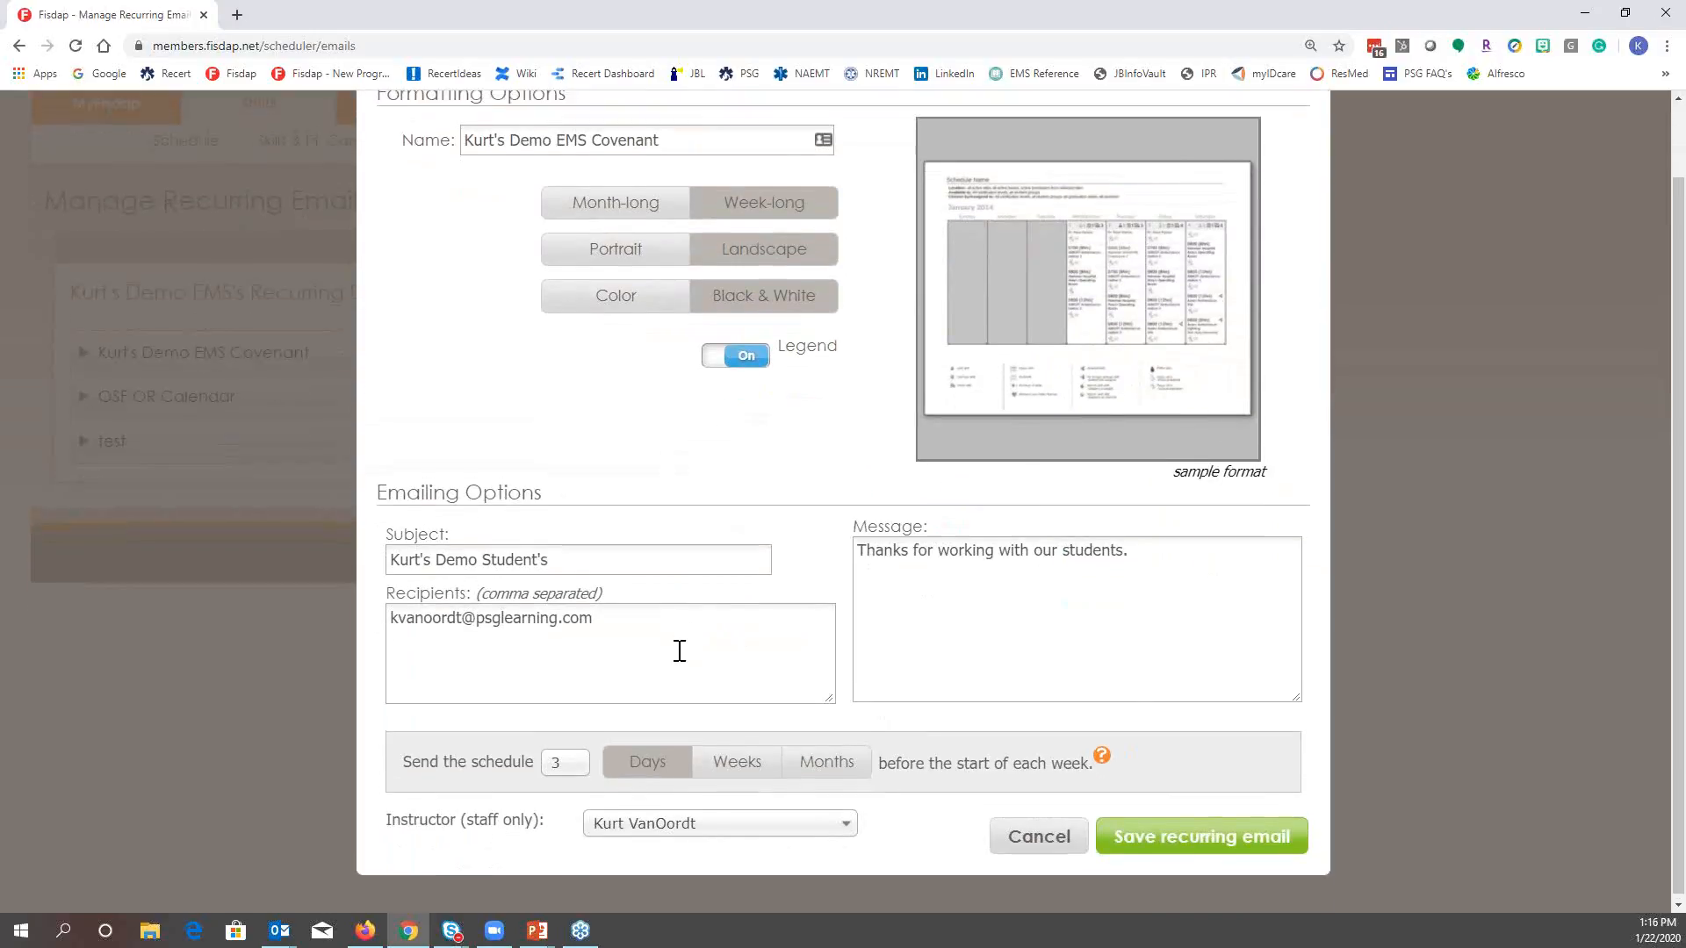
scroll(682, 646, up, 1)
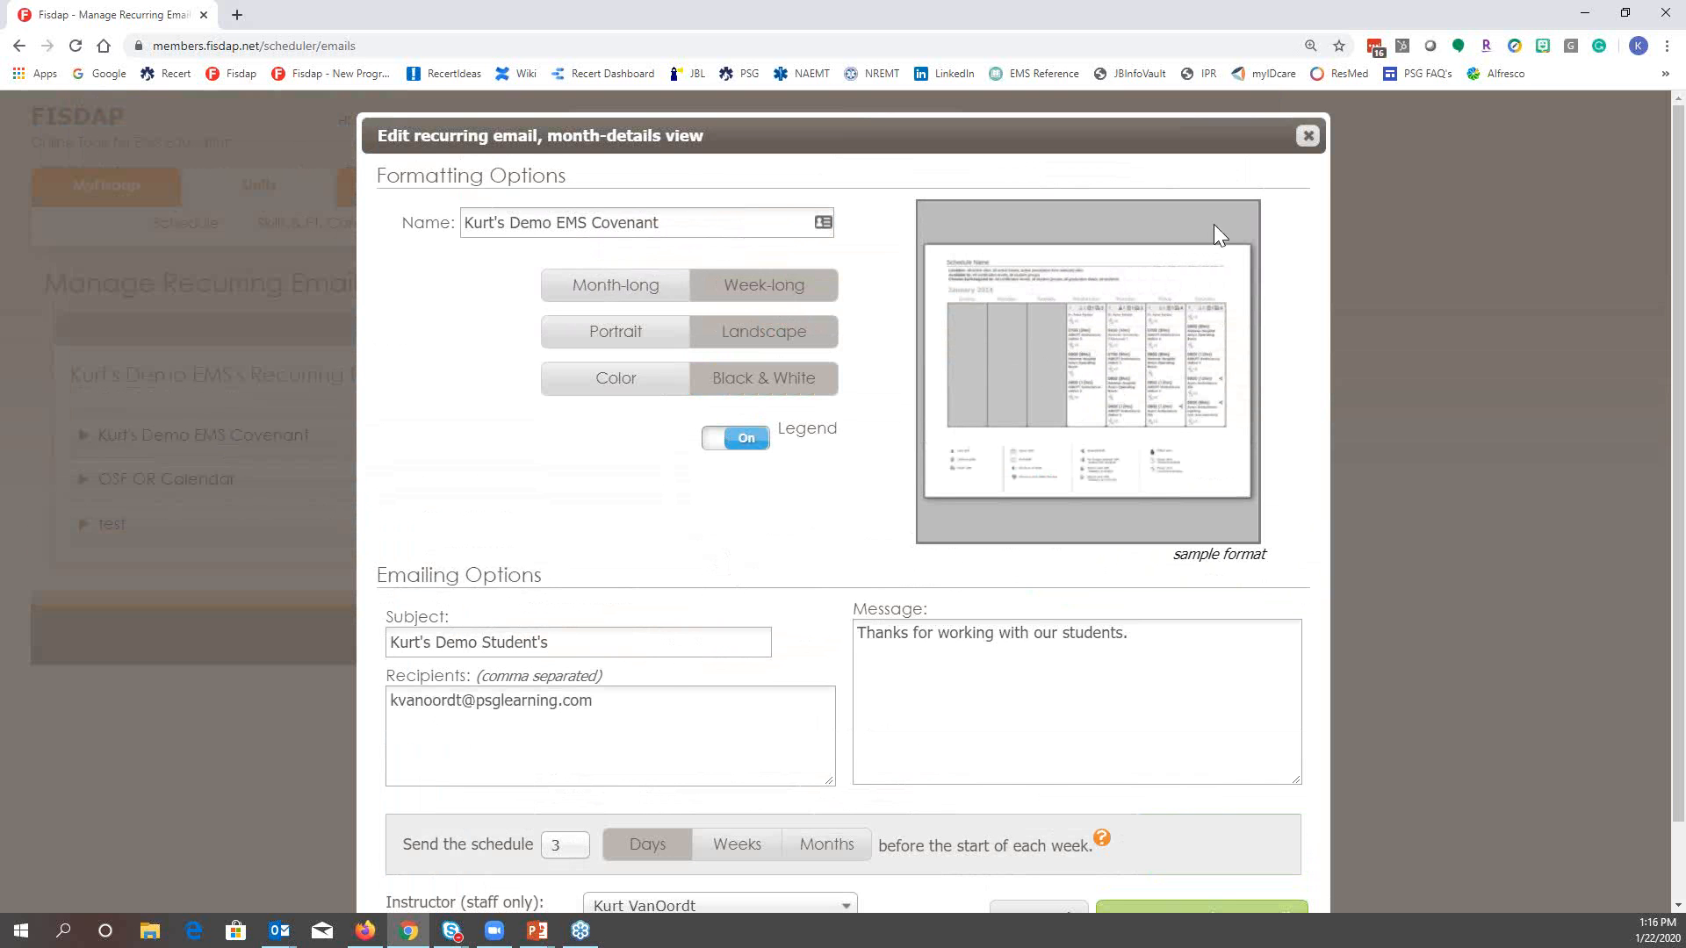
click(1308, 136)
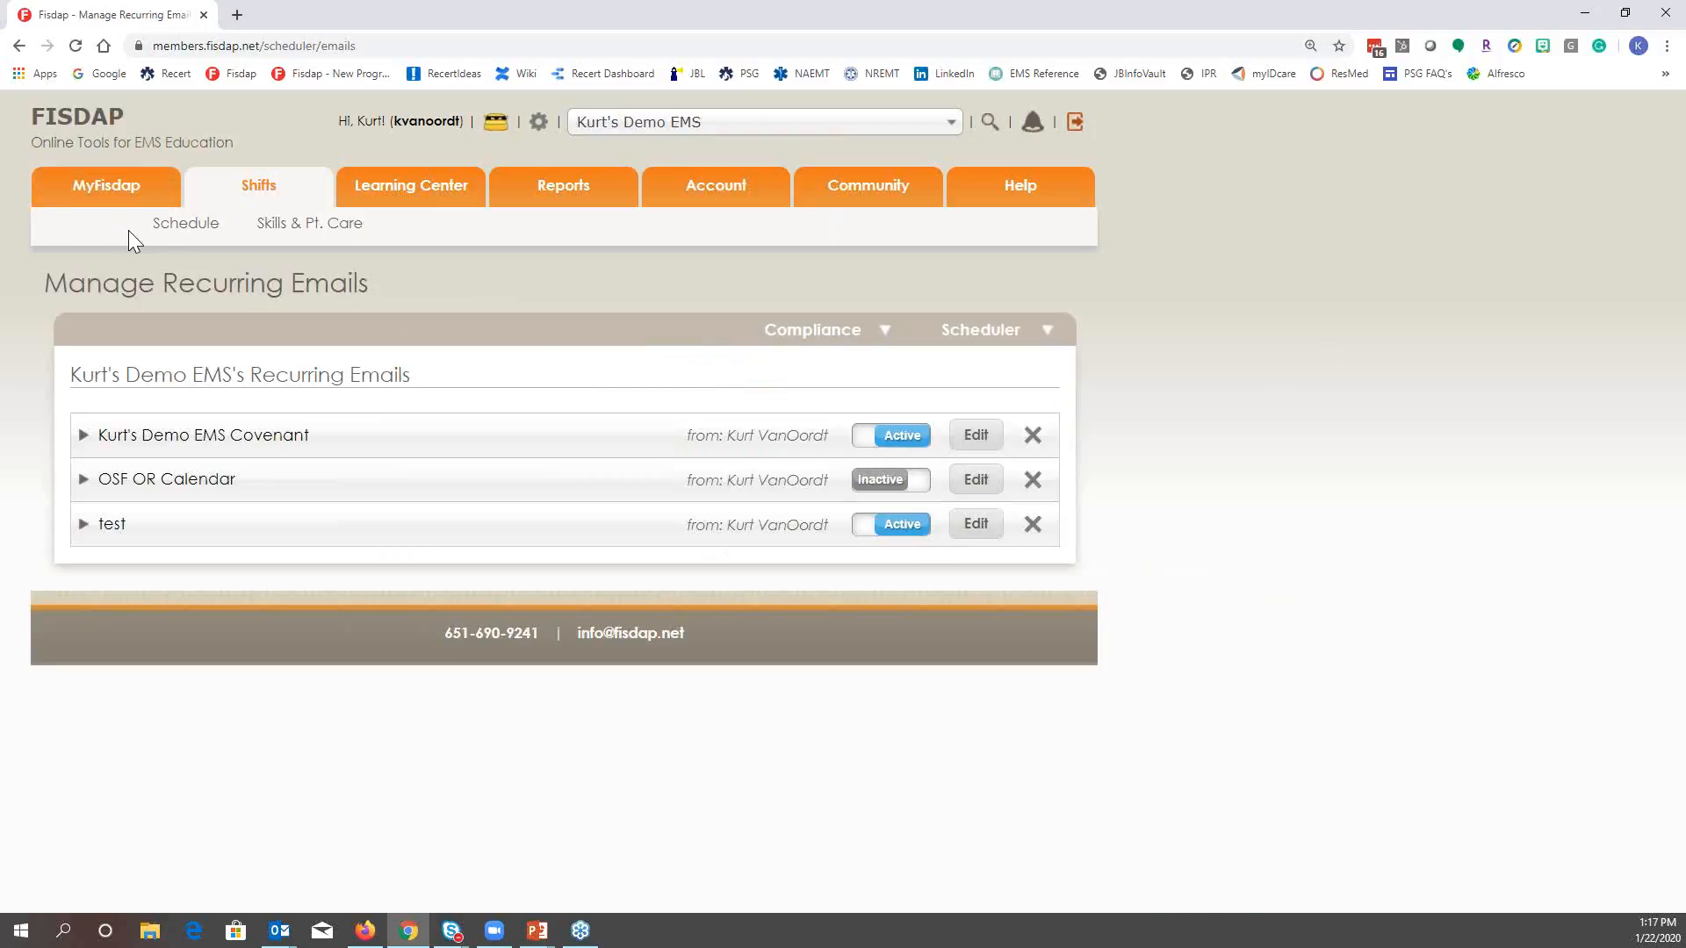
Return to the schedule, remove the Covenant Health Care site from the filters, apply them, and review the month's shifts
click(177, 226)
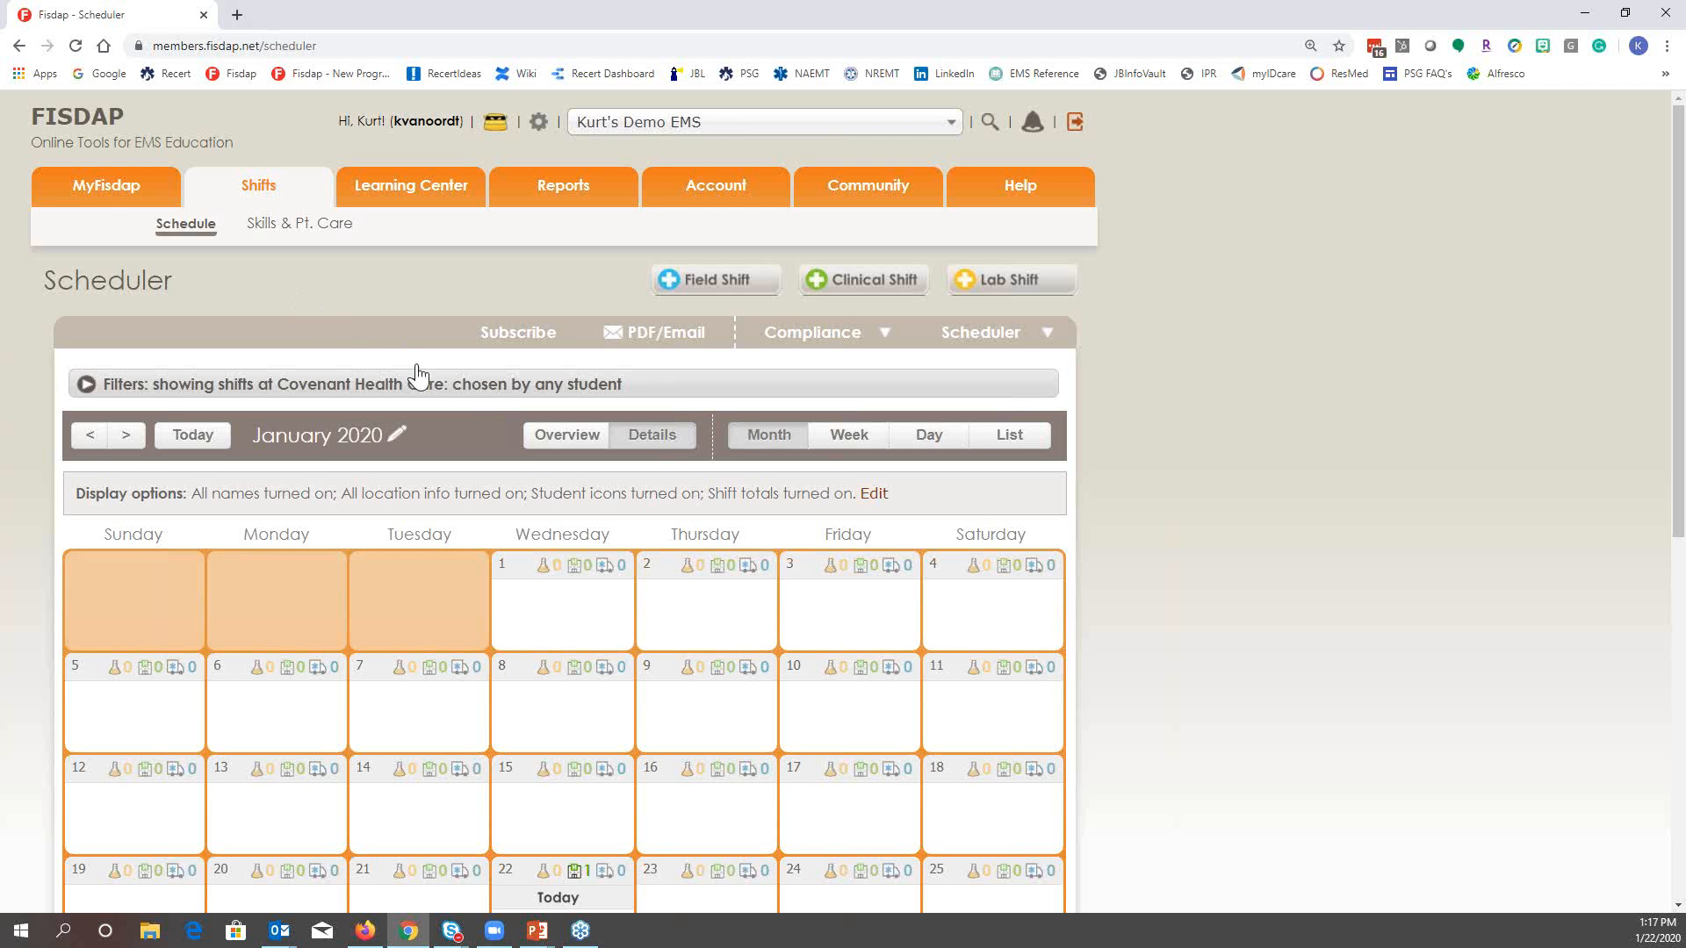
click(465, 395)
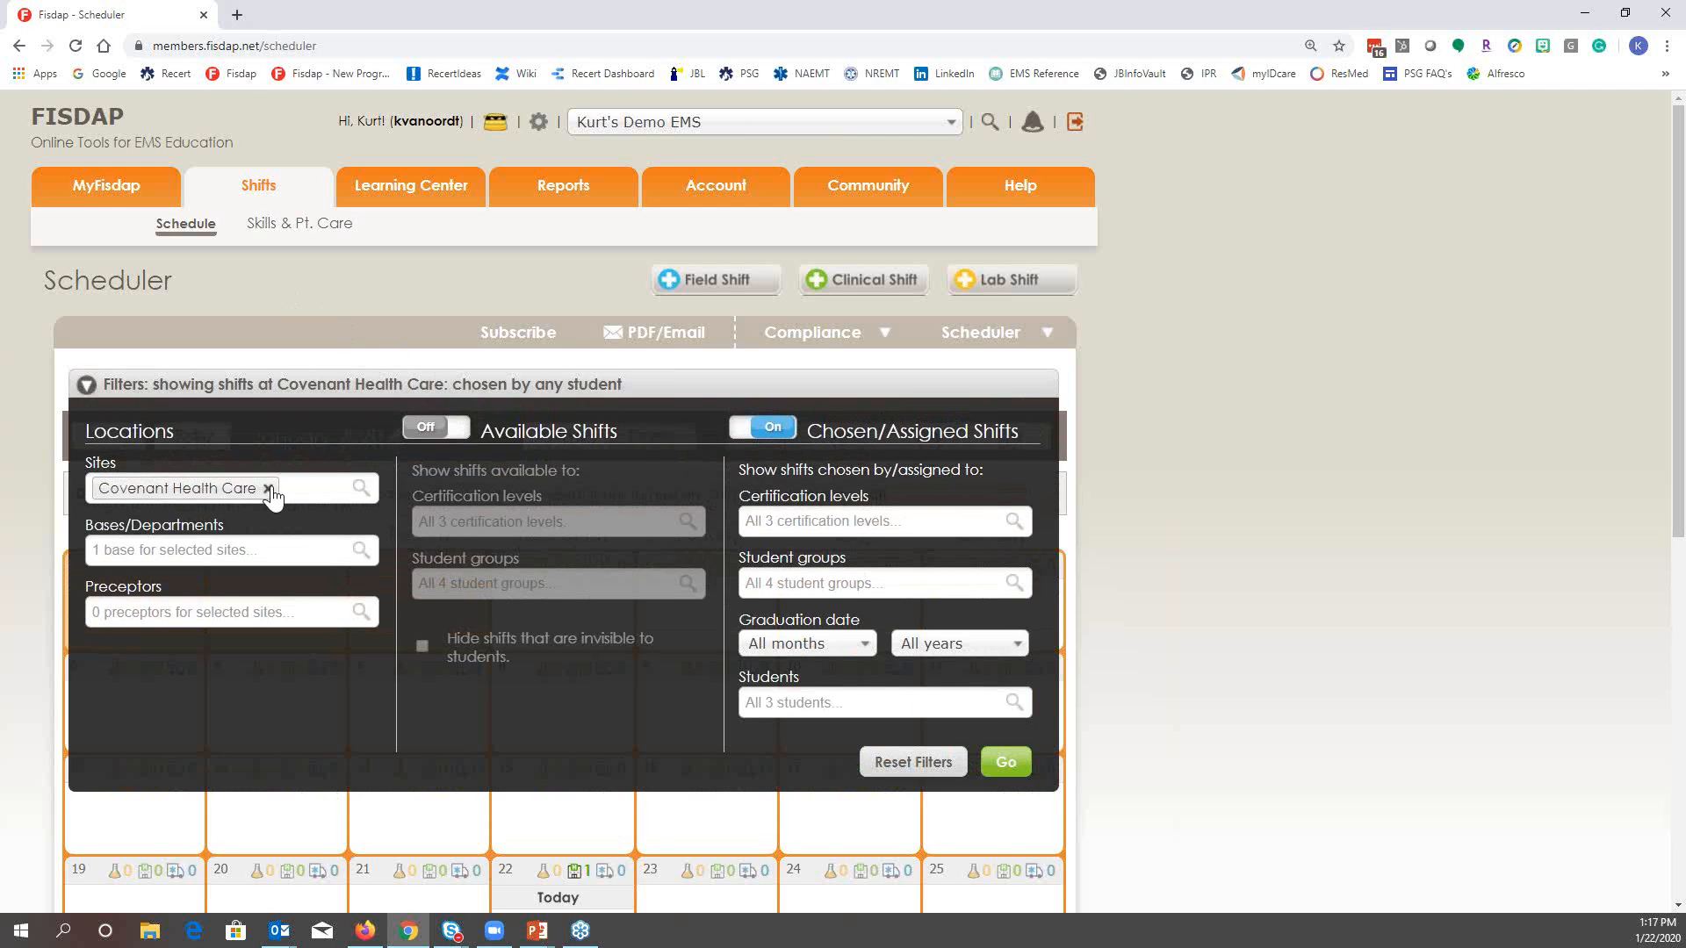
click(272, 488)
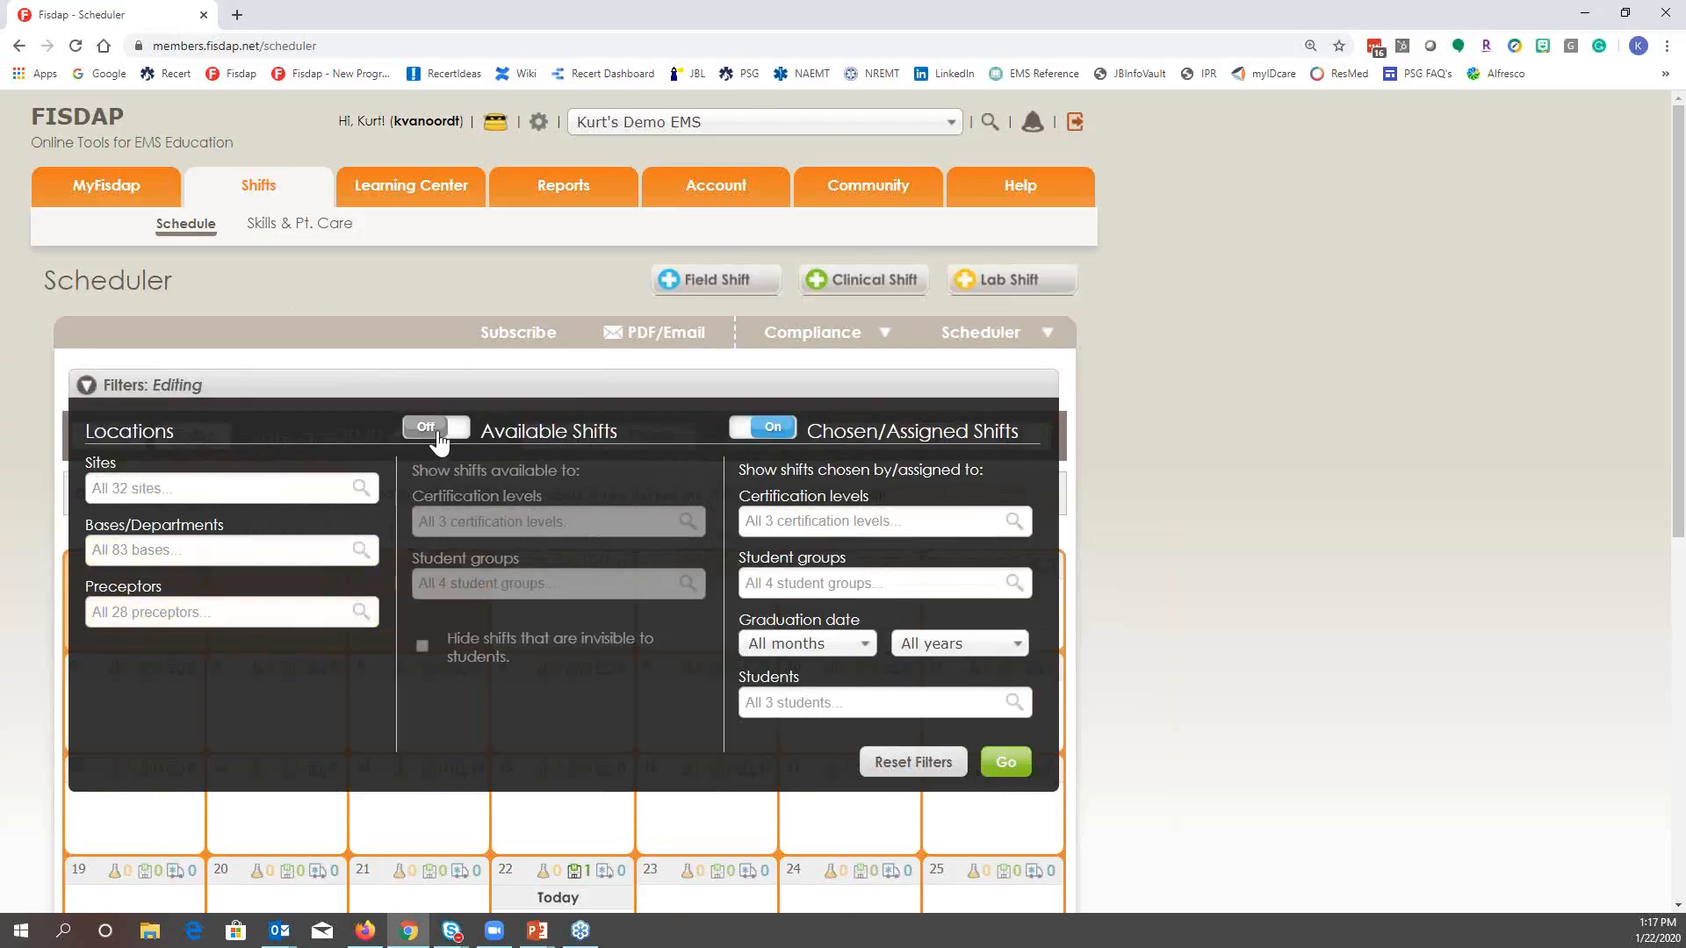
click(1007, 766)
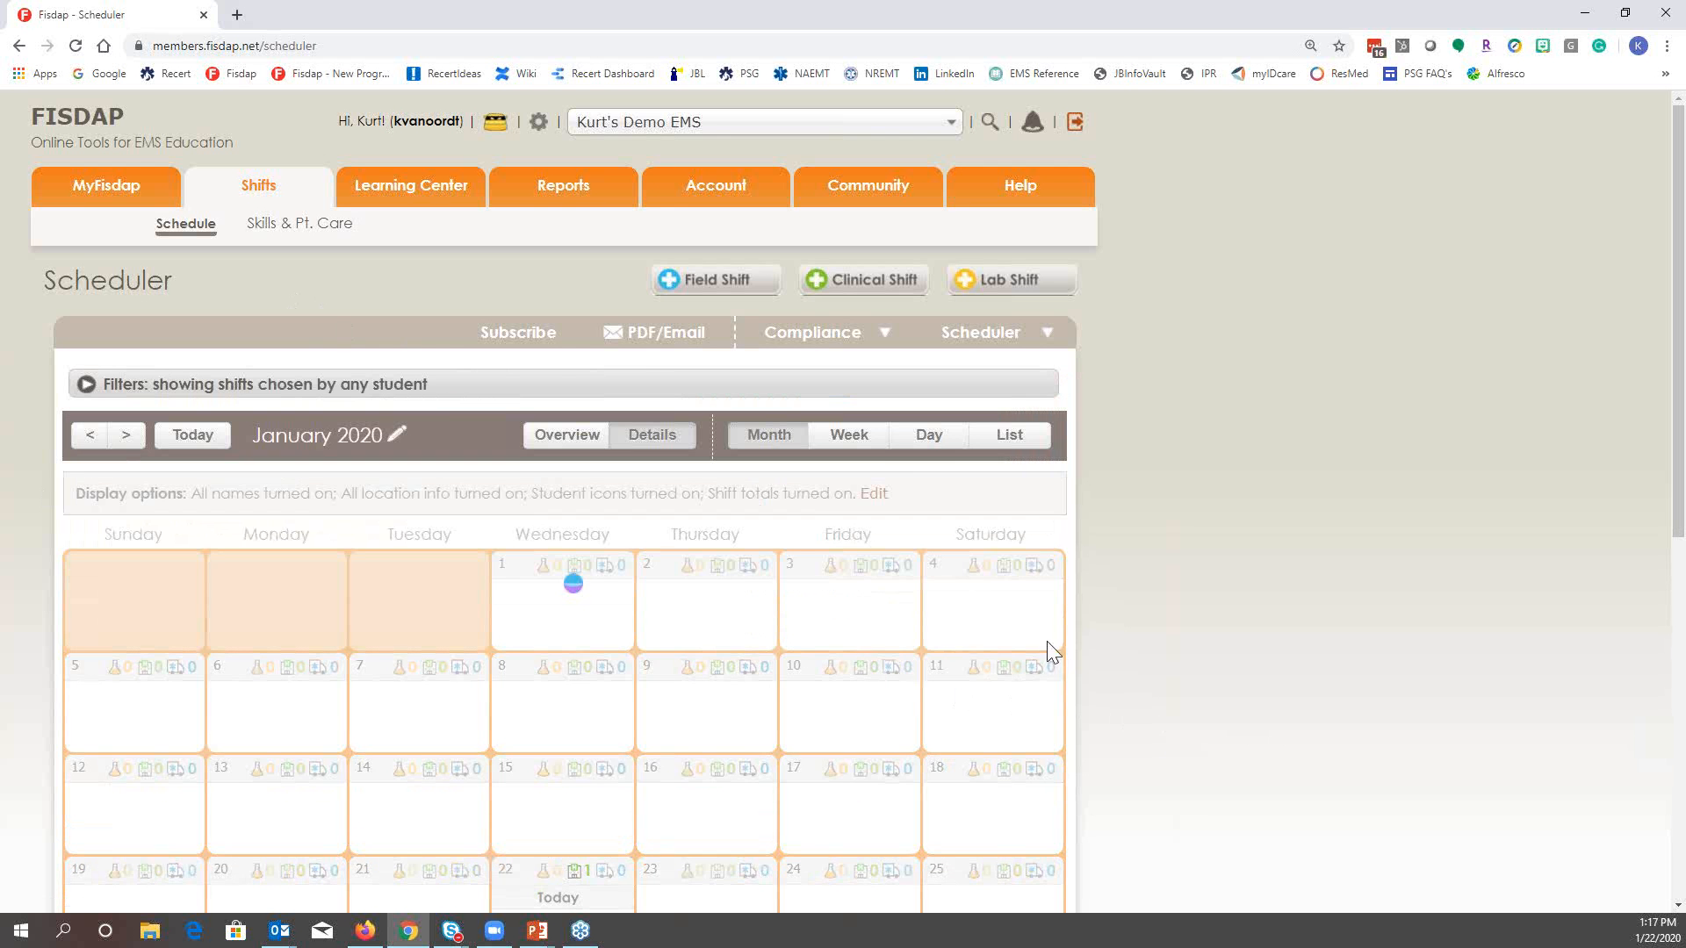
scroll(1140, 645, down, 4)
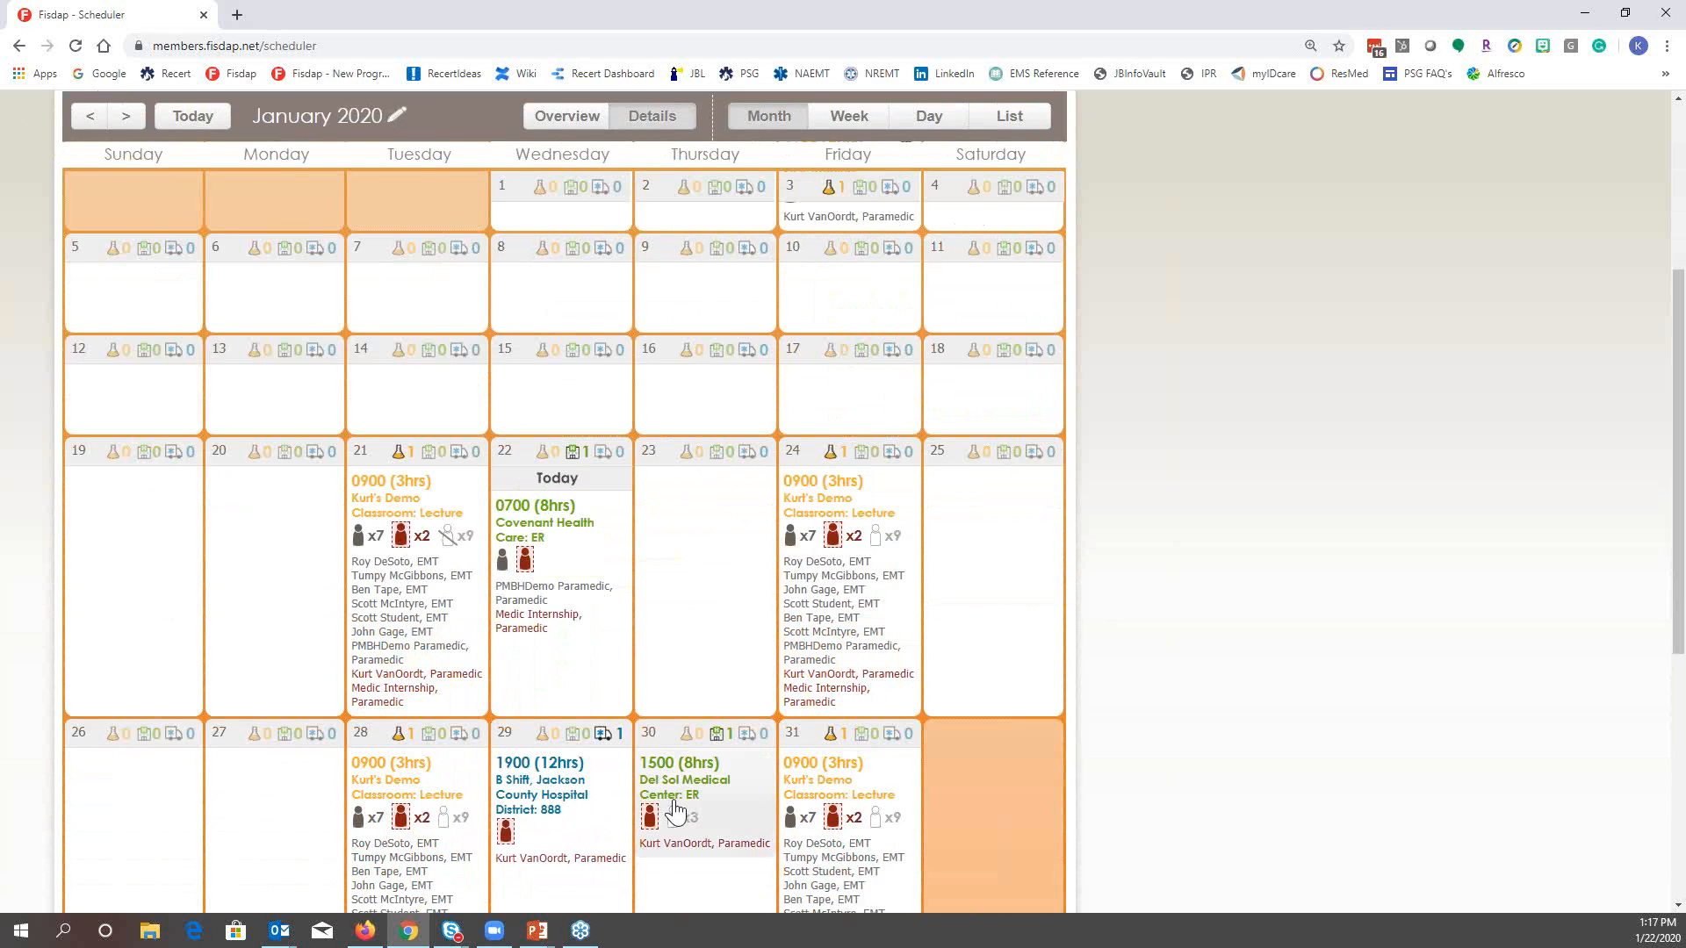
scroll(675, 806, up, 4)
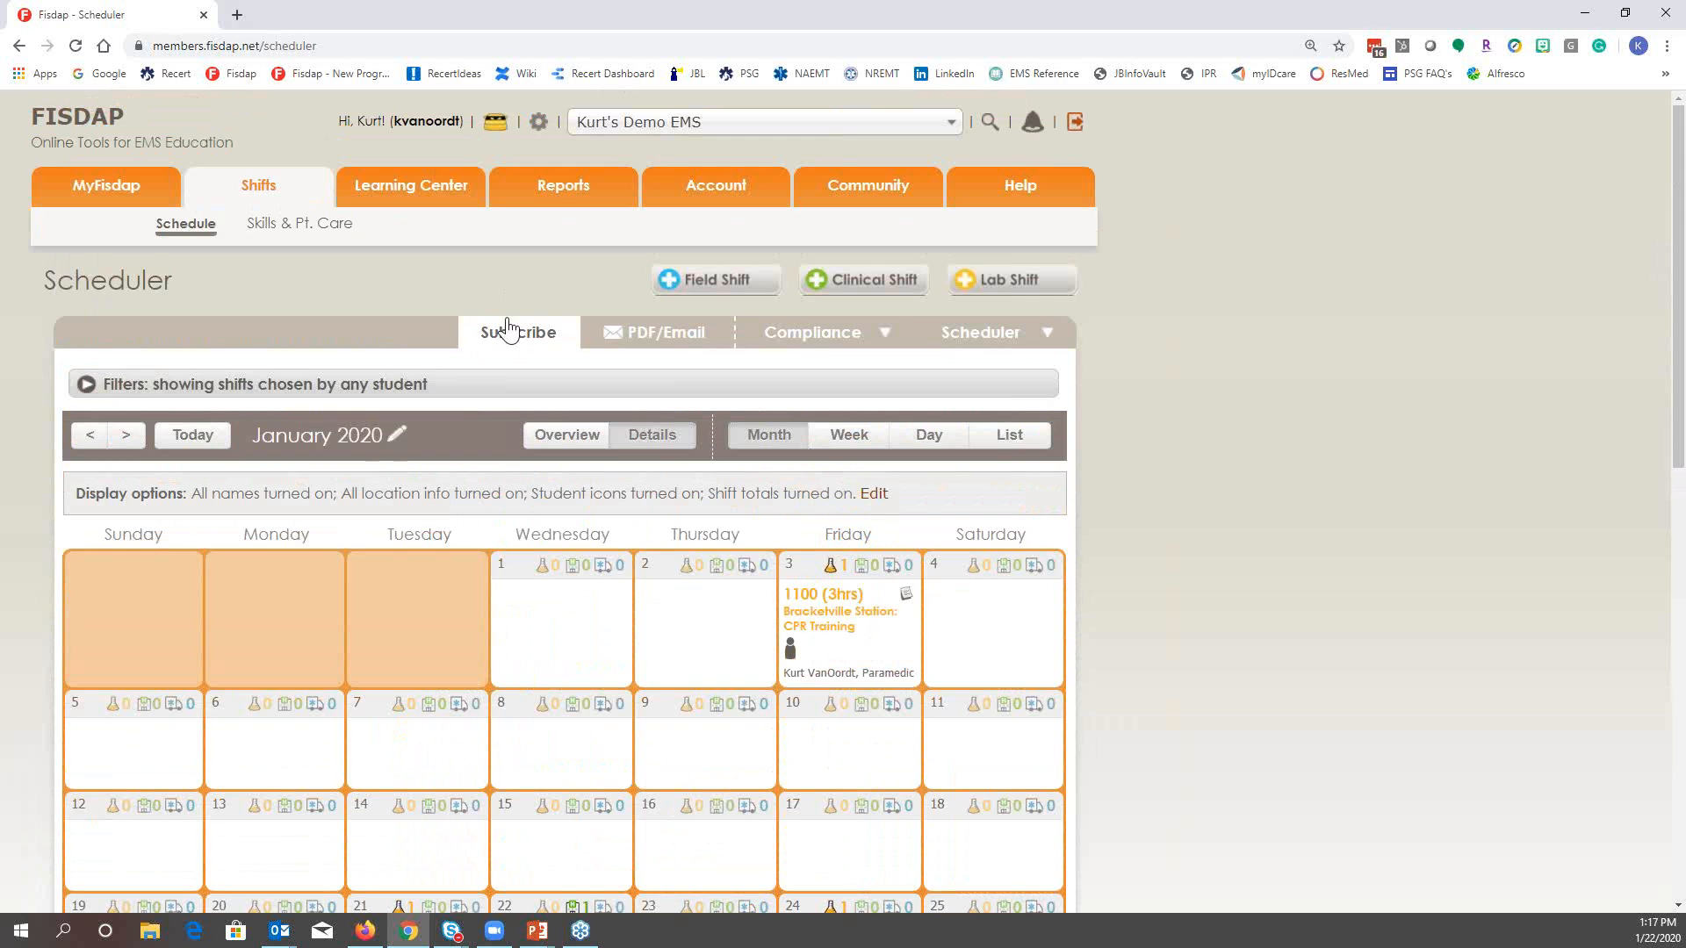
Generate a subscription link for the chosen shifts with a calendar name ending in "Fisdap Shifts", check the update interval, and close the dialog
click(509, 342)
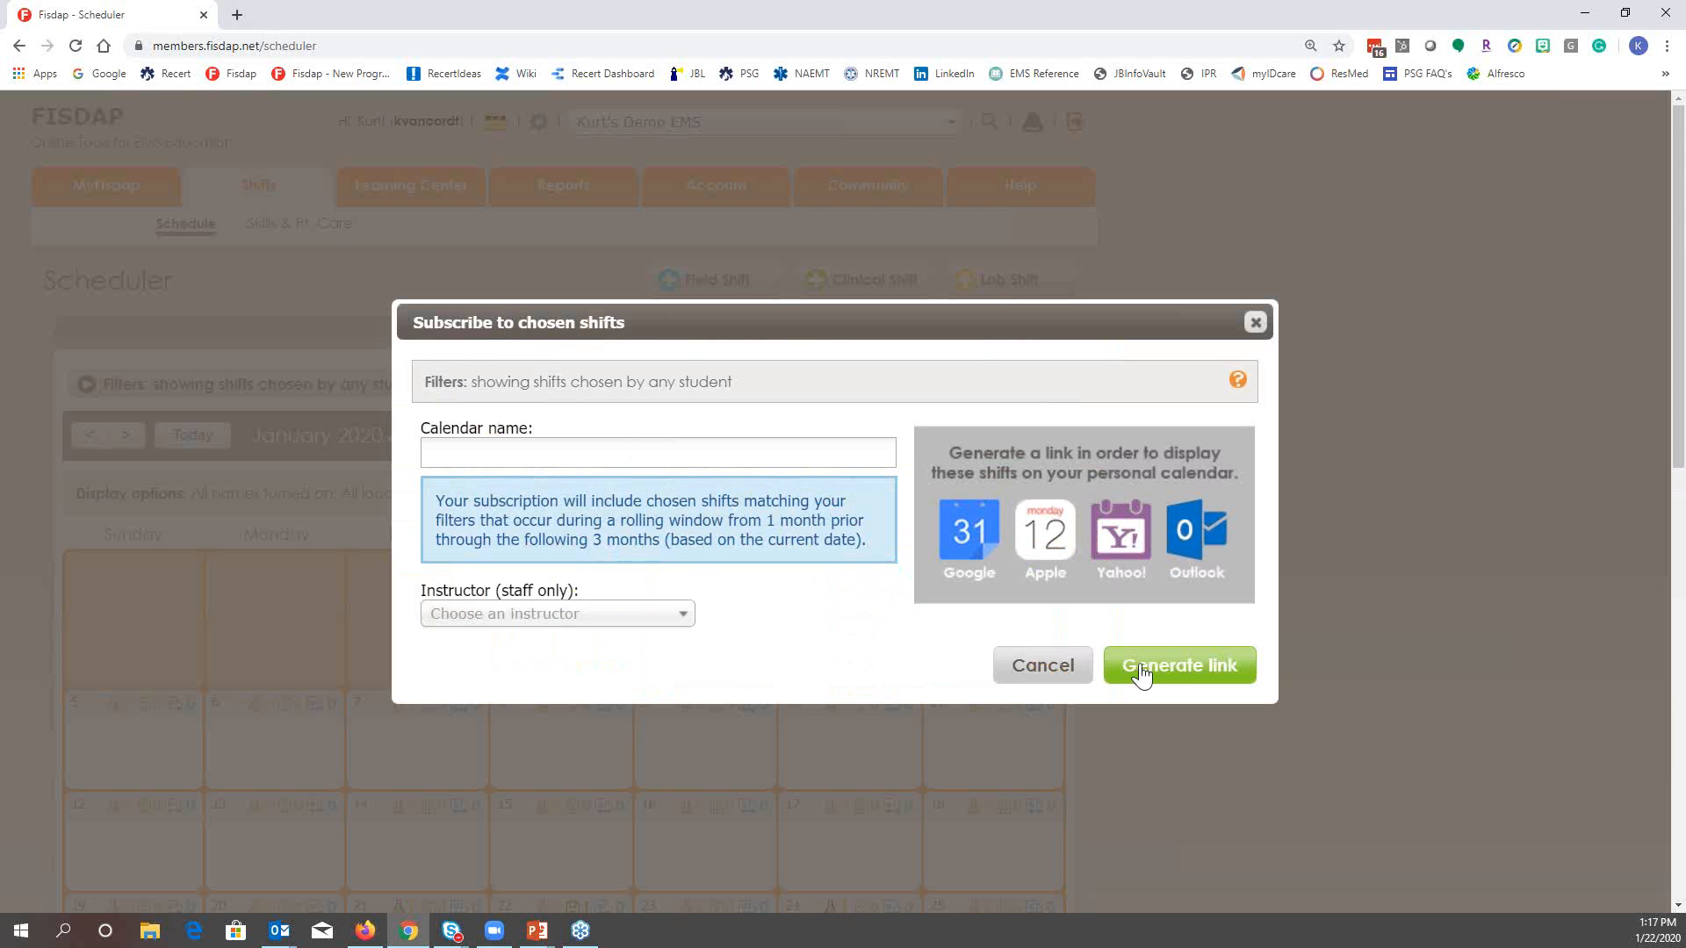
click(683, 446)
text(Kurt's )
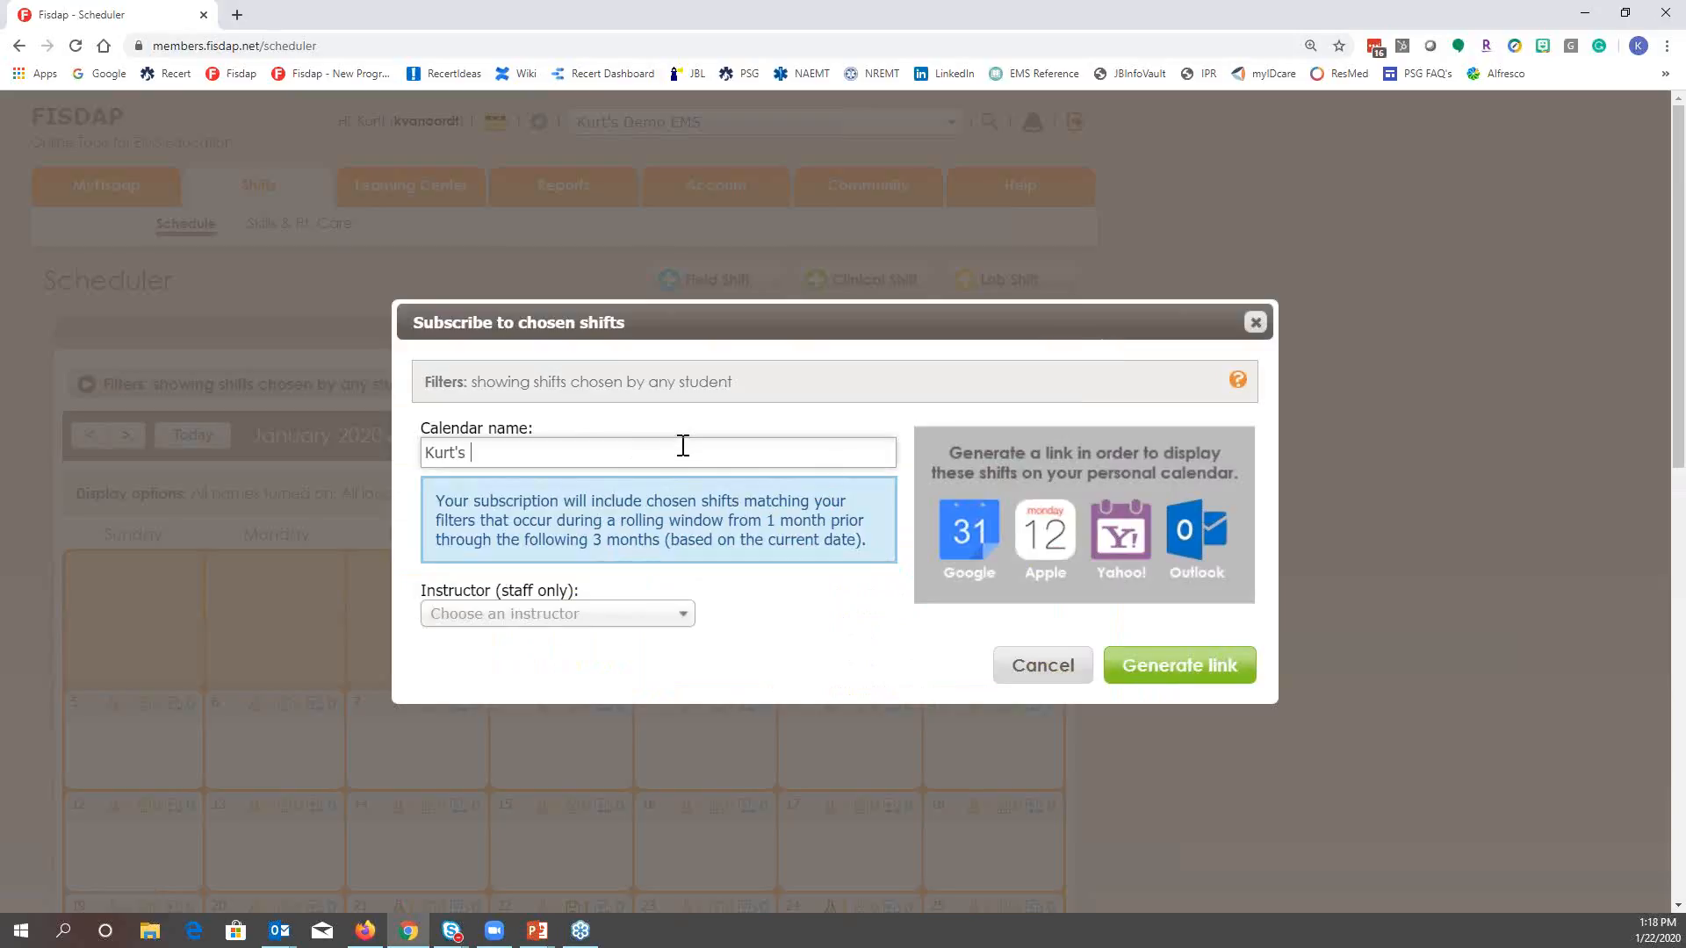
text(Fisdap Shifts)
click(1196, 670)
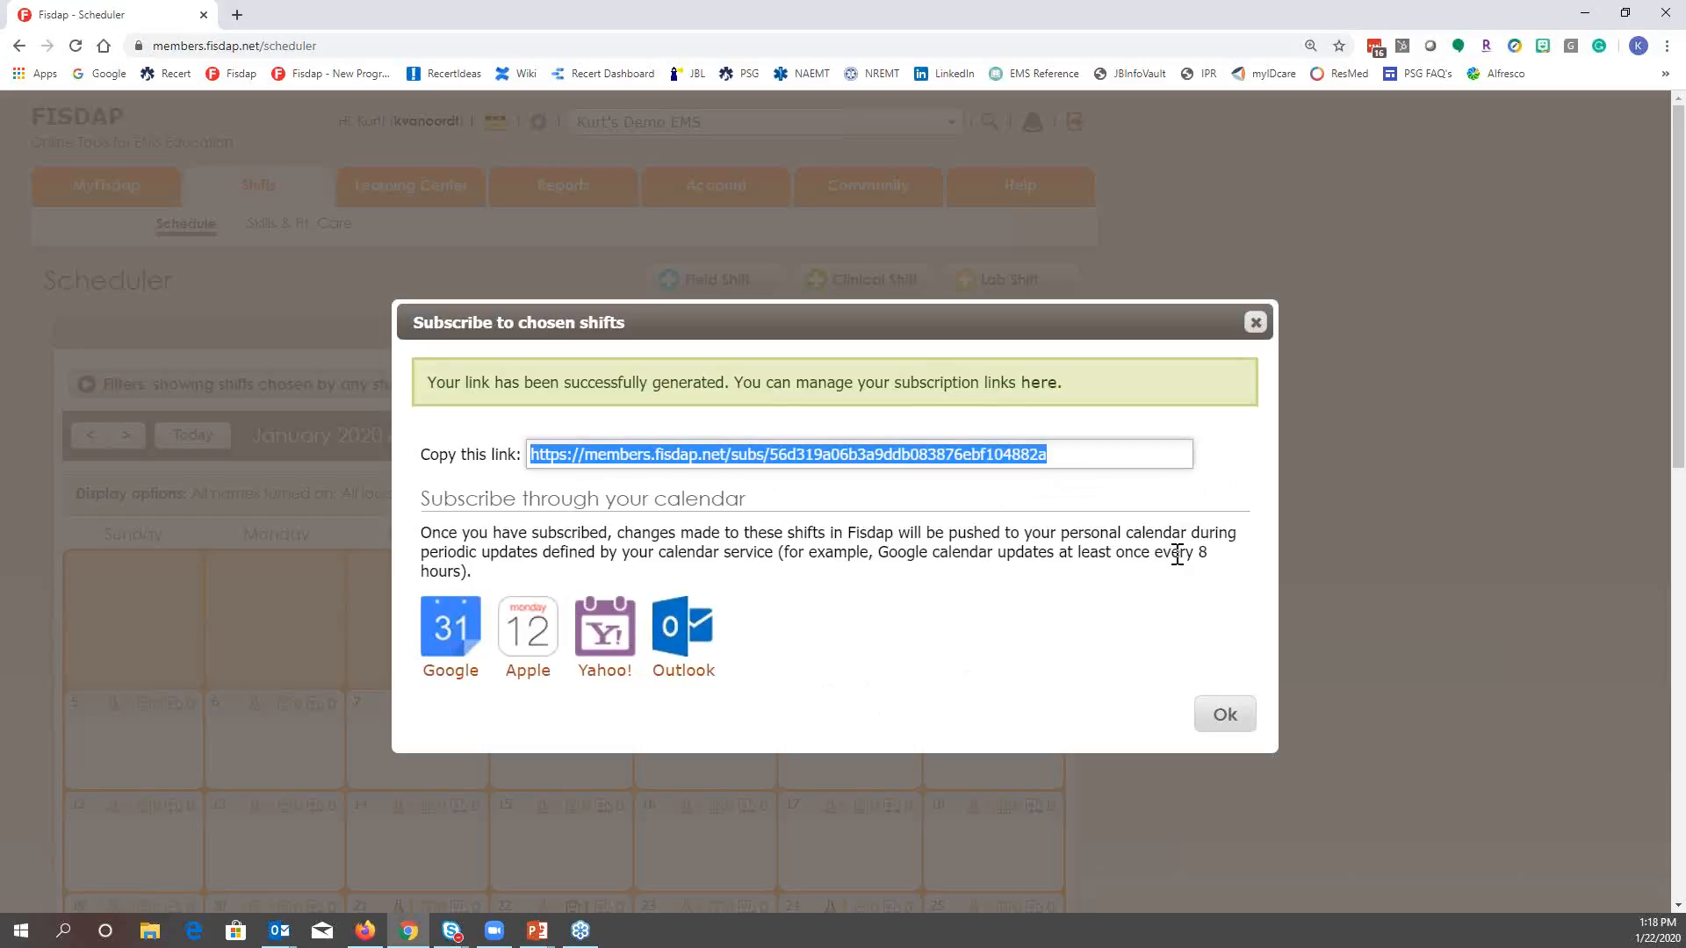
drag(1173, 555, 1210, 560)
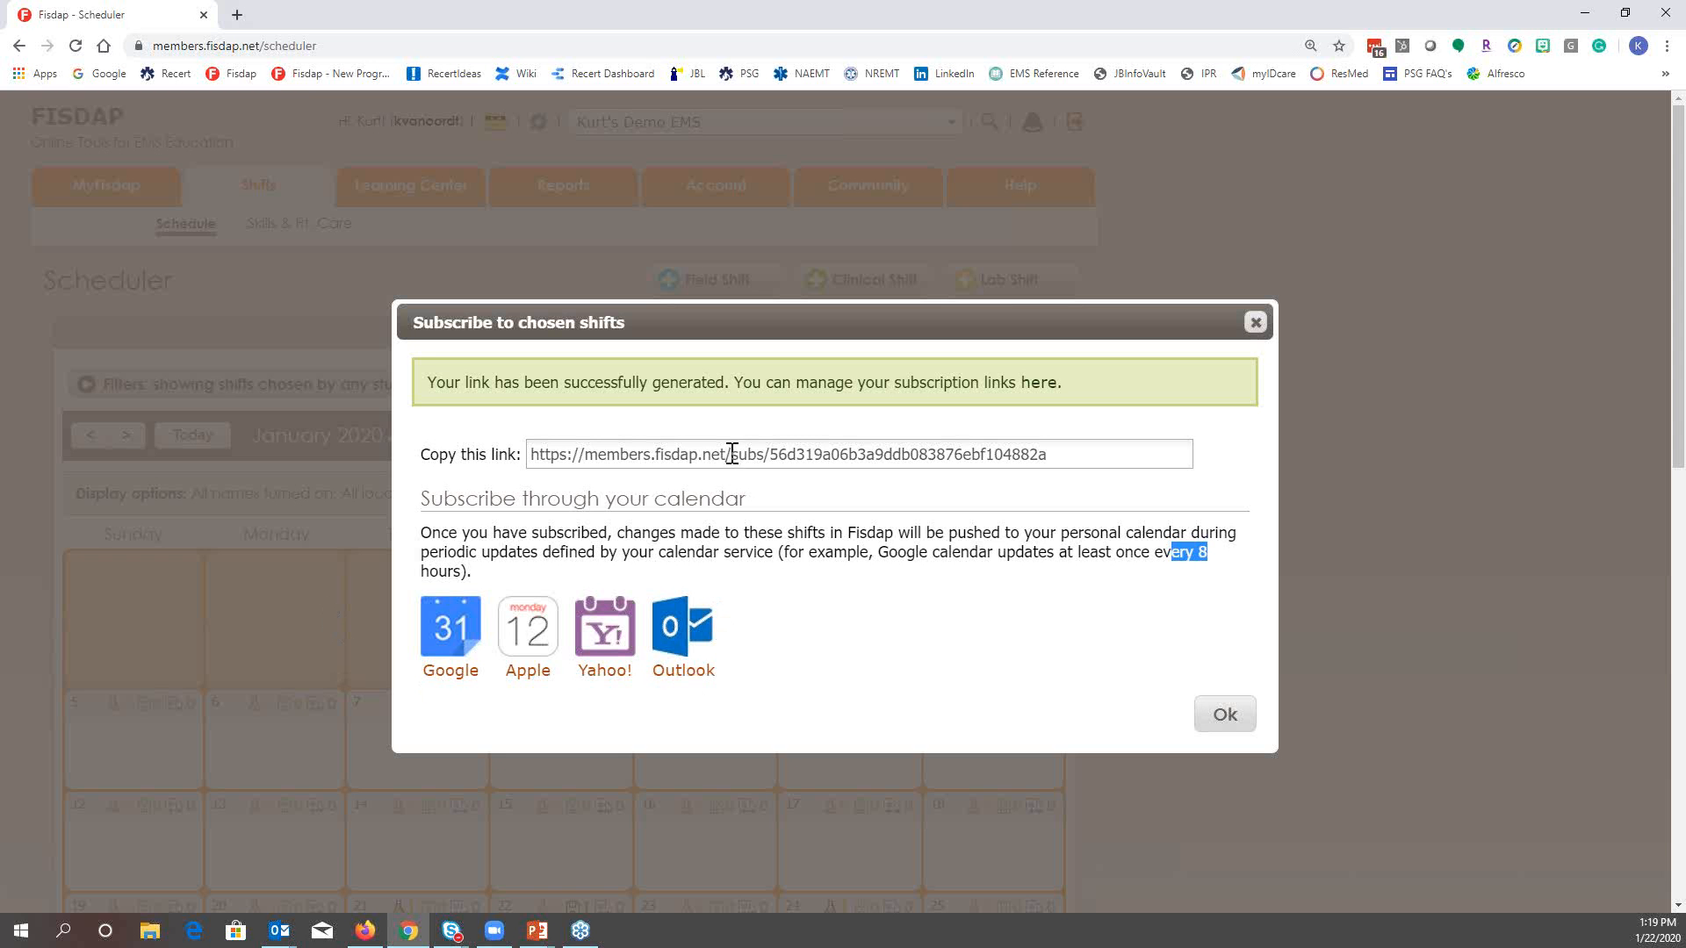
click(1231, 738)
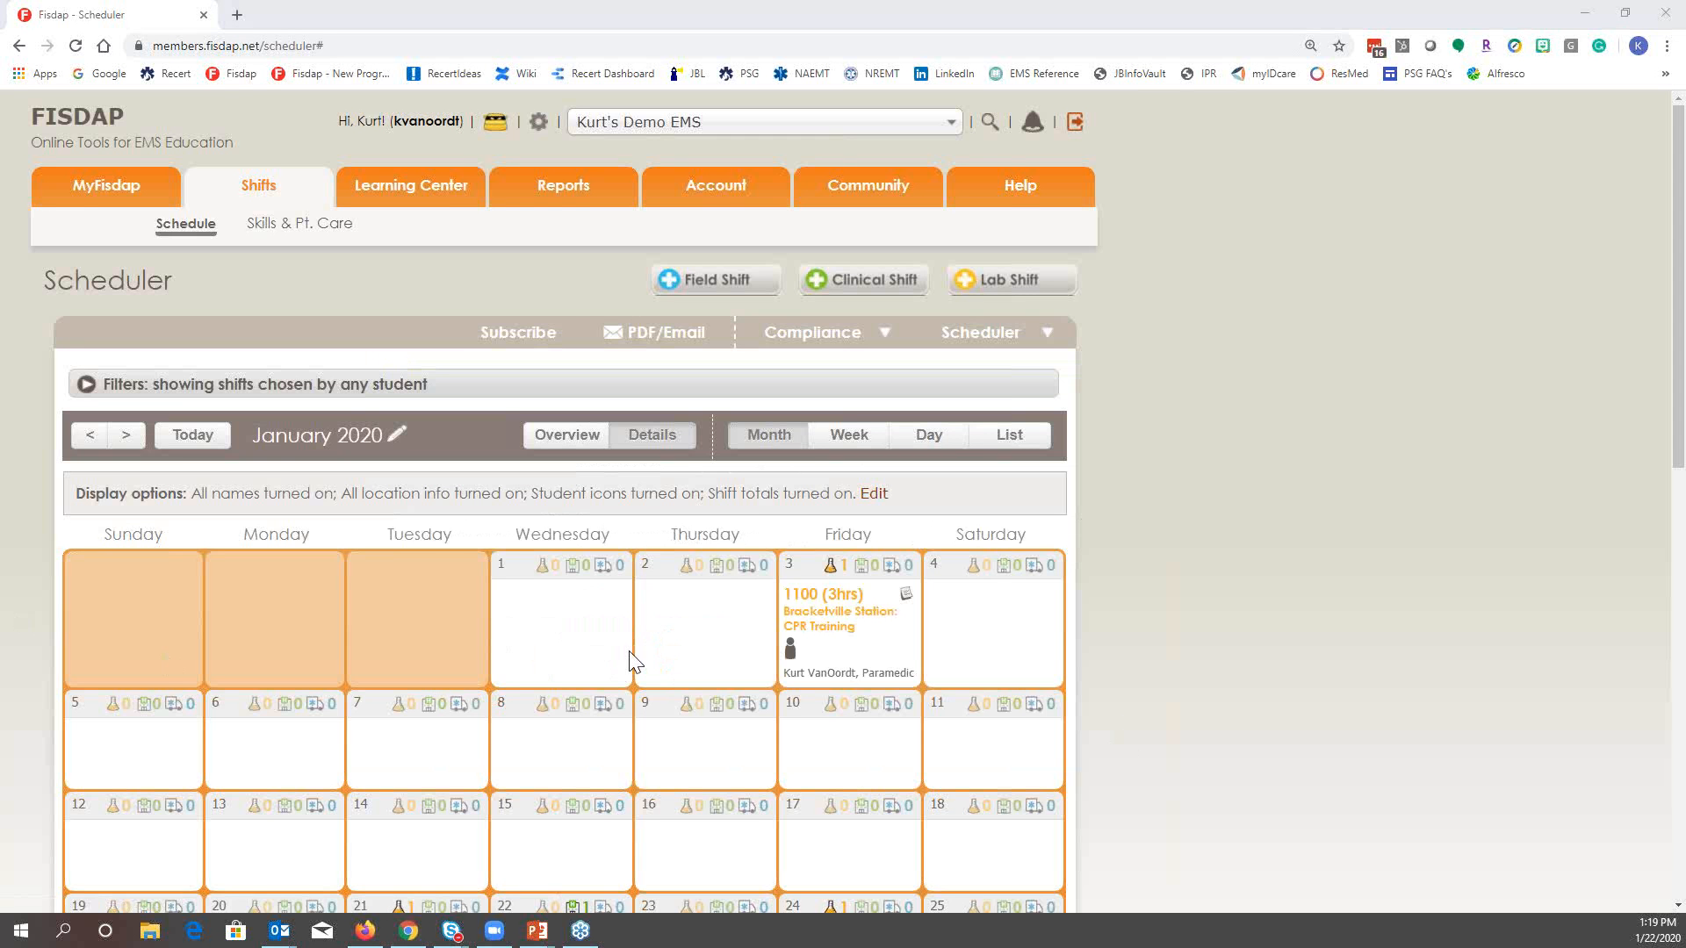
Reopen the shift subscription, read the Google Calendar instructions for adding its link by URL, and close the subscription dialog
click(517, 343)
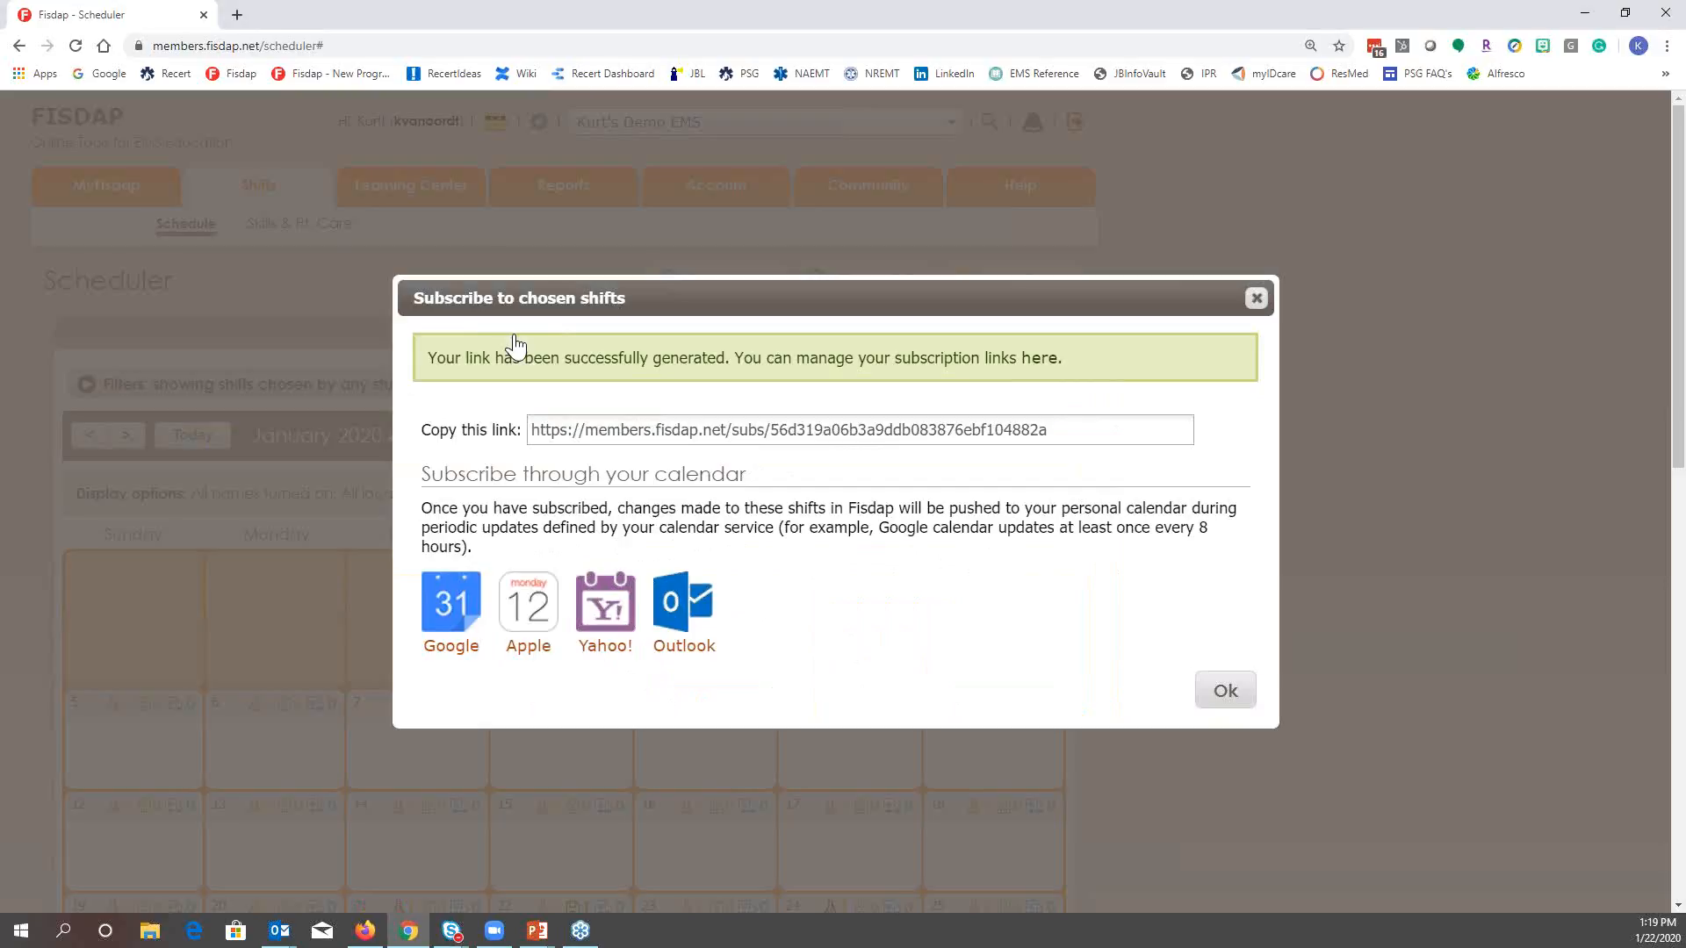
click(452, 619)
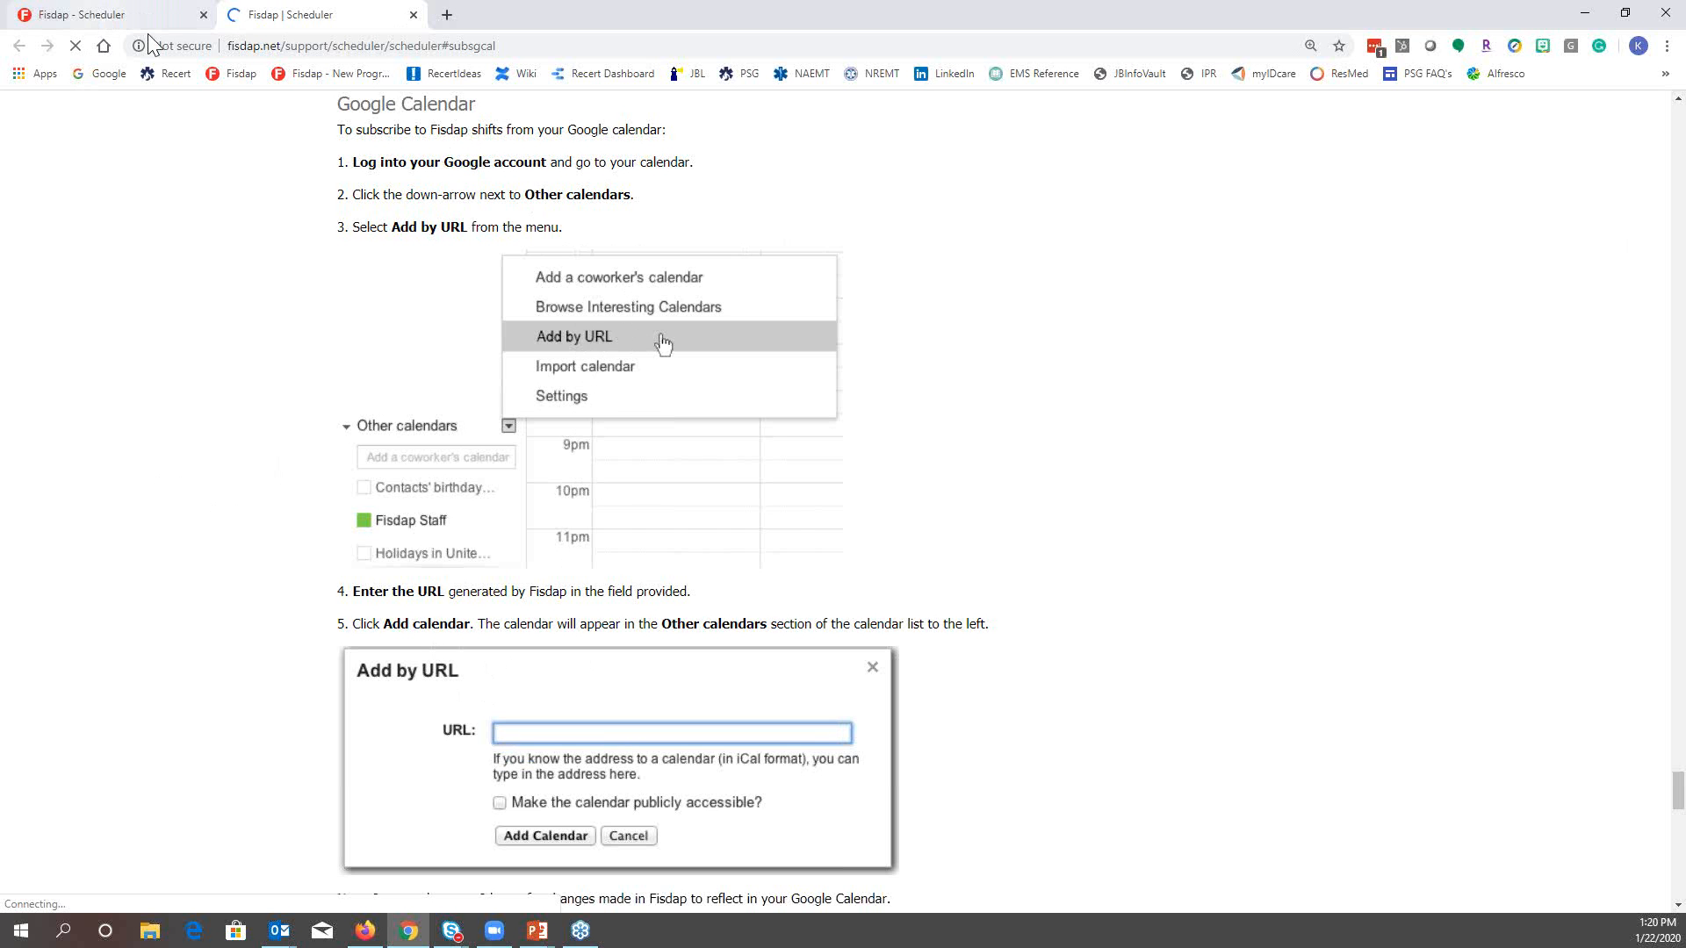
click(103, 20)
double_click(591, 431)
triple_click(591, 431)
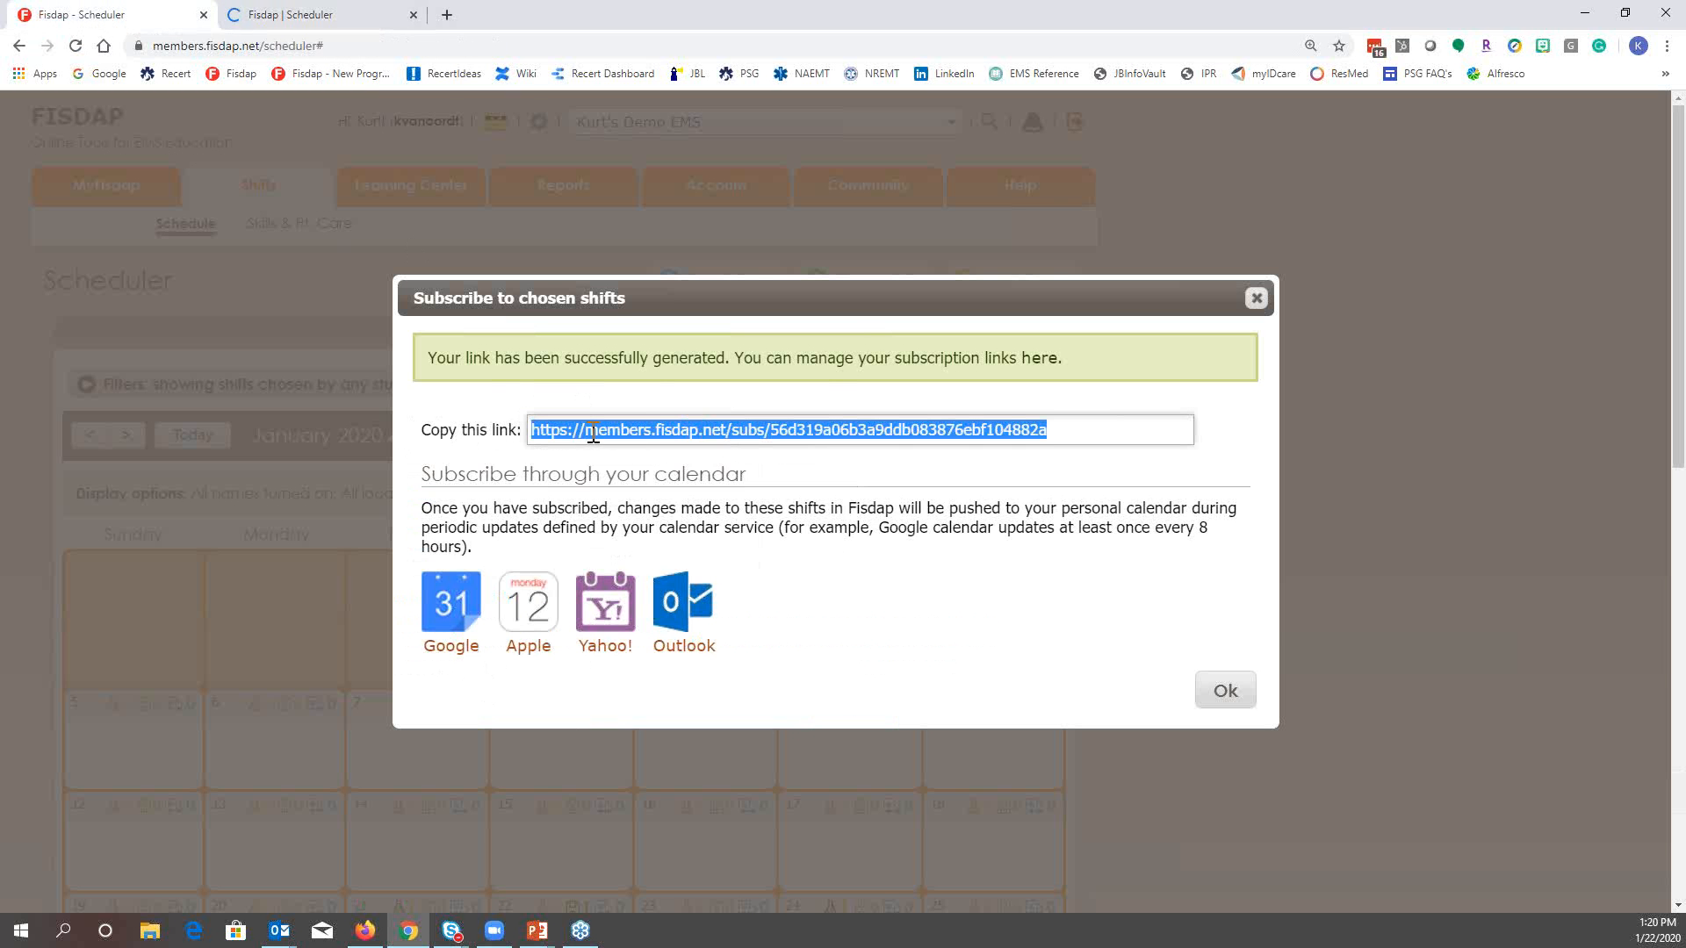
click(315, 14)
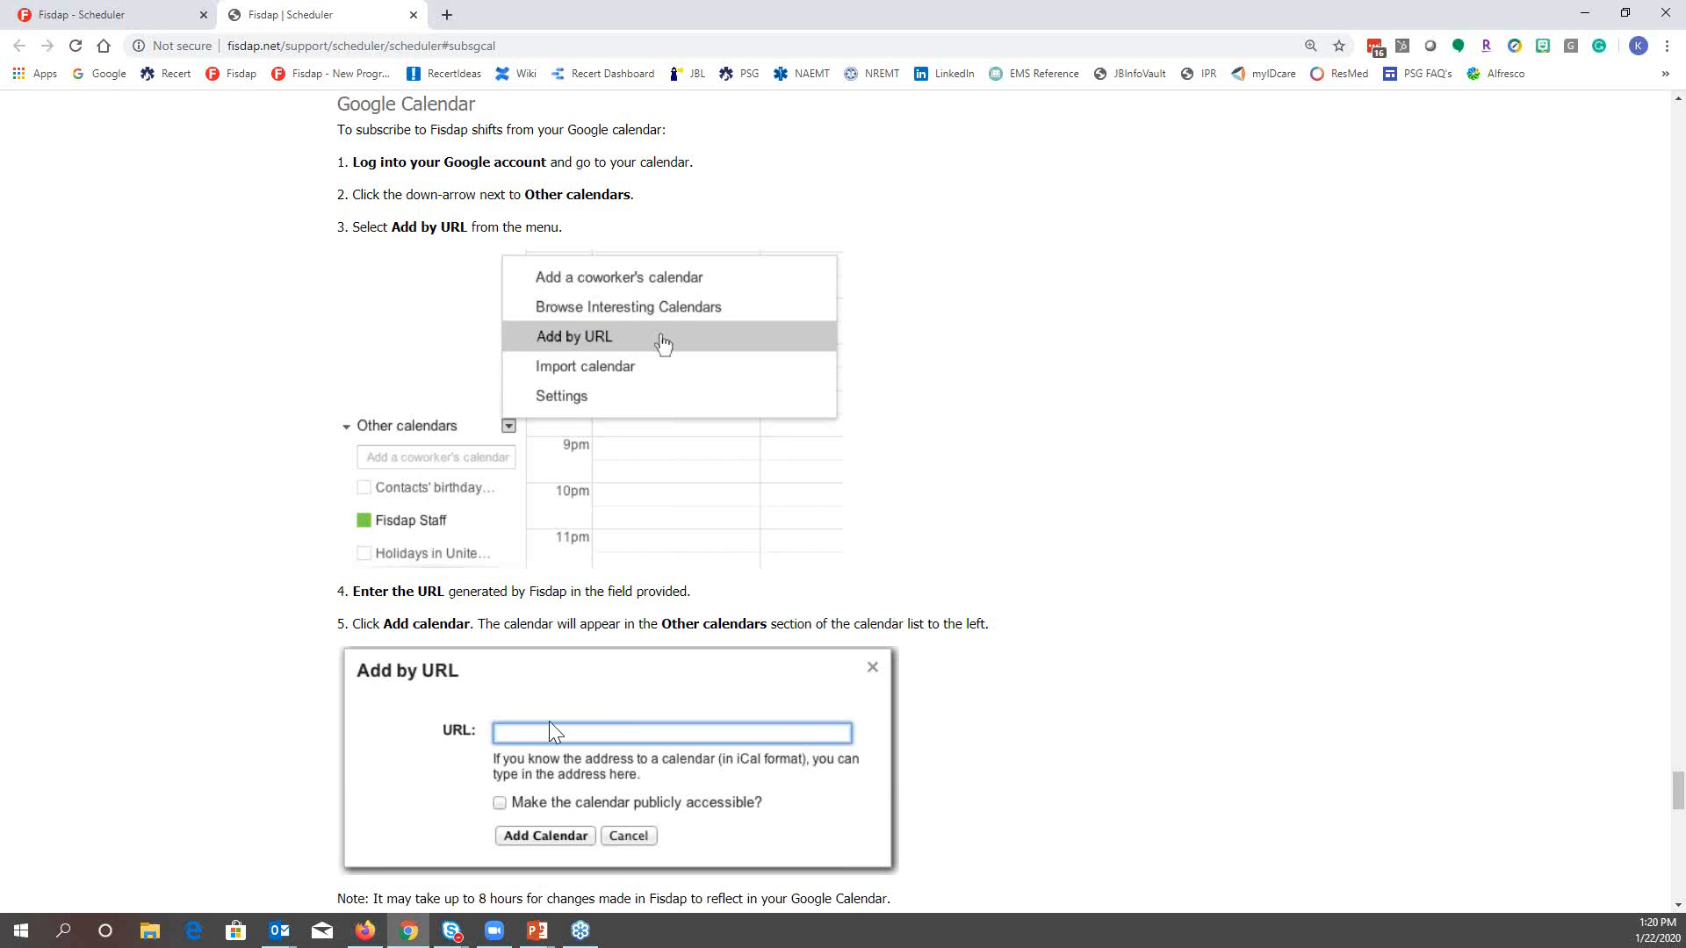
scroll(549, 722, down, 4)
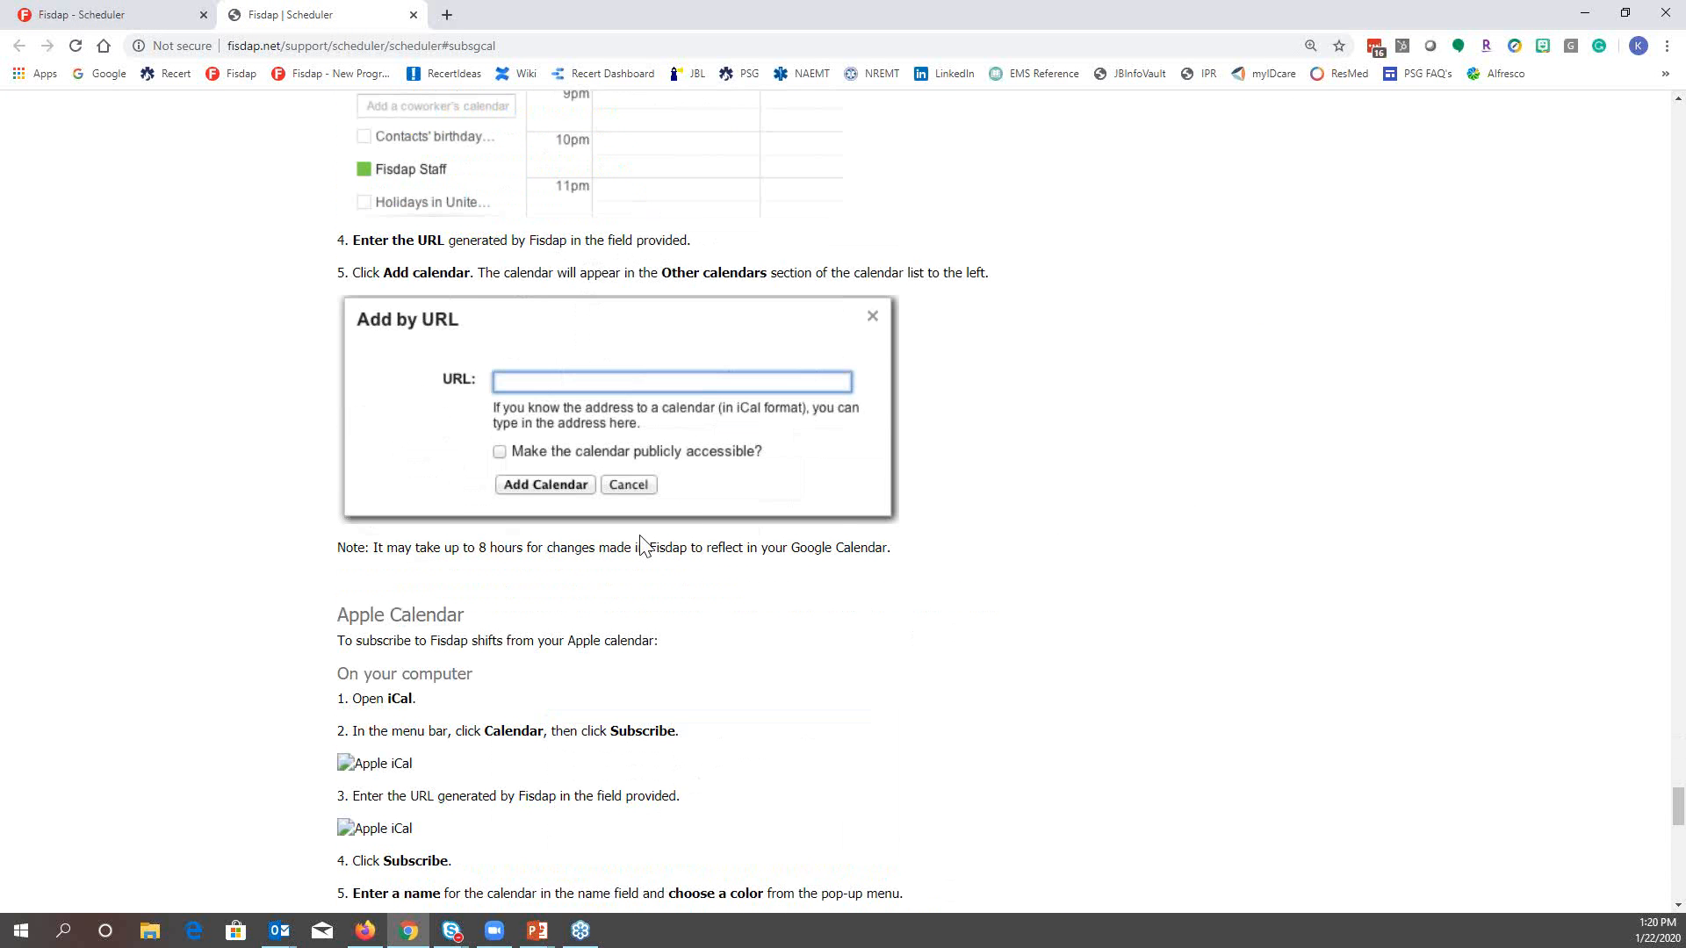
click(135, 19)
click(1257, 299)
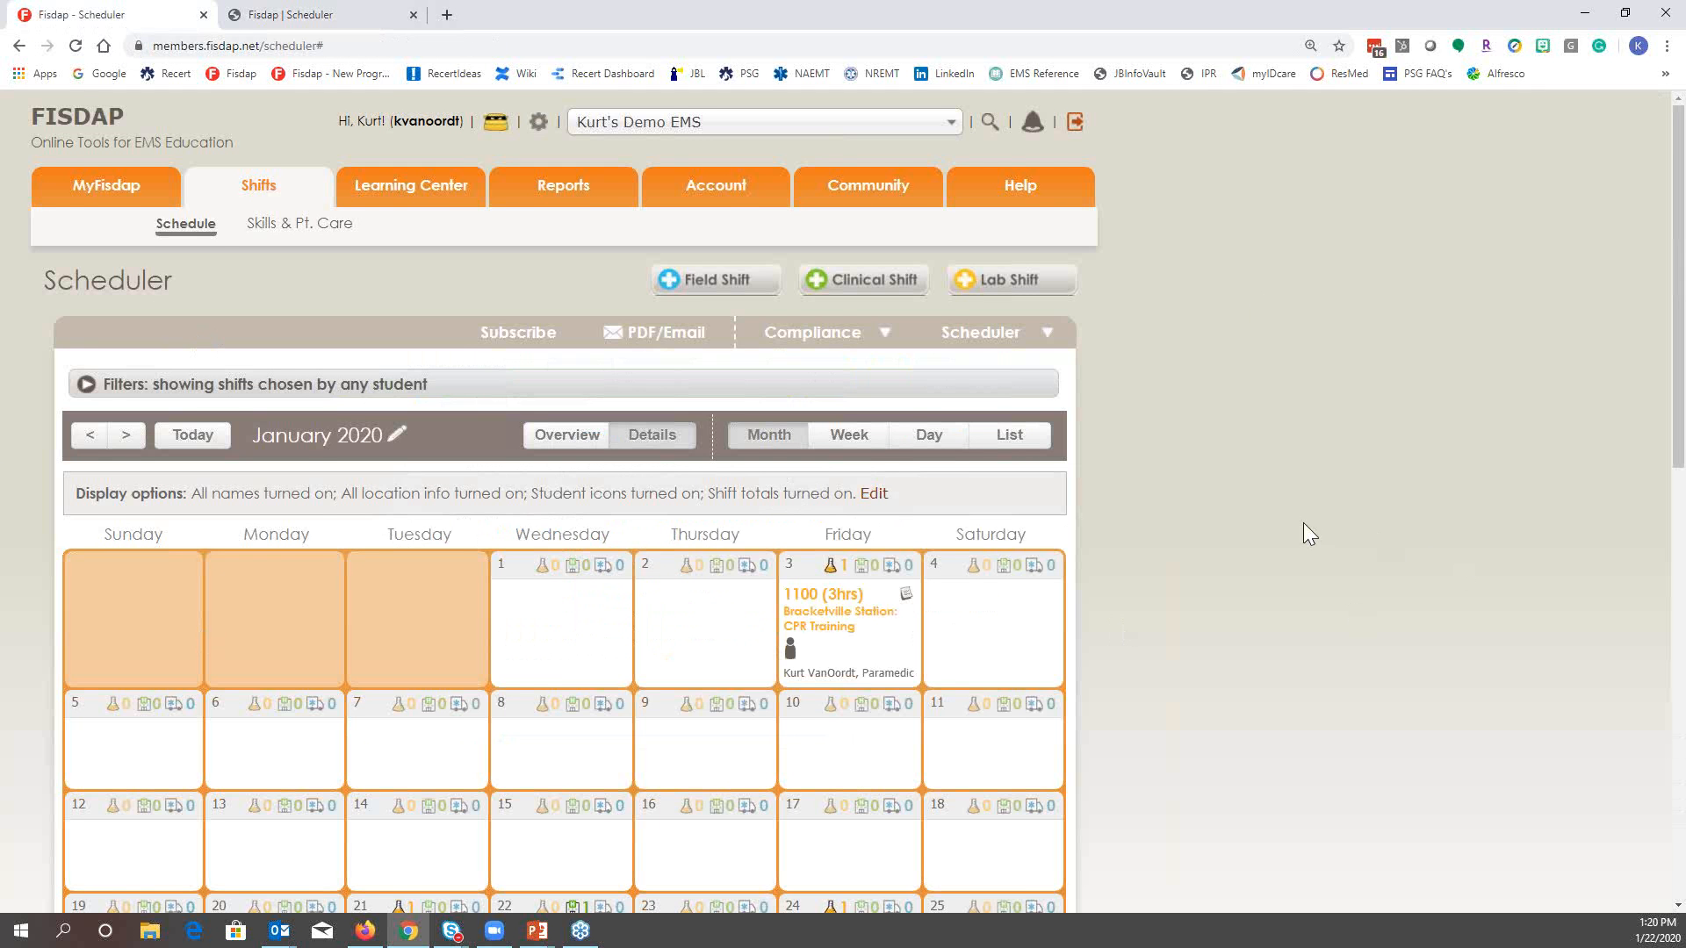
Reset the scheduler filters, limit the sites to All Clinical Sites, apply the filter, and look through the January 2020 shifts
scroll(1303, 523, down, 1)
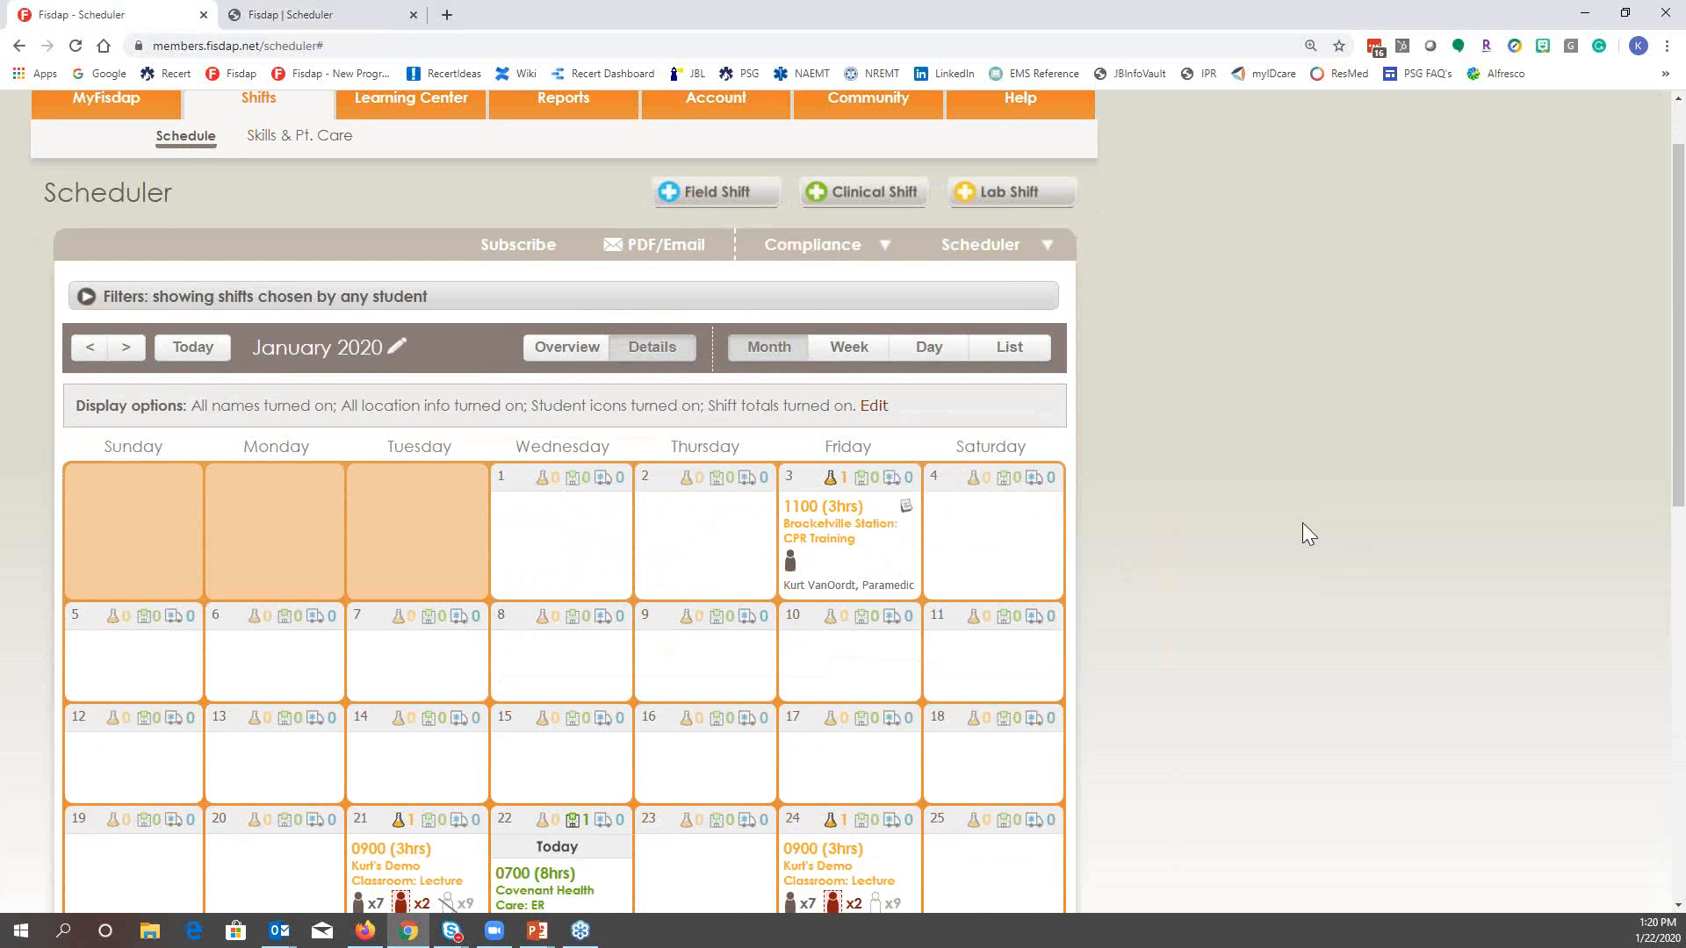
scroll(1303, 524, down, 1)
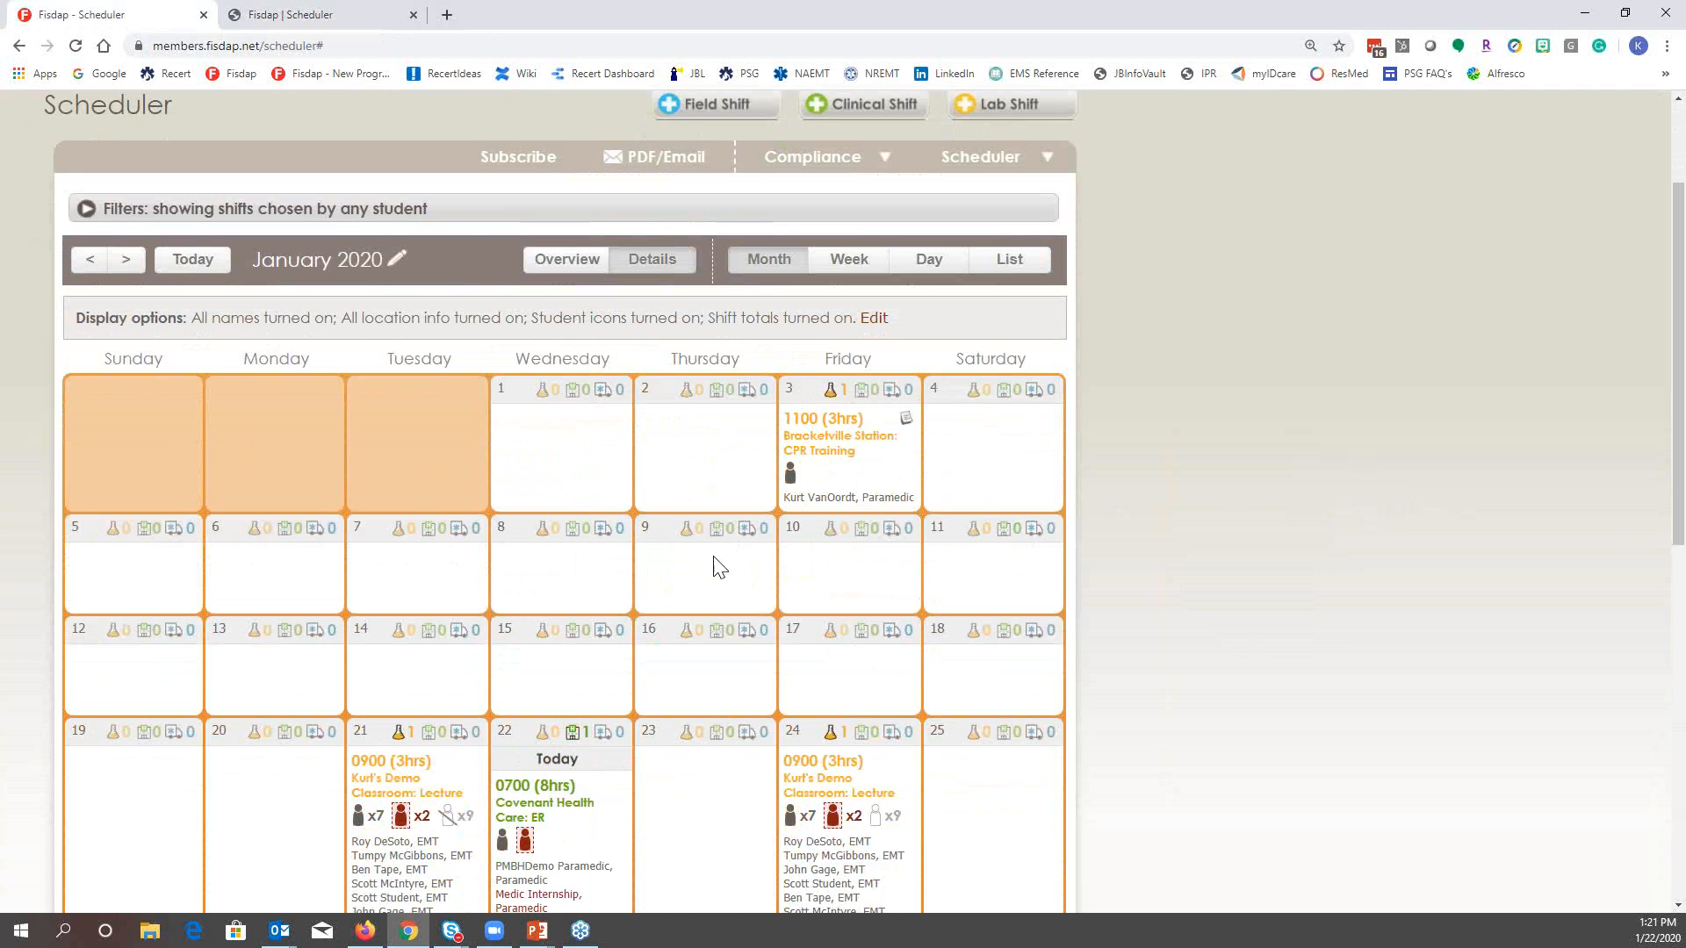
click(446, 218)
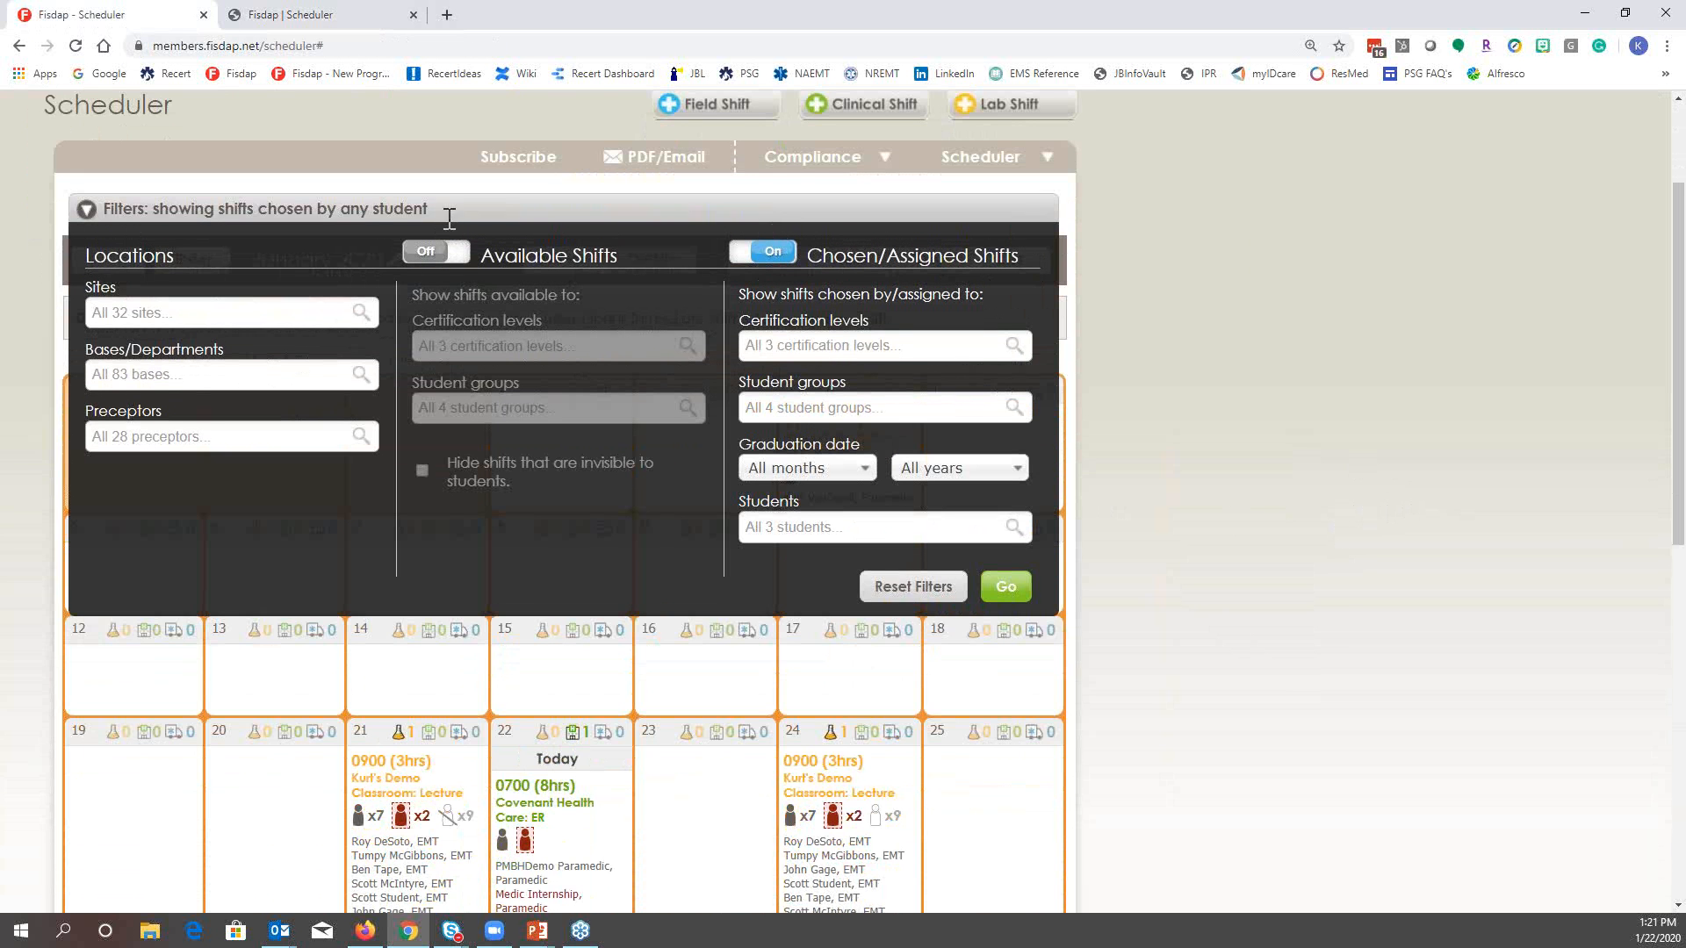
click(913, 587)
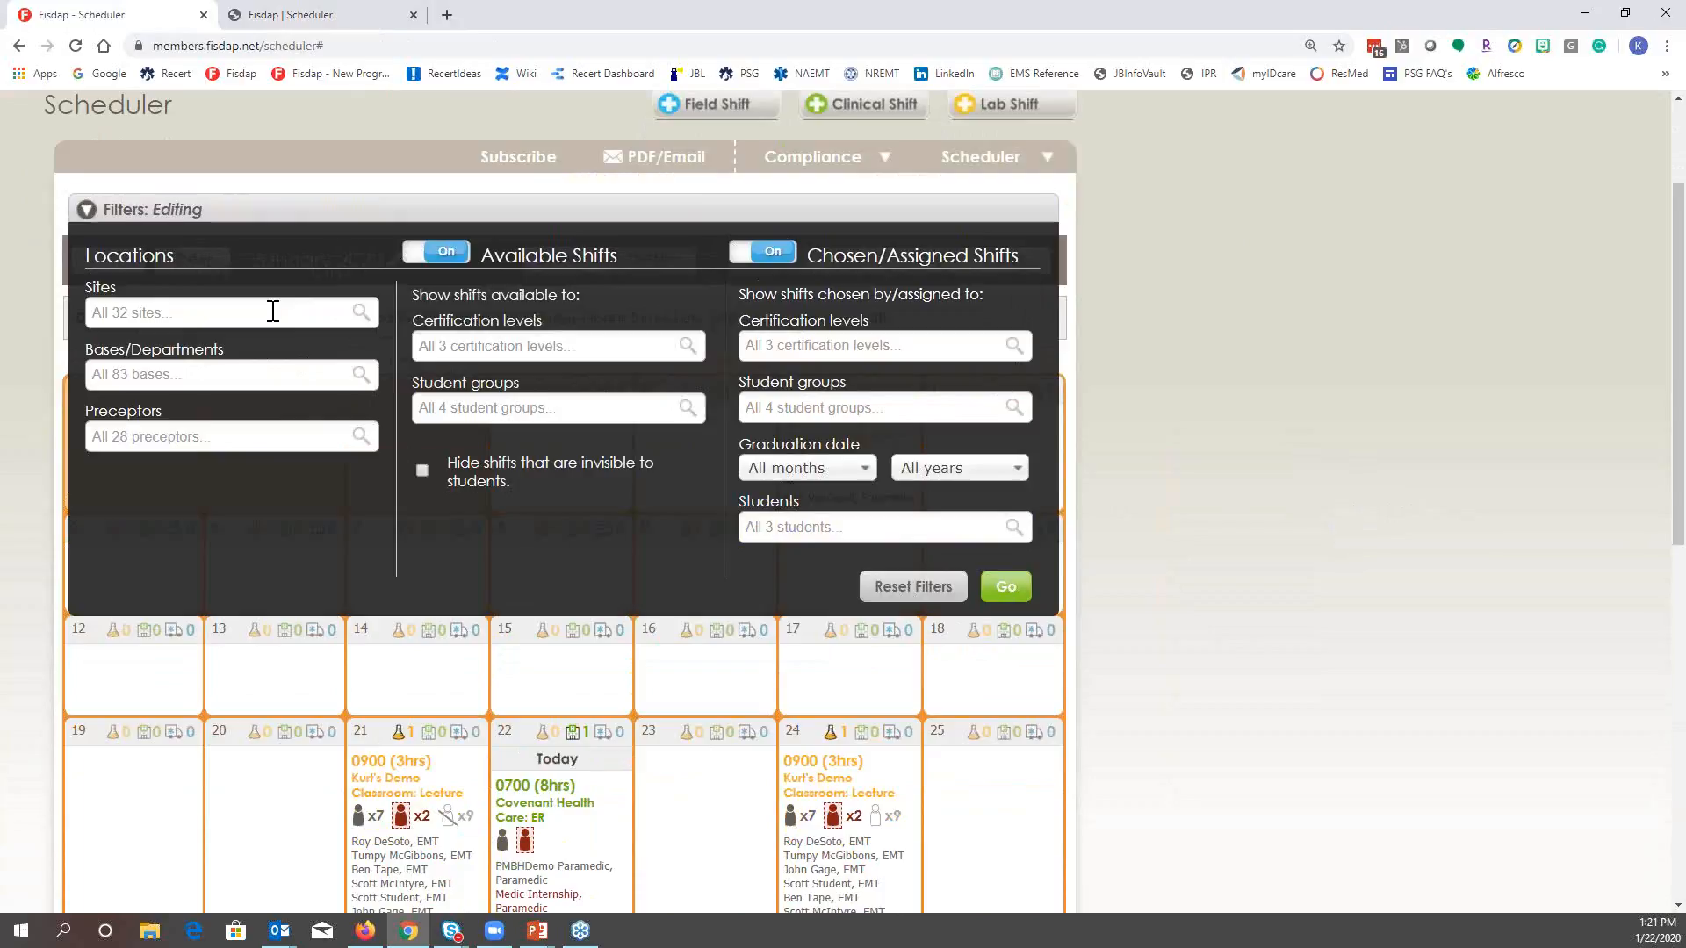
click(322, 312)
click(186, 372)
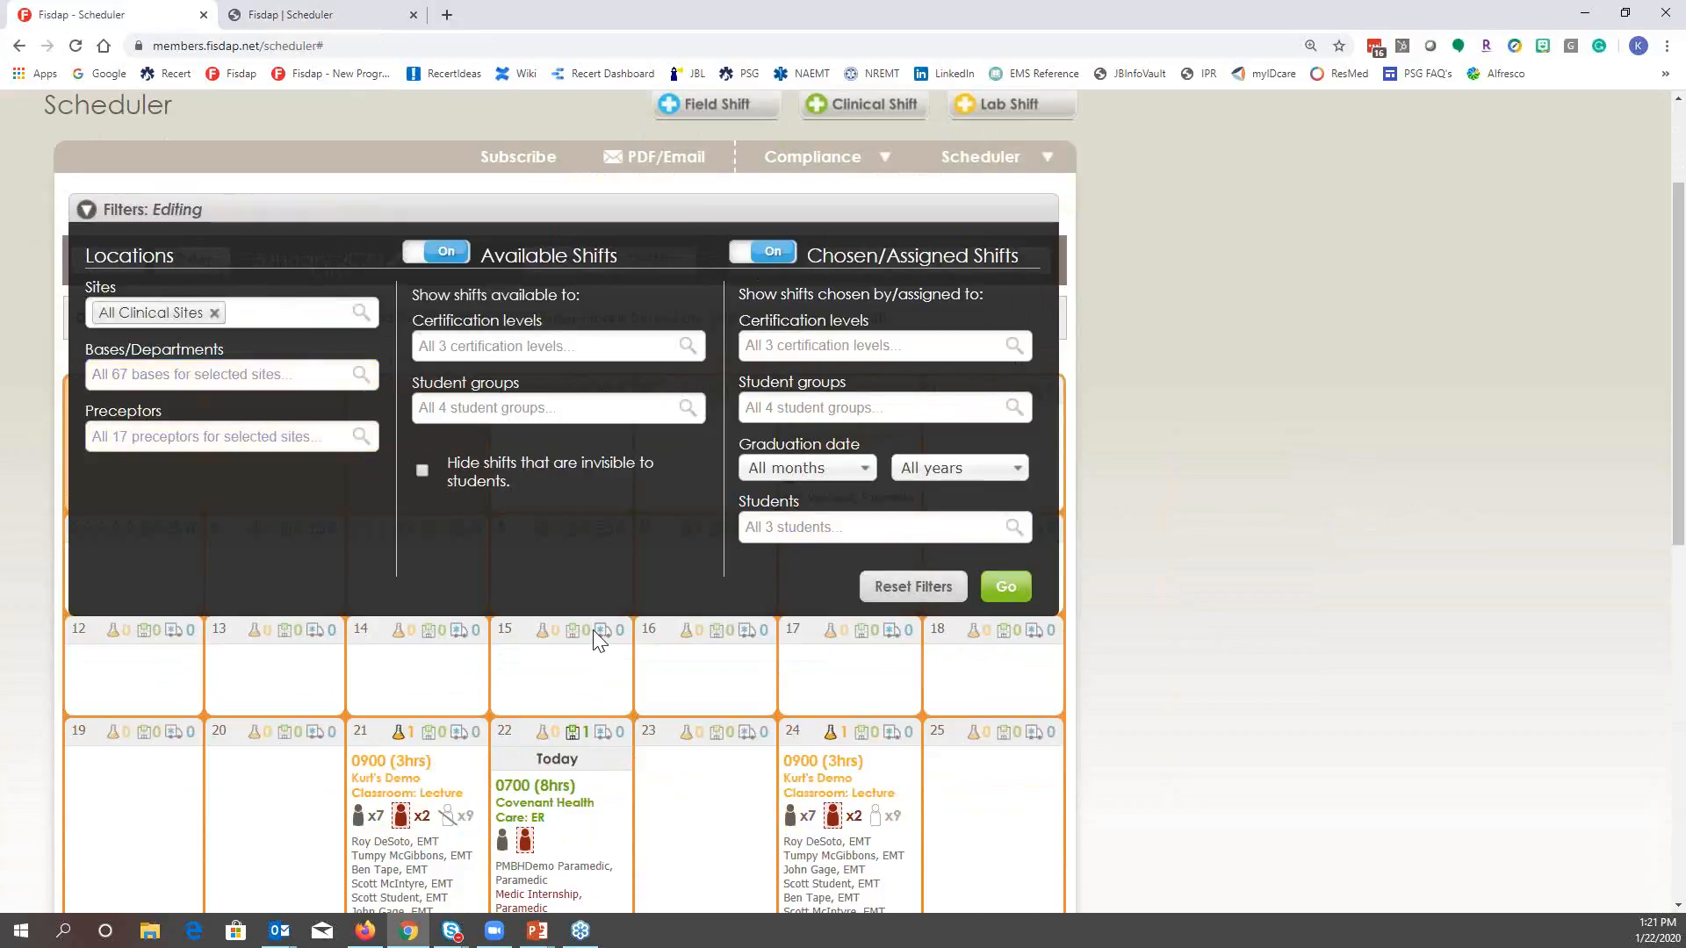
click(1007, 587)
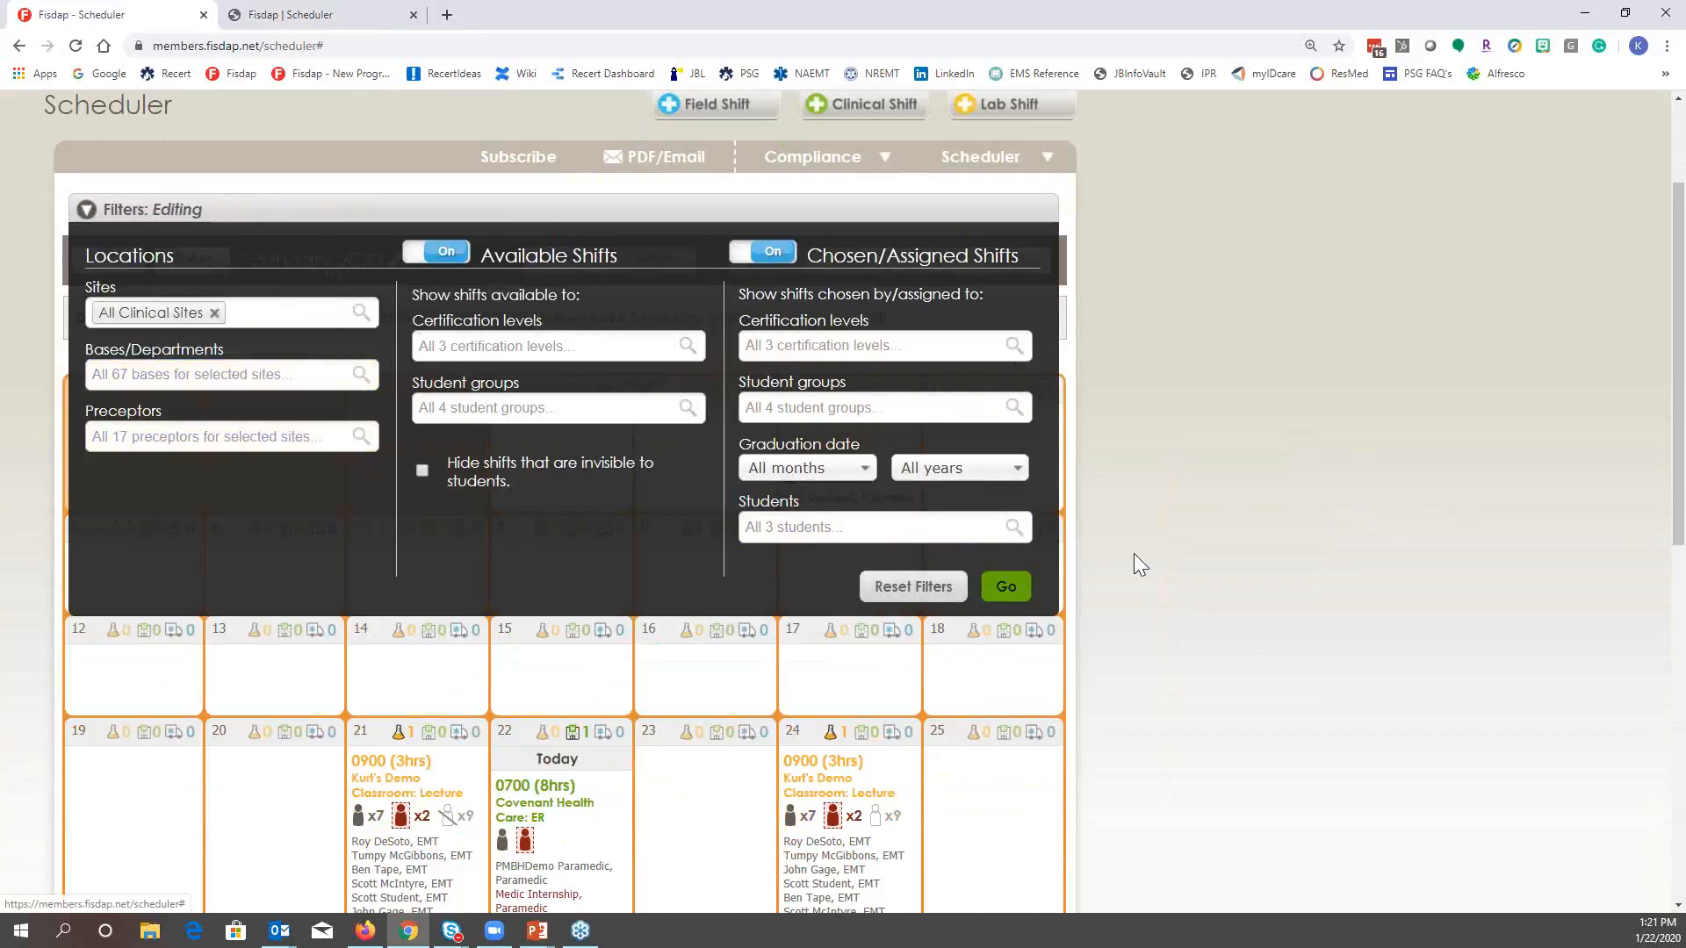
scroll(1384, 530, up, 2)
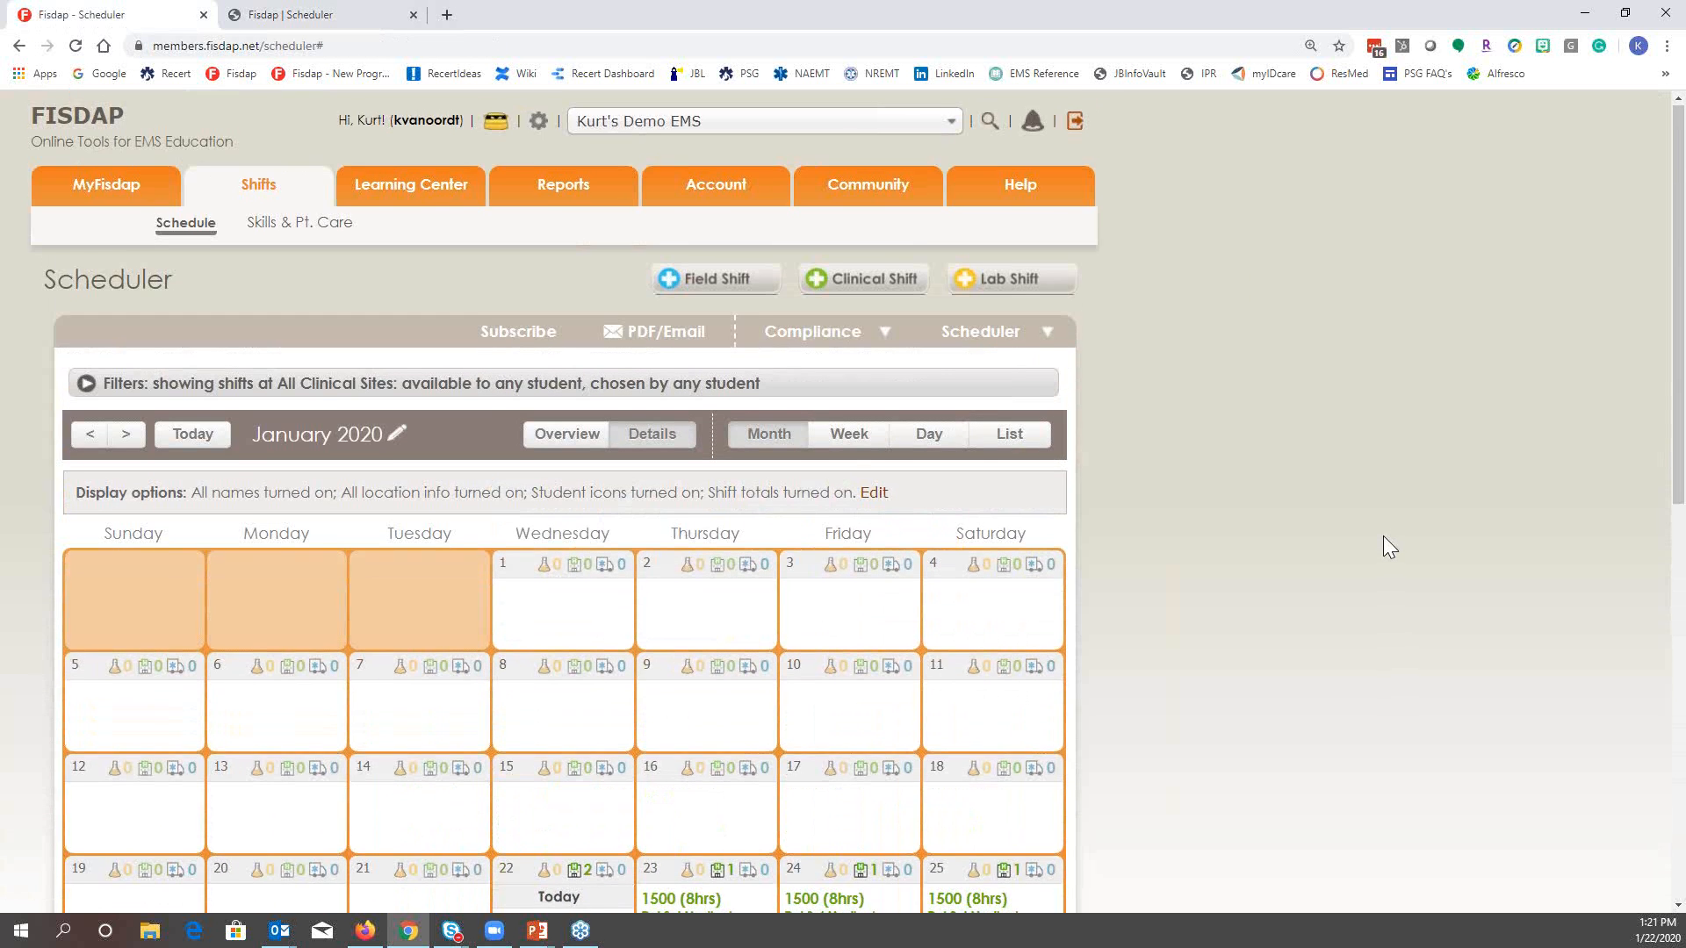
scroll(1382, 536, down, 3)
scroll(1383, 536, down, 2)
scroll(1383, 535, up, 4)
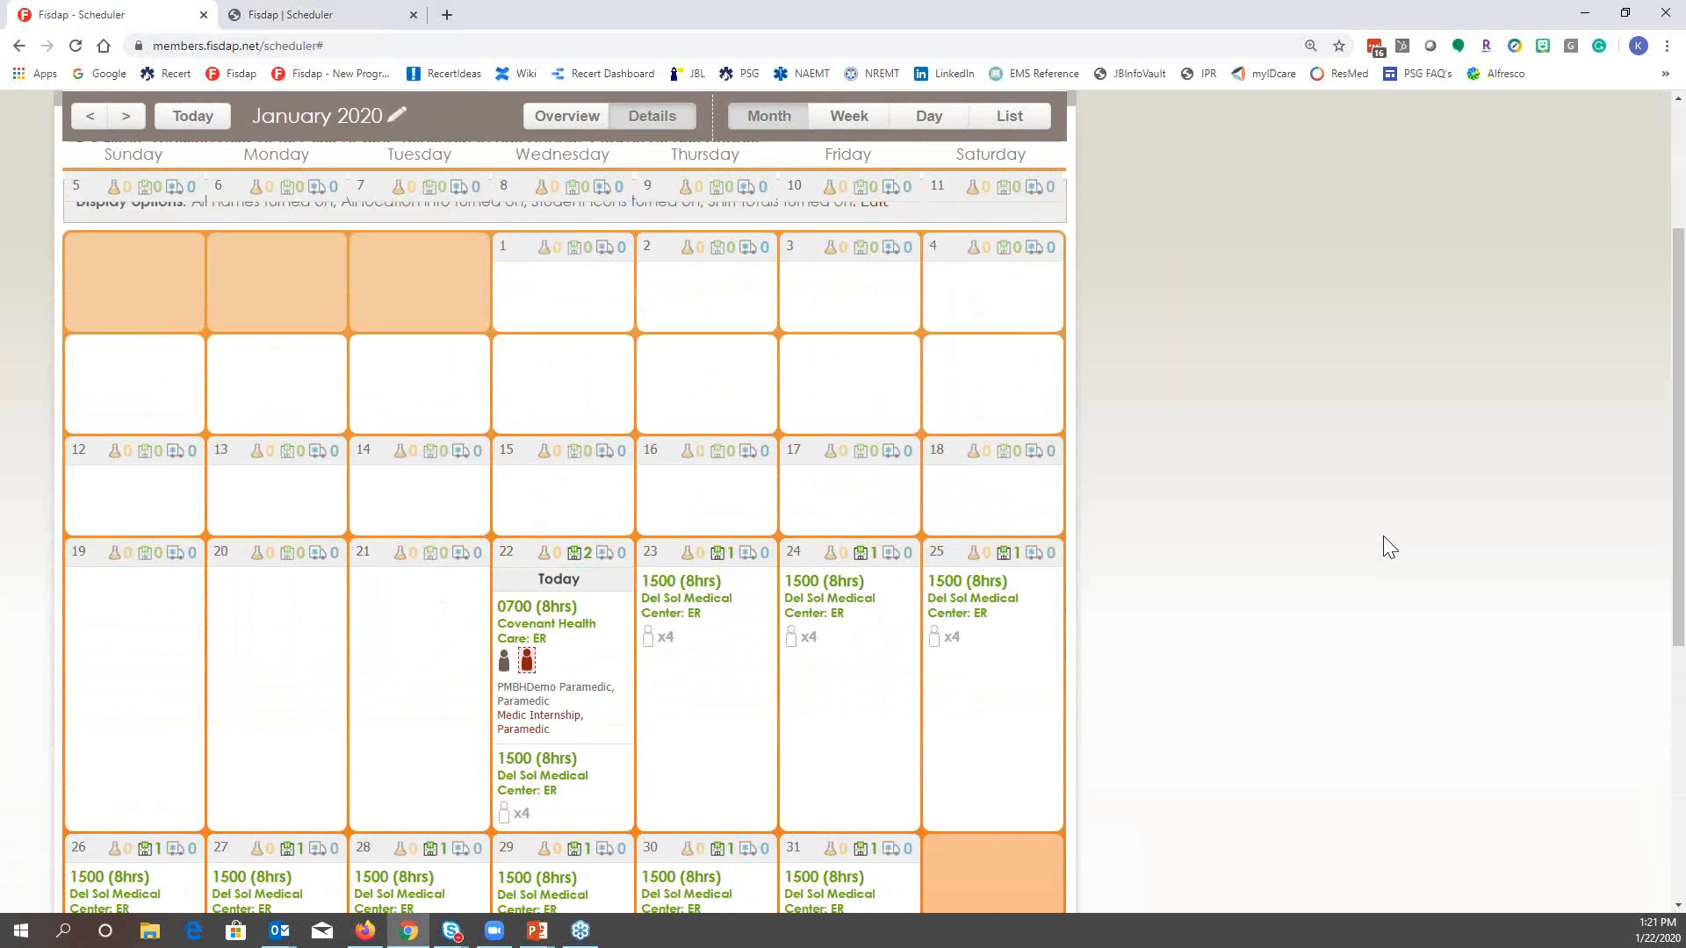
scroll(632, 440, down, 1)
Reset the scheduler filters to cover all sites and apply them
click(633, 216)
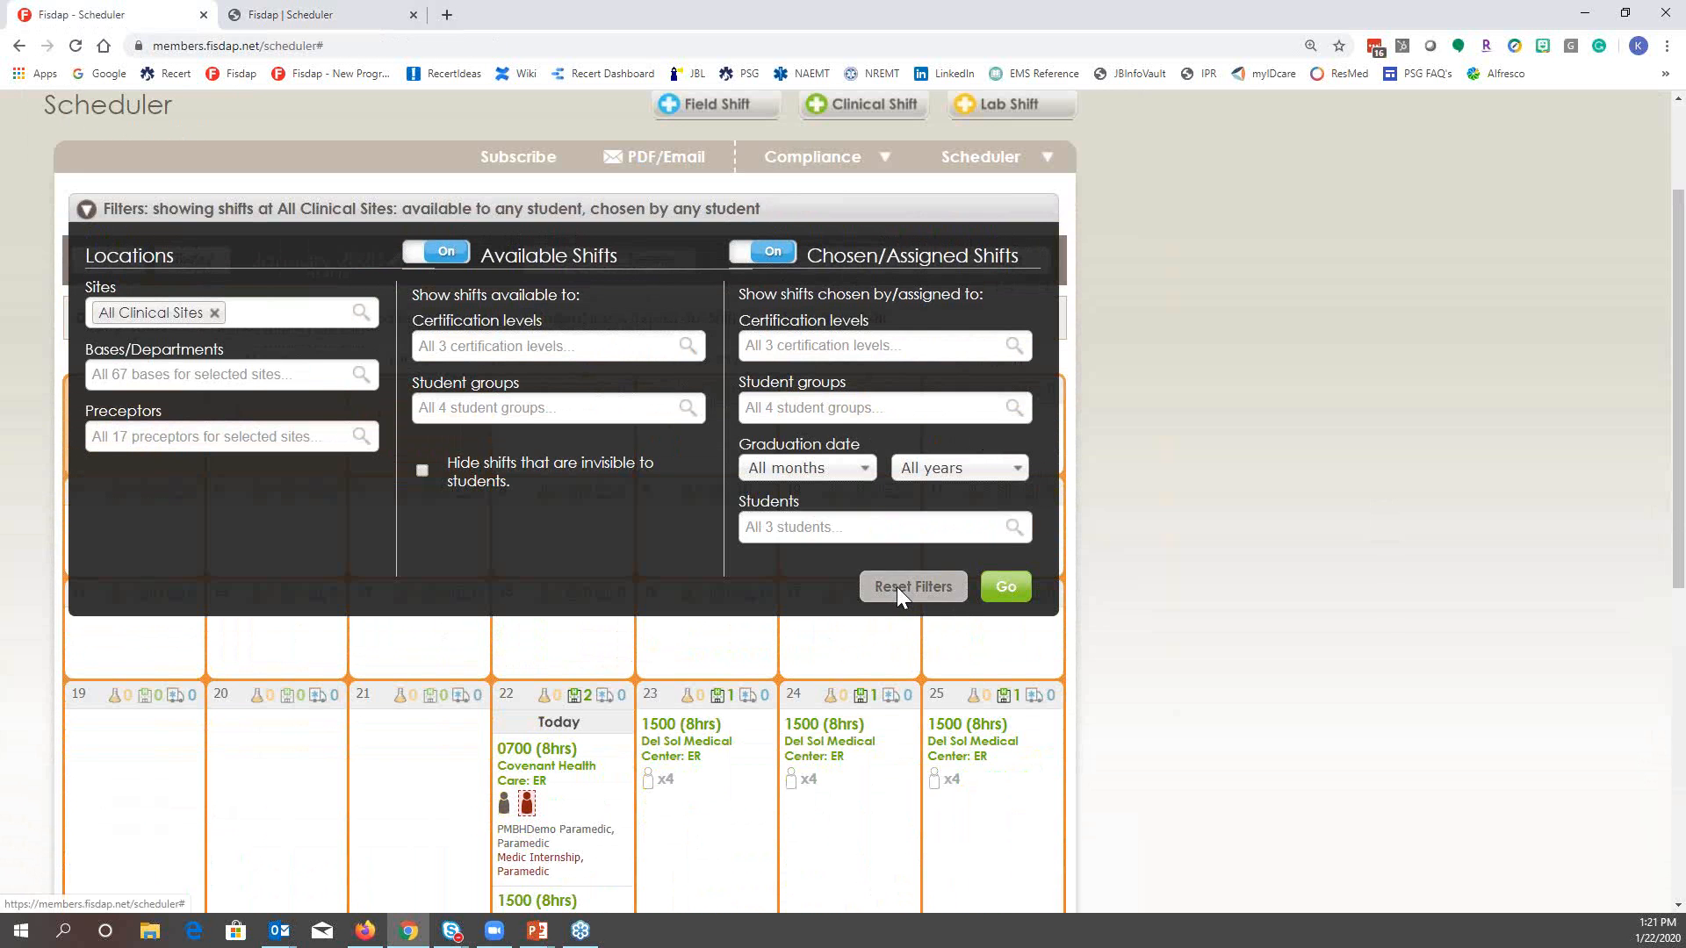
click(897, 587)
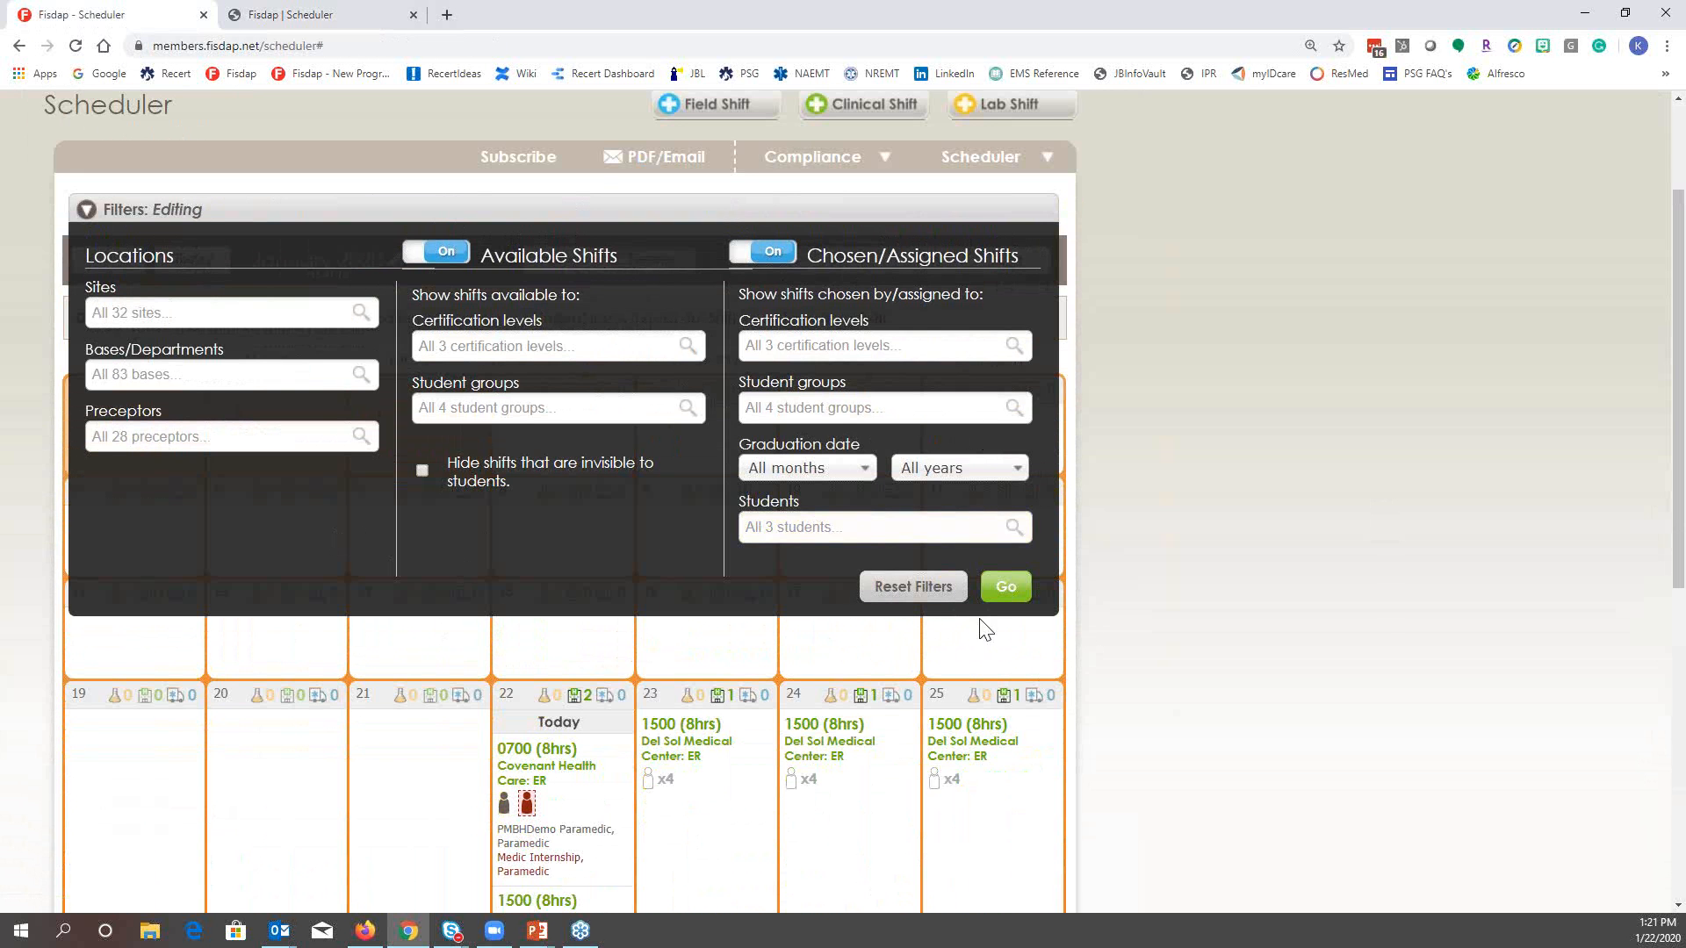
click(1006, 588)
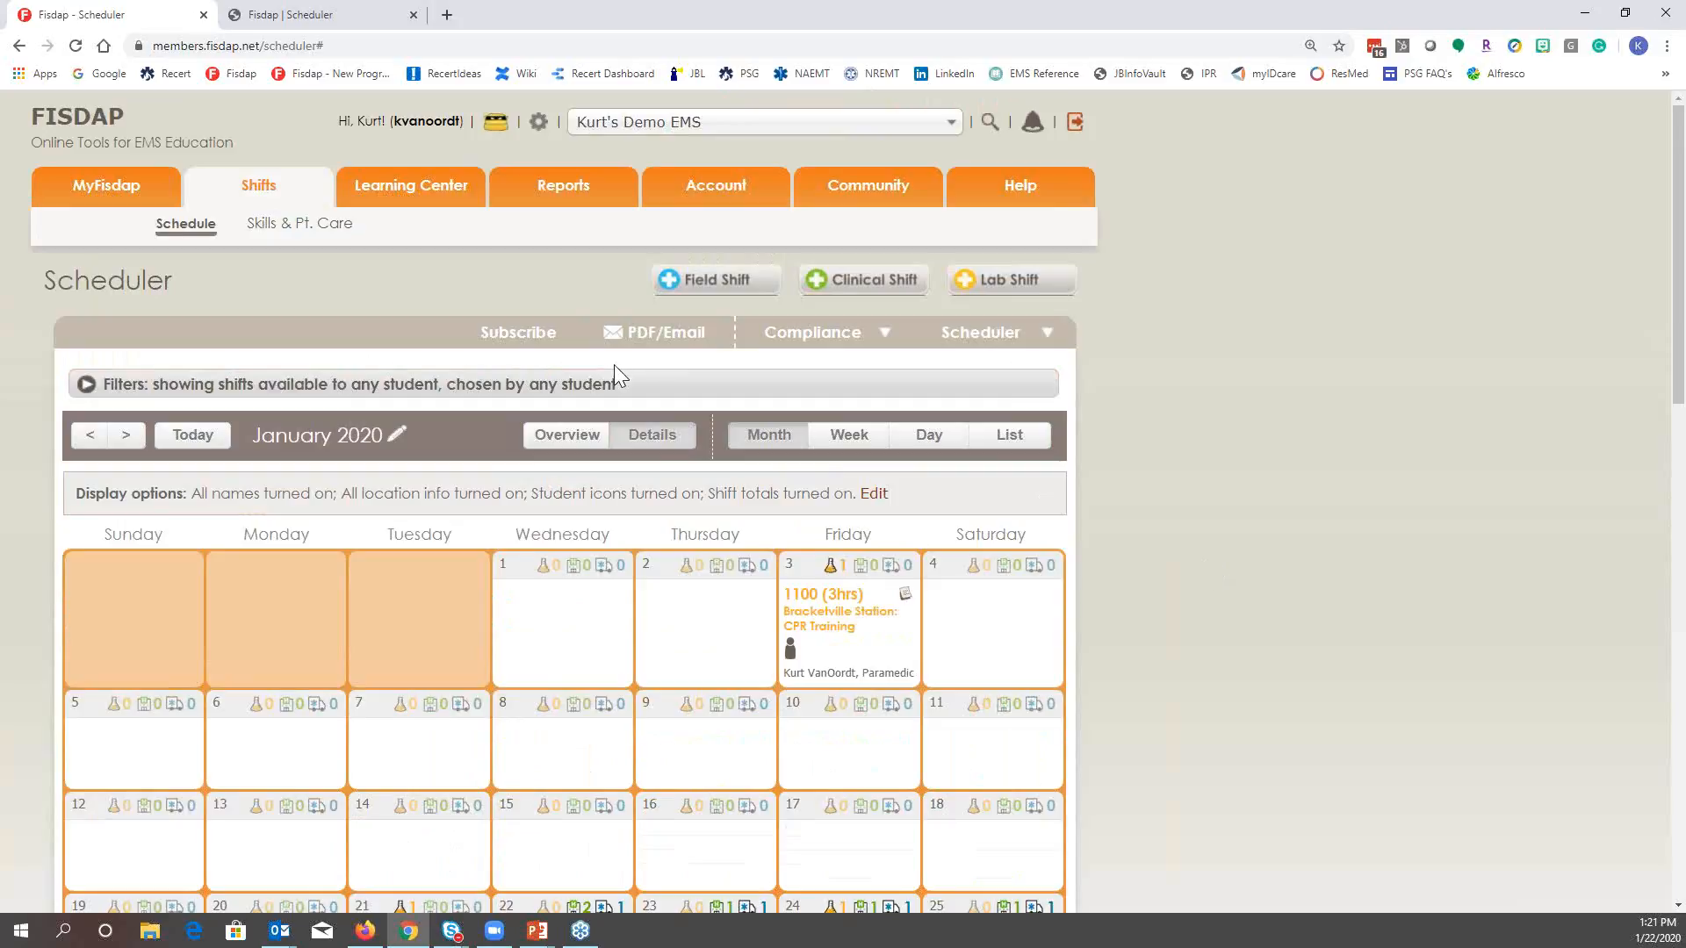
Try the filter option that hides shifts invisible to students, reset the scheduler filters, and apply them
click(607, 387)
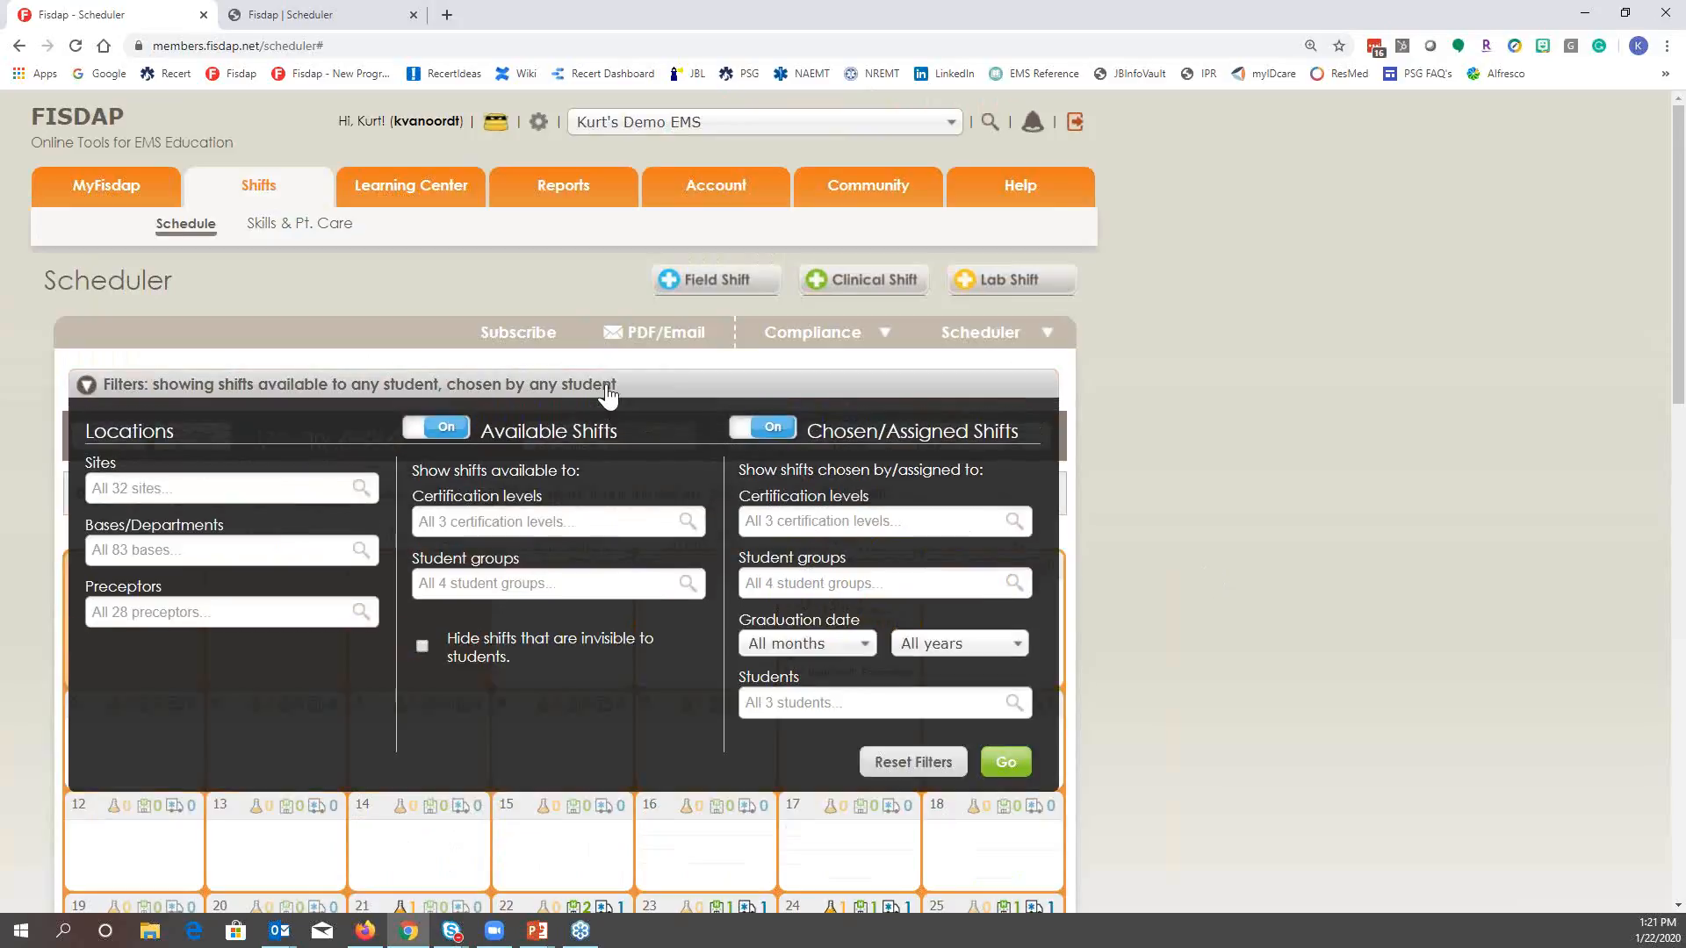
click(422, 646)
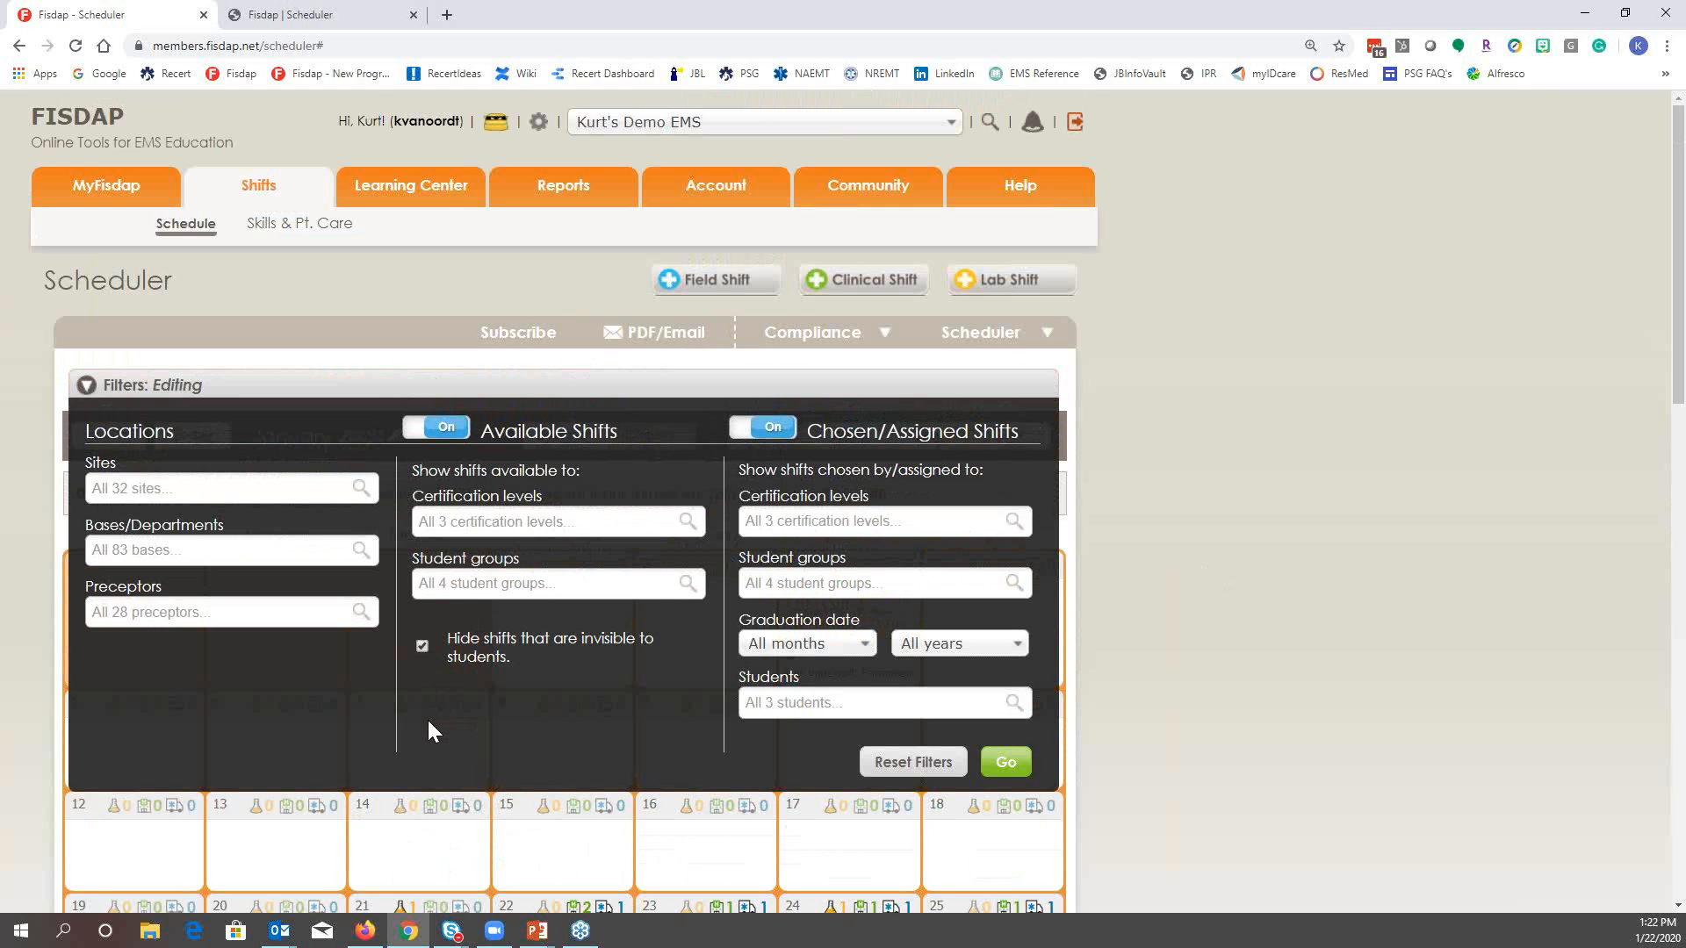
click(913, 762)
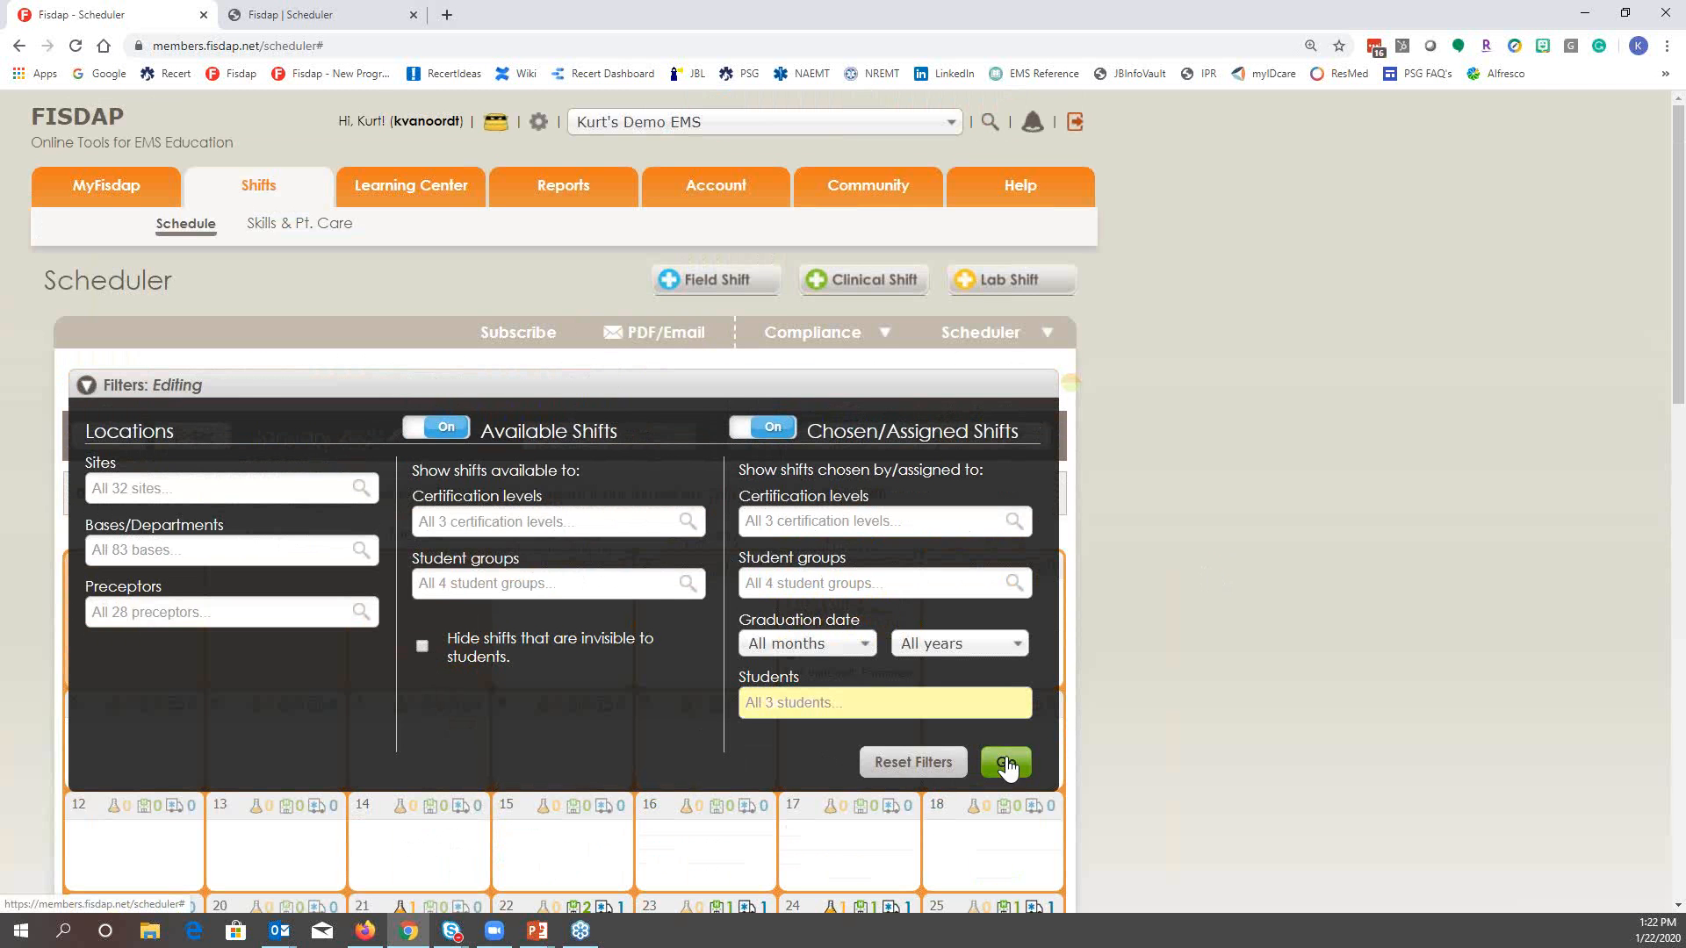
click(1006, 764)
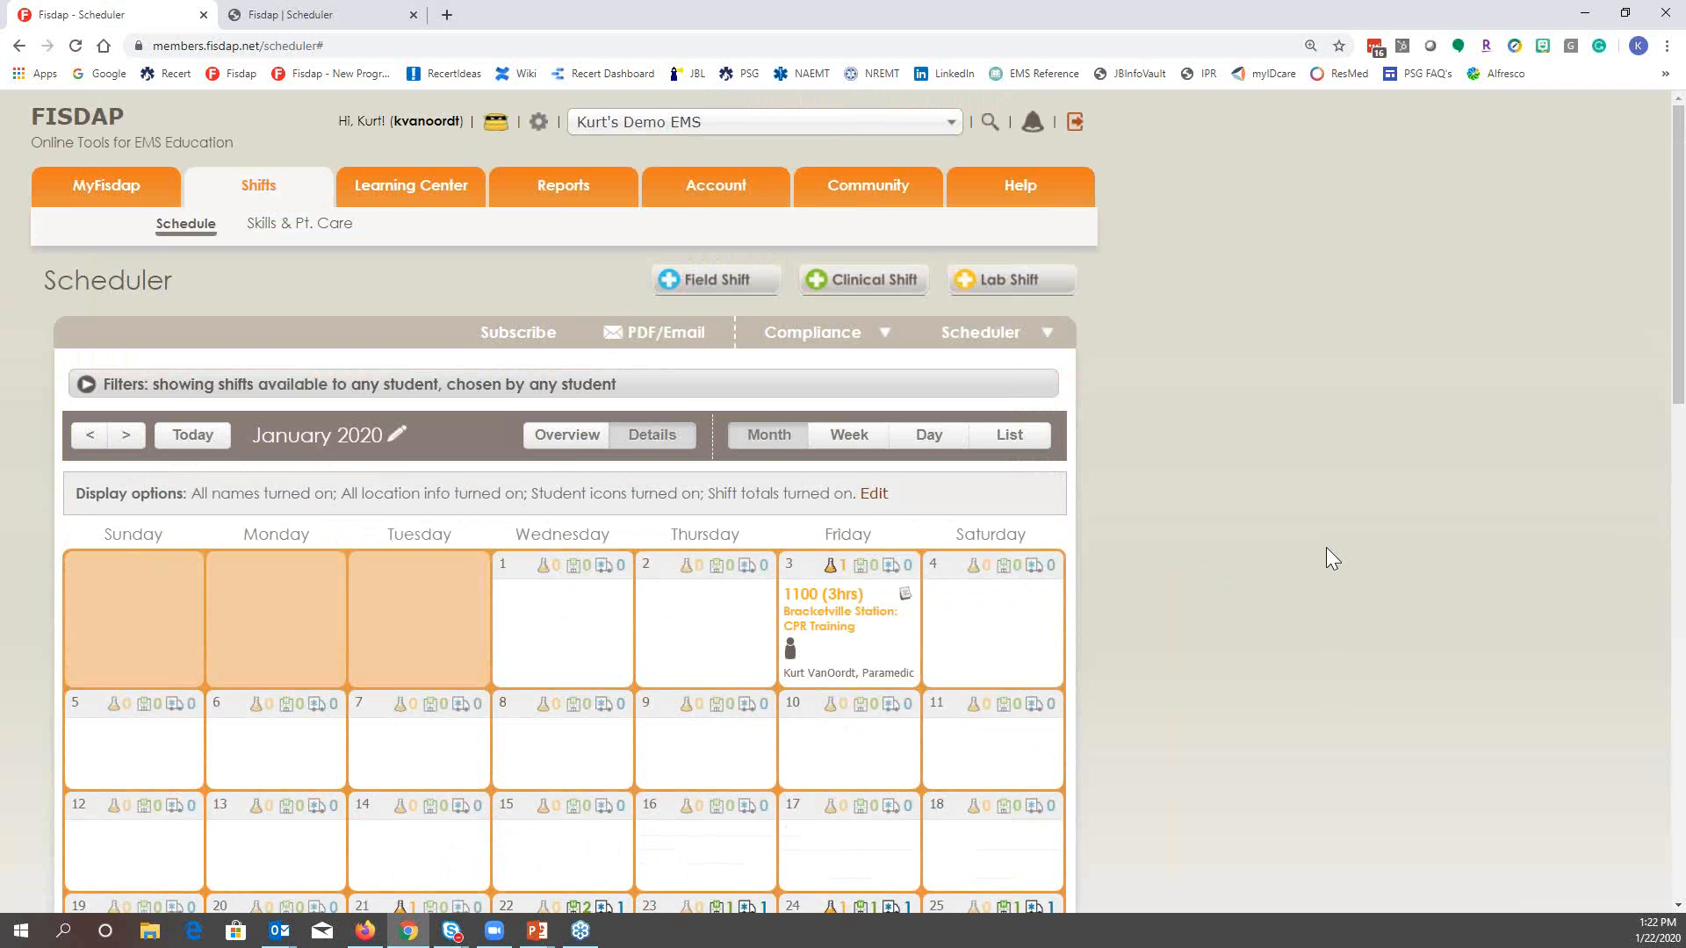
Look through the January 2020 shifts, check the additional scheduler options, and reopen the shift filters for review
scroll(1325, 546, down, 4)
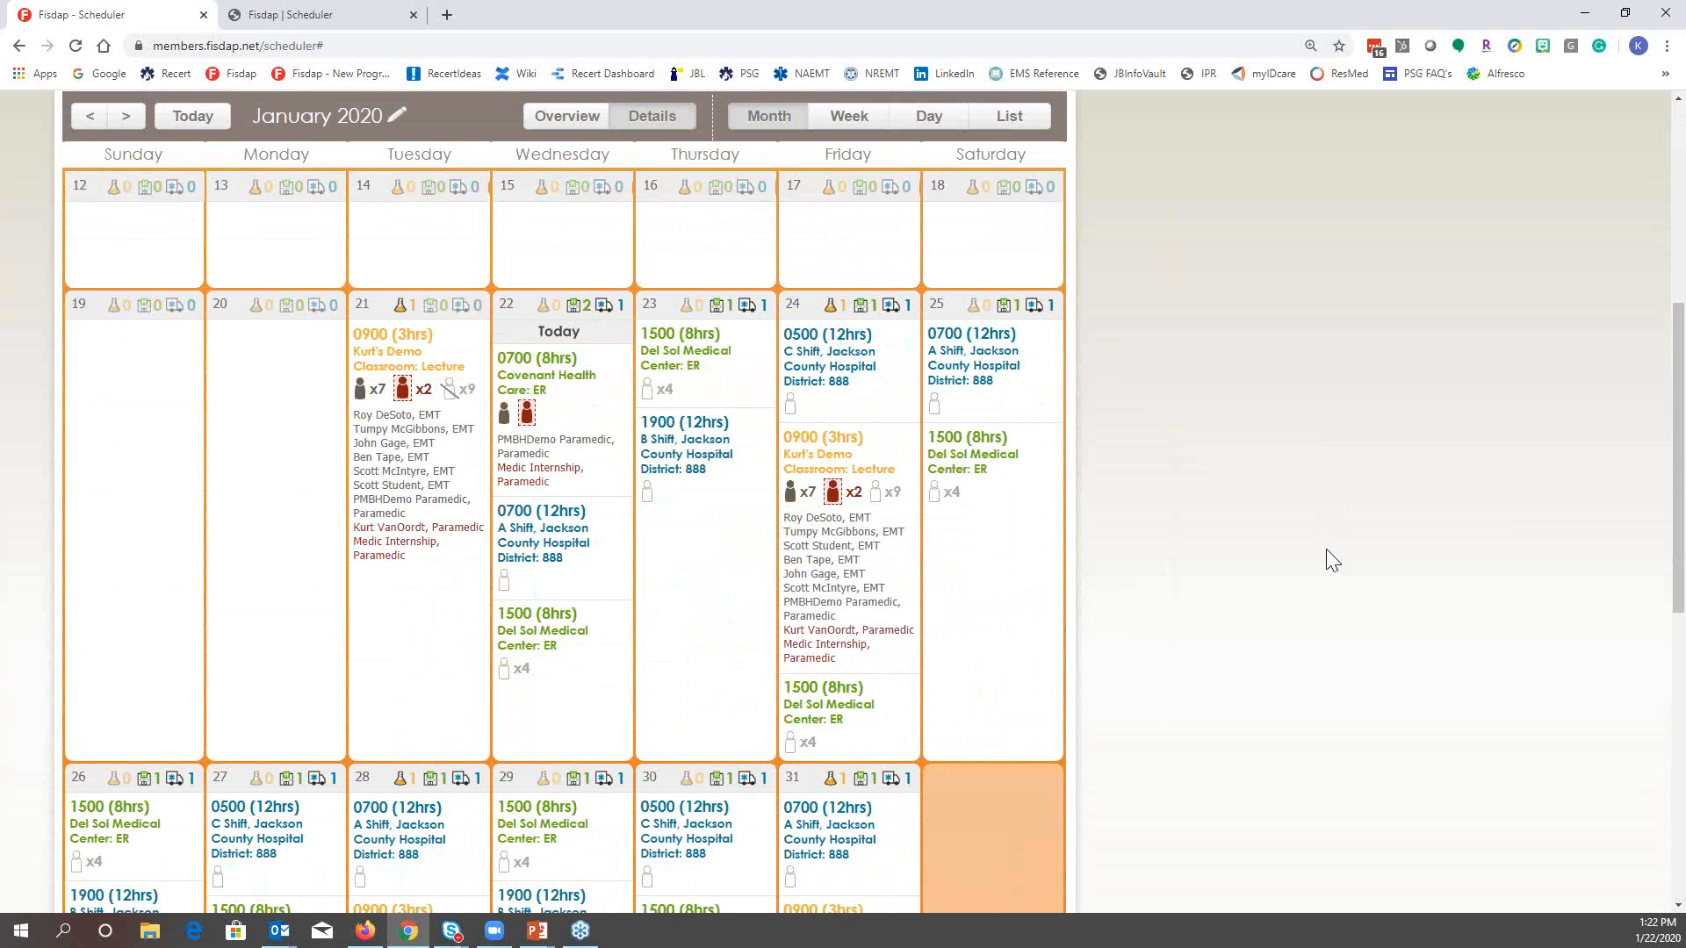
scroll(1326, 550, up, 7)
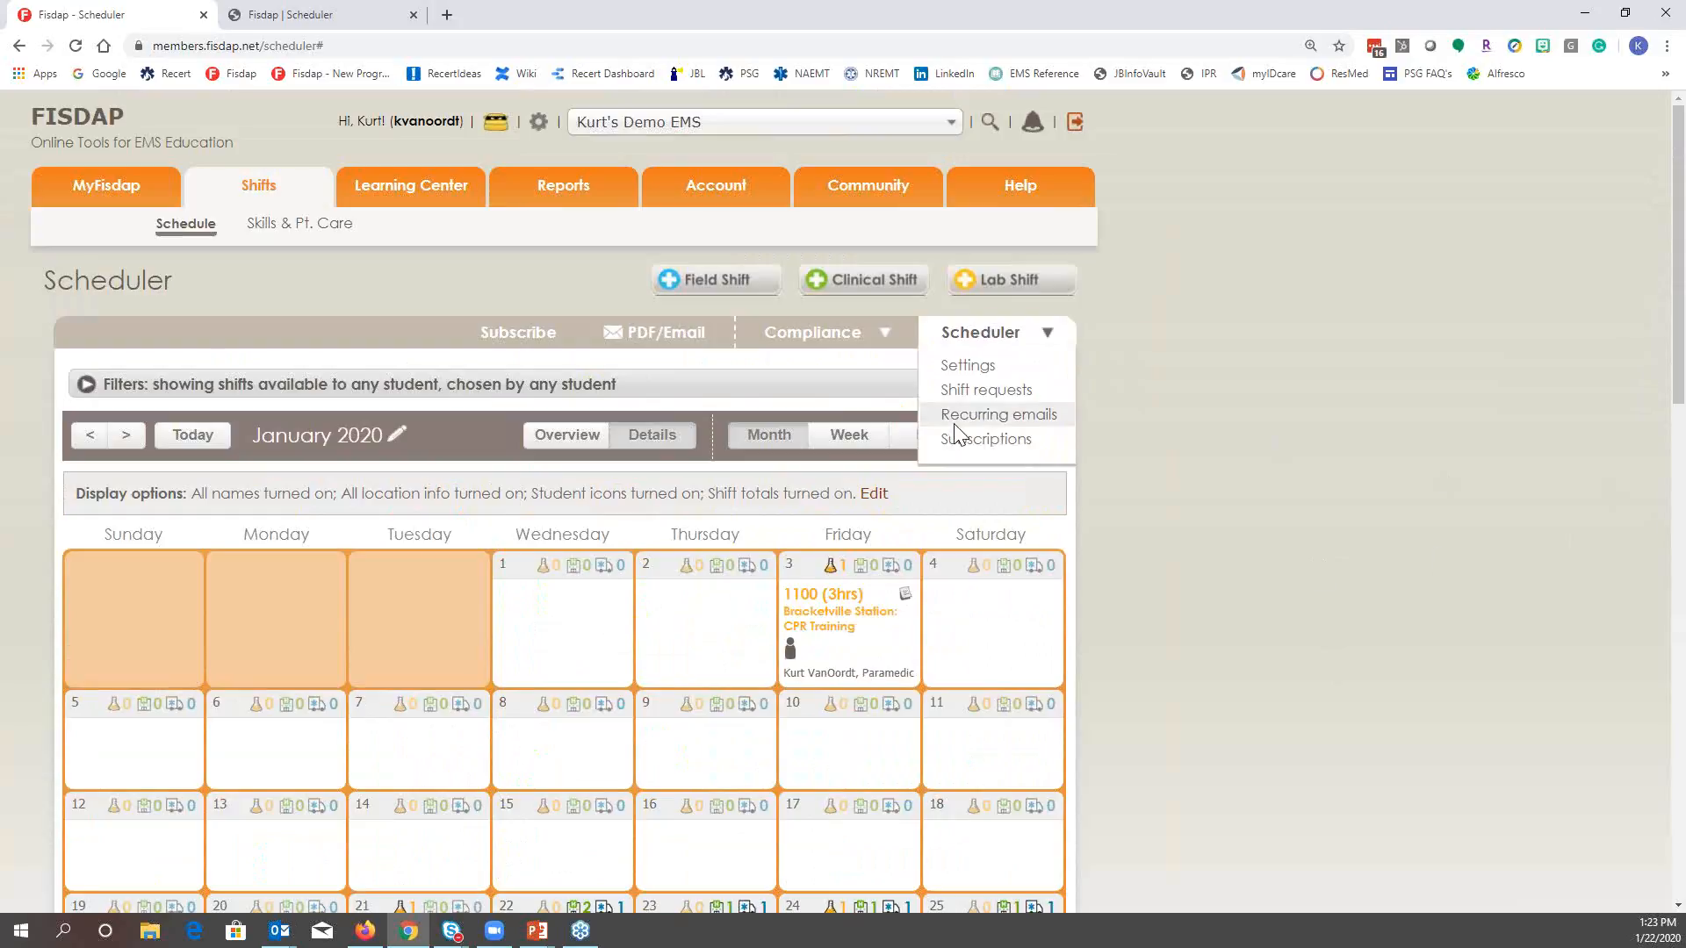
scroll(837, 631, down, 2)
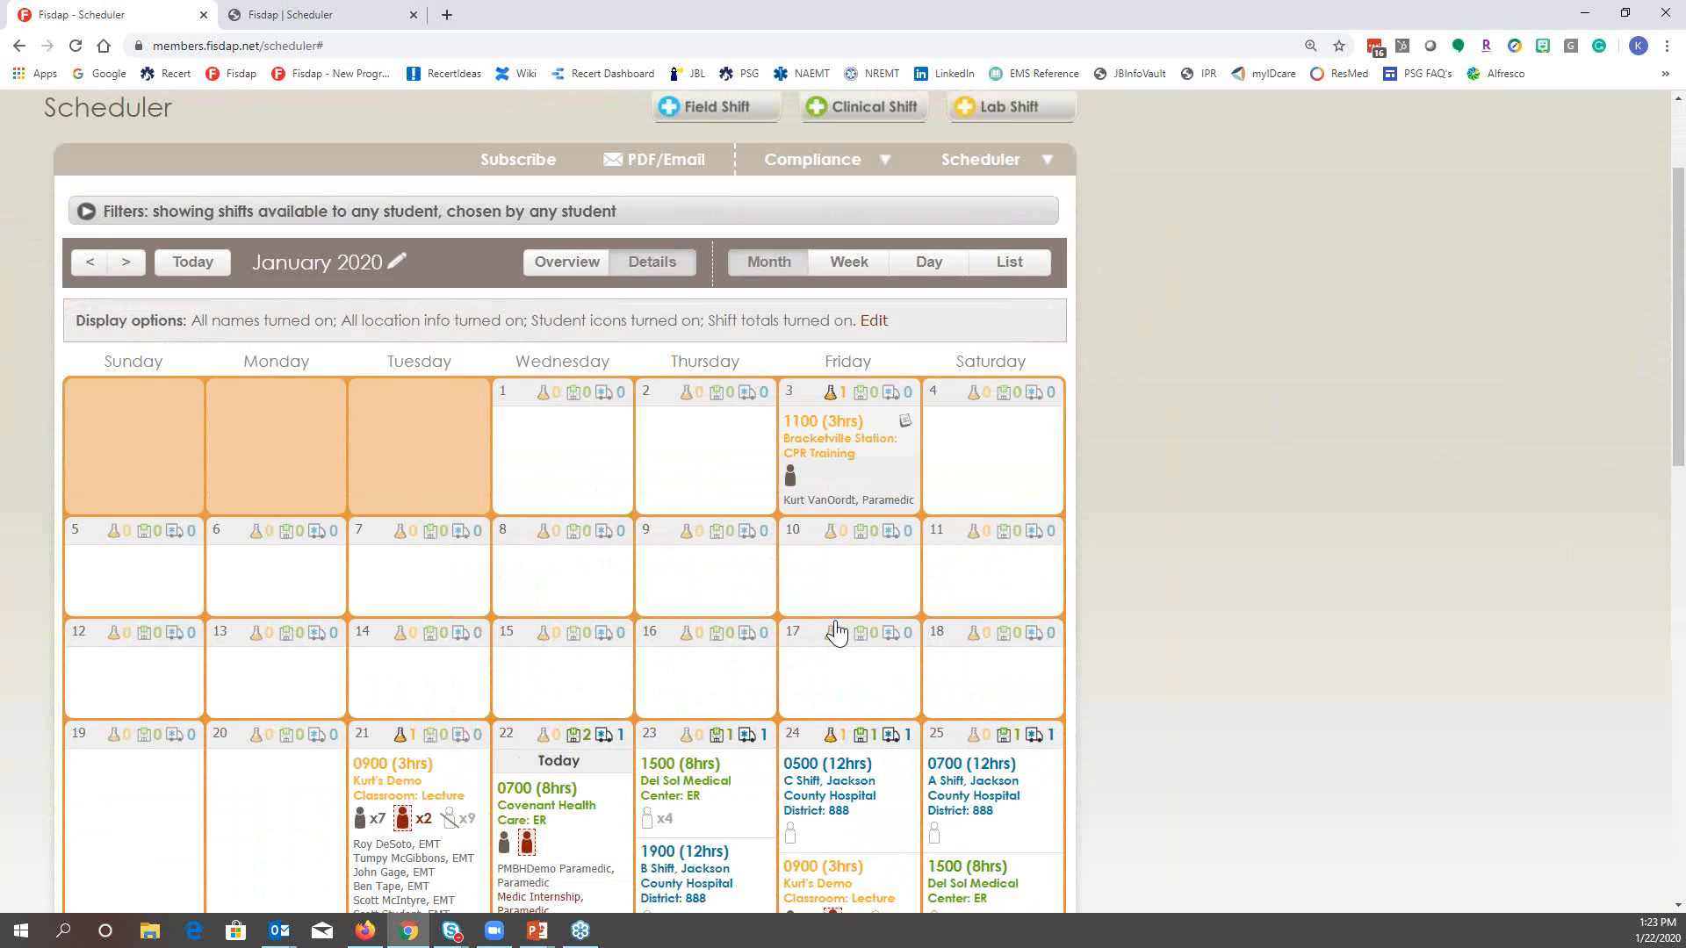
click(569, 227)
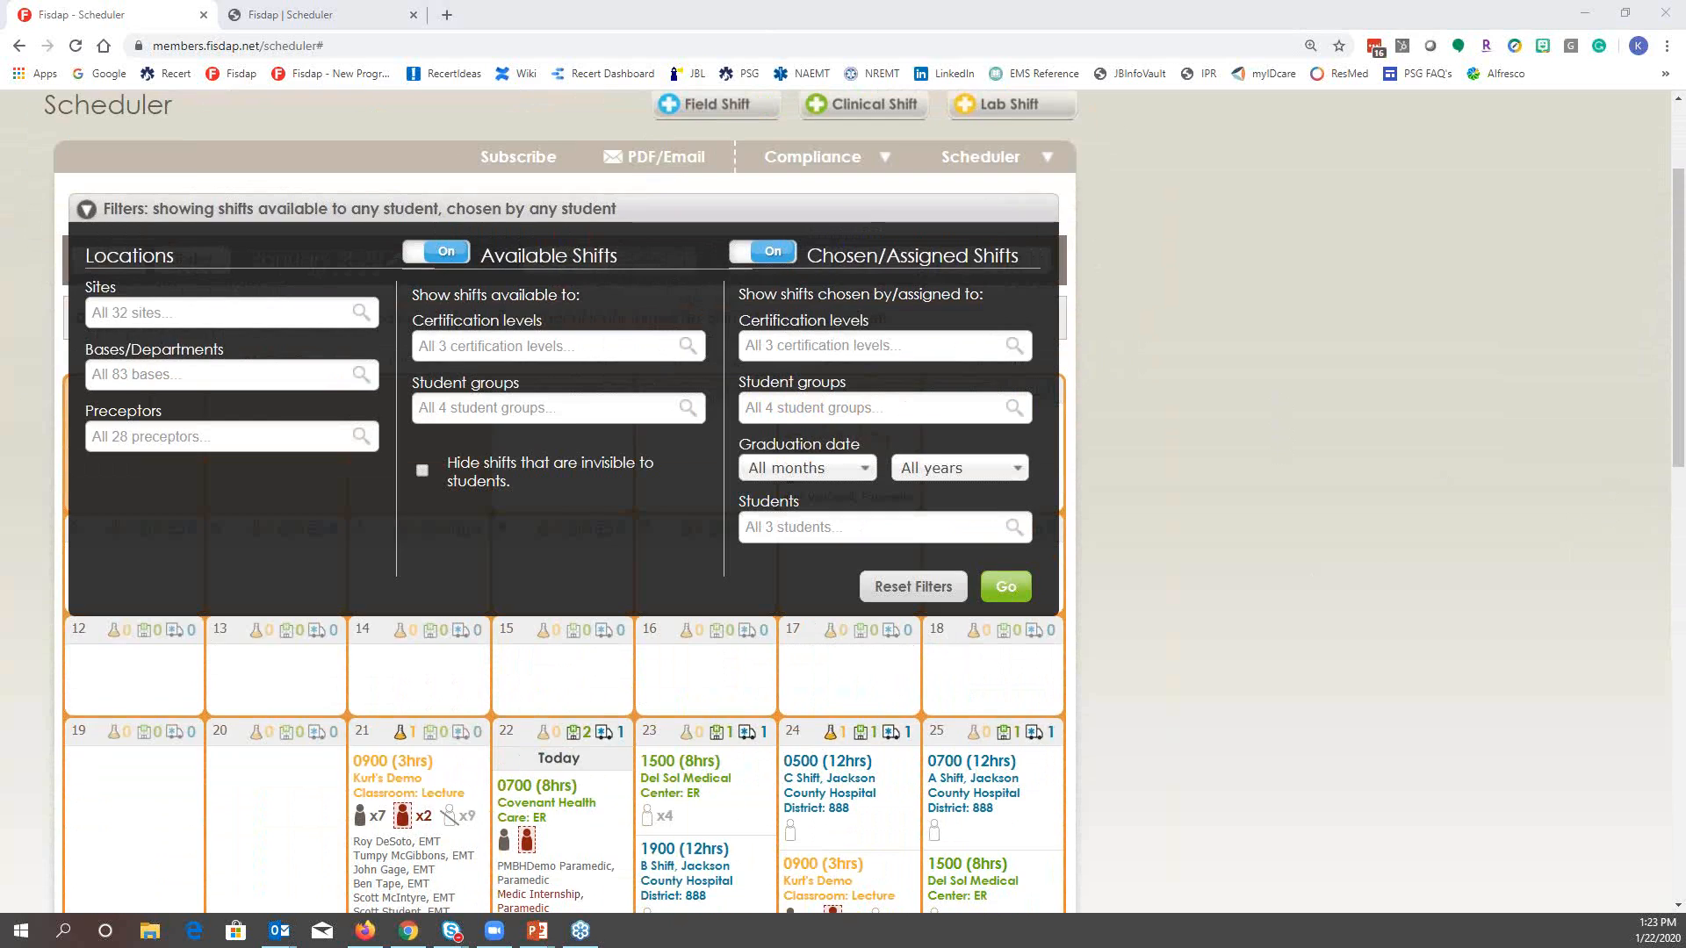
Switch to the PowerPoint slide show and advance to the slide announcing the upcoming Tips & Tricks sessions
key(alt+Tab)
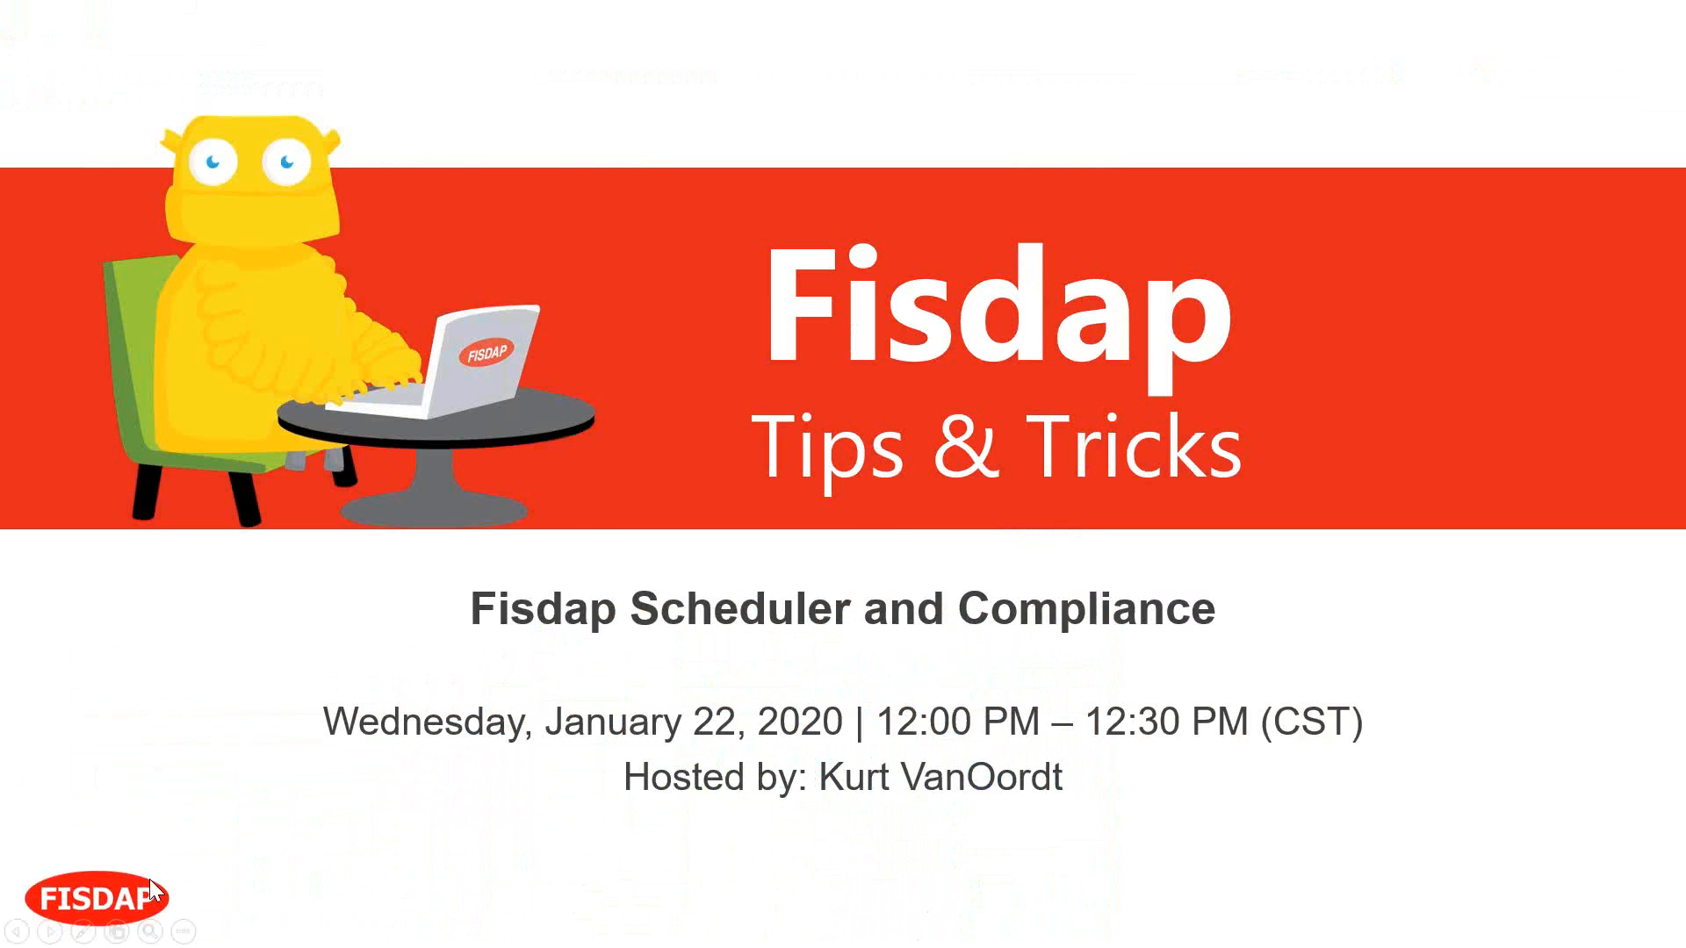
click(50, 931)
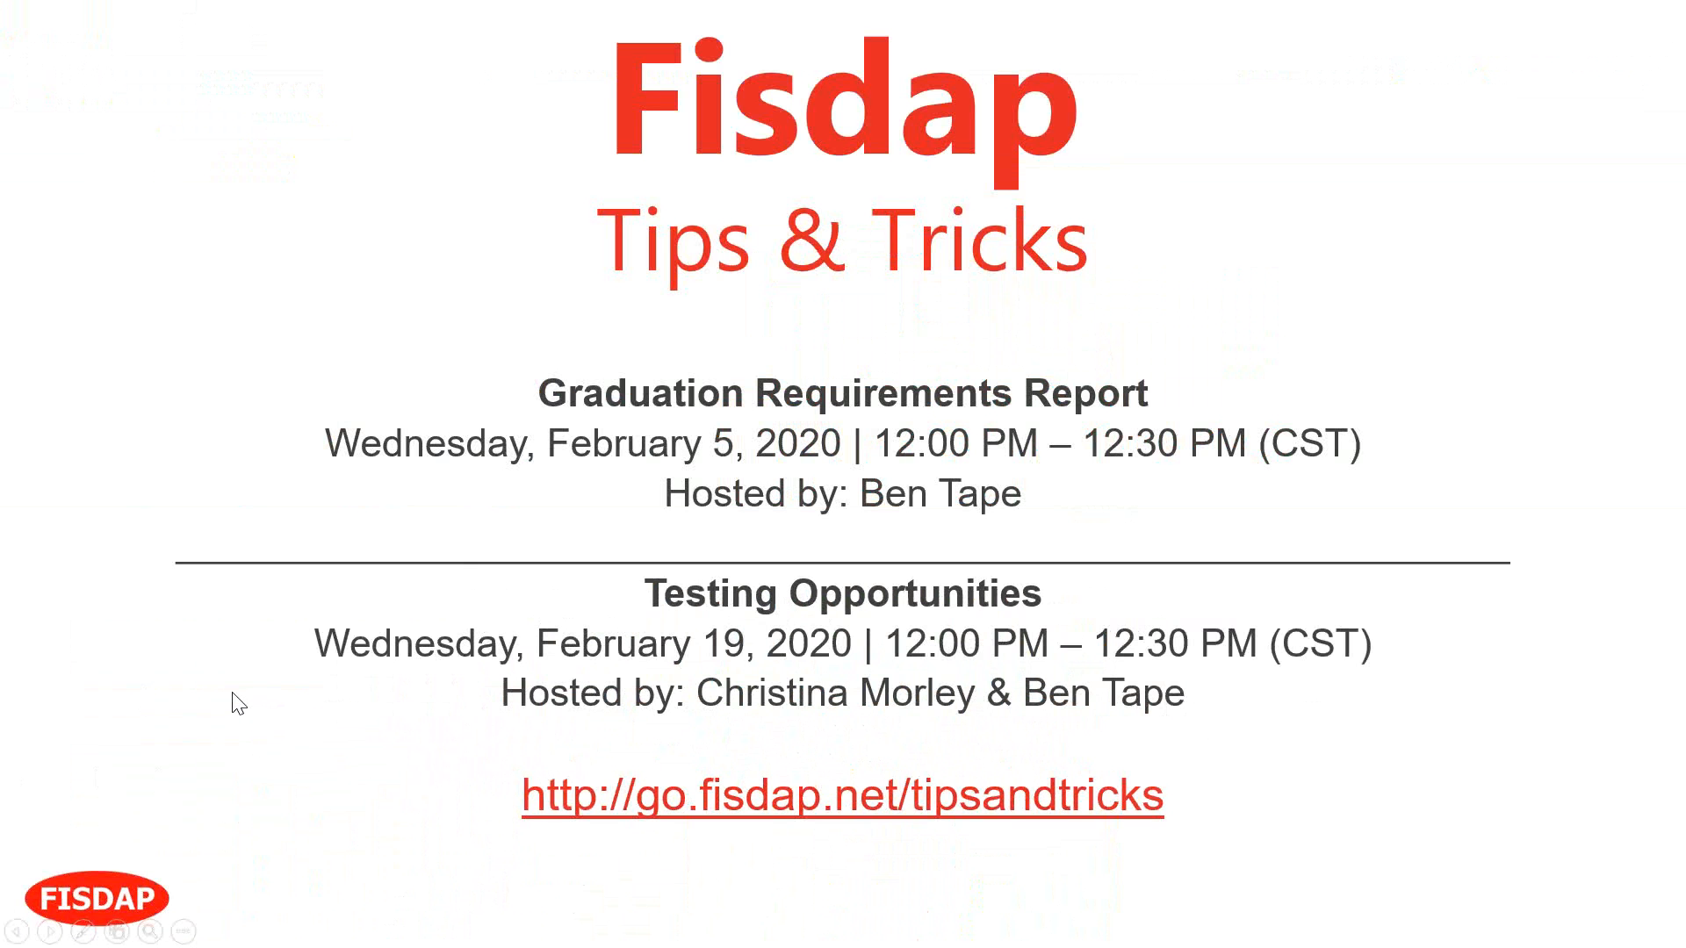